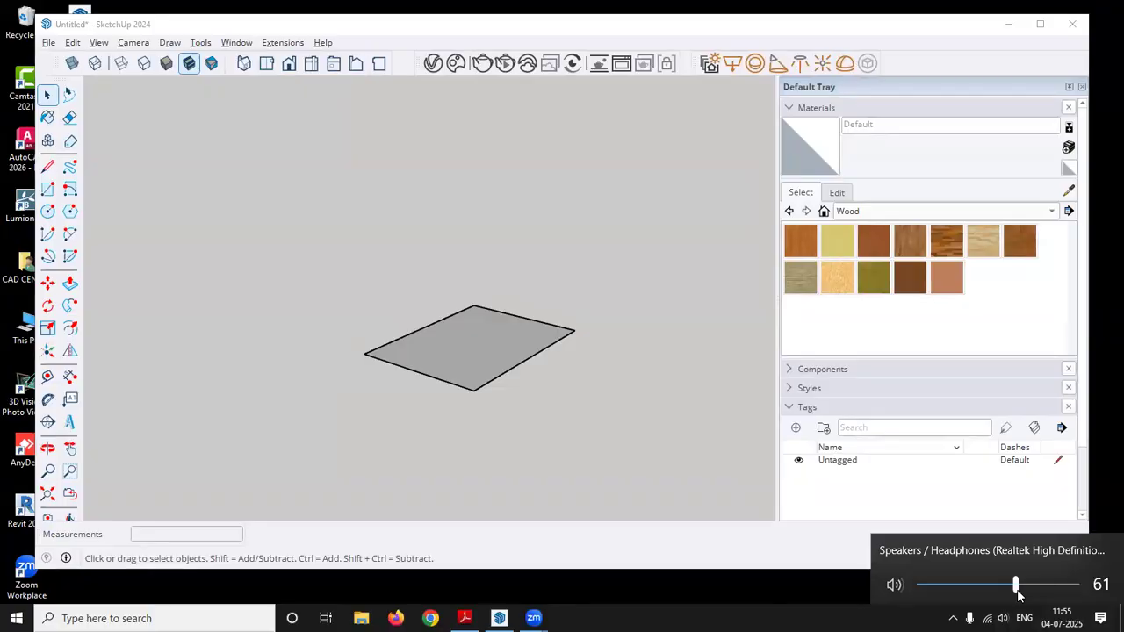
# Maximize the modelling window and delete the existing rectangle from the model.
pyautogui.click(1038, 24)
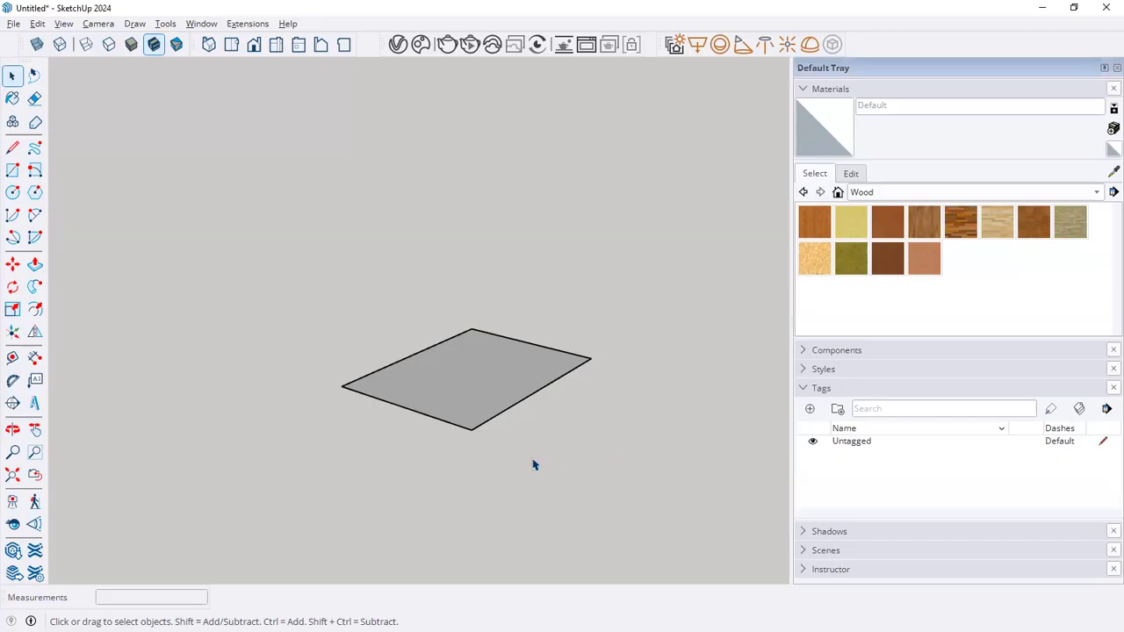
pyautogui.moveTo(445, 380)
pyautogui.mouseDown(button='middle')
pyautogui.moveTo(486, 410)
pyautogui.moveTo(487, 372)
pyautogui.moveTo(407, 358)
pyautogui.mouseUp(button='middle')
pyautogui.scroll(-1, 391, 355)
pyautogui.scroll(-1, 290, 373)
pyautogui.moveTo(256, 281); pyautogui.dragTo(625, 499)
pyautogui.press('Delete')
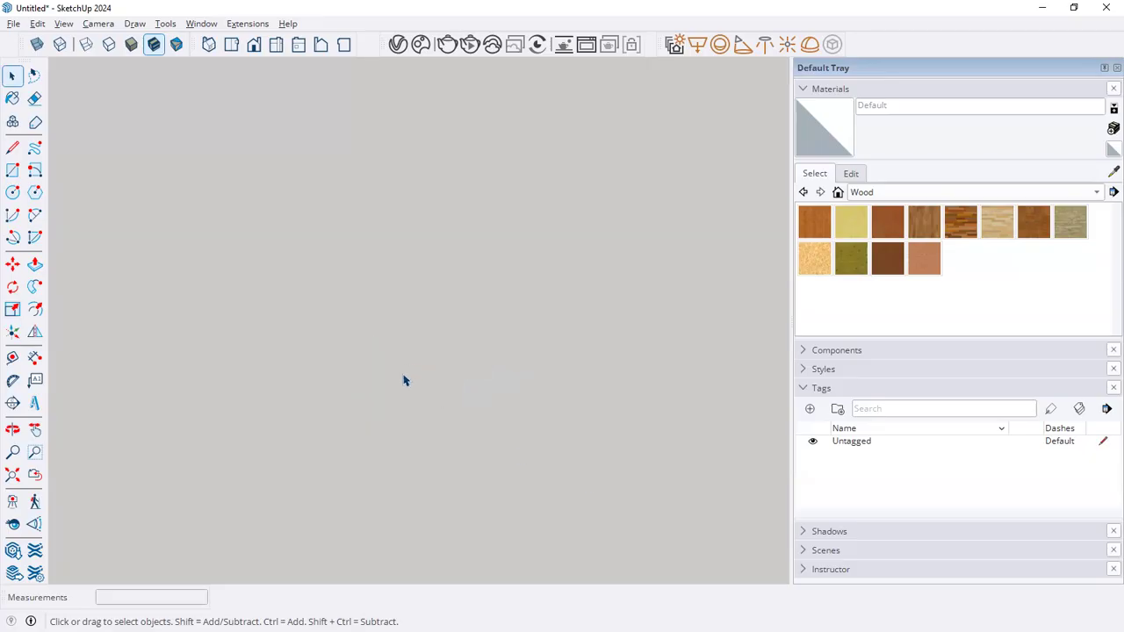
pyautogui.click(12, 474)
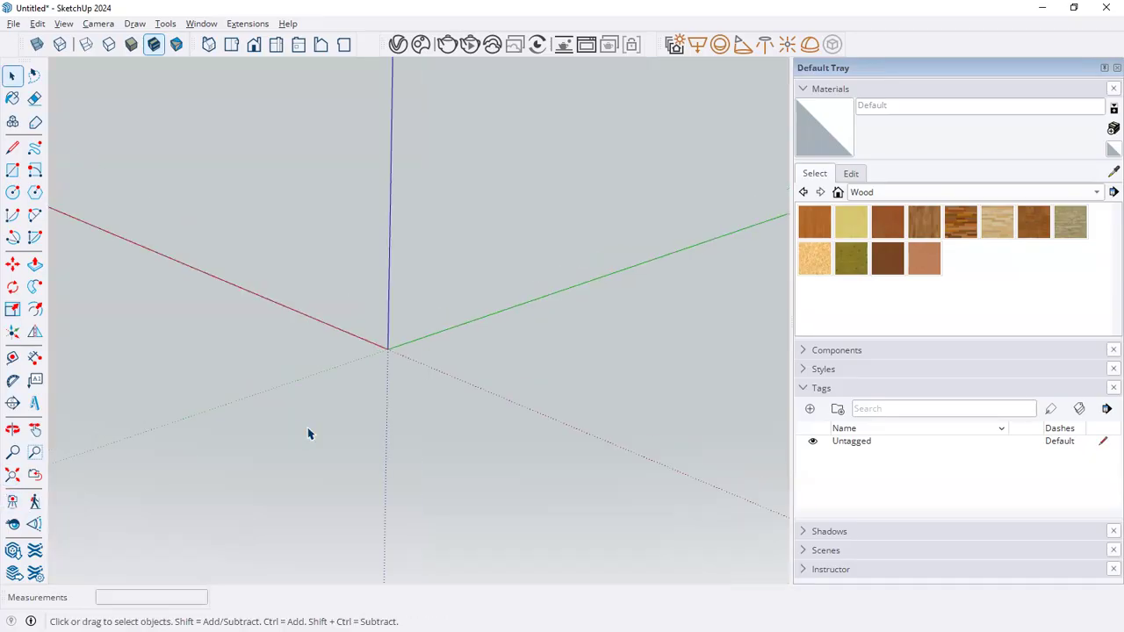
pyautogui.moveTo(456, 438); pyautogui.dragTo(356, 352, button='middle')
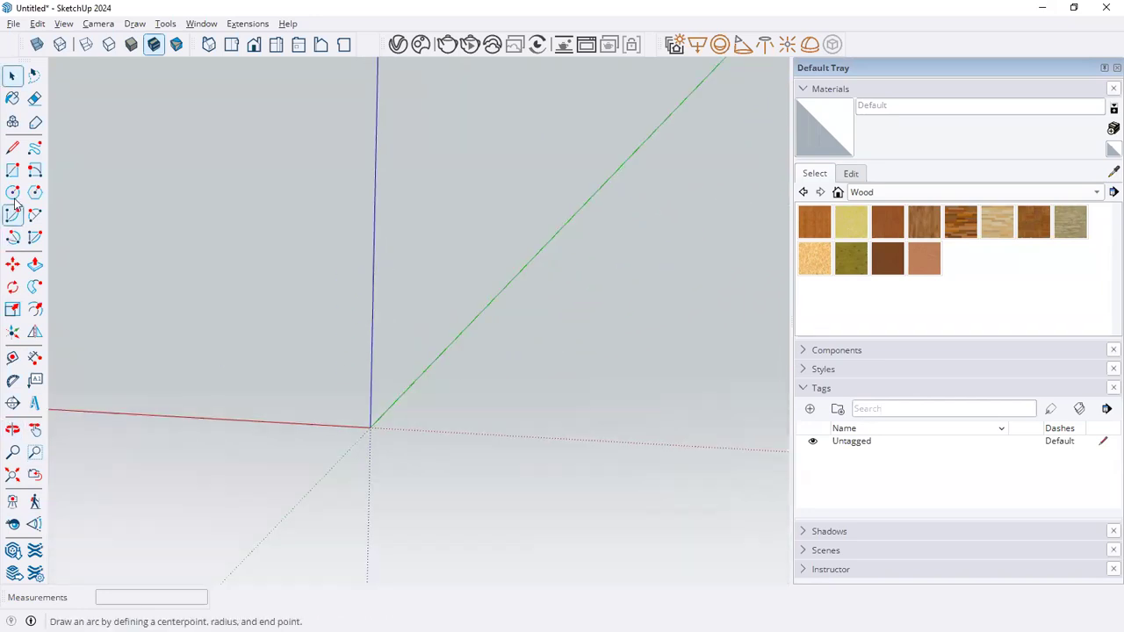
pyautogui.click(13, 170)
pyautogui.click(496, 388)
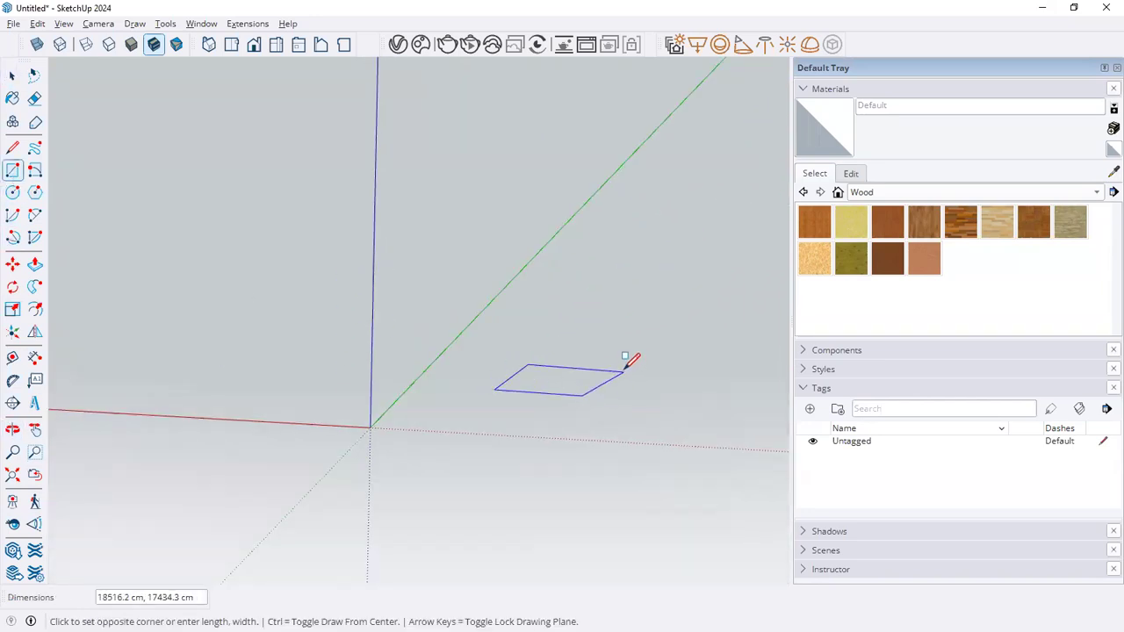
pyautogui.moveTo(492, 409); pyautogui.dragTo(425, 440, button='middle')
pyautogui.press('space')
pyautogui.moveTo(347, 407); pyautogui.dragTo(513, 476, button='middle')
pyautogui.scroll(-6, 466, 444)
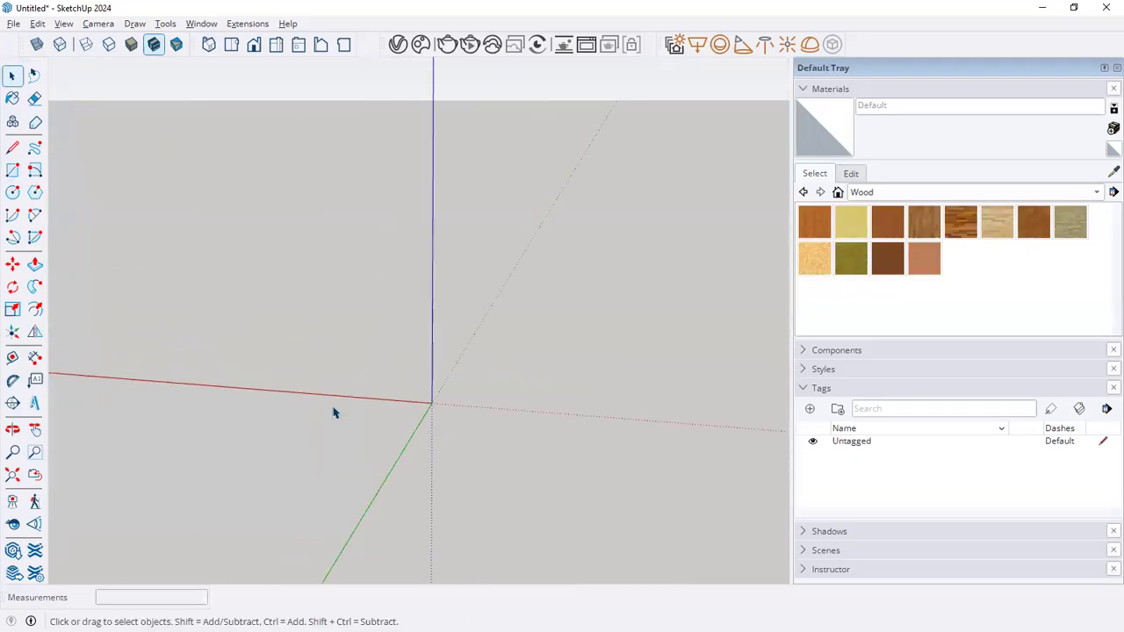
# Draw a vertical rectangle about 19366950 cm wide beside the origin, with its drawing plane locked perpendicular to the green axis.
pyautogui.click(13, 171)
pyautogui.click(536, 522)
pyautogui.moveTo(647, 448)
pyautogui.mouseDown(button='middle')
pyautogui.moveTo(632, 419)
pyautogui.moveTo(603, 477)
pyautogui.mouseUp(button='middle')
pyautogui.scroll(-4, 527, 431)
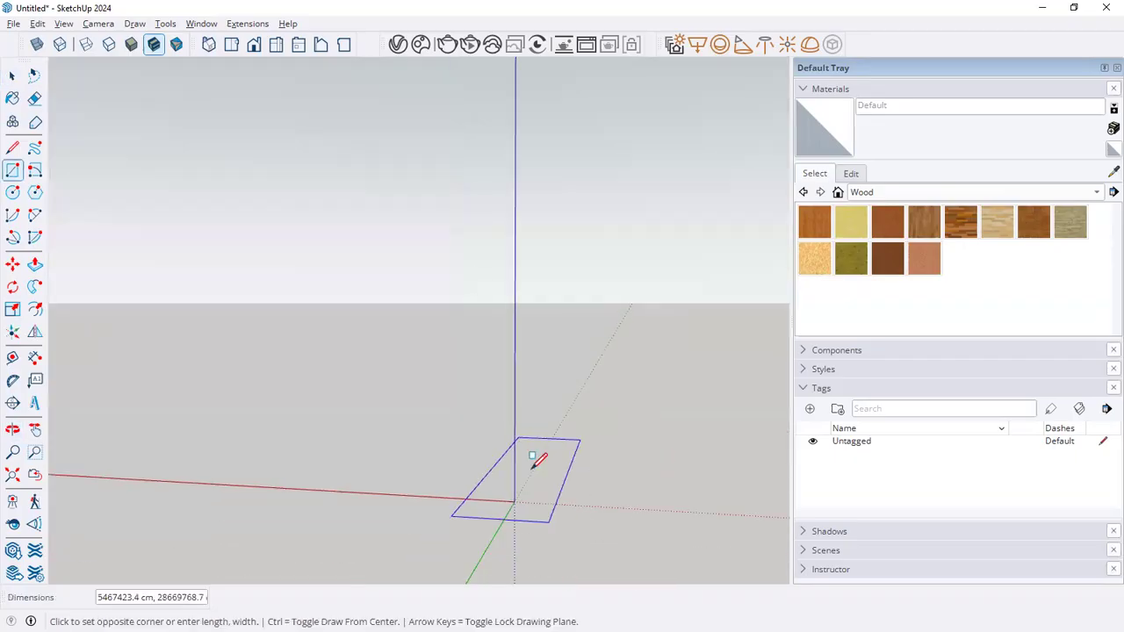
pyautogui.scroll(3, 617, 524)
pyautogui.click(562, 549)
pyautogui.moveTo(448, 525); pyautogui.dragTo(439, 507, button='middle')
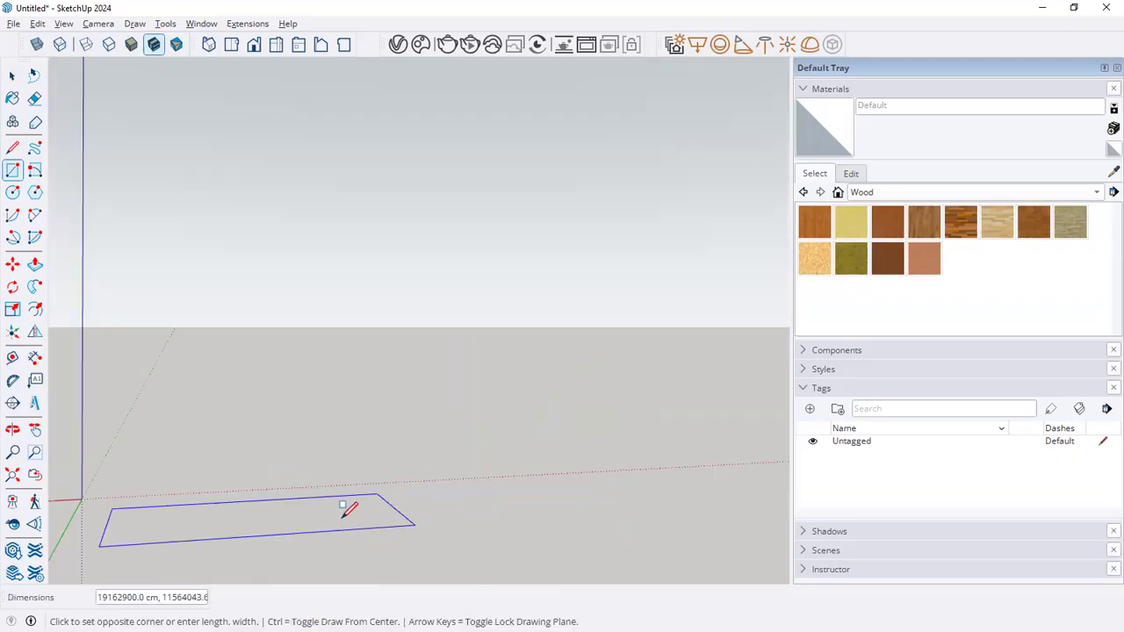
pyautogui.scroll(-2, 343, 524)
pyautogui.press('Left')
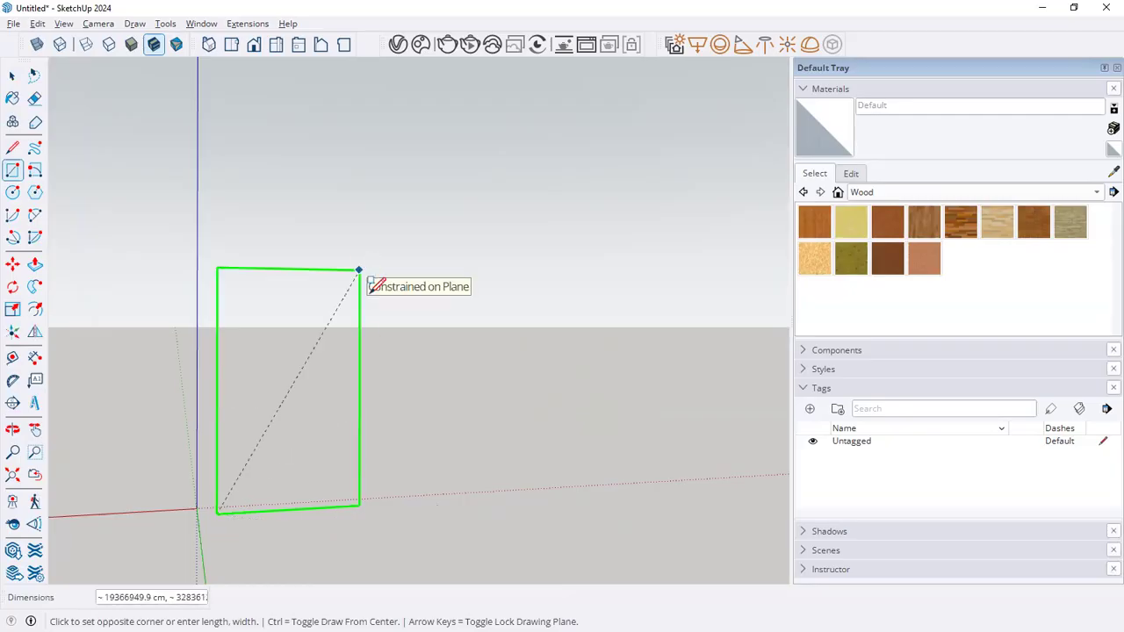
pyautogui.click(359, 267)
# Draw a flat rectangle on the ground beside the first one and an upright rectangle at its far corner, parallel to the green axis.
pyautogui.click(472, 530)
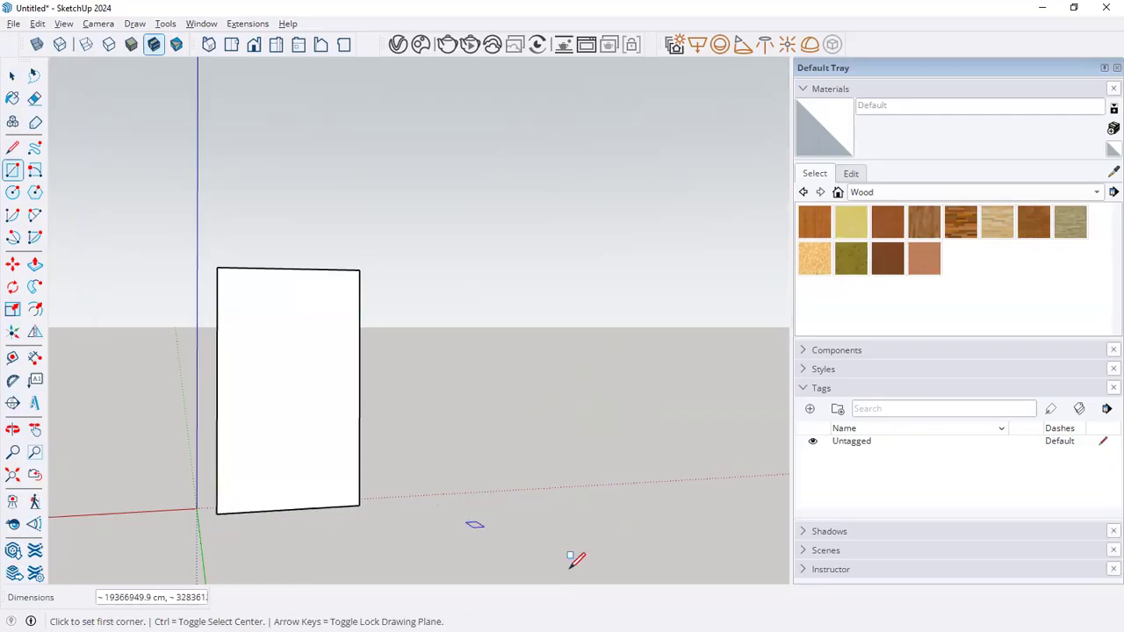
pyautogui.click(625, 561)
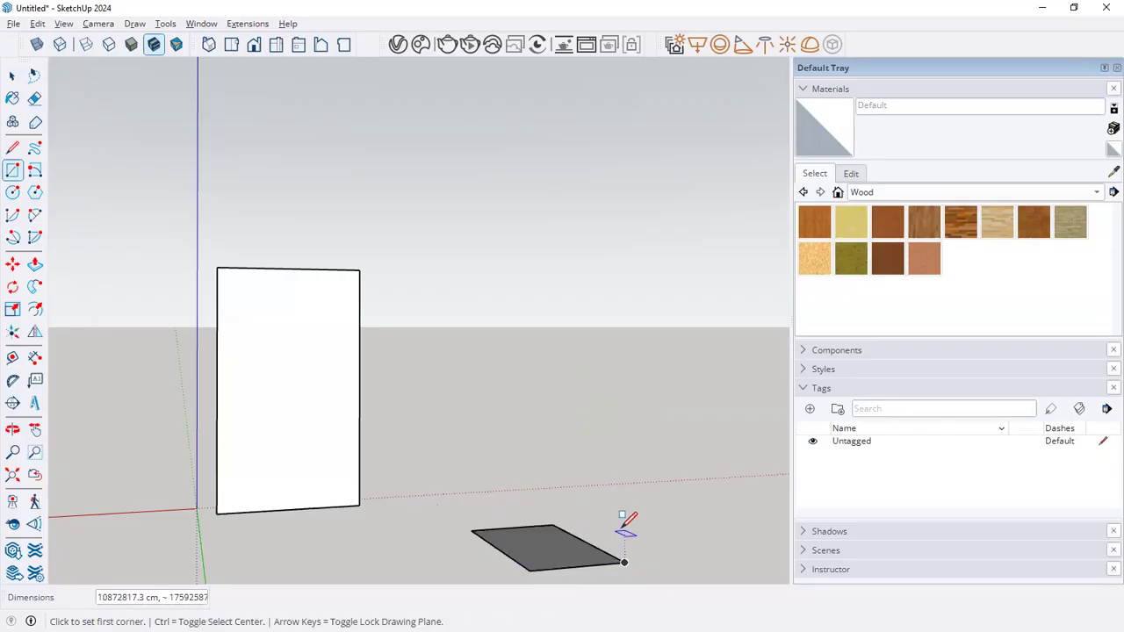
pyautogui.click(624, 531)
pyautogui.click(722, 354)
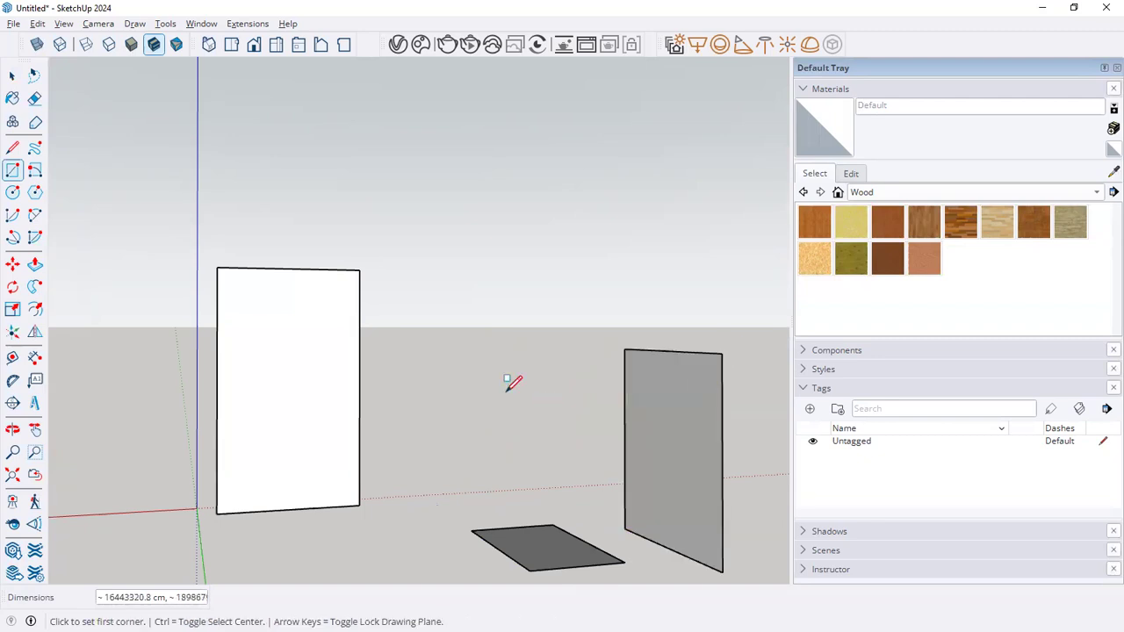
pyautogui.press('space')
# Push/Pull the tall upright rectangle about 7700000 cm thick and the ground rectangle about 3908478 cm high.
pyautogui.scroll(-3, 421, 389)
pyautogui.moveTo(527, 489); pyautogui.dragTo(455, 486, button='middle')
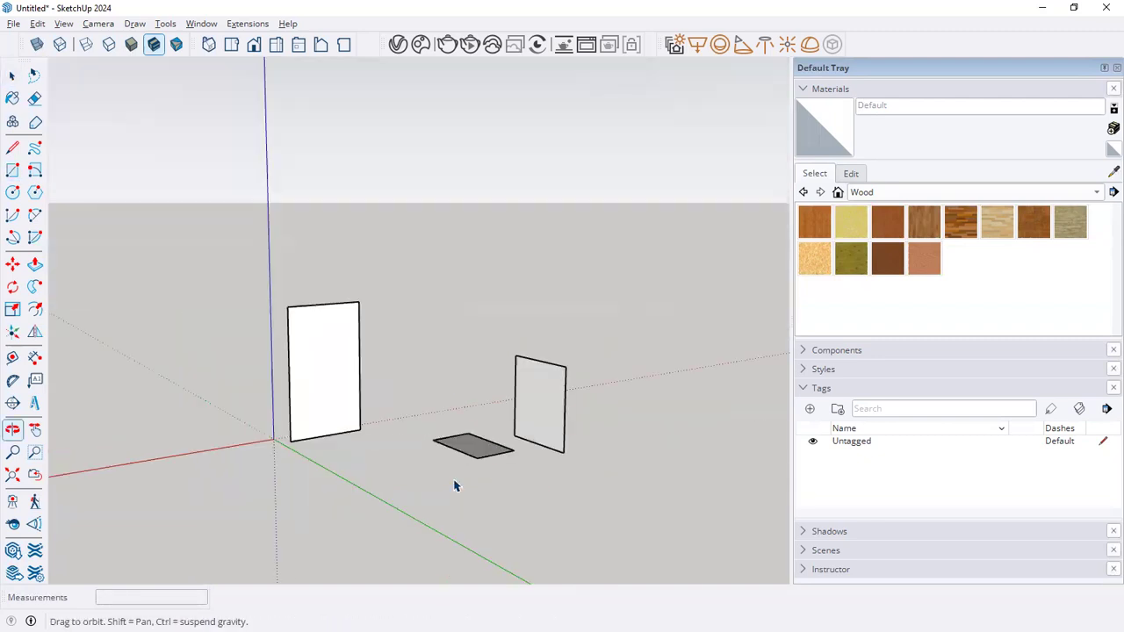
pyautogui.scroll(2, 431, 479)
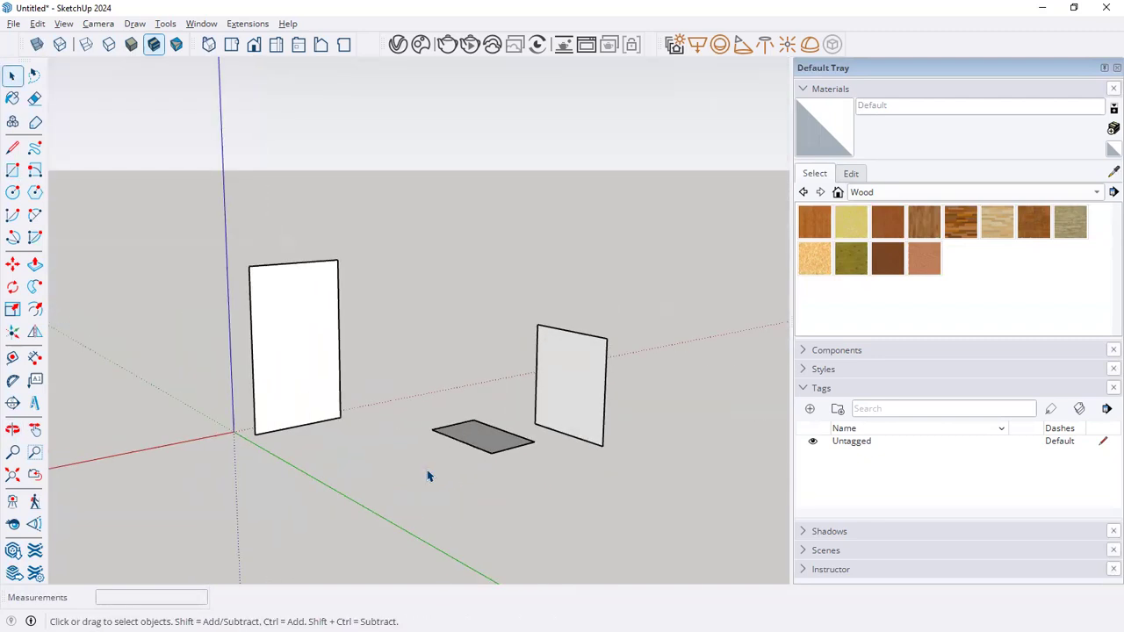
pyautogui.scroll(2, 214, 372)
pyautogui.moveTo(213, 372); pyautogui.dragTo(319, 381, button='middle')
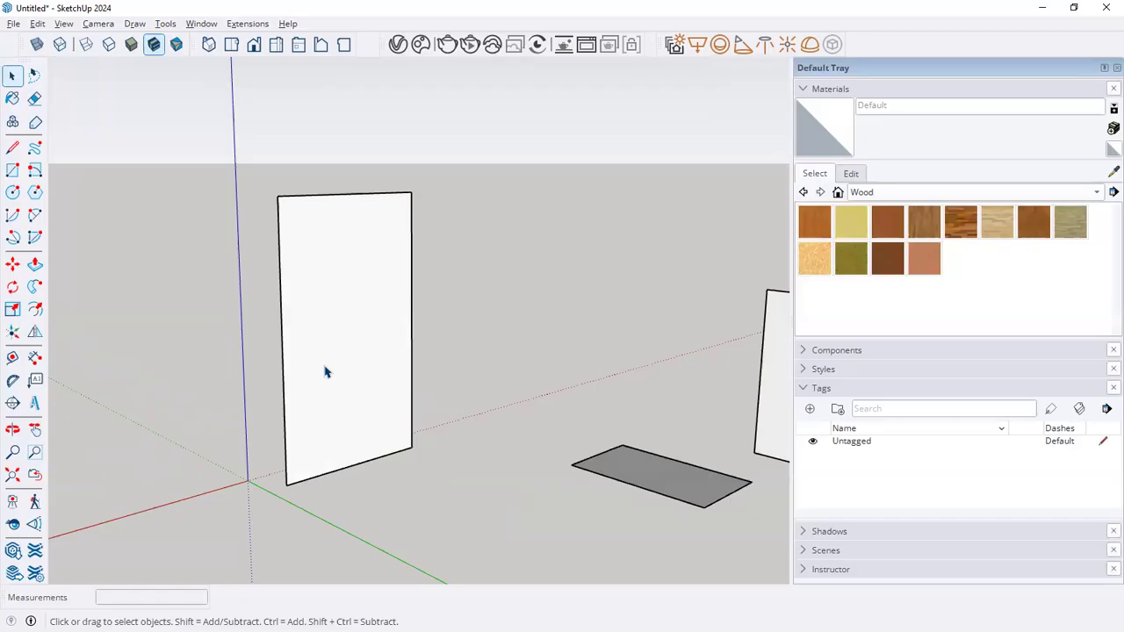
pyautogui.click(34, 263)
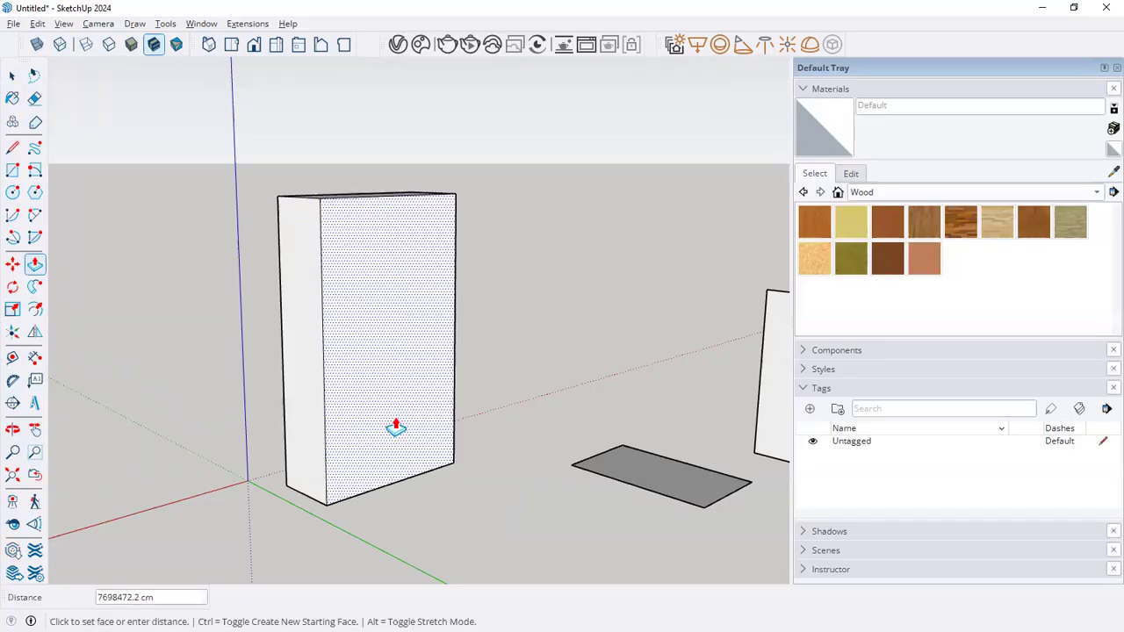
pyautogui.click(399, 438)
pyautogui.click(658, 472)
pyautogui.click(659, 451)
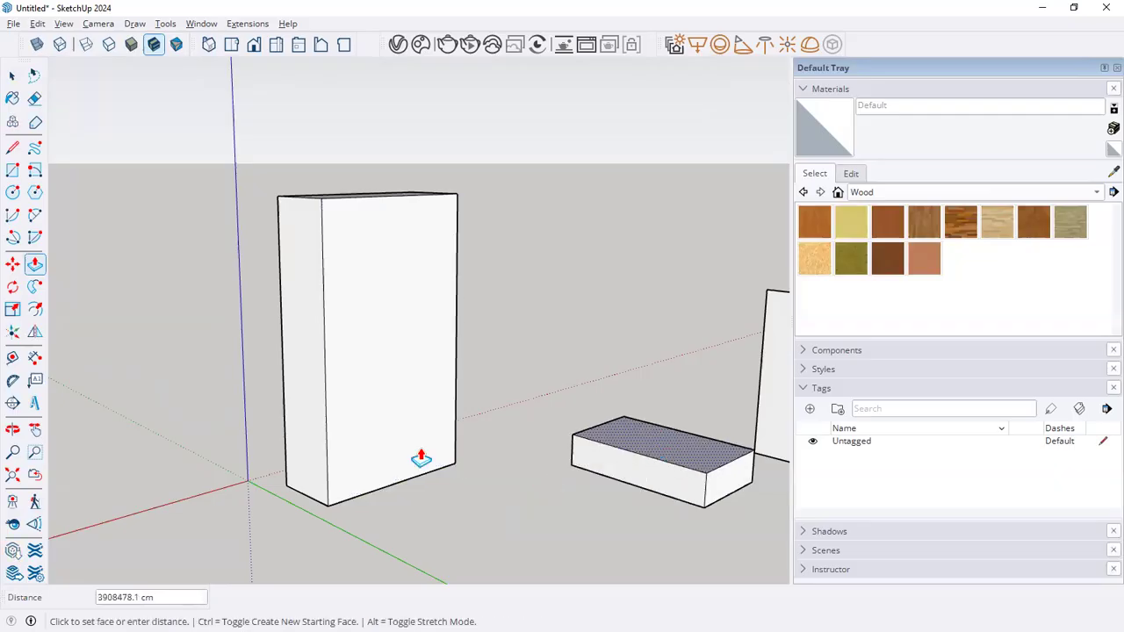
# Push/Pull the remaining upright rectangle into a block about 6482090 cm thick.
pyautogui.scroll(-2, 419, 457)
pyautogui.scroll(-2, 645, 426)
pyautogui.click(657, 420)
pyautogui.click(566, 527)
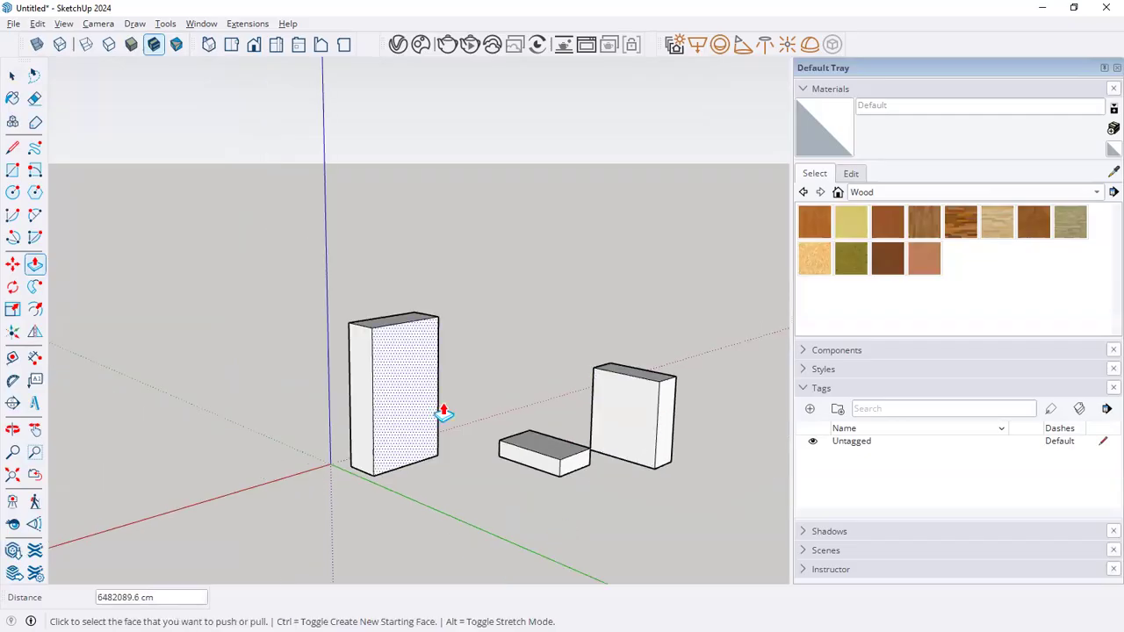
pyautogui.moveTo(444, 414); pyautogui.dragTo(489, 352, button='middle')
pyautogui.press('space')
# Draw an inset rectangle on the front face of the tall block, leaving a narrow frame around it.
pyautogui.scroll(2, 494, 402)
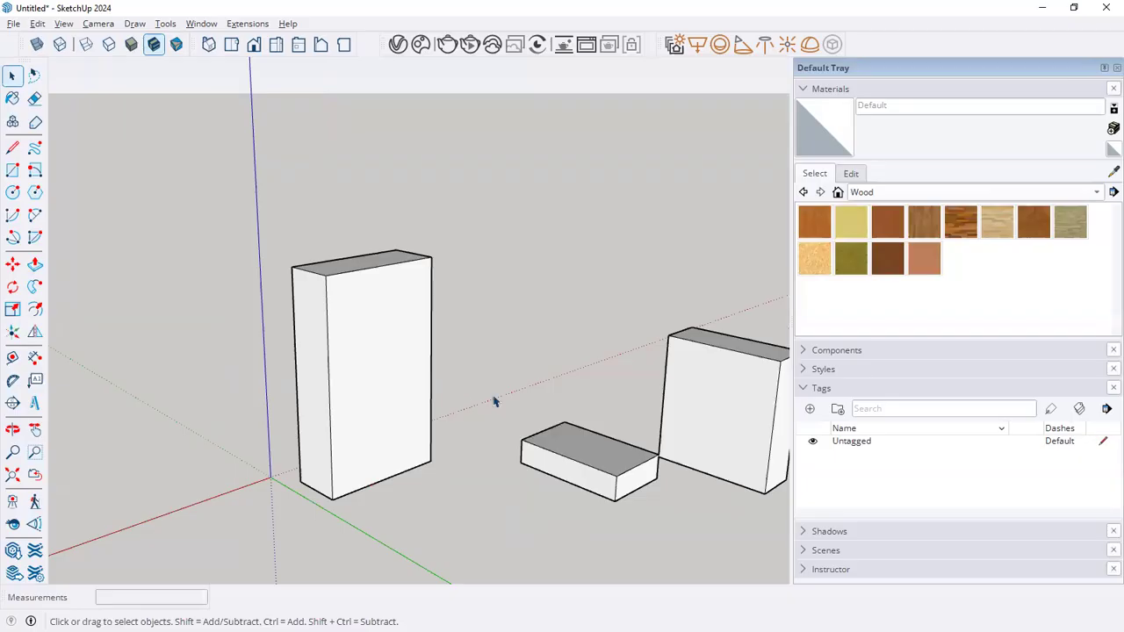
pyautogui.moveTo(395, 284); pyautogui.dragTo(444, 402, button='middle')
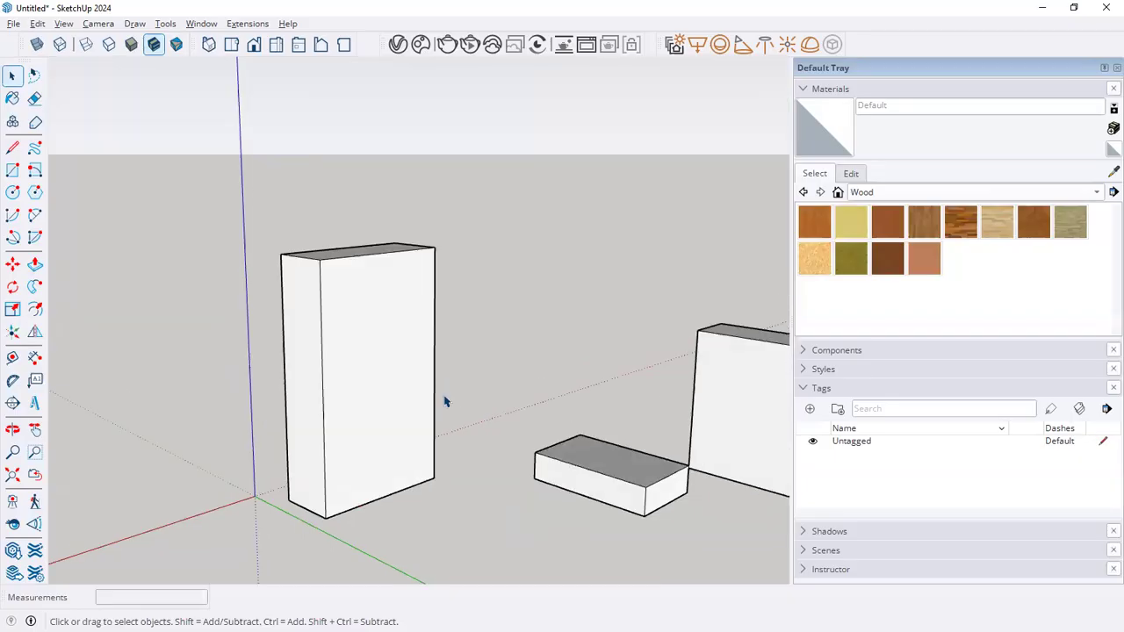
pyautogui.click(13, 169)
pyautogui.scroll(3, 347, 500)
pyautogui.click(471, 216)
pyautogui.click(462, 167)
pyautogui.press('q')
# Push the inset rectangle about 700740 cm into the tall block to form a recessed panel.
pyautogui.click(35, 263)
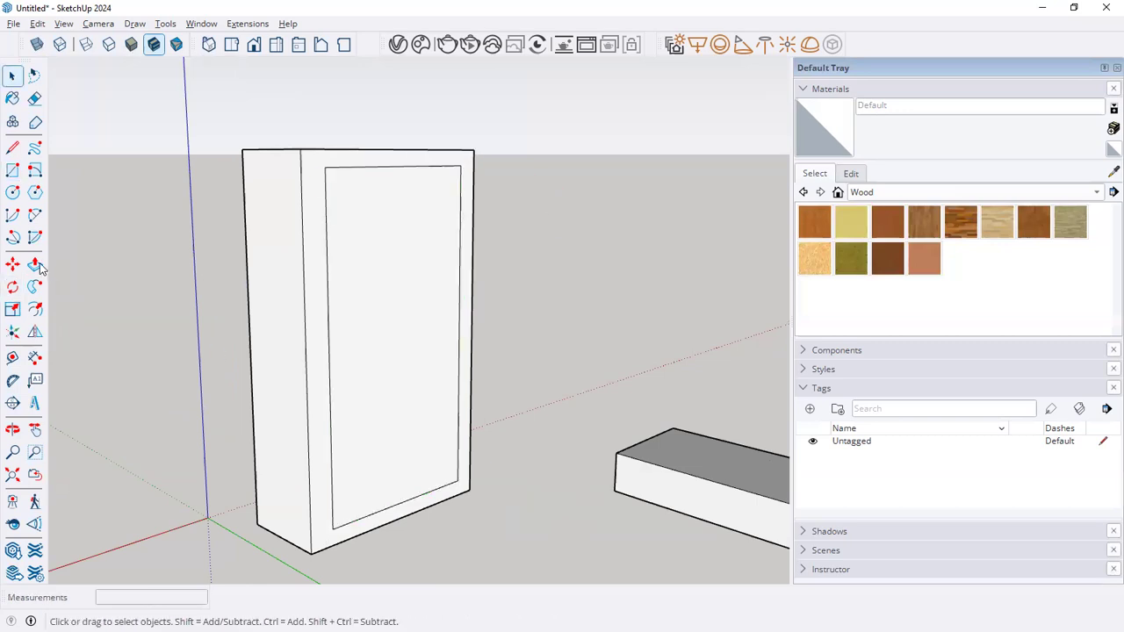
pyautogui.click(333, 193)
pyautogui.scroll(2, 330, 189)
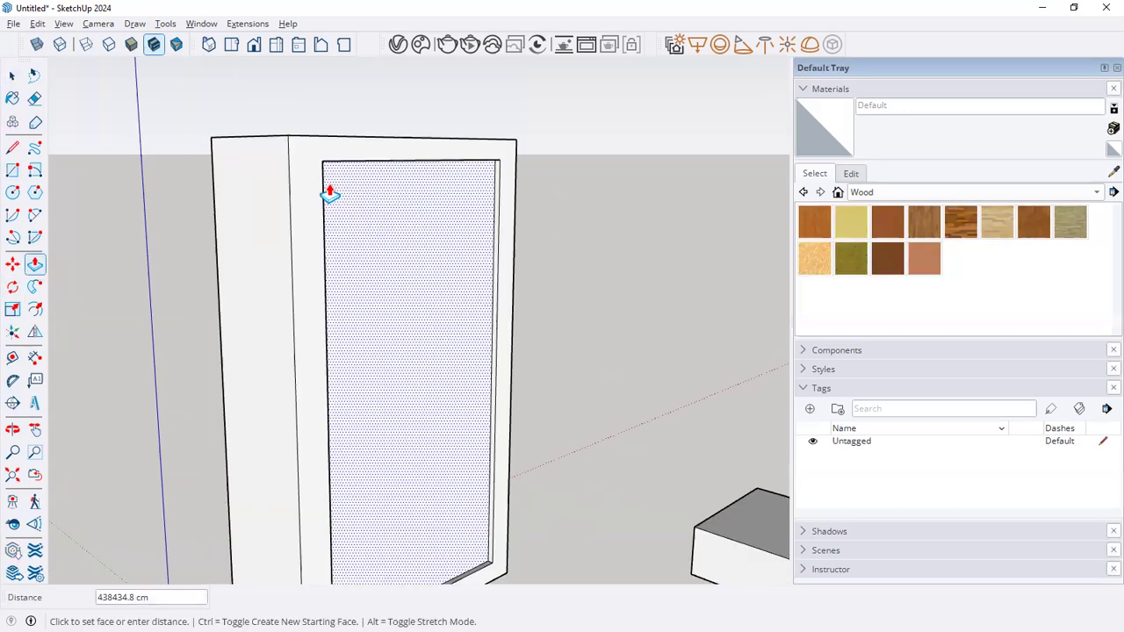
pyautogui.click(426, 279)
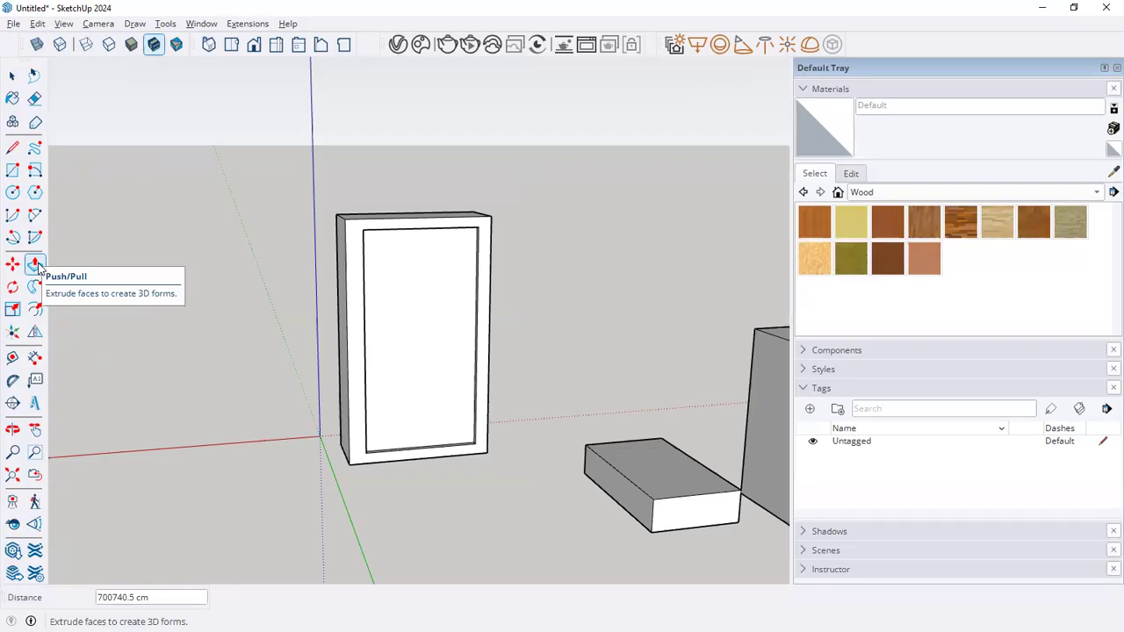
pyautogui.click(39, 267)
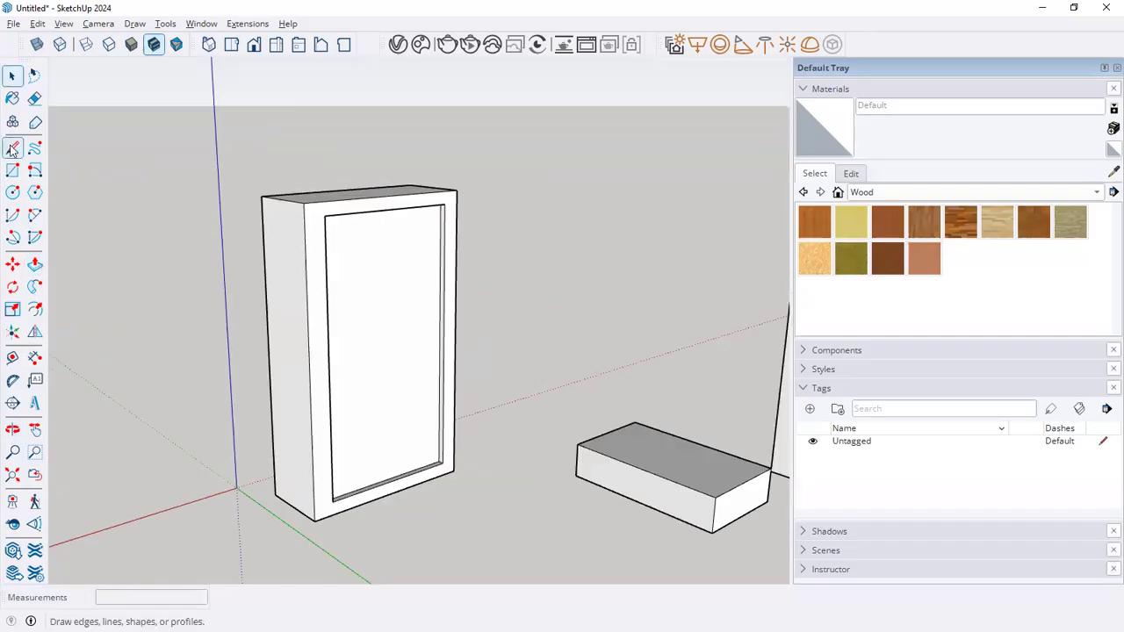
# Draw two parallel diagonal lines across the left strip of the tall block's frame, from the outer edge to the recess edge.
pyautogui.click(12, 148)
pyautogui.scroll(3, 325, 376)
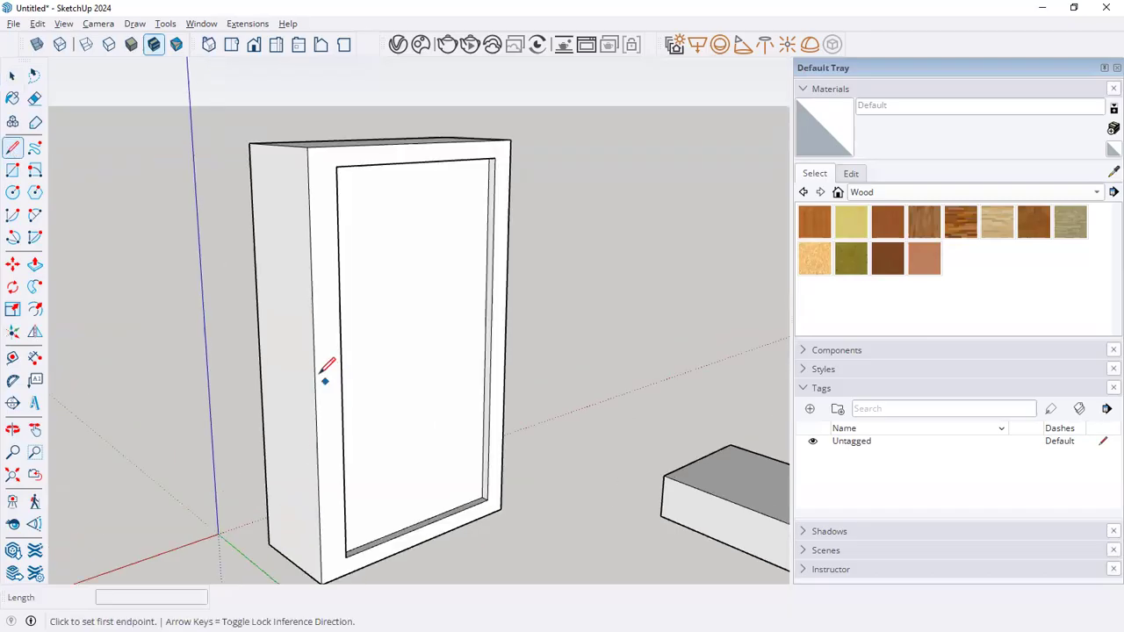
pyautogui.click(315, 380)
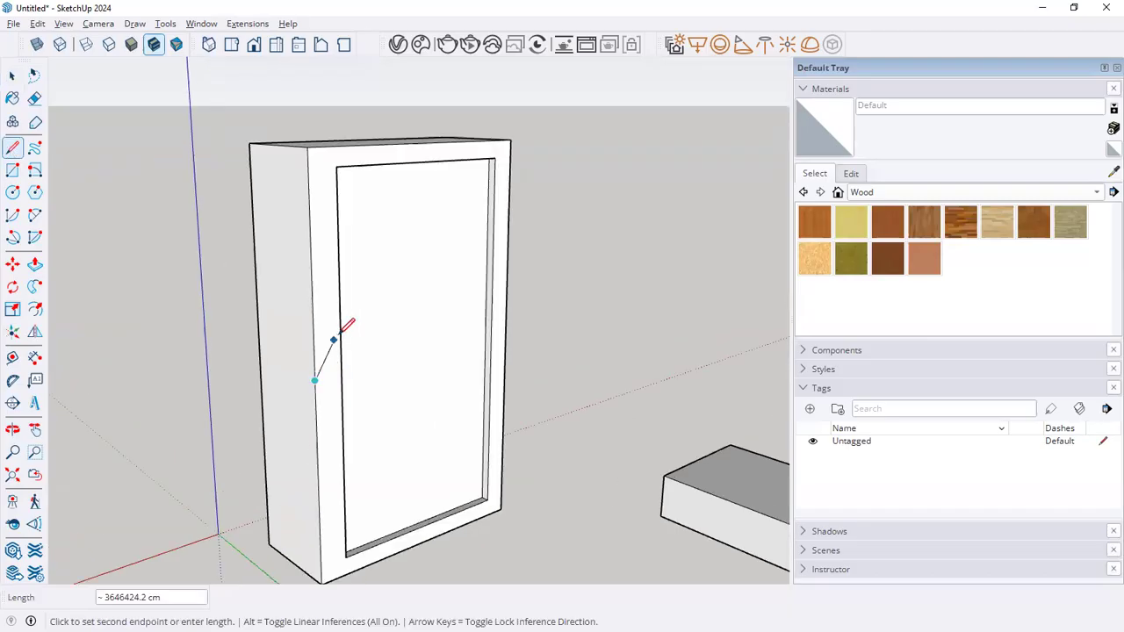
pyautogui.click(340, 334)
pyautogui.press('space')
pyautogui.click(13, 149)
pyautogui.scroll(3, 342, 369)
pyautogui.scroll(2, 325, 389)
pyautogui.click(293, 419)
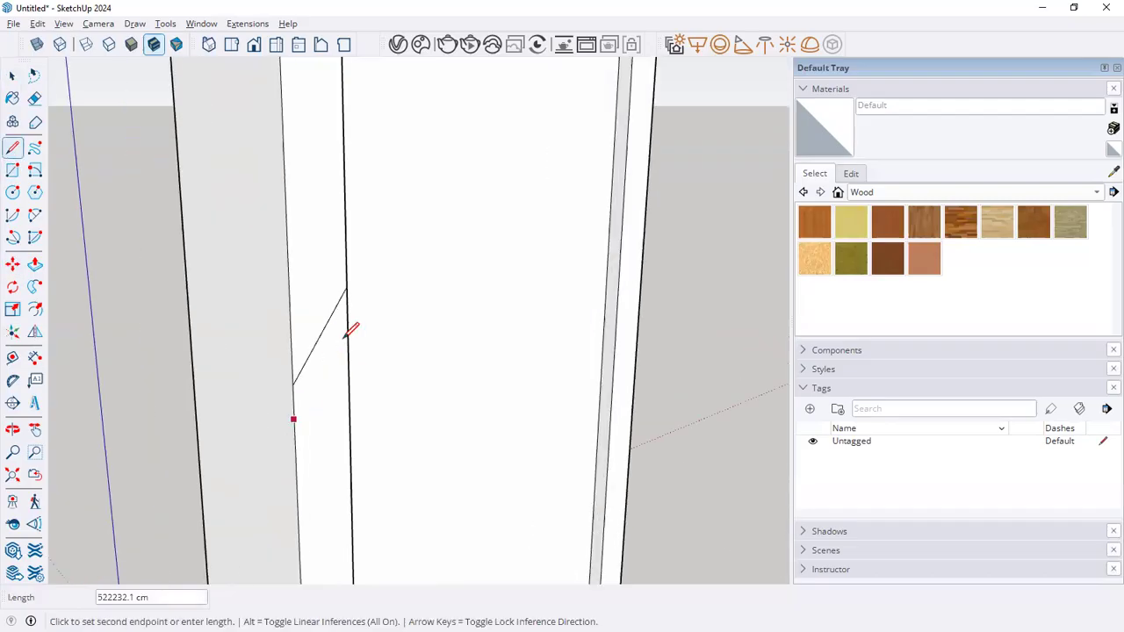
pyautogui.click(348, 322)
pyautogui.press('space')
# Push the strip between the two diagonal lines inward to cut a slanted groove in the frame.
pyautogui.click(35, 263)
pyautogui.click(339, 349)
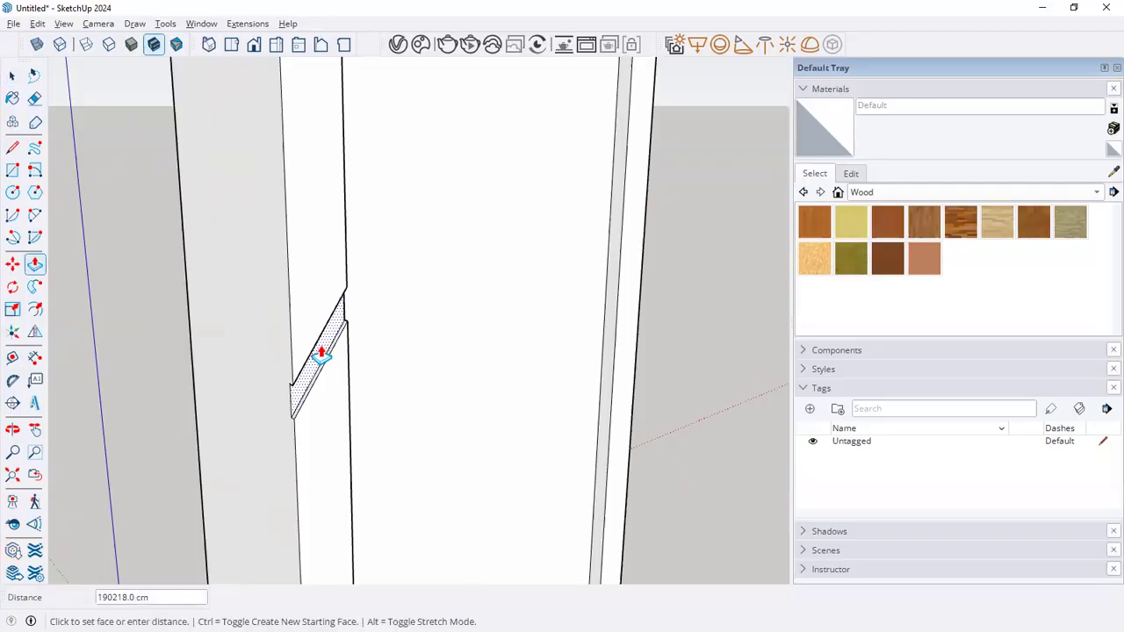
pyautogui.click(216, 416)
pyautogui.press('space')
pyautogui.scroll(-10, 371, 329)
# Draw a small rectangle across the right strip of the tall block's frame, near its upper end.
pyautogui.moveTo(374, 331)
pyautogui.mouseDown(button='middle')
pyautogui.moveTo(377, 351)
pyautogui.moveTo(425, 326)
pyautogui.mouseUp(button='middle')
pyautogui.click(13, 169)
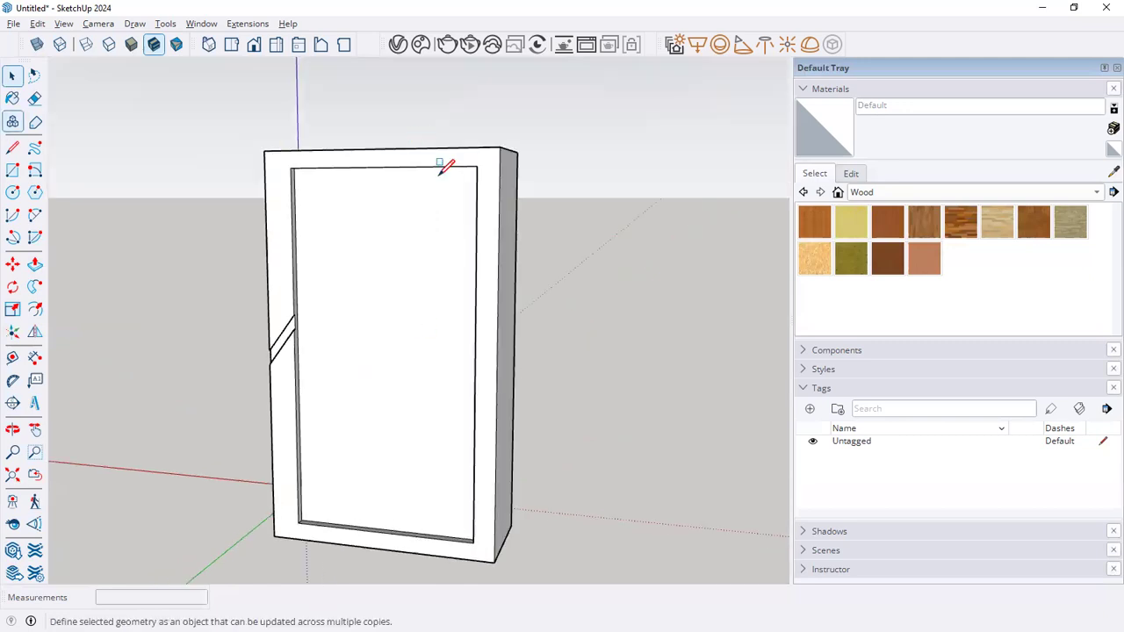
pyautogui.scroll(2, 477, 188)
pyautogui.click(498, 248)
# Push the small frame rectangle 700740.5 cm inward, level with the recessed panel, to form a notch.
pyautogui.click(34, 264)
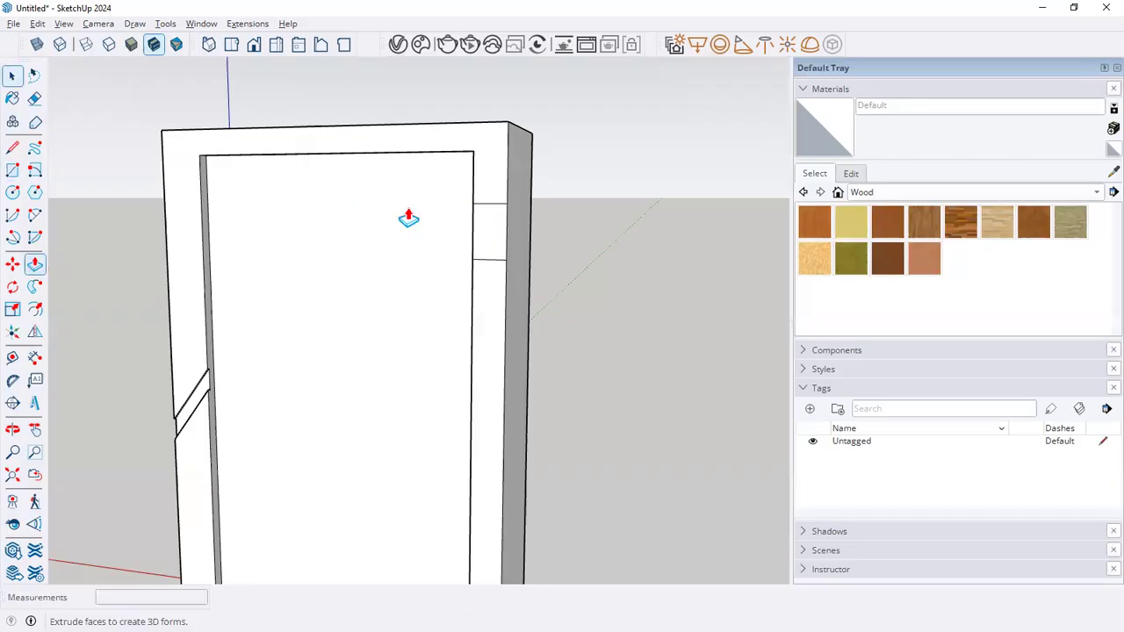
pyautogui.click(490, 232)
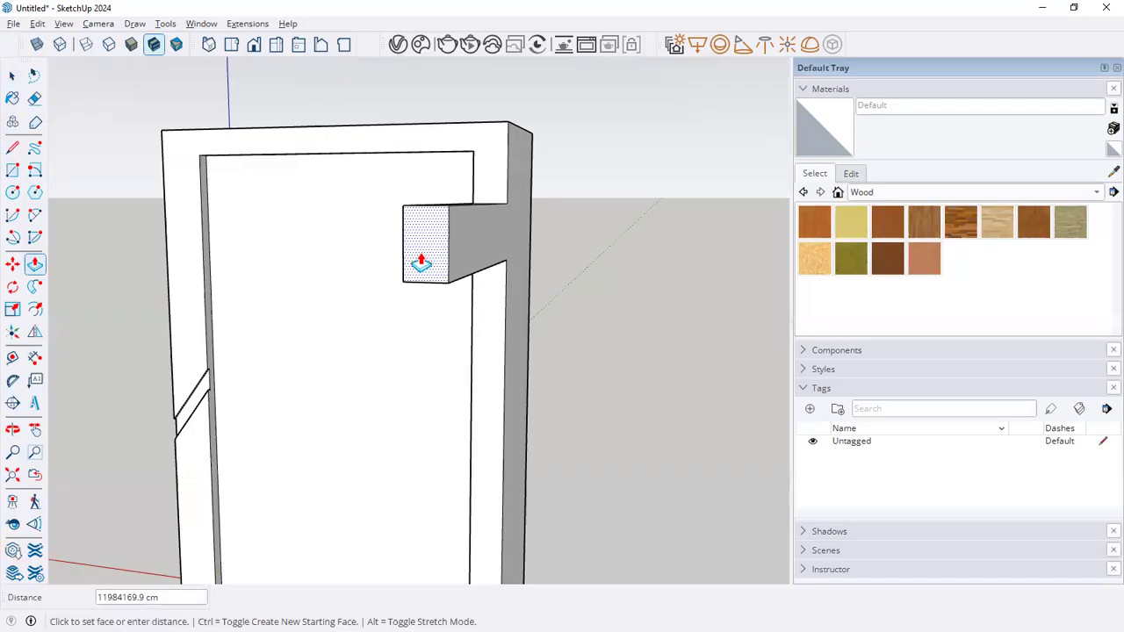
pyautogui.scroll(-3, 420, 239)
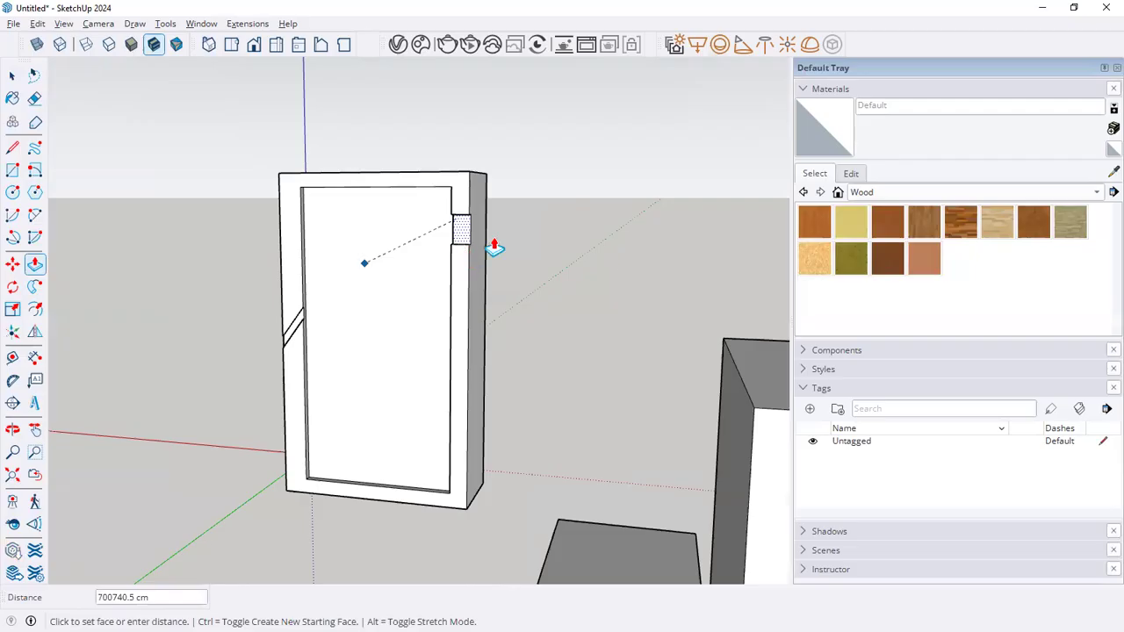
pyautogui.scroll(3, 470, 244)
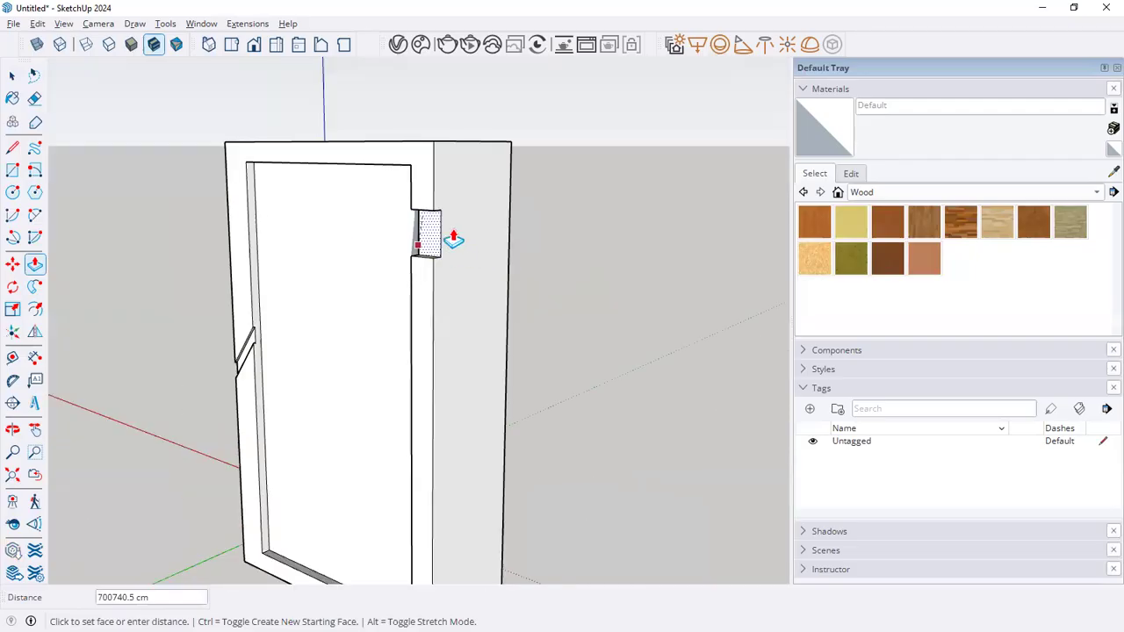
pyautogui.scroll(2, 454, 237)
pyautogui.click(392, 266)
pyautogui.scroll(-2, 407, 269)
pyautogui.moveTo(407, 270); pyautogui.dragTo(651, 285, button='middle')
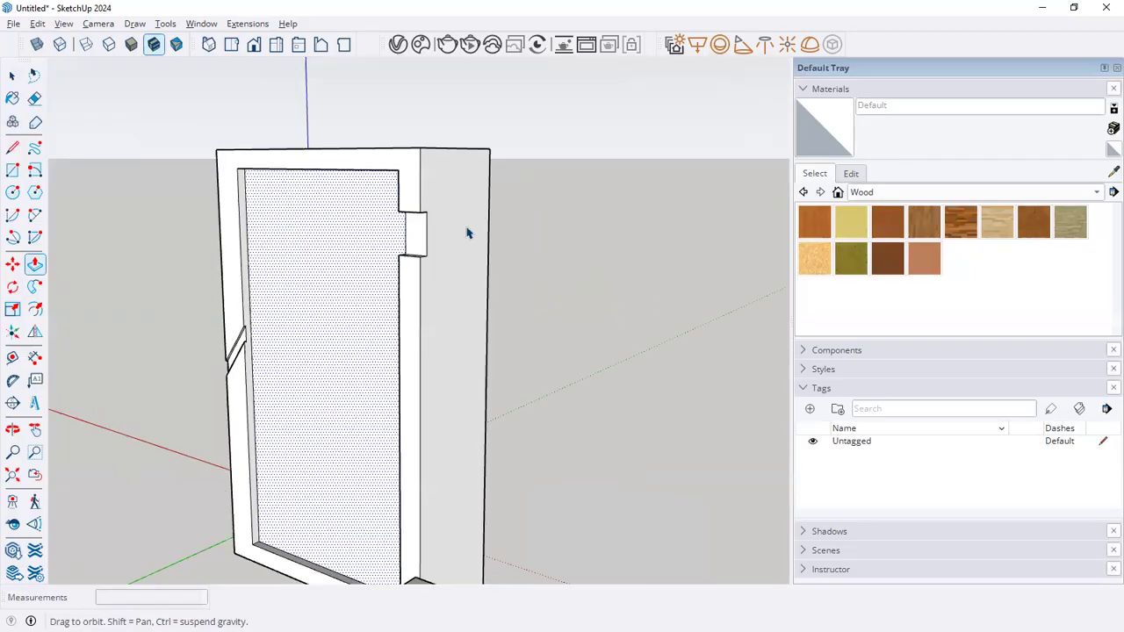
pyautogui.moveTo(467, 233); pyautogui.dragTo(467, 233, button='middle')
pyautogui.press('space')
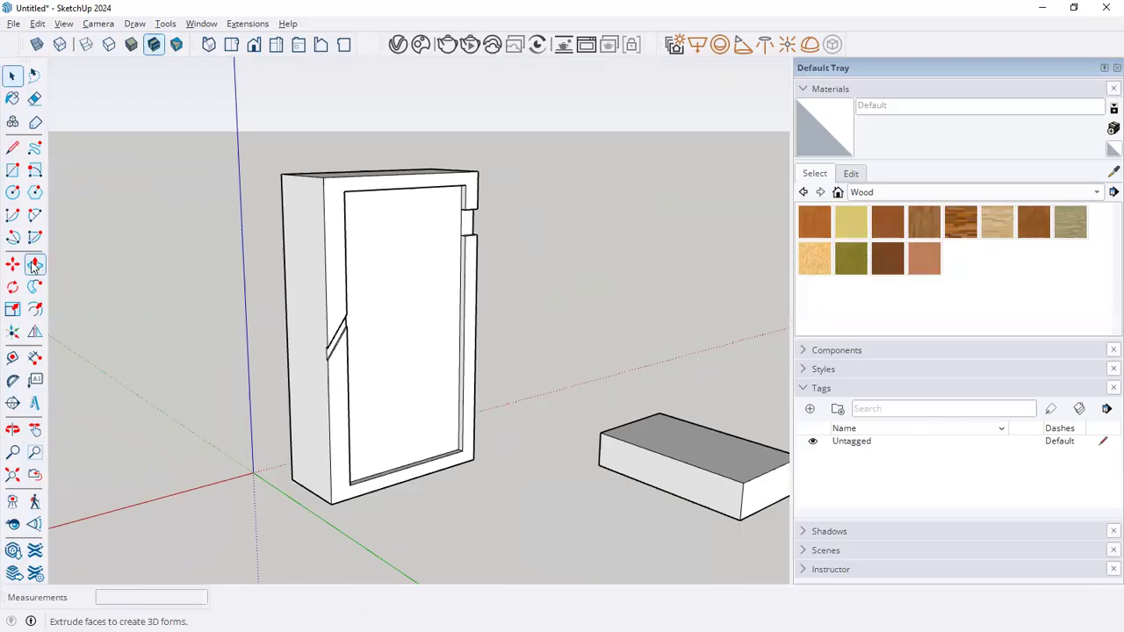
# Select all the practice blocks and delete them to empty the model.
pyautogui.scroll(-5, 454, 263)
pyautogui.moveTo(454, 311); pyautogui.dragTo(570, 386, button='middle')
pyautogui.scroll(-3, 529, 337)
pyautogui.hotkey('ctrl', 'a')
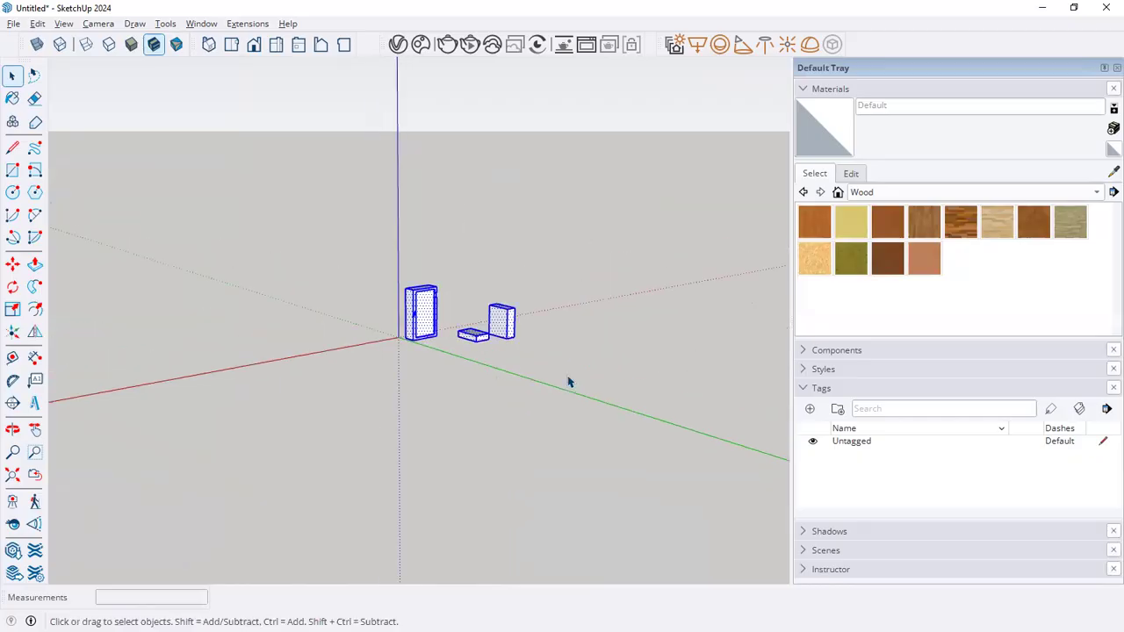
pyautogui.press('Delete')
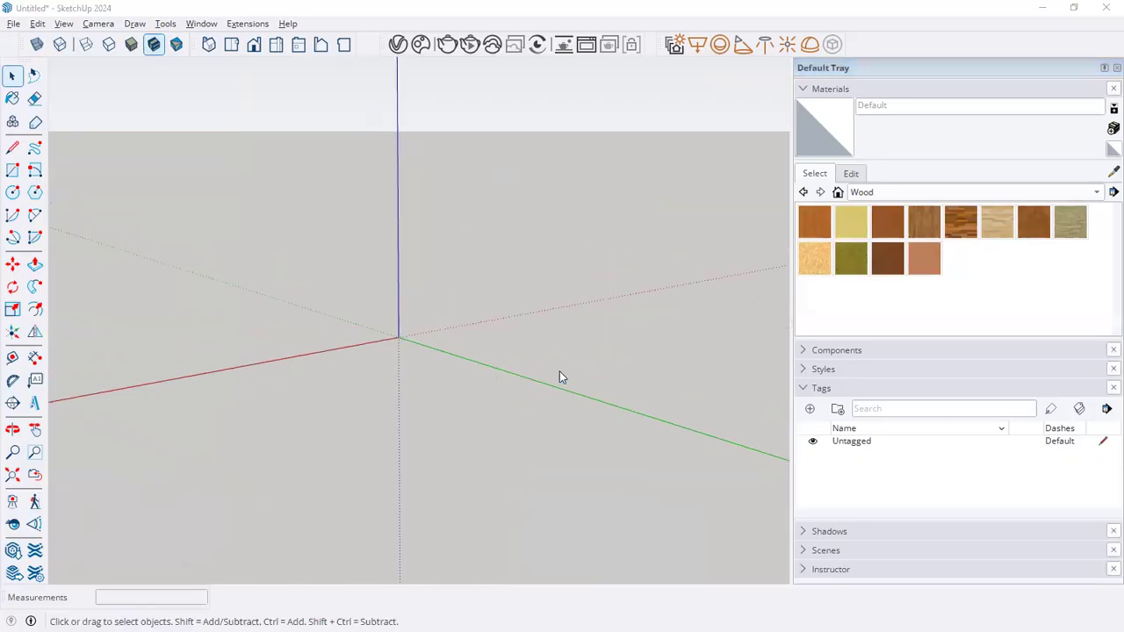
# Check the drawer cabinet's base dimensions in the CIVIL PRACTICE BOOK PDF in Adobe Reader, and return to SketchUp.
pyautogui.hotkey('alt', 'Tab')
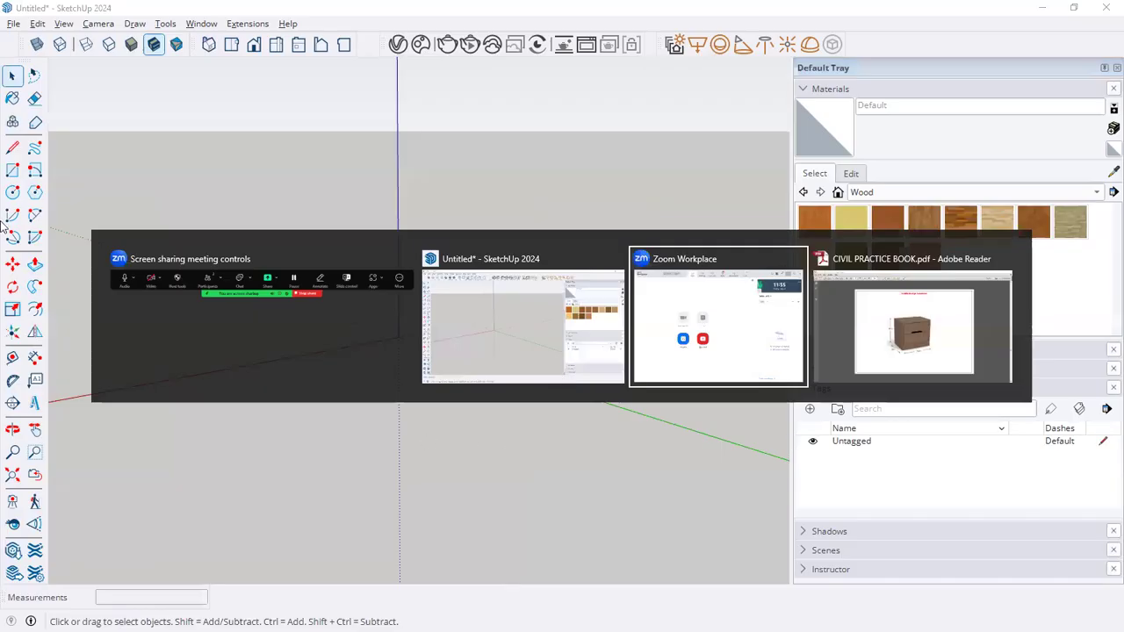
pyautogui.hotkey('alt', 'Tab')
pyautogui.hotkey('alt', 'Tab')
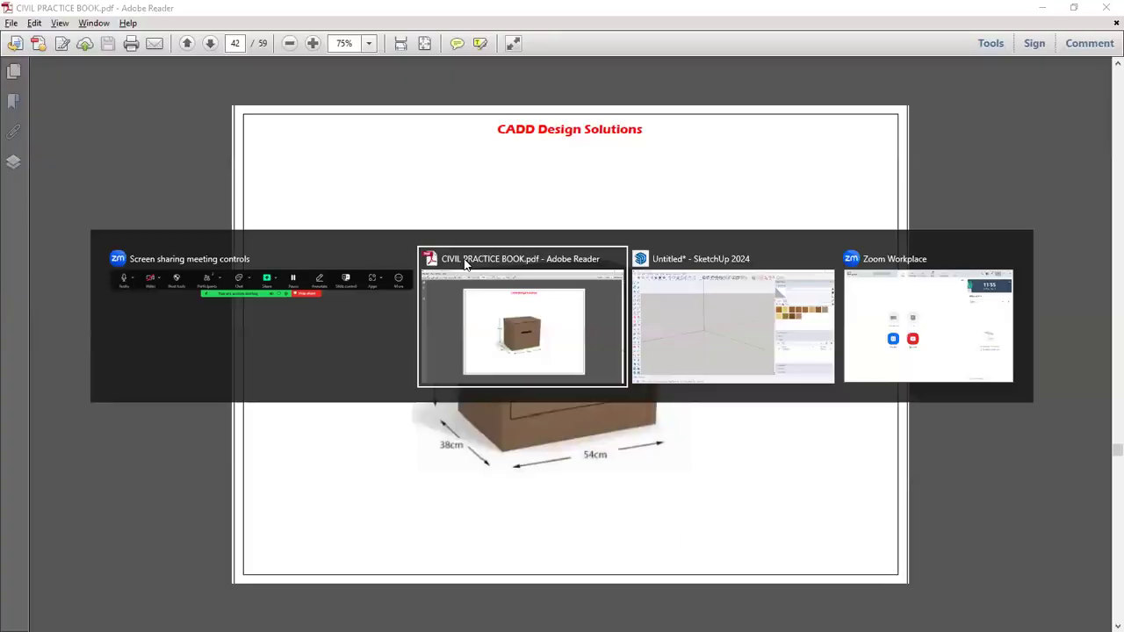
pyautogui.hotkey('alt', 'Tab')
# Draw a 54 by 38 cm rectangle on the ground plane near the origin.
pyautogui.press('r')
pyautogui.click(320, 465)
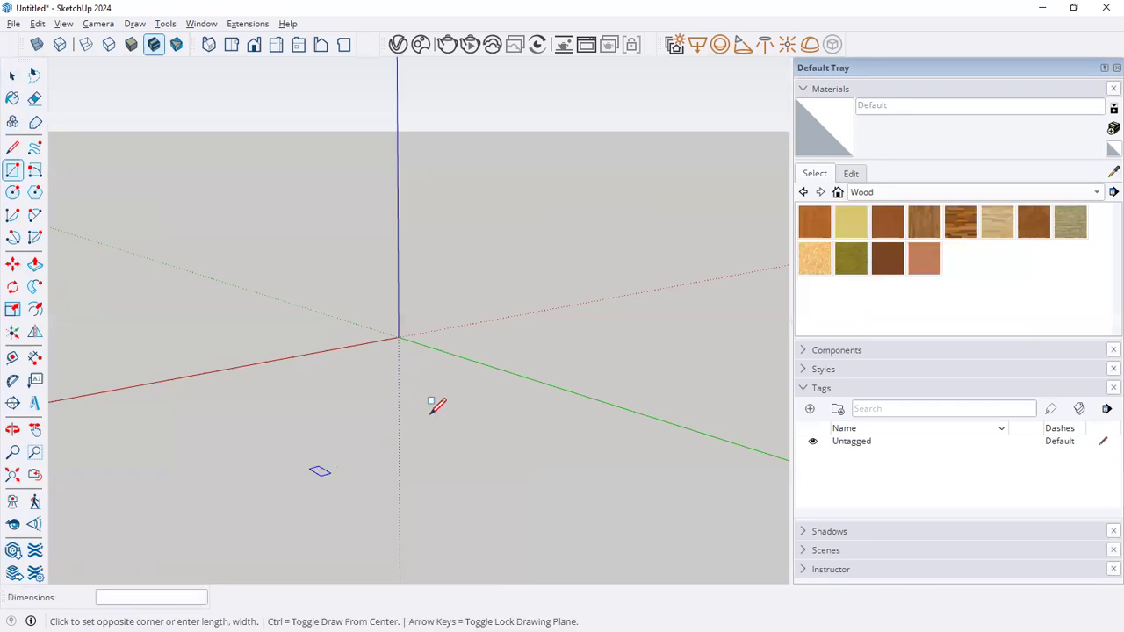
pyautogui.write('54')
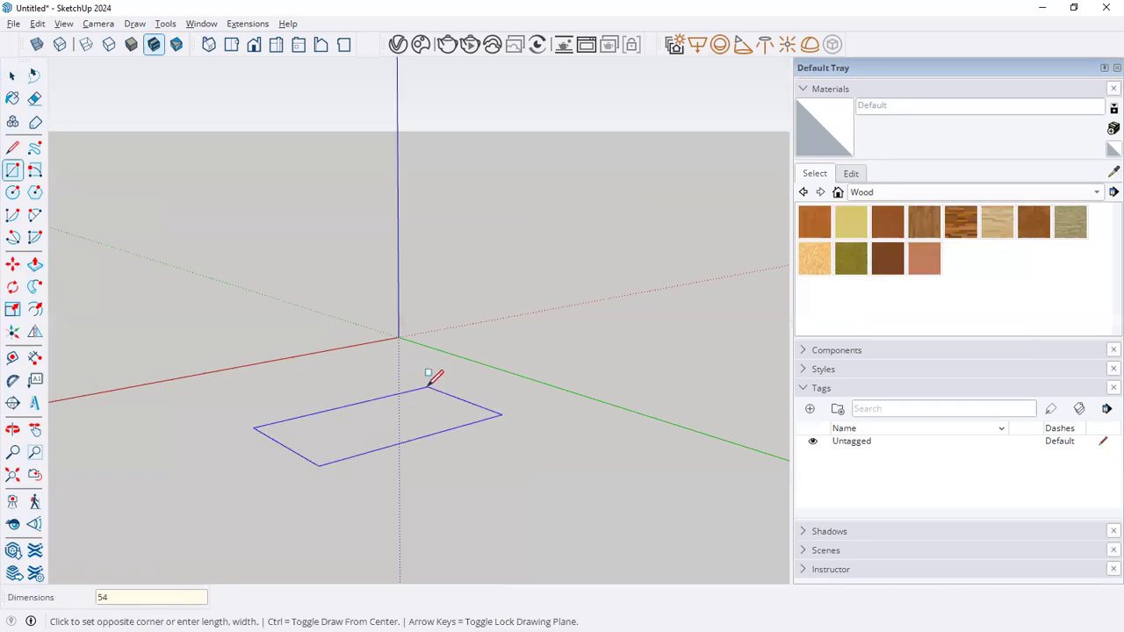
pyautogui.write(',38')
pyautogui.press('Return')
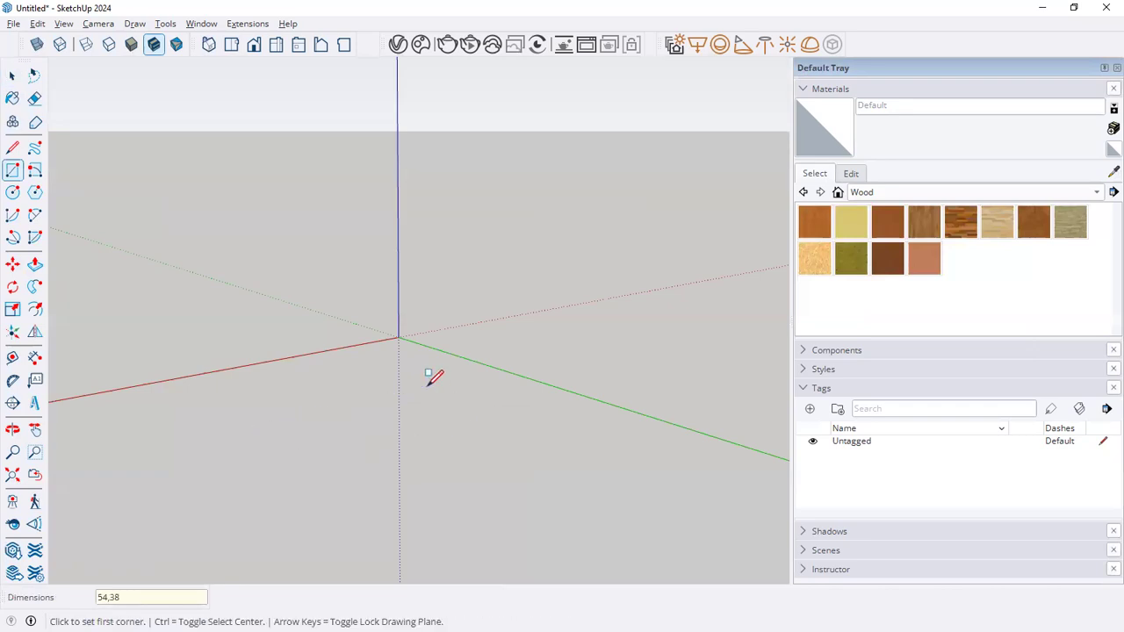
pyautogui.press('space')
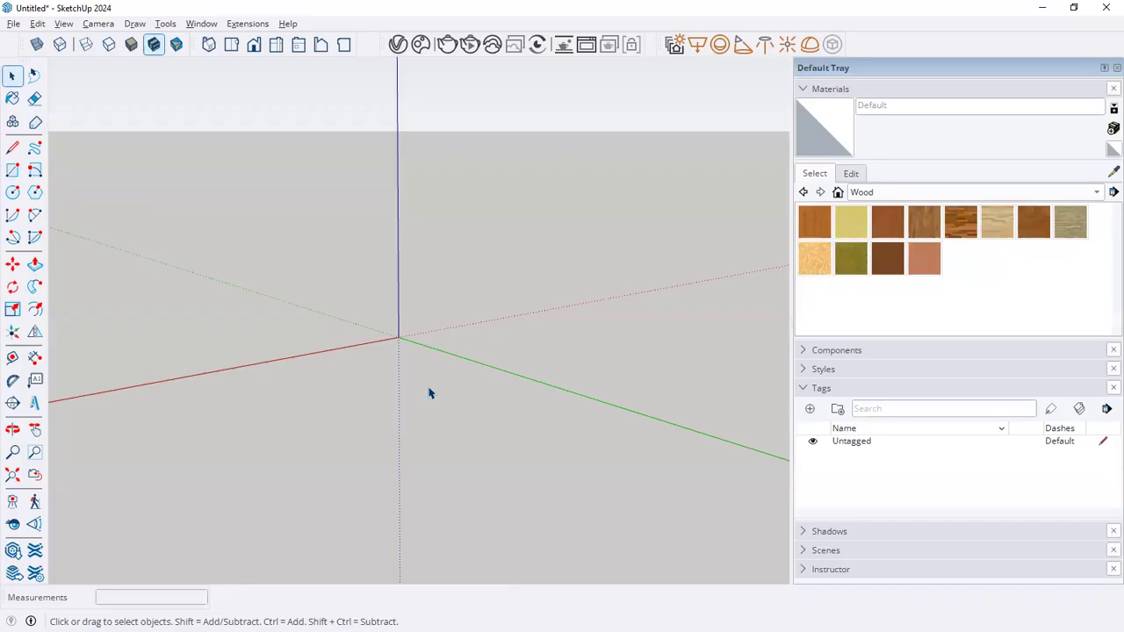
# Push/Pull the rectangle upward to the 48 cm height given in the practice book's cabinet drawing.
pyautogui.click(12, 475)
pyautogui.scroll(-3, 485, 435)
pyautogui.scroll(2, 494, 419)
pyautogui.scroll(-4, 493, 420)
pyautogui.scroll(2, 512, 381)
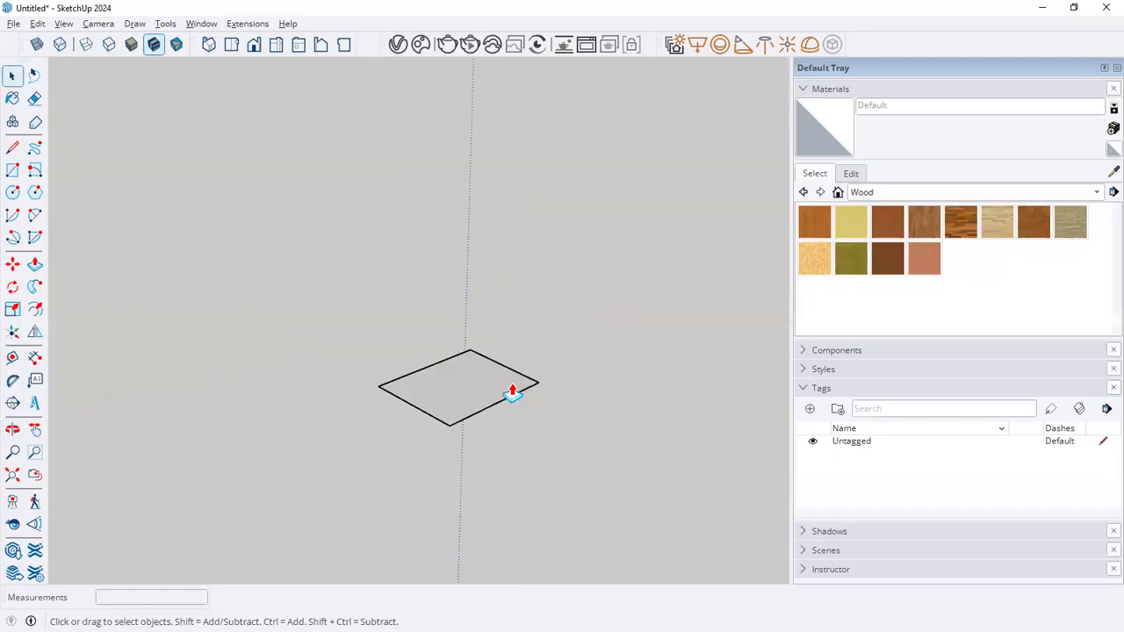
pyautogui.click(488, 353)
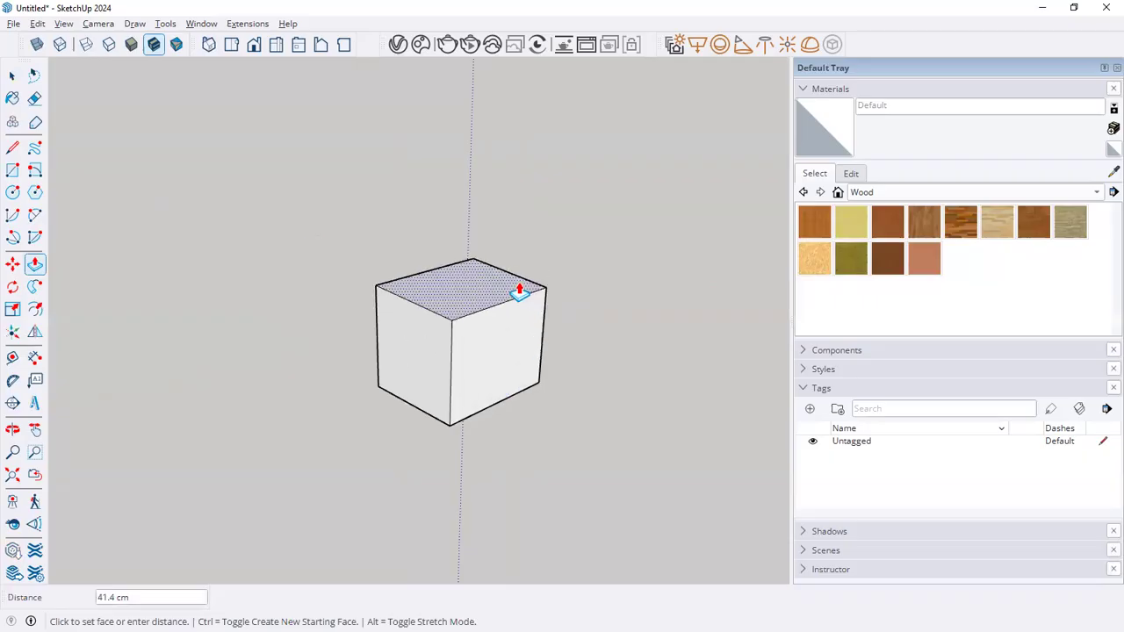
pyautogui.hotkey('alt', 'Tab')
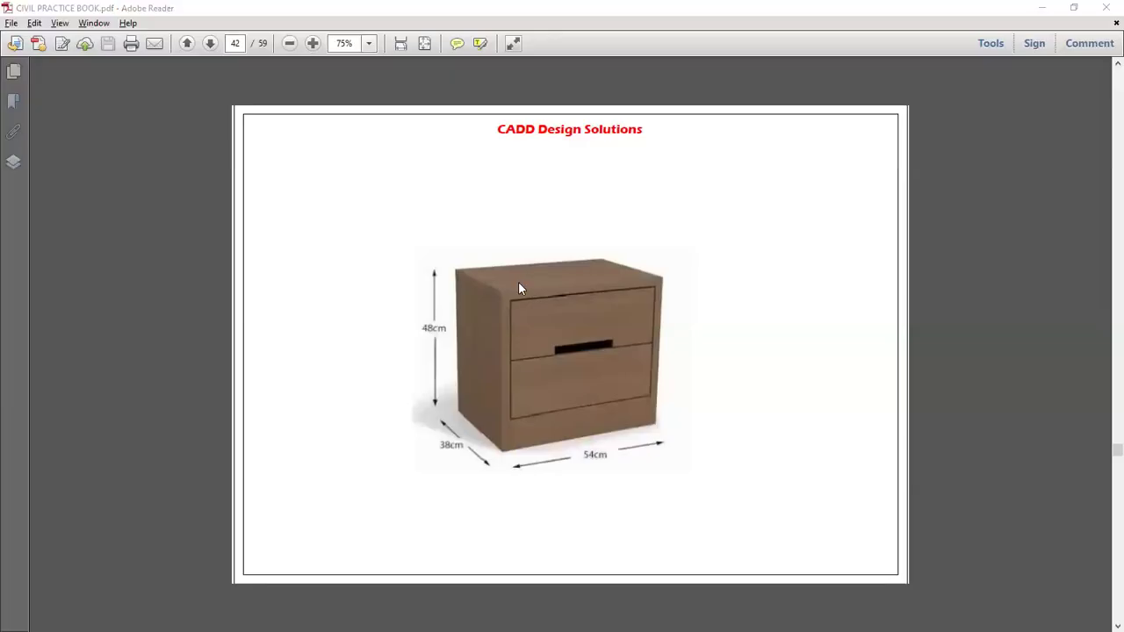
pyautogui.hotkey('alt', 'Tab')
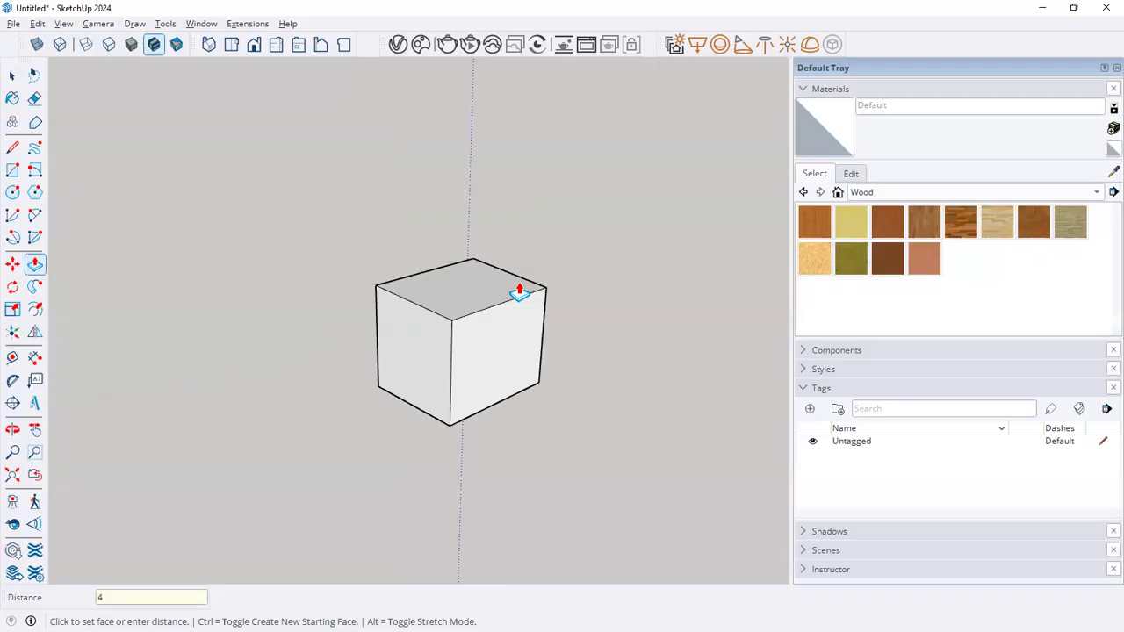
pyautogui.doubleClick(519, 292)
pyautogui.press('space')
pyautogui.moveTo(560, 387); pyautogui.dragTo(538, 366, button='middle')
pyautogui.scroll(-3, 539, 369)
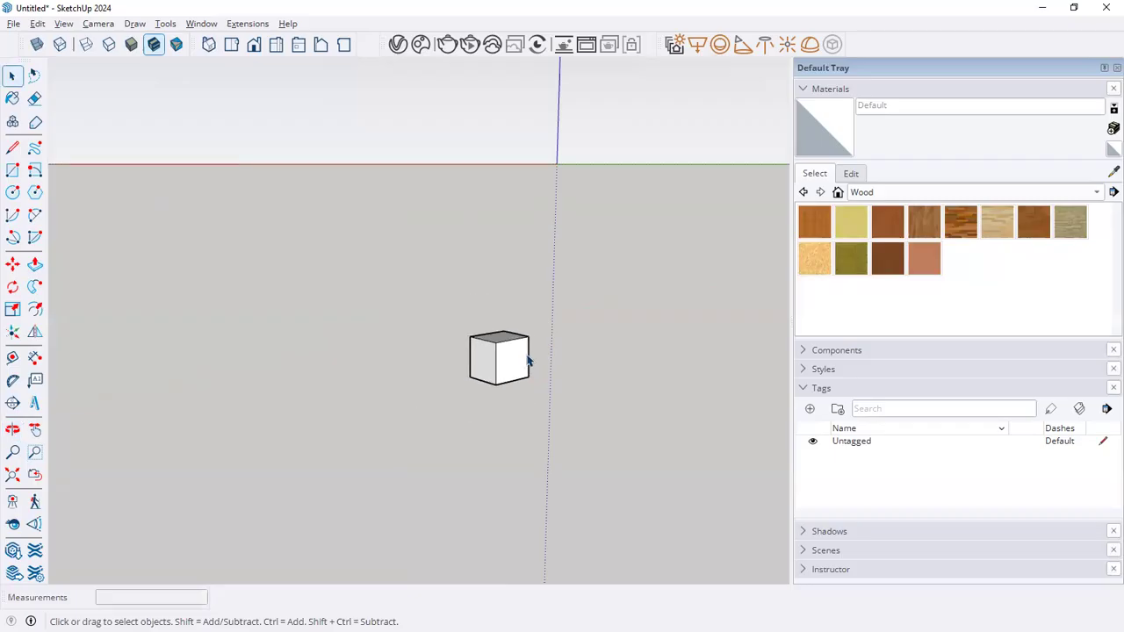
pyautogui.scroll(4, 533, 360)
pyautogui.scroll(3, 535, 365)
pyautogui.press('space')
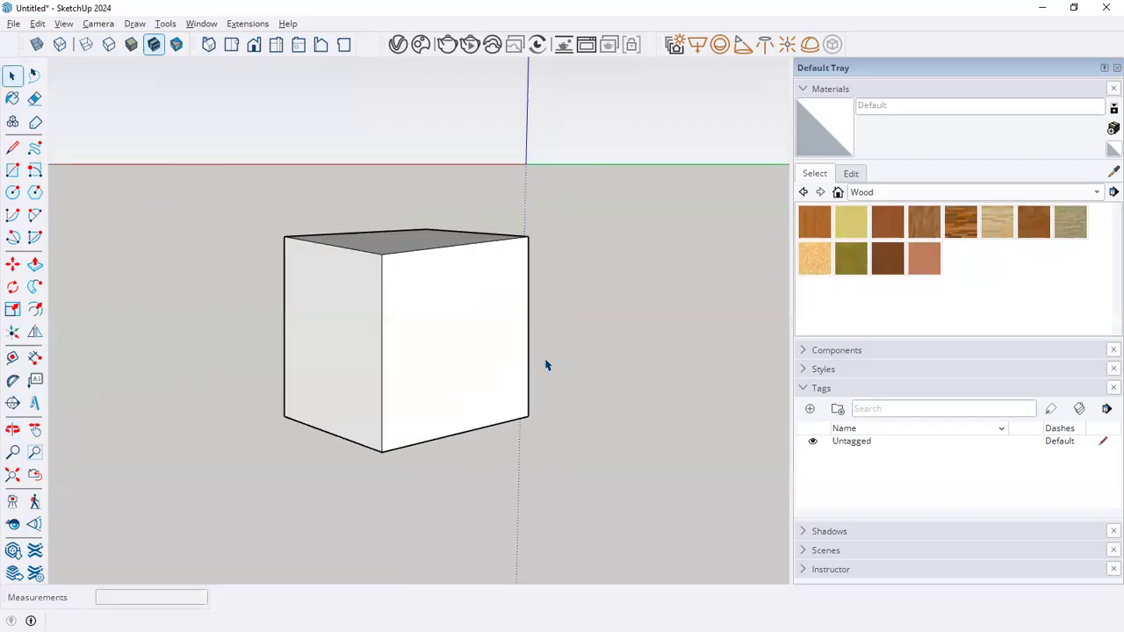
pyautogui.scroll(-3, 545, 365)
pyautogui.scroll(2, 562, 310)
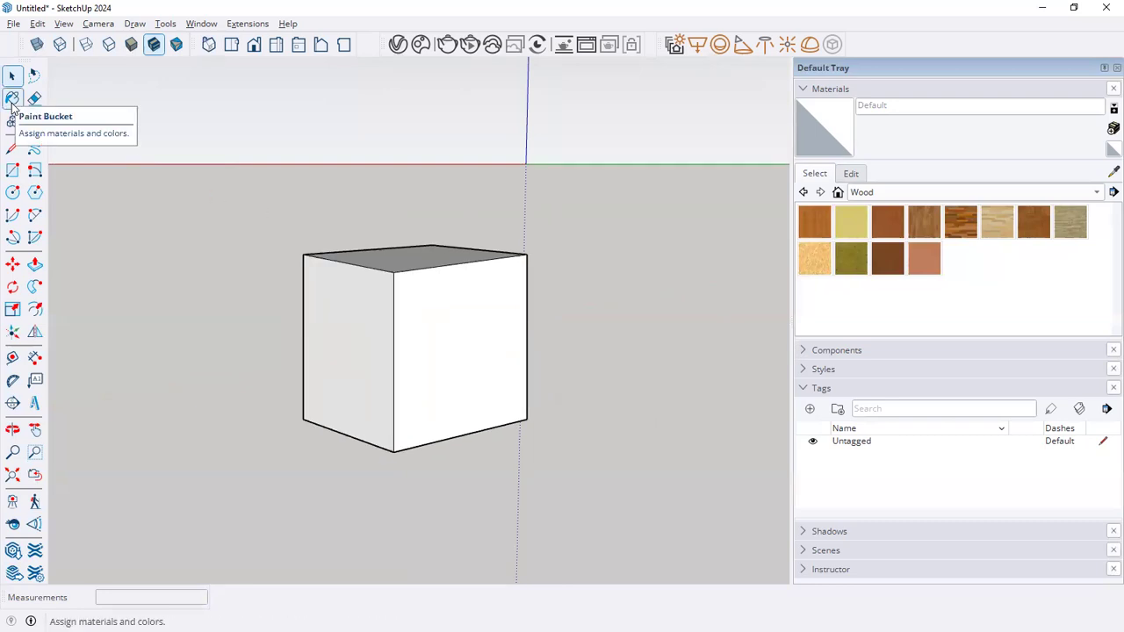
# Start the Paint Bucket and look over the material library and the material editing options.
pyautogui.click(12, 100)
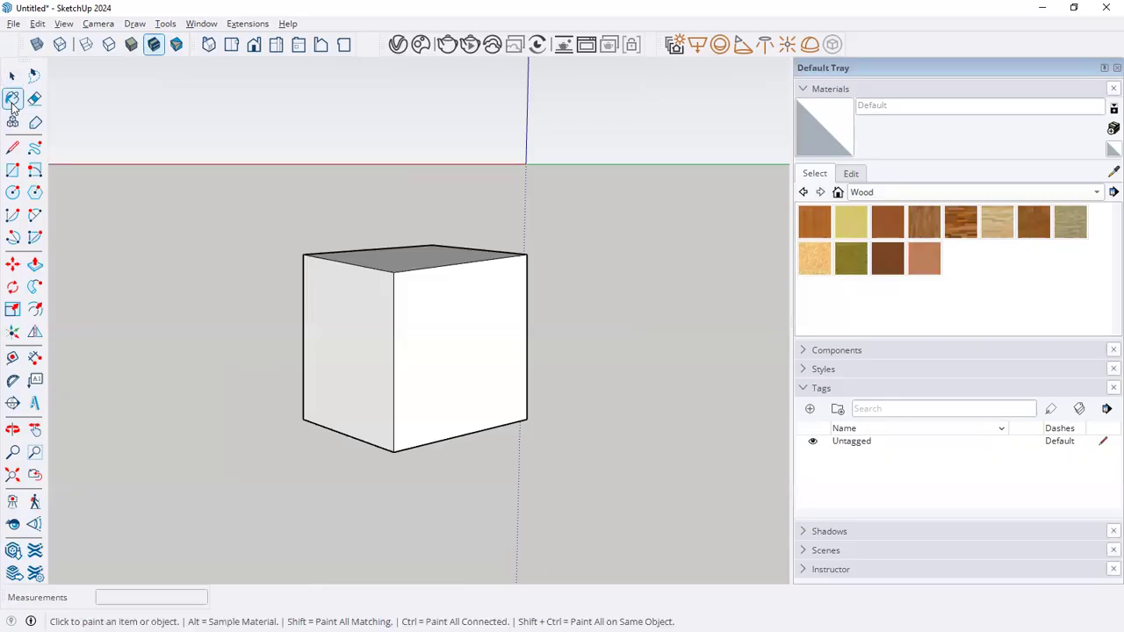
pyautogui.click(850, 179)
pyautogui.click(817, 176)
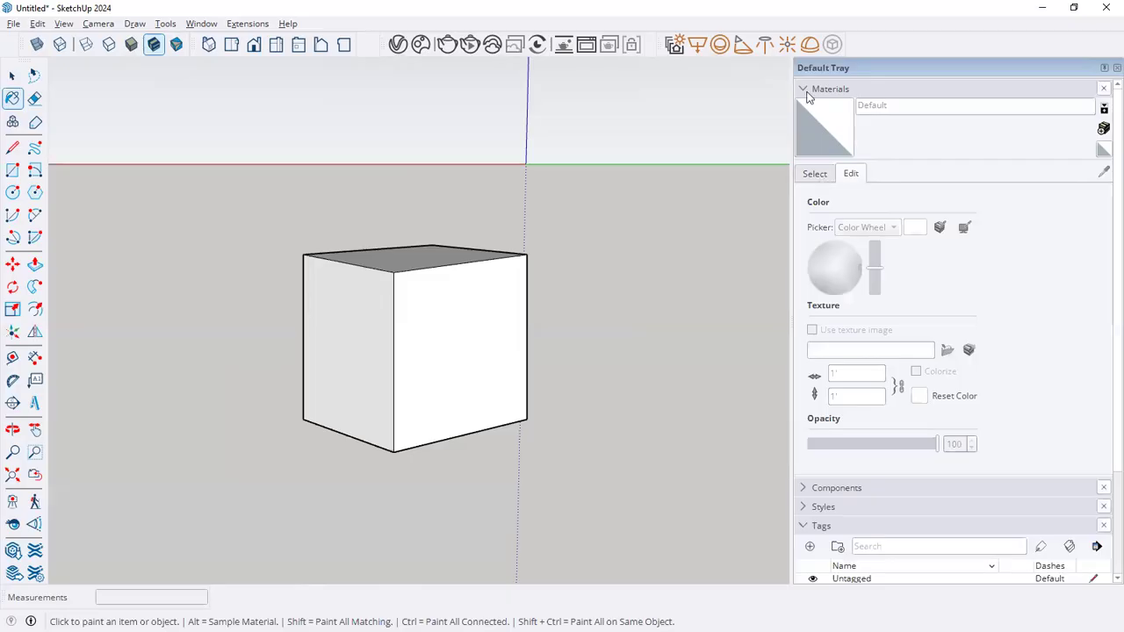
pyautogui.click(806, 89)
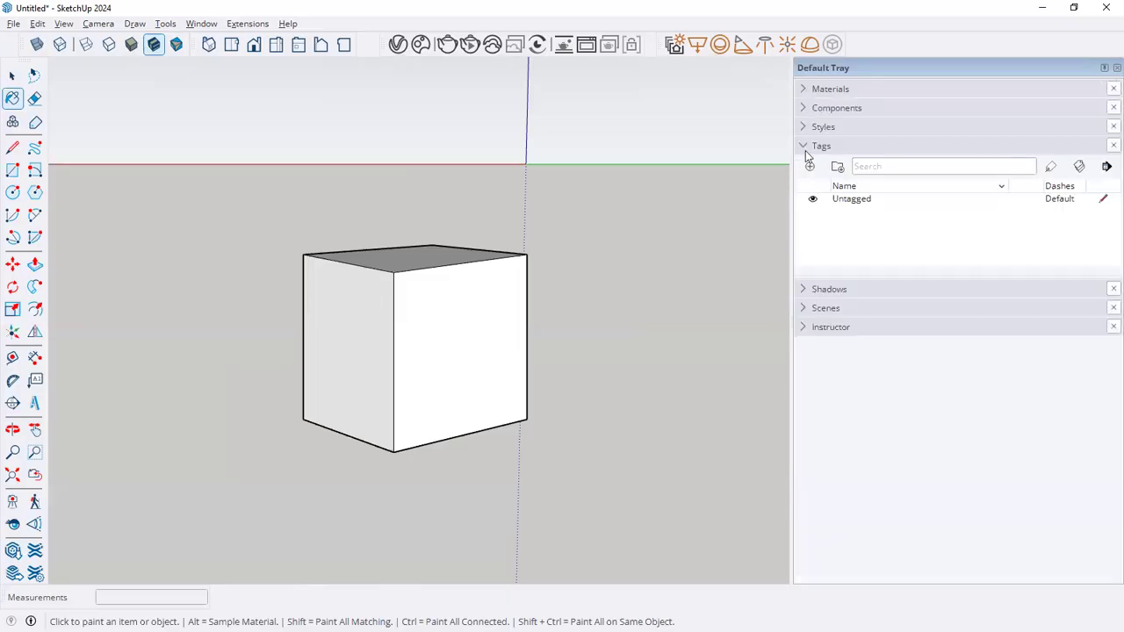
pyautogui.click(805, 90)
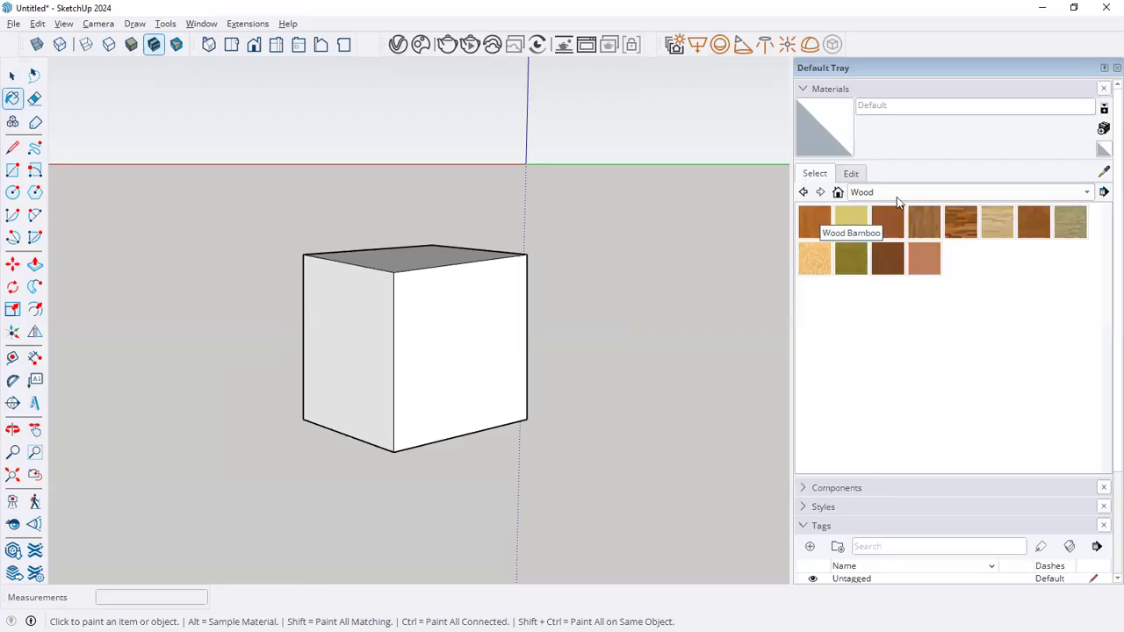
pyautogui.click(852, 174)
pyautogui.click(815, 174)
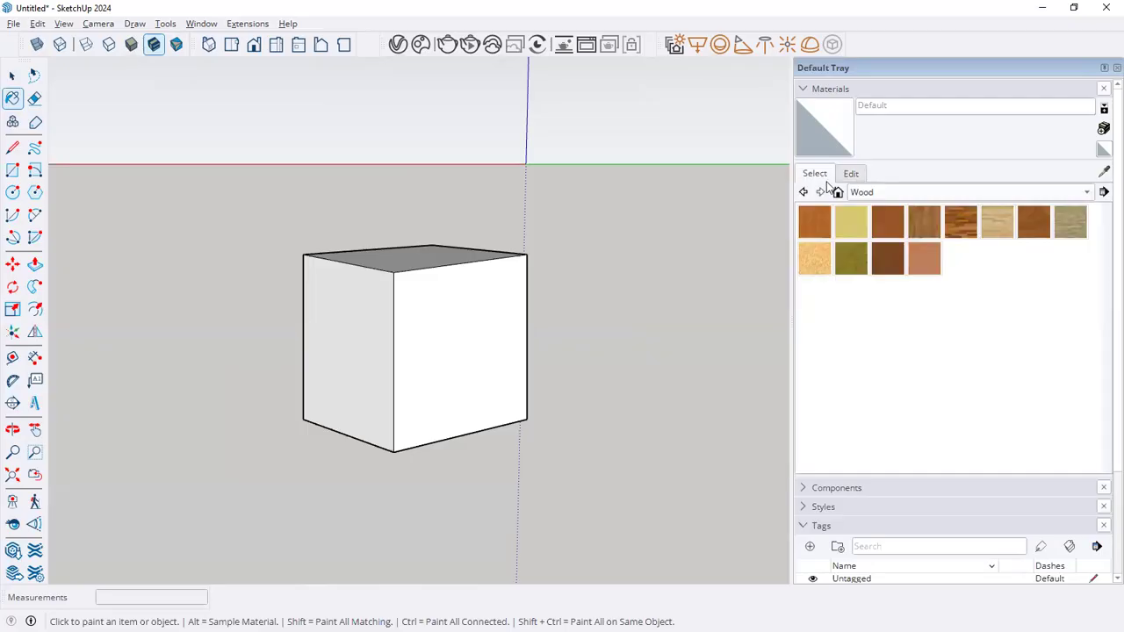
# Paint the block's wide front face with Resin Blue from the 3d Printing materials.
pyautogui.click(871, 192)
pyautogui.press('Return')
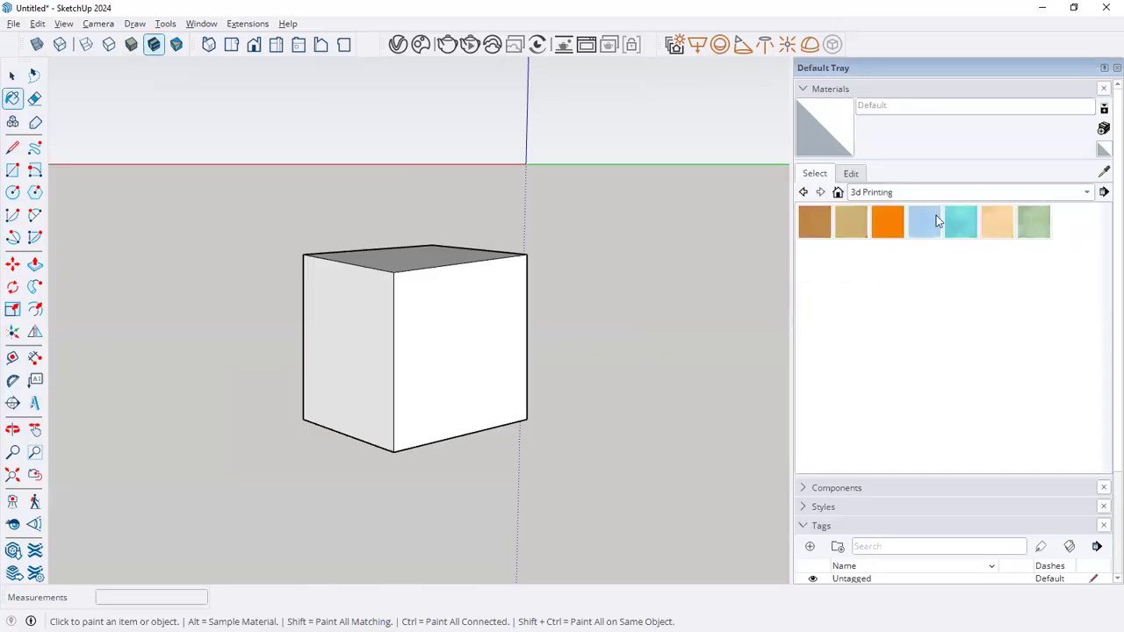
pyautogui.click(922, 224)
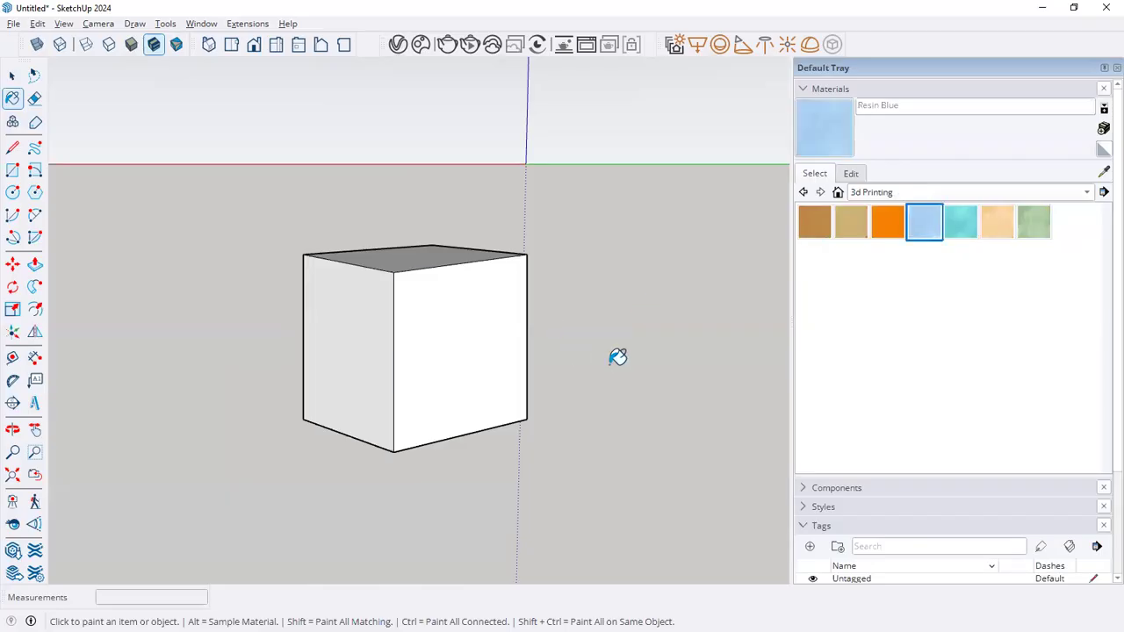
pyautogui.click(514, 356)
# Paint the block's two visible side faces with Color D04 from the Colors collection.
pyautogui.click(883, 195)
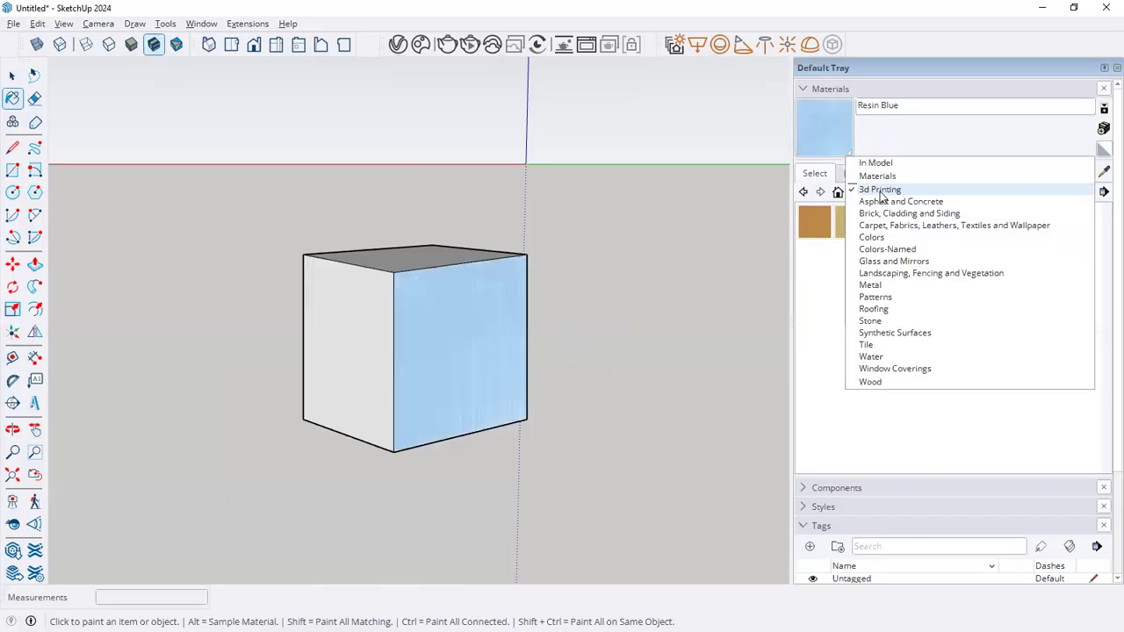
pyautogui.click(872, 238)
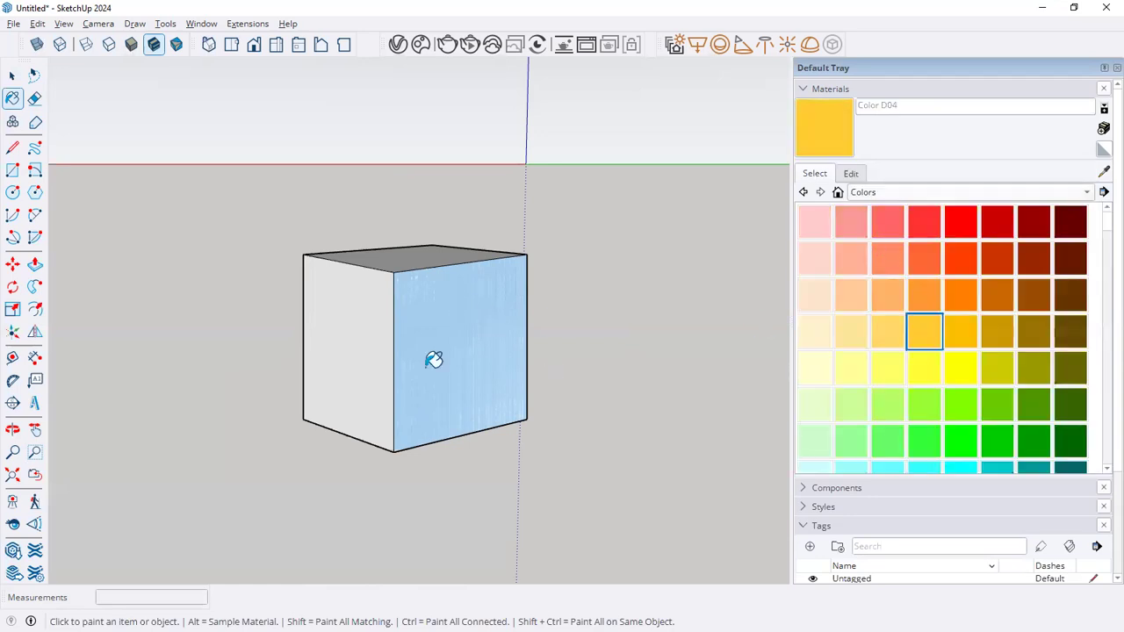
pyautogui.click(431, 354)
pyautogui.click(341, 336)
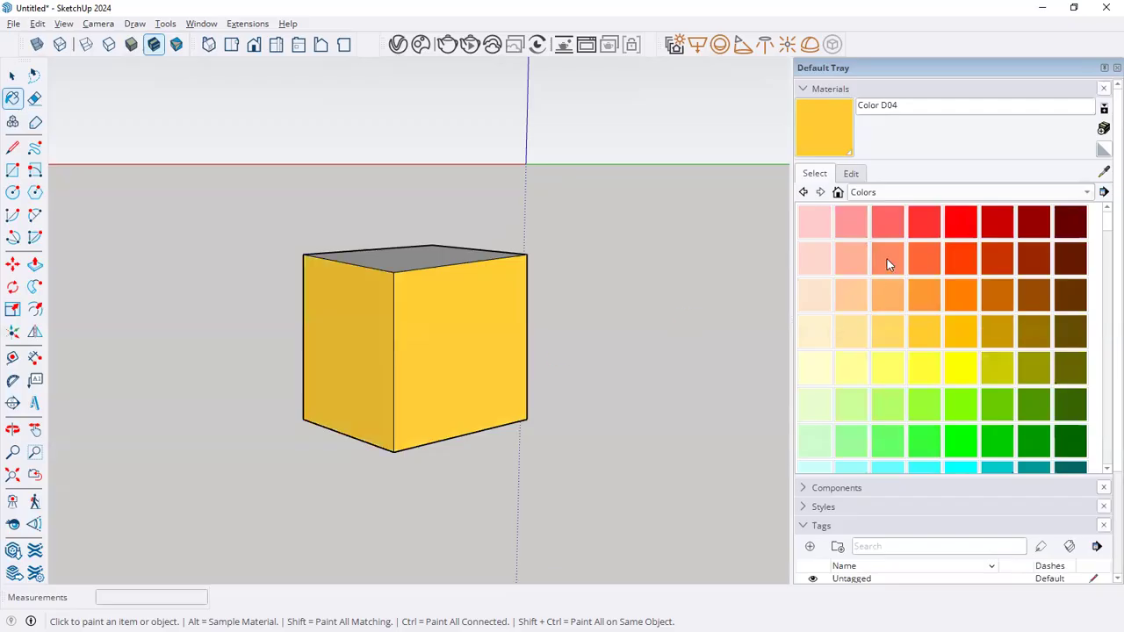
# Paint the block's top and two visible side faces with Wood Floor from the Wood collection.
pyautogui.click(902, 191)
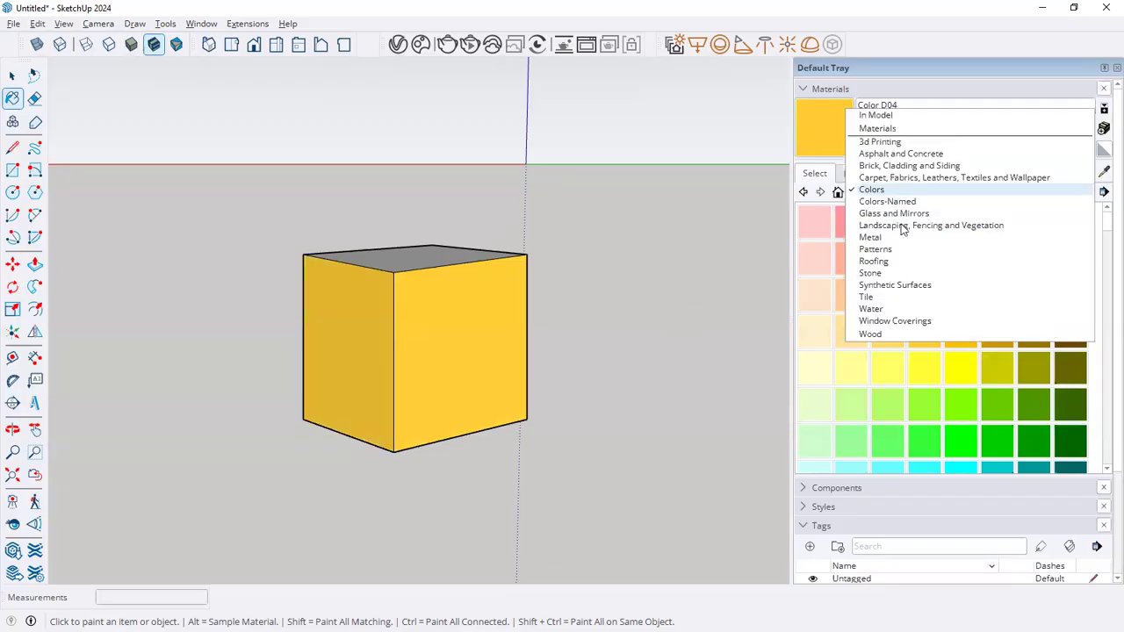
pyautogui.click(889, 335)
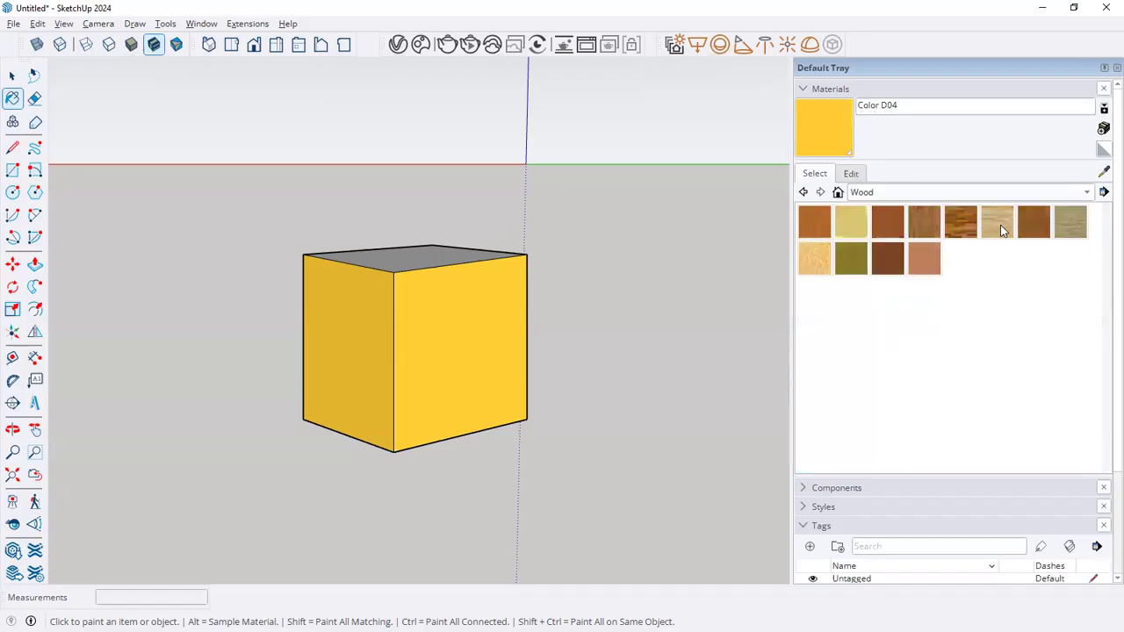
pyautogui.click(1034, 226)
pyautogui.click(919, 223)
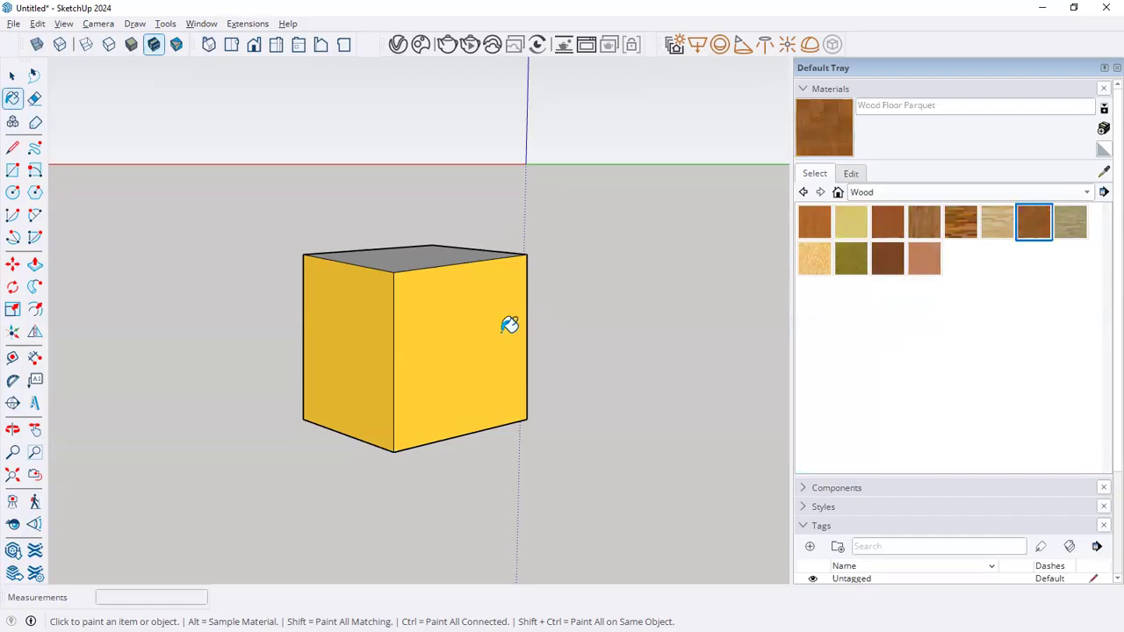
pyautogui.click(417, 338)
pyautogui.click(378, 303)
pyautogui.click(409, 261)
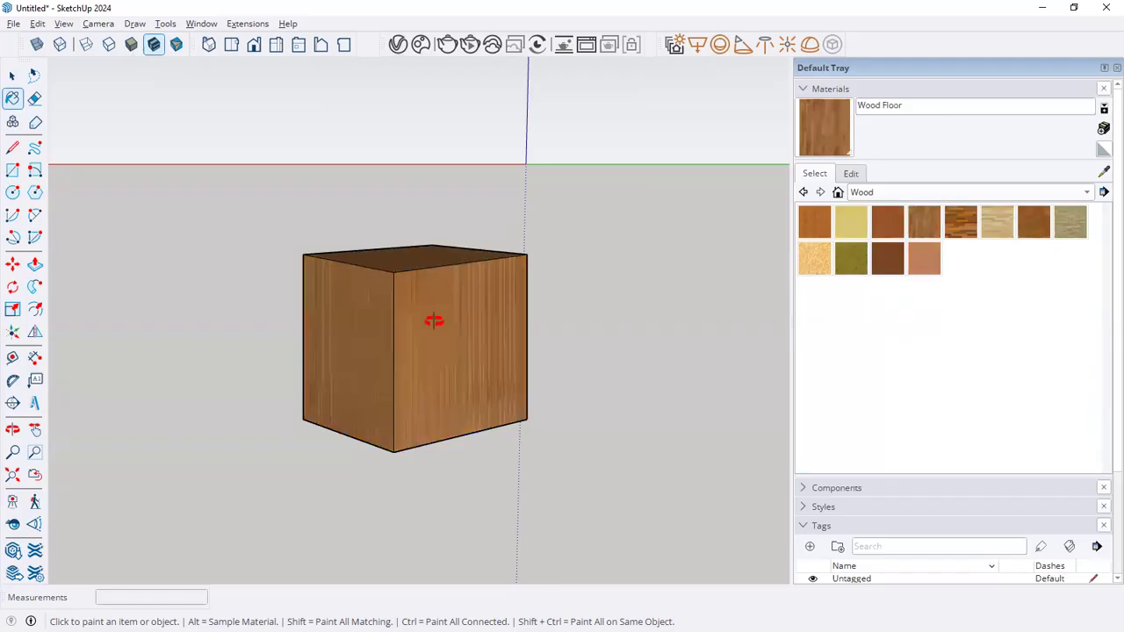
# Paint the block's remaining unpainted side faces with the same Wood Floor material.
pyautogui.moveTo(434, 321); pyautogui.dragTo(735, 372, button='middle')
pyautogui.moveTo(375, 353); pyautogui.dragTo(382, 352, button='middle')
pyautogui.moveTo(572, 352)
pyautogui.mouseDown(button='middle')
pyautogui.moveTo(452, 329)
pyautogui.moveTo(511, 358)
pyautogui.moveTo(474, 349)
pyautogui.moveTo(533, 242)
pyautogui.mouseUp(button='middle')
pyautogui.moveTo(501, 303)
pyautogui.mouseDown(button='middle')
pyautogui.moveTo(407, 311)
pyautogui.moveTo(444, 370)
pyautogui.moveTo(434, 396)
pyautogui.mouseUp(button='middle')
pyautogui.click(422, 370)
pyautogui.click(434, 396)
pyautogui.moveTo(562, 321)
pyautogui.mouseDown(button='middle')
pyautogui.moveTo(345, 449)
pyautogui.moveTo(534, 379)
pyautogui.moveTo(339, 430)
pyautogui.moveTo(602, 378)
pyautogui.moveTo(594, 342)
pyautogui.mouseUp(button='middle')
pyautogui.press('space')
# Set the face style to Shaded and show the block in the isometric view.
pyautogui.scroll(2, 594, 341)
pyautogui.moveTo(569, 304)
pyautogui.mouseDown(button='middle')
pyautogui.moveTo(555, 299)
pyautogui.moveTo(538, 316)
pyautogui.mouseUp(button='middle')
pyautogui.scroll(4, 555, 300)
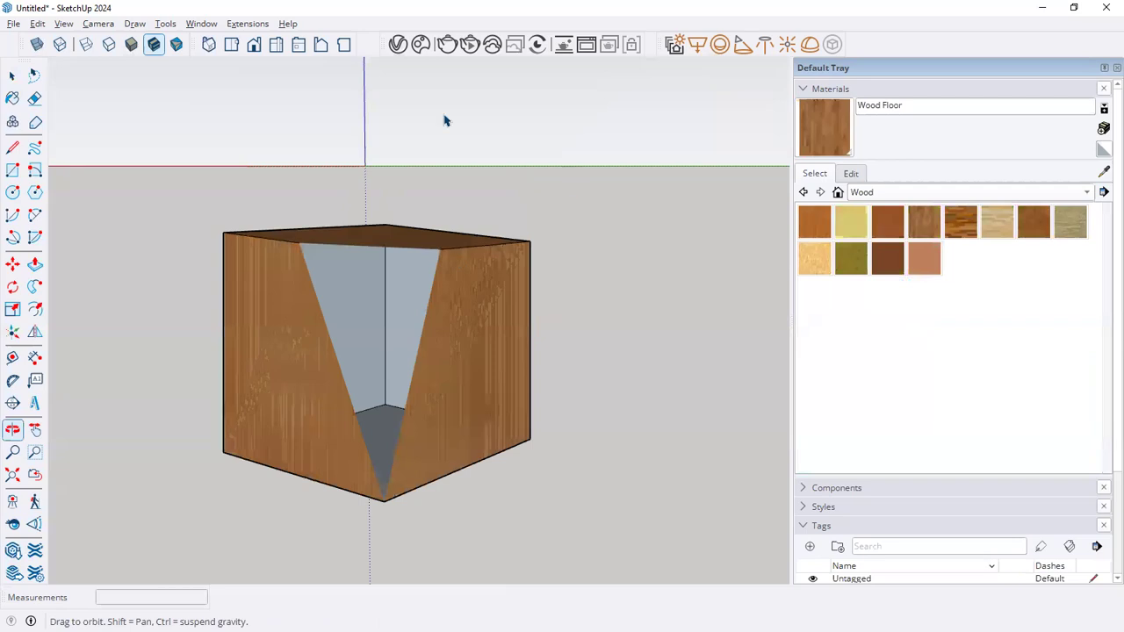
pyautogui.click(132, 51)
pyautogui.click(208, 45)
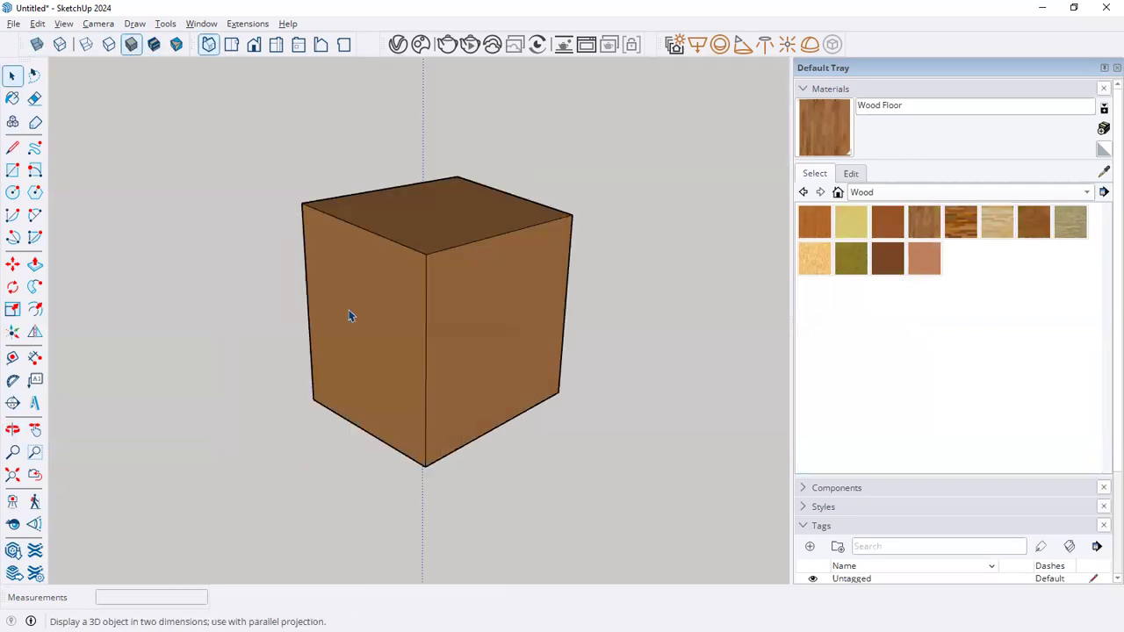
# View the block in the Iso, Top and Front standard views, and return to Iso.
pyautogui.moveTo(442, 284)
pyautogui.mouseDown(button='middle')
pyautogui.moveTo(444, 254)
pyautogui.moveTo(444, 301)
pyautogui.mouseUp(button='middle')
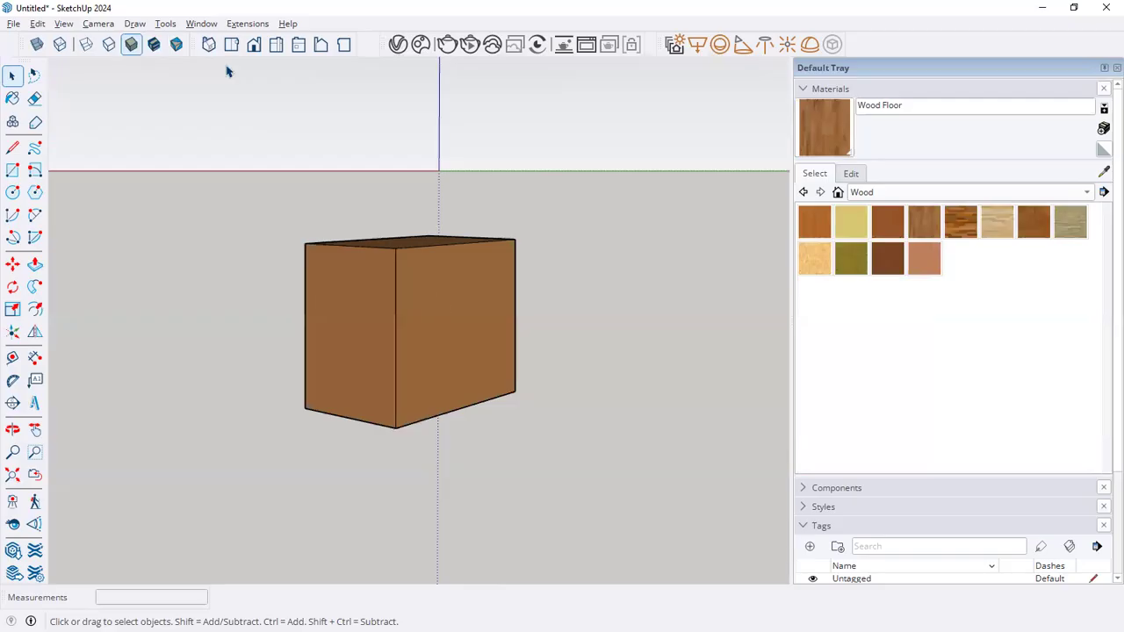
pyautogui.click(209, 45)
pyautogui.click(232, 45)
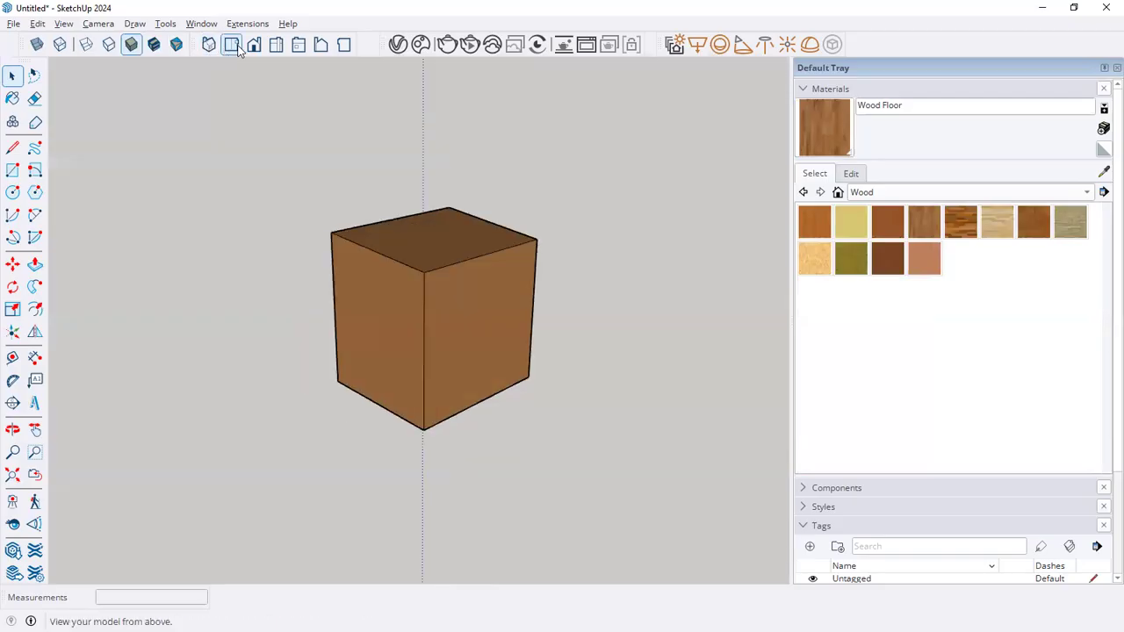
pyautogui.click(254, 45)
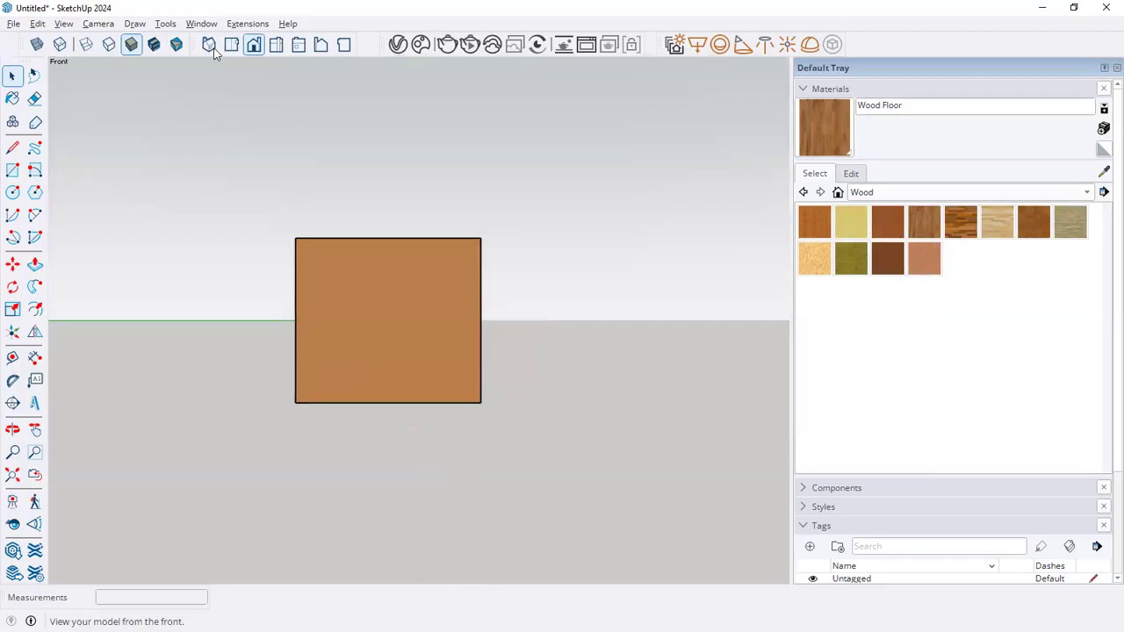
pyautogui.click(212, 49)
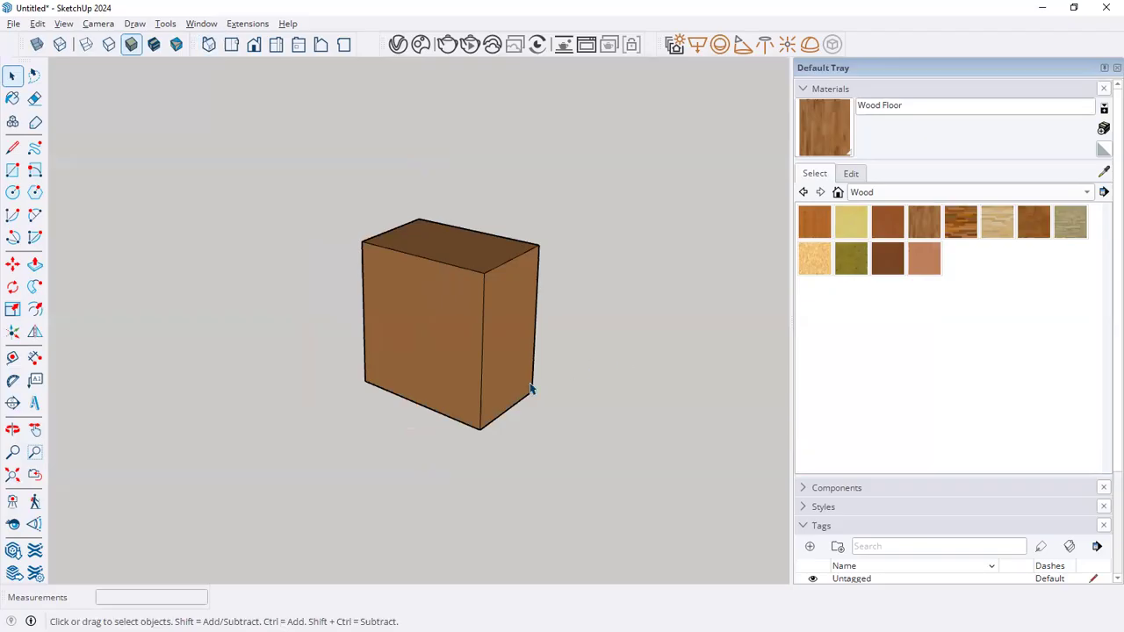
# Compare the drawer cabinet picture in the practice book PDF with the block, viewed from its other side.
pyautogui.hotkey('alt', 'Tab')
pyautogui.hotkey('alt', 'Tab')
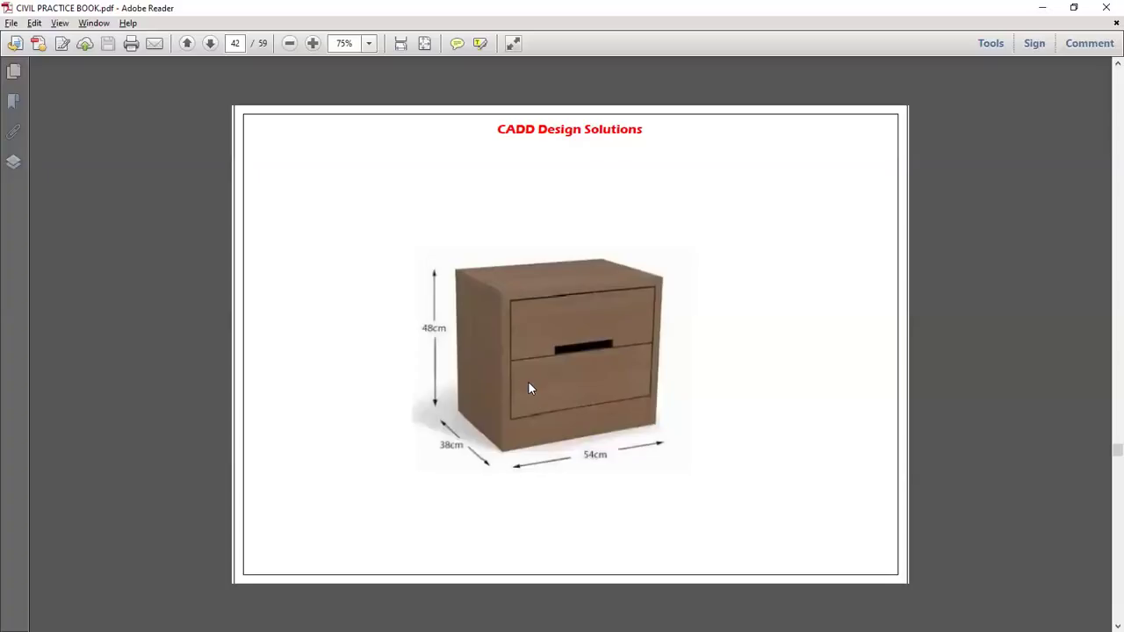
pyautogui.hotkey('alt', 'Tab')
pyautogui.click(677, 346)
pyautogui.moveTo(677, 346)
pyautogui.mouseDown(button='middle')
pyautogui.moveTo(753, 351)
pyautogui.moveTo(487, 389)
pyautogui.moveTo(592, 427)
pyautogui.moveTo(359, 325)
pyautogui.moveTo(445, 341)
pyautogui.mouseUp(button='middle')
pyautogui.click(64, 24)
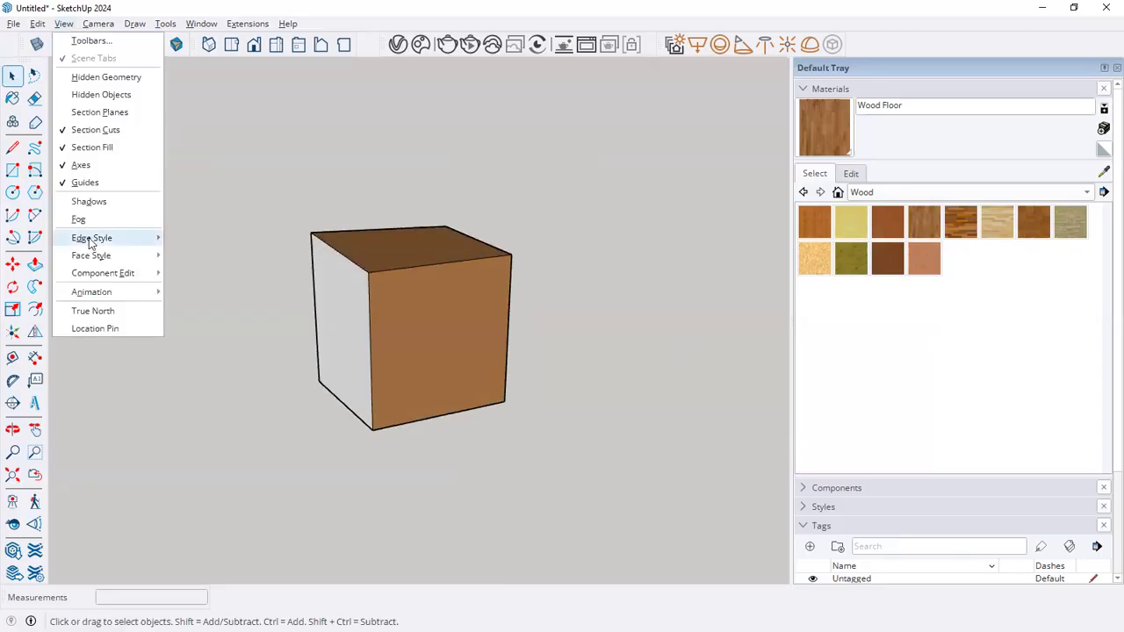
pyautogui.moveTo(103, 232)
pyautogui.click(245, 159)
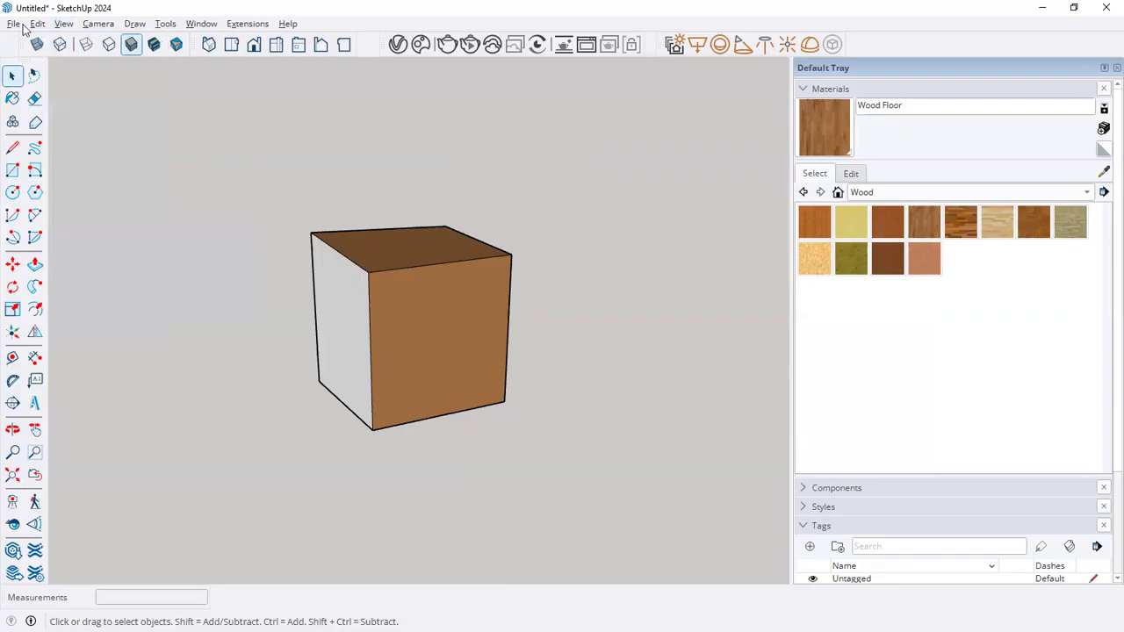
pyautogui.click(21, 26)
pyautogui.click(387, 342)
pyautogui.moveTo(369, 233); pyautogui.dragTo(387, 293, button='middle')
# Start a new blank model and frame the area beside the axes origin.
pyautogui.click(15, 24)
pyautogui.click(29, 46)
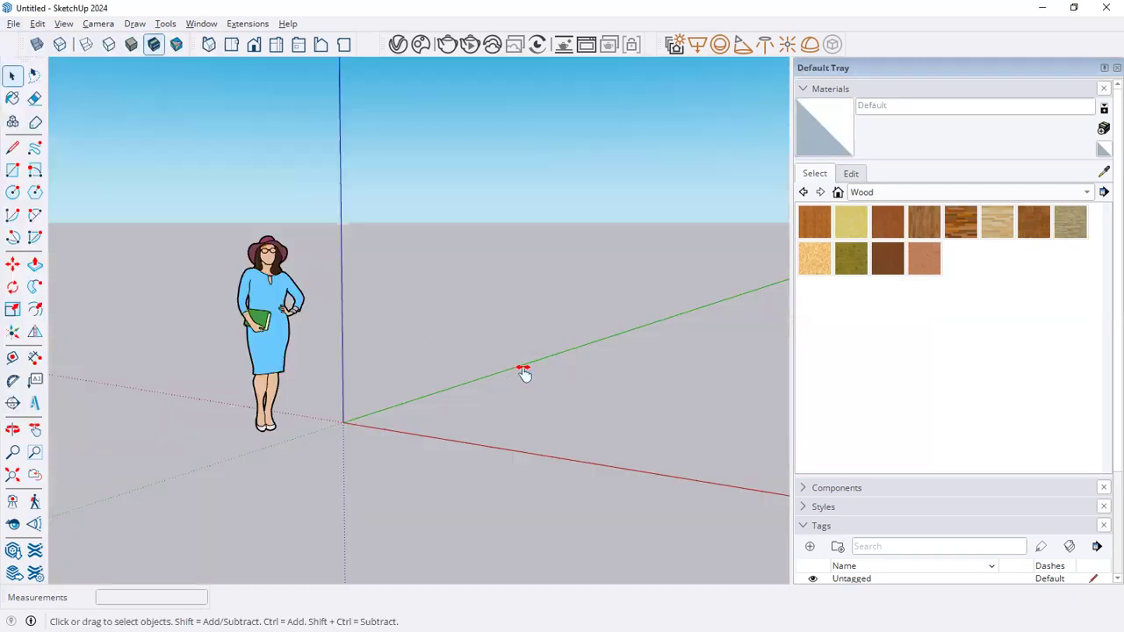
pyautogui.keyDown('shift'); pyautogui.moveTo(522, 370); pyautogui.dragTo(453, 397, button='middle'); pyautogui.keyUp('shift')
pyautogui.keyDown('shift'); pyautogui.moveTo(529, 443); pyautogui.dragTo(497, 459, button='middle'); pyautogui.keyUp('shift')
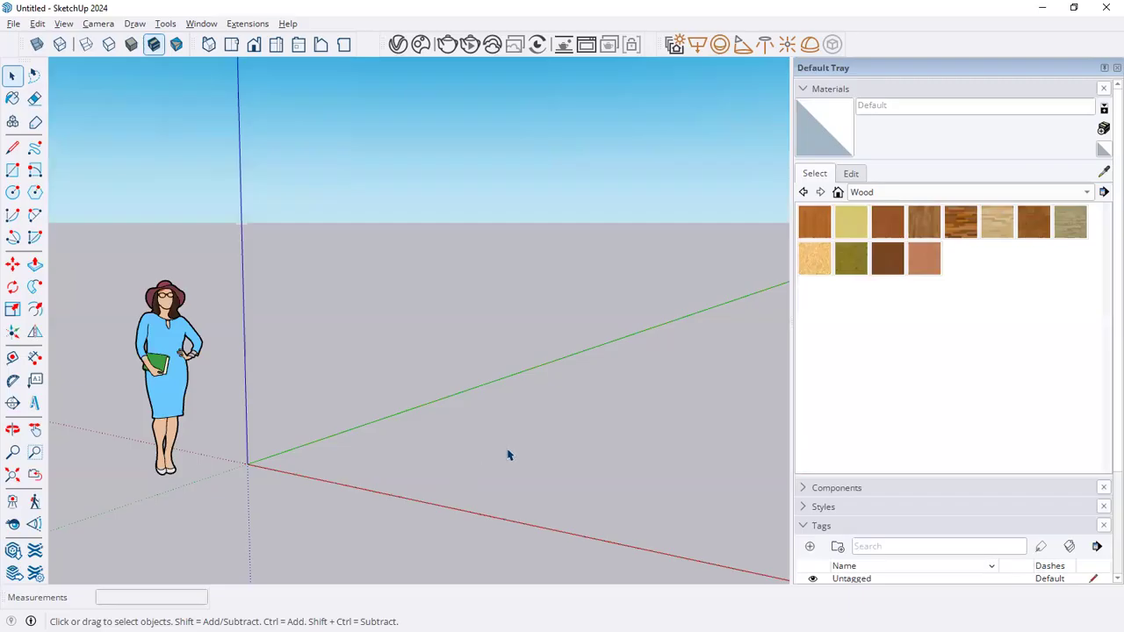
# Draw a 38 x 54 rectangle on the ground beside the green axis, using the practice book's dimensions.
pyautogui.click(12, 169)
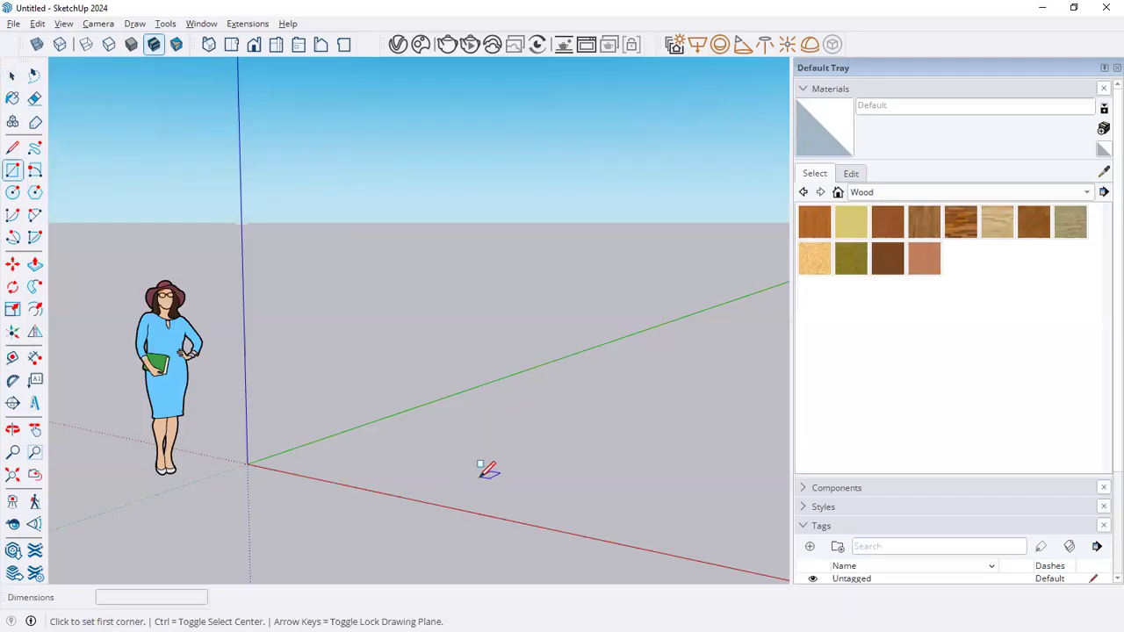
pyautogui.click(594, 355)
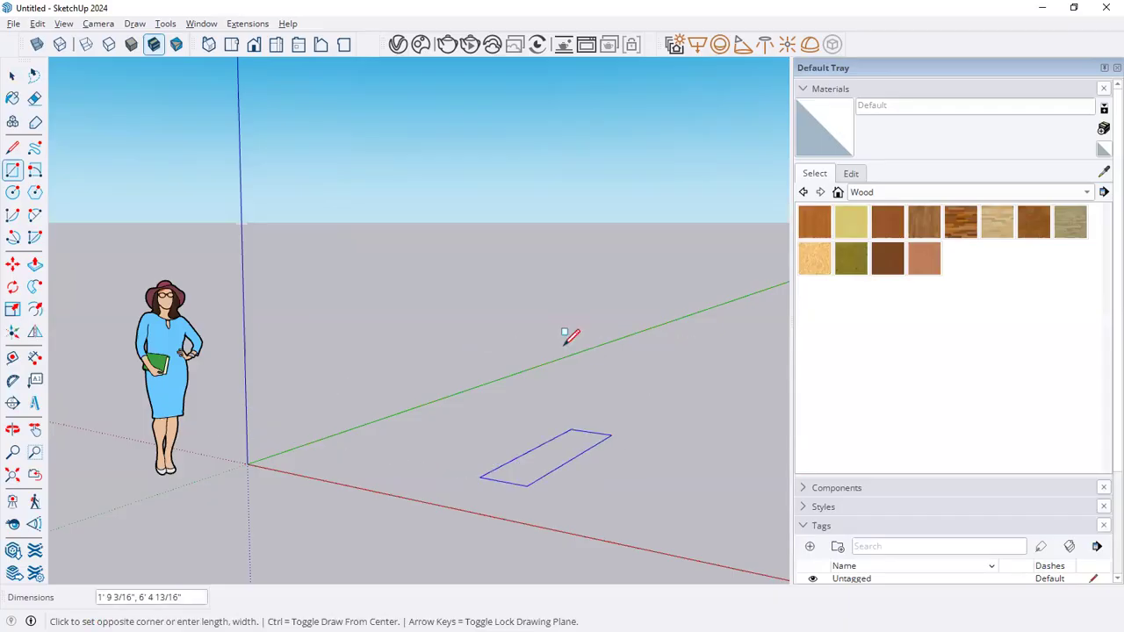
pyautogui.hotkey('alt', 'Tab')
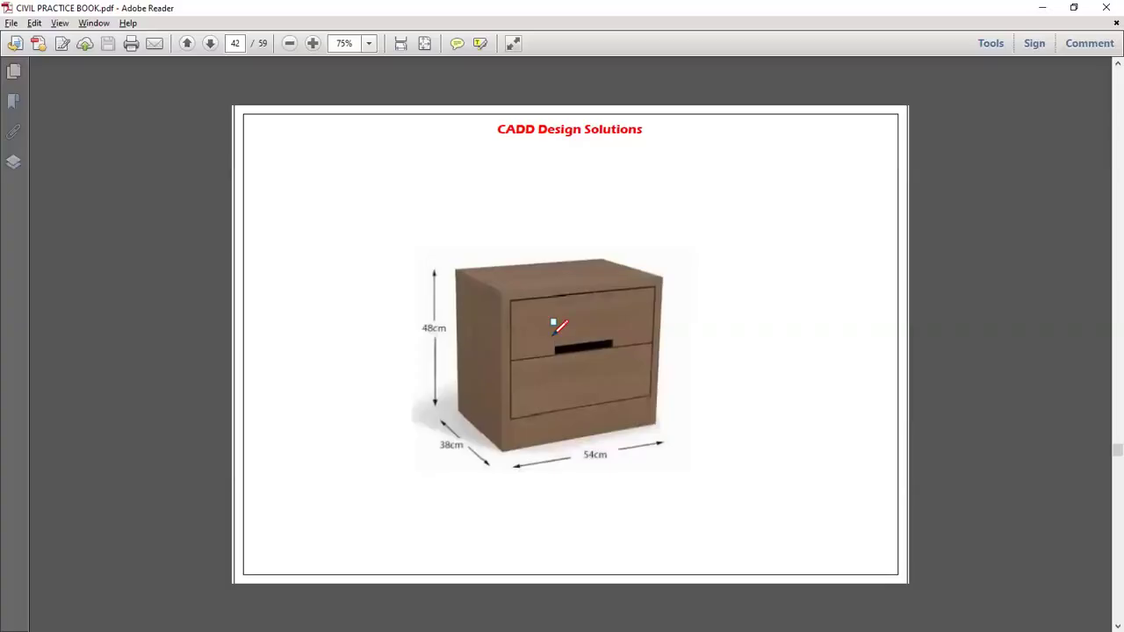
pyautogui.hotkey('alt', 'Tab')
pyautogui.write('3')
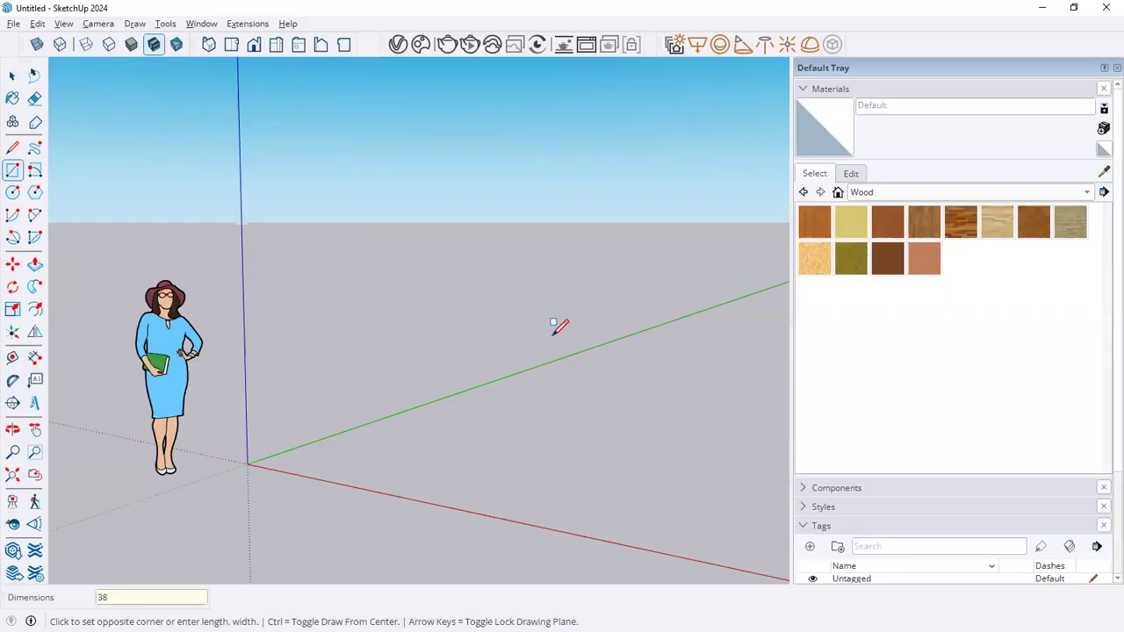
pyautogui.write('8,54')
pyautogui.press('Return')
pyautogui.press('space')
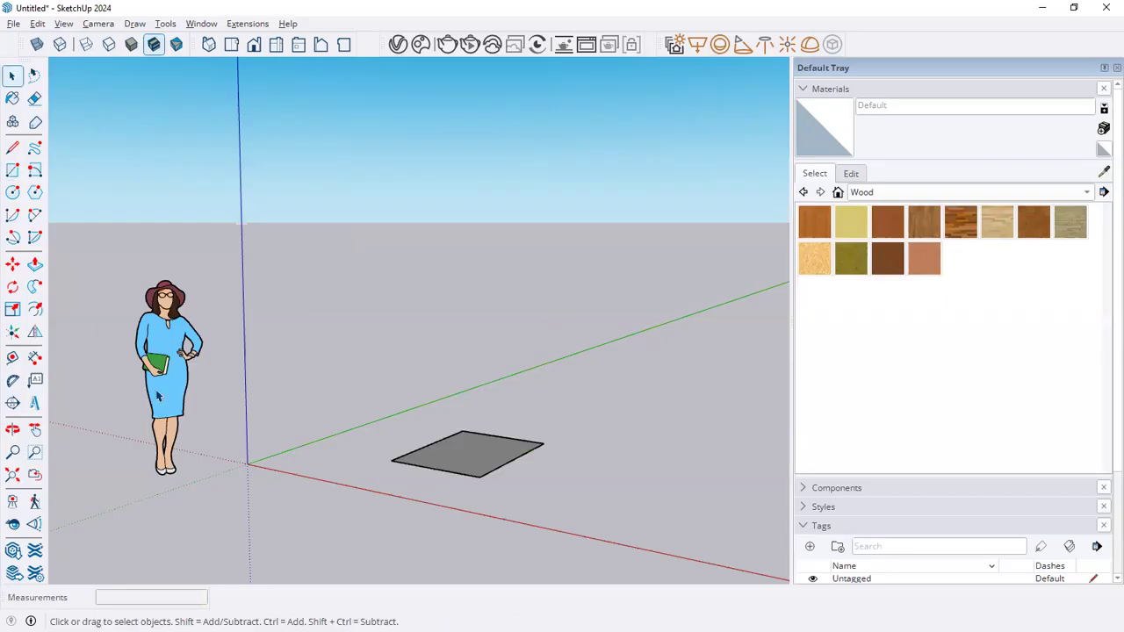
# Push/Pull the rectangle up by 48 to form the cabinet block.
pyautogui.click(35, 263)
pyautogui.click(454, 466)
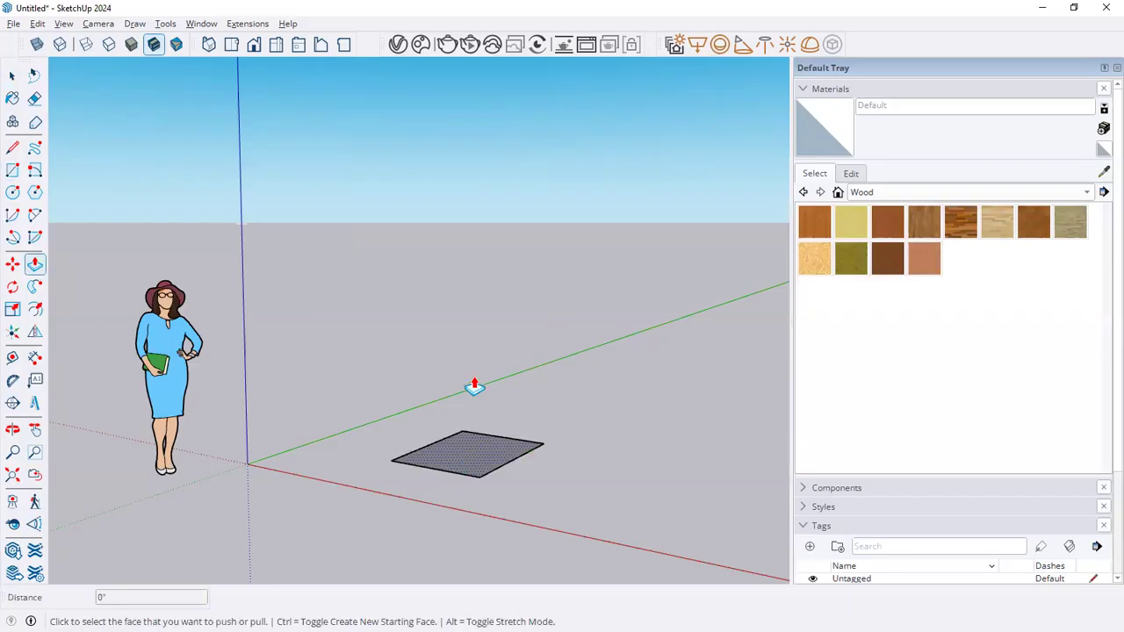
pyautogui.write('48')
pyautogui.press('Return')
pyautogui.press('space')
pyautogui.moveTo(542, 499); pyautogui.dragTo(412, 450, button='middle')
pyautogui.scroll(-2, 413, 454)
pyautogui.keyDown('shift'); pyautogui.moveTo(557, 447); pyautogui.dragTo(475, 455, button='middle'); pyautogui.keyUp('shift')
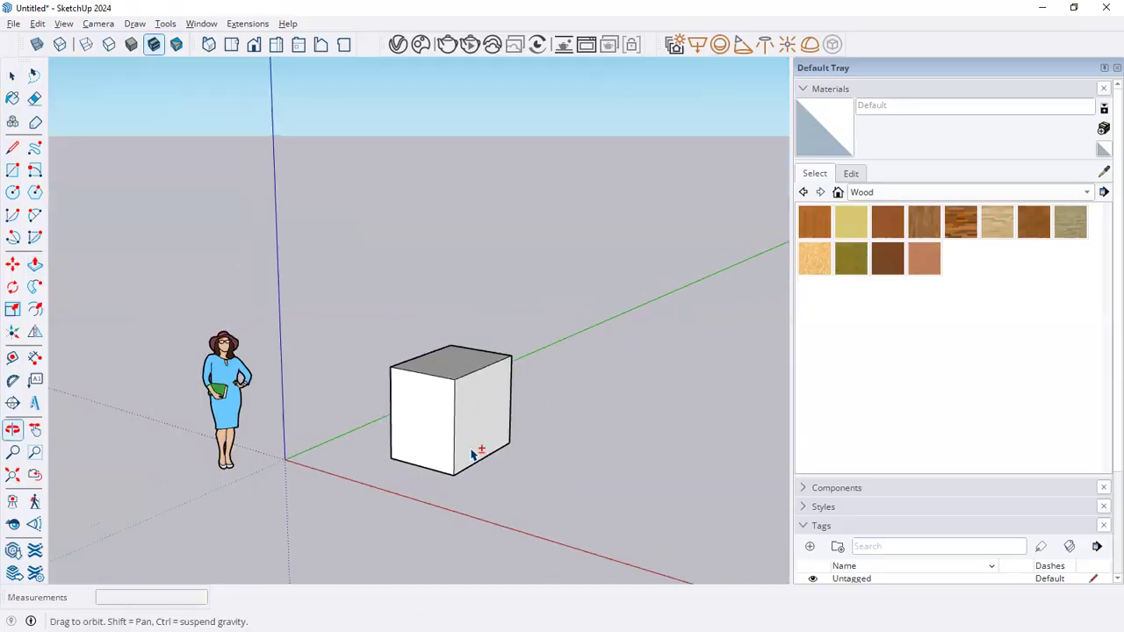
# Paint the block's faces with the Wood Floor material from the Wood collection.
pyautogui.click(13, 100)
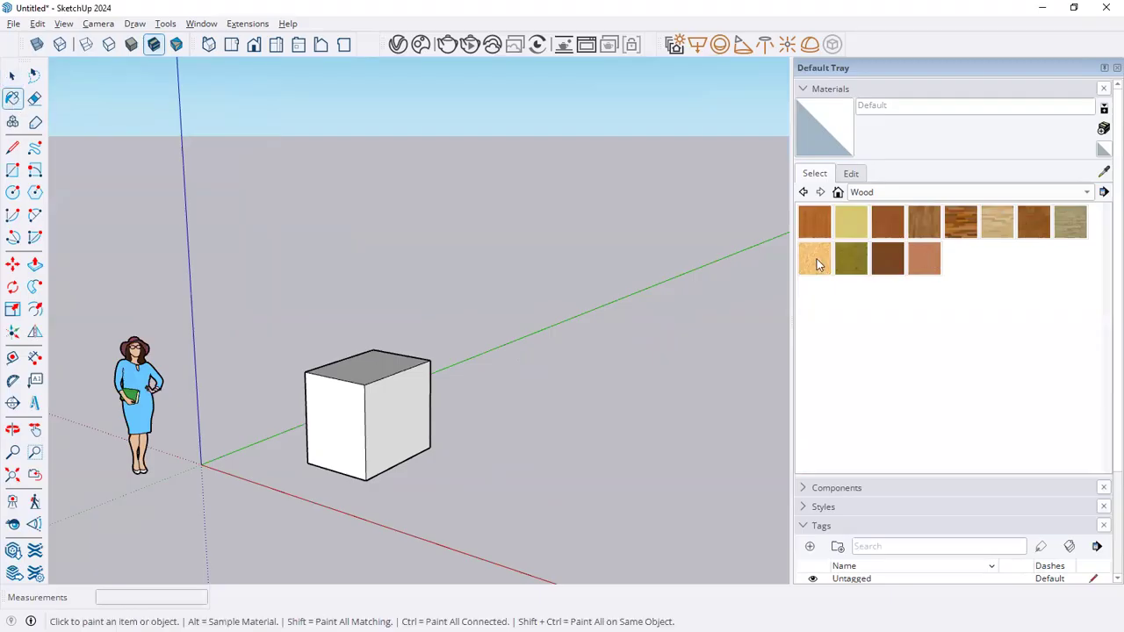
pyautogui.click(924, 222)
pyautogui.click(371, 358)
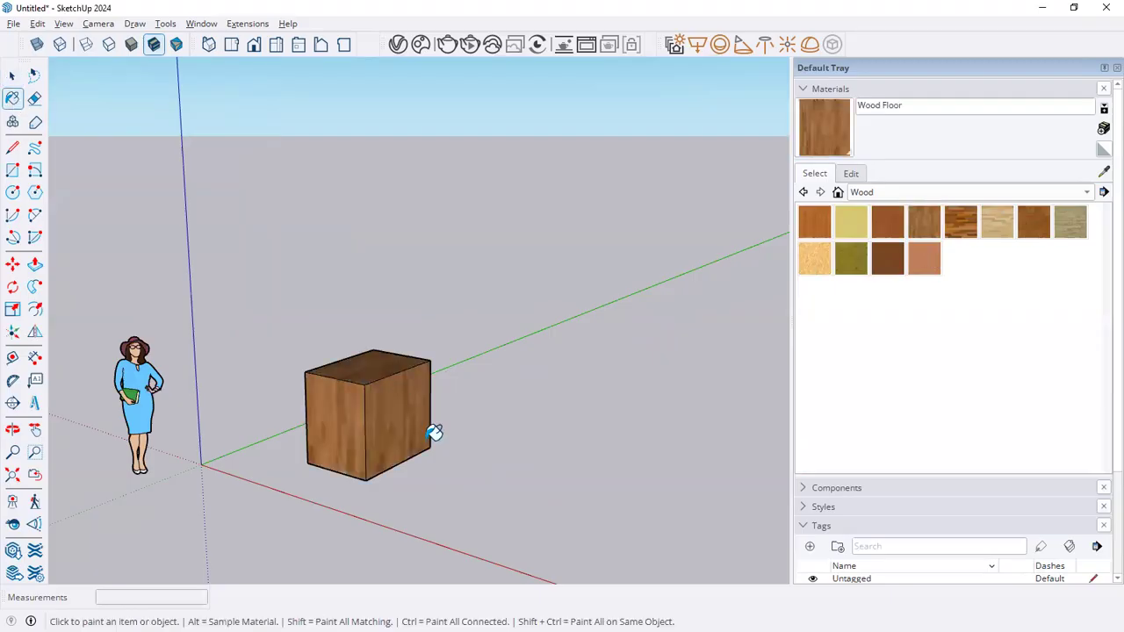
pyautogui.moveTo(406, 454)
pyautogui.mouseDown(button='middle')
pyautogui.moveTo(294, 288)
pyautogui.moveTo(487, 505)
pyautogui.mouseUp(button='middle')
# Delete the entire wood-painted block, keeping the human figure.
pyautogui.press('space')
pyautogui.moveTo(293, 287); pyautogui.dragTo(500, 530)
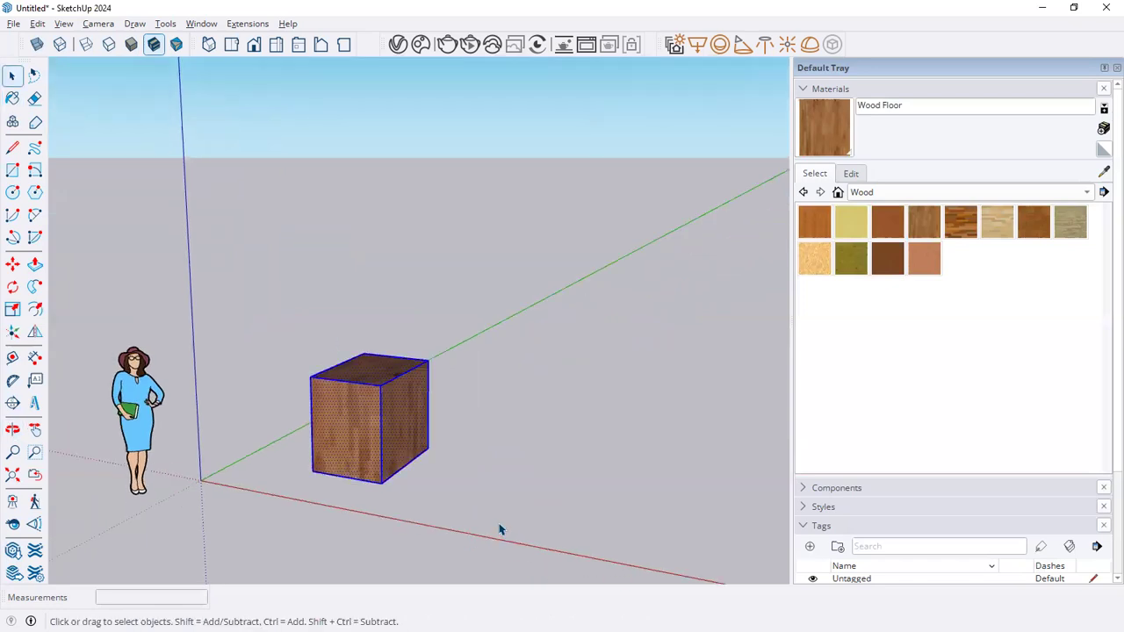
pyautogui.press('Delete')
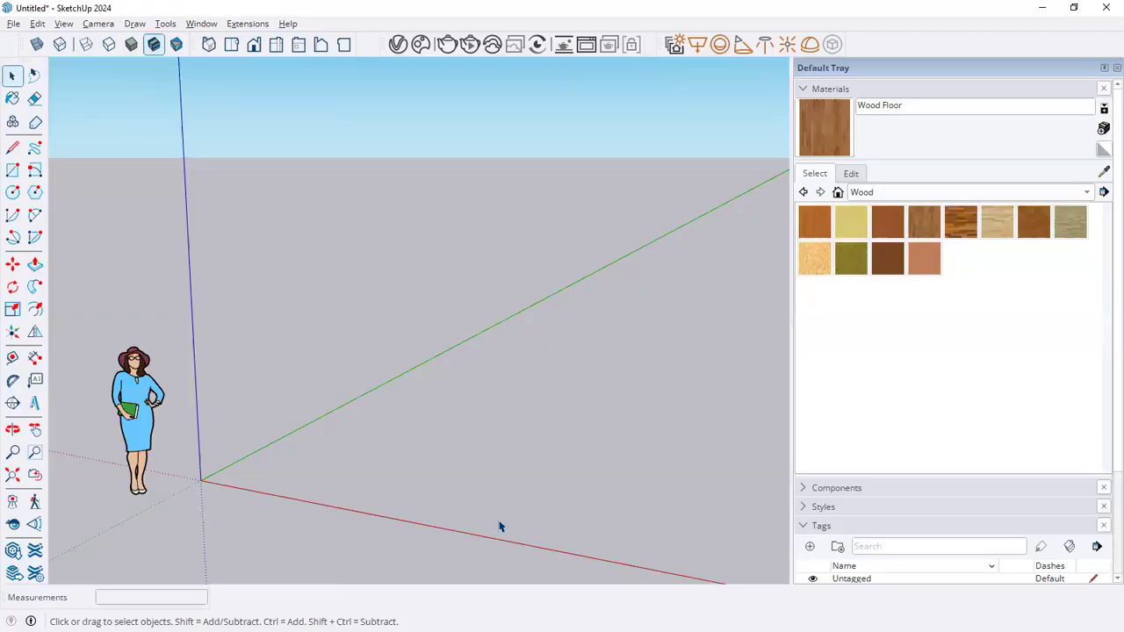
# Check the cabinet's 38 cm depth and 54 cm width in the practice book PDF and return to the model.
pyautogui.hotkey('alt', 'Tab')
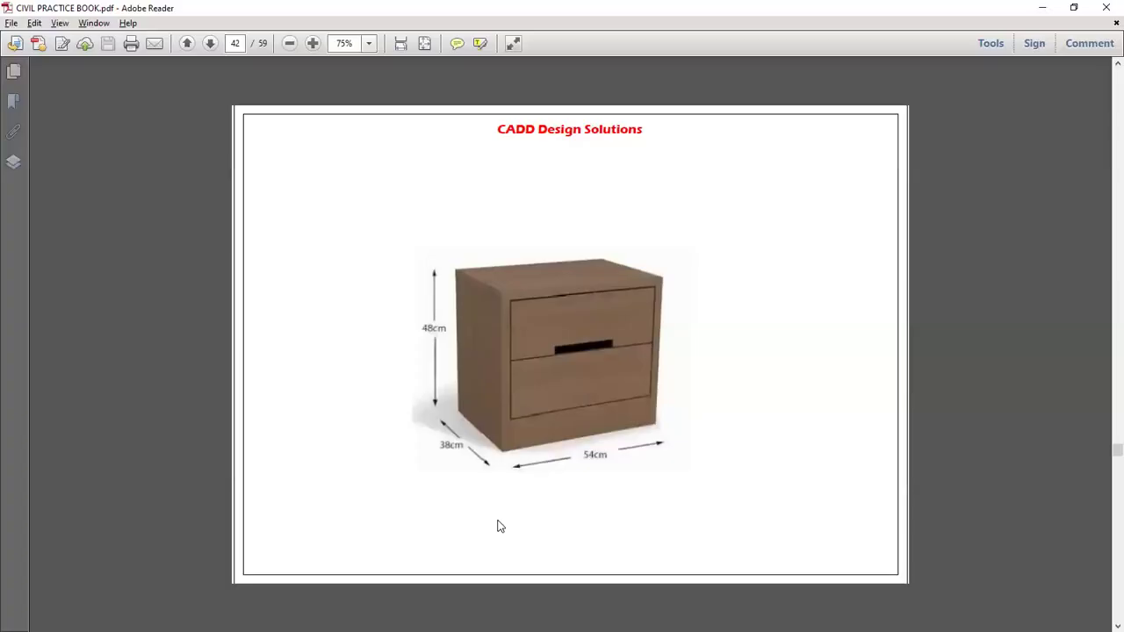
pyautogui.moveTo(434, 438); pyautogui.dragTo(470, 457)
pyautogui.moveTo(576, 448); pyautogui.dragTo(618, 469)
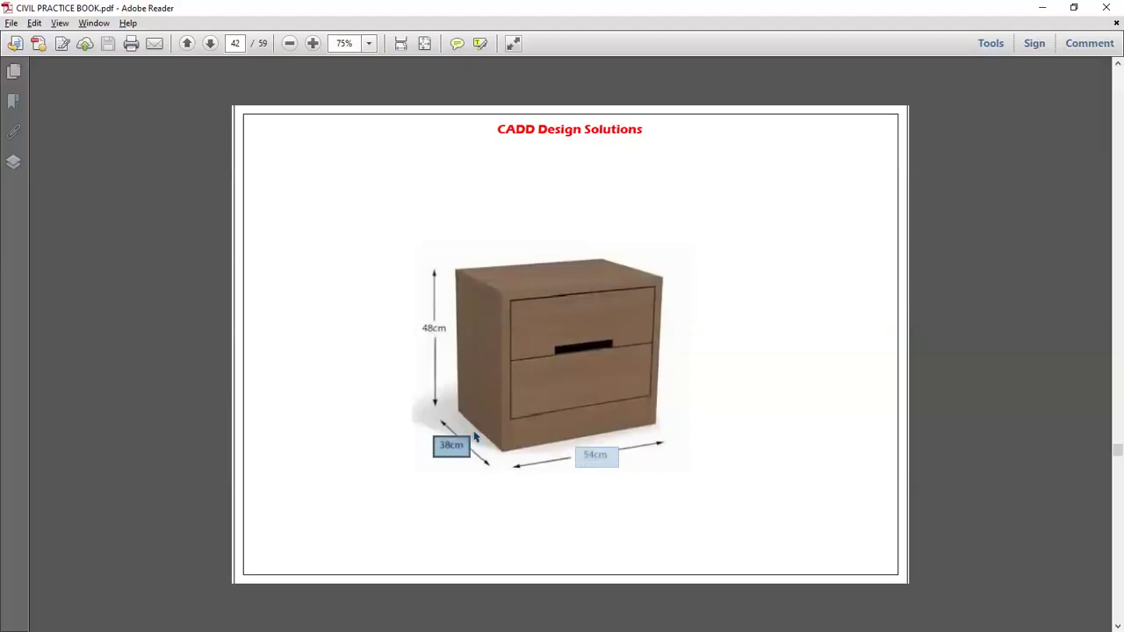
pyautogui.hotkey('alt', 'Tab')
pyautogui.press('r')
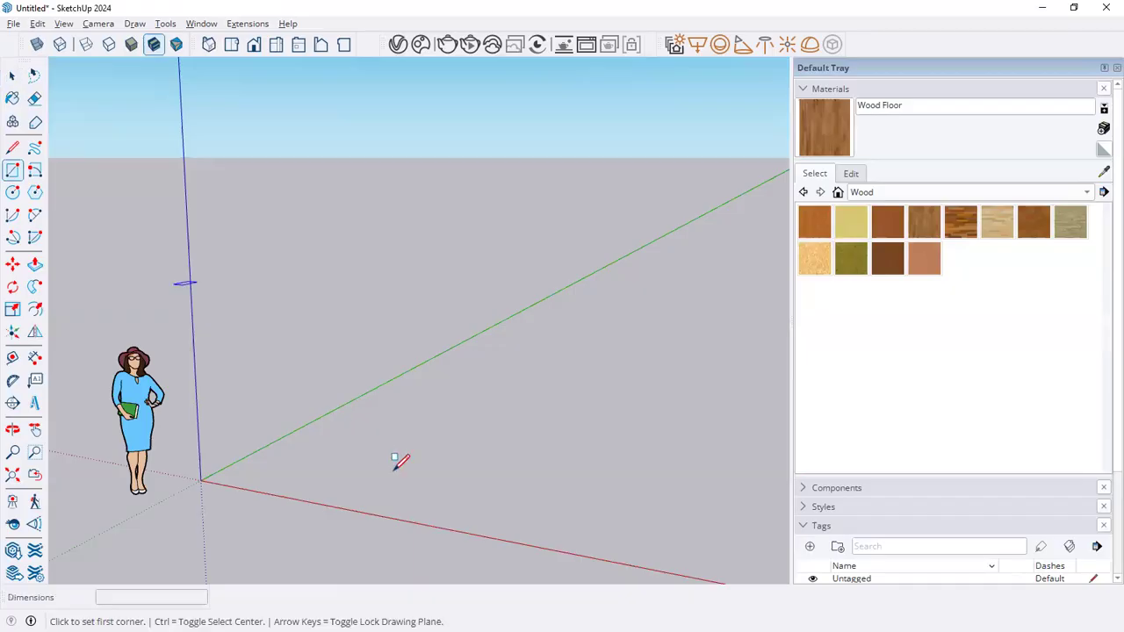
pyautogui.click(405, 476)
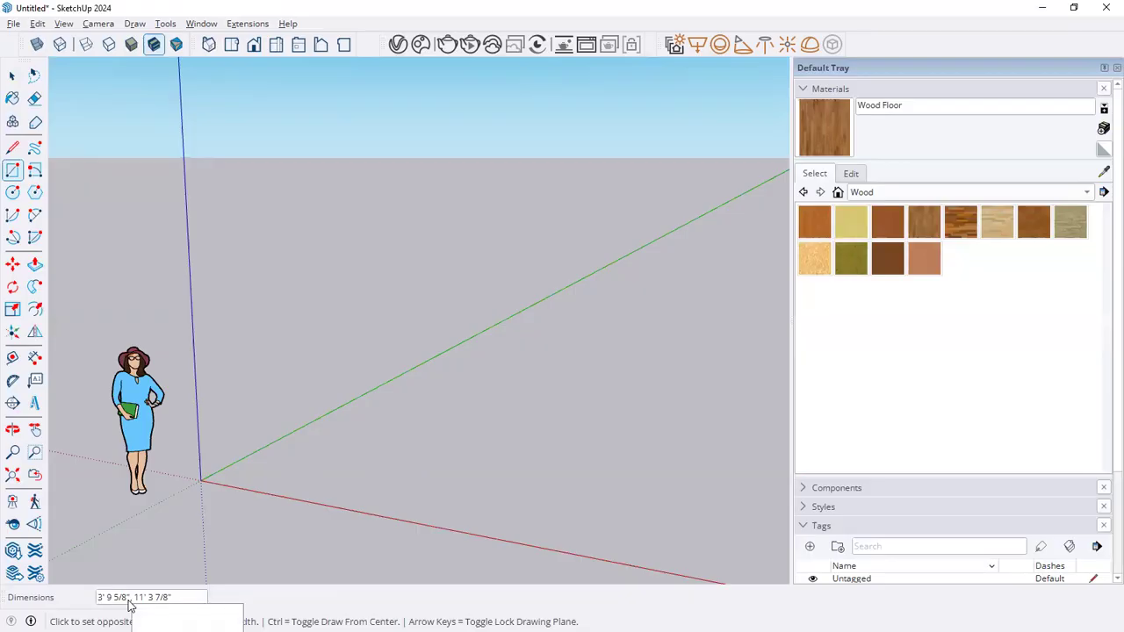
pyautogui.press('space')
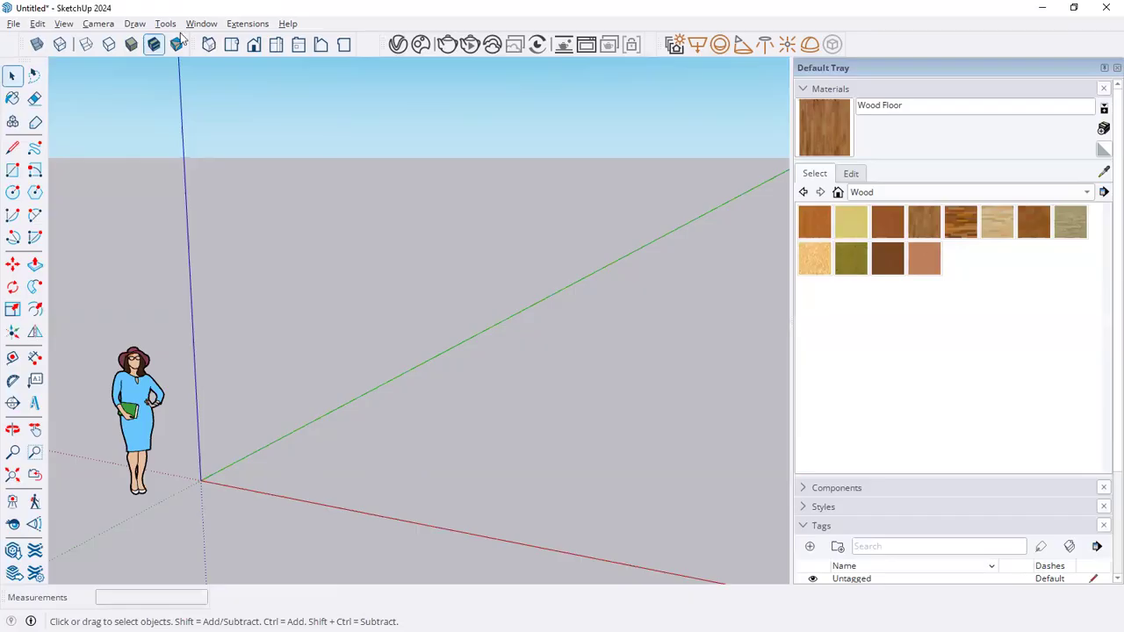
# Set the model's measurement units to Decimal format with centimetres for length.
pyautogui.click(201, 24)
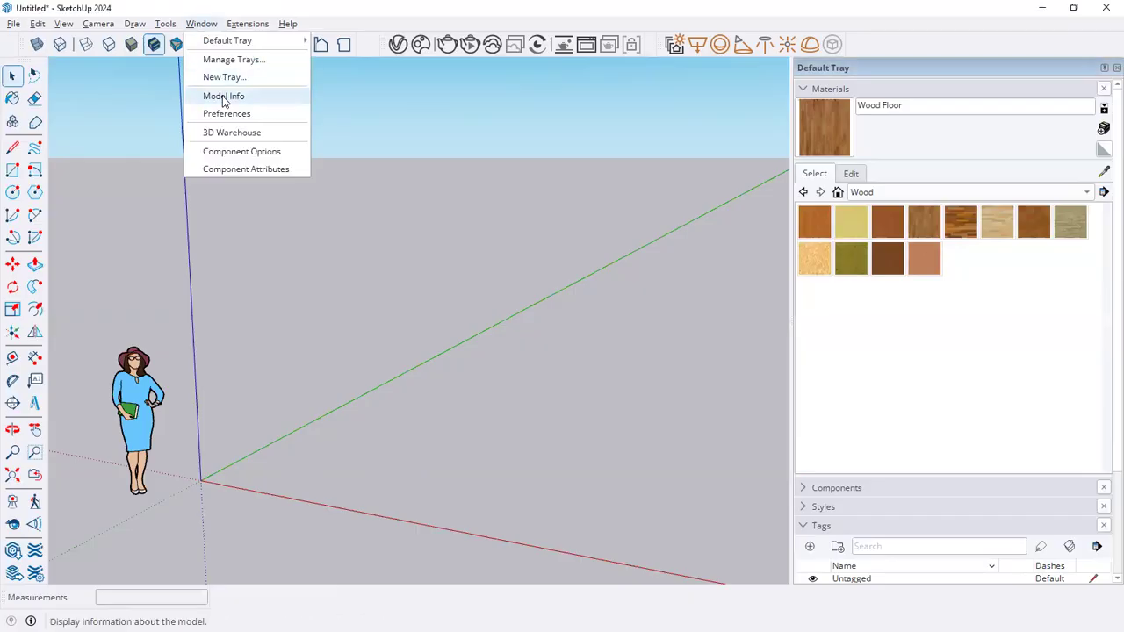
pyautogui.click(225, 99)
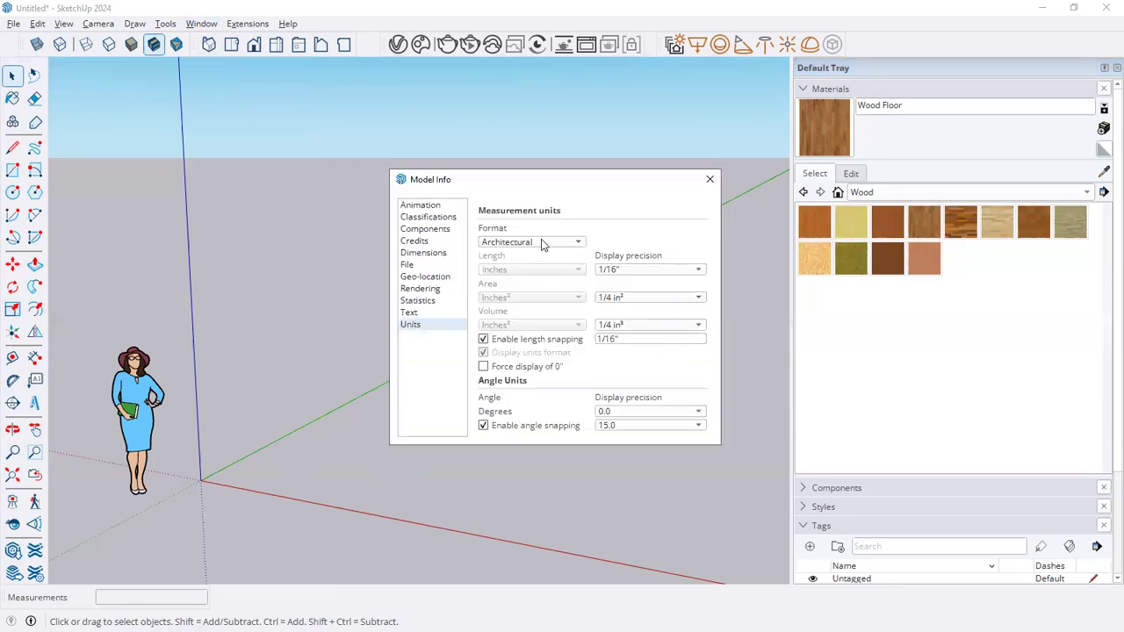
pyautogui.click(541, 240)
pyautogui.click(522, 279)
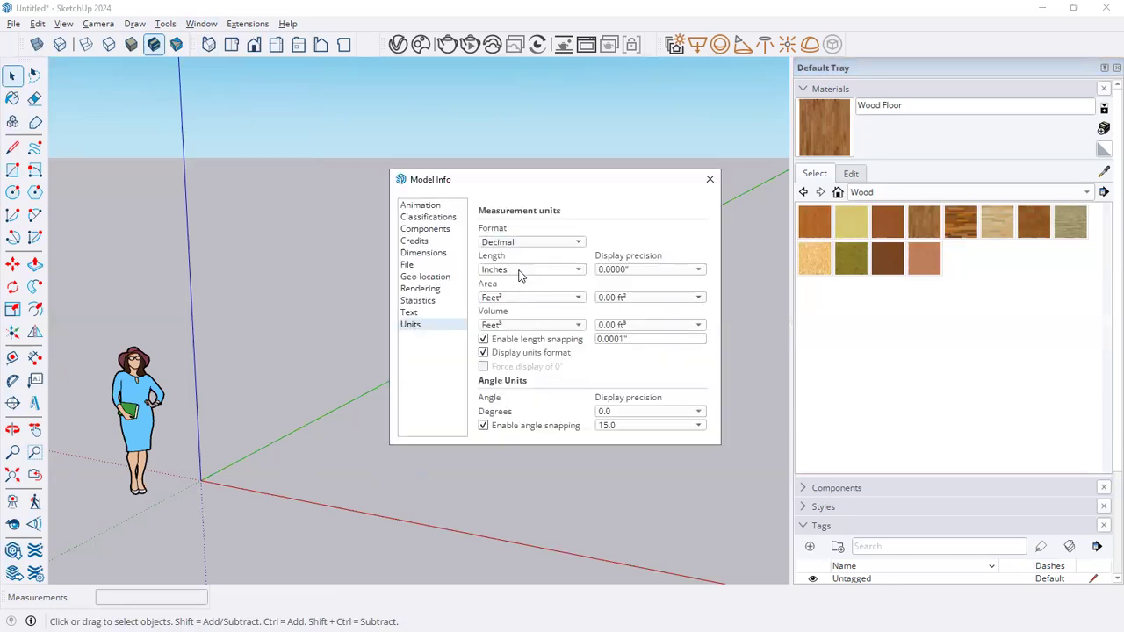
pyautogui.click(519, 276)
pyautogui.click(508, 344)
pyautogui.click(710, 179)
# Draw a 38 x 56 cm rectangle on the ground between the red and green axes.
pyautogui.click(12, 170)
pyautogui.click(415, 476)
pyautogui.write('3')
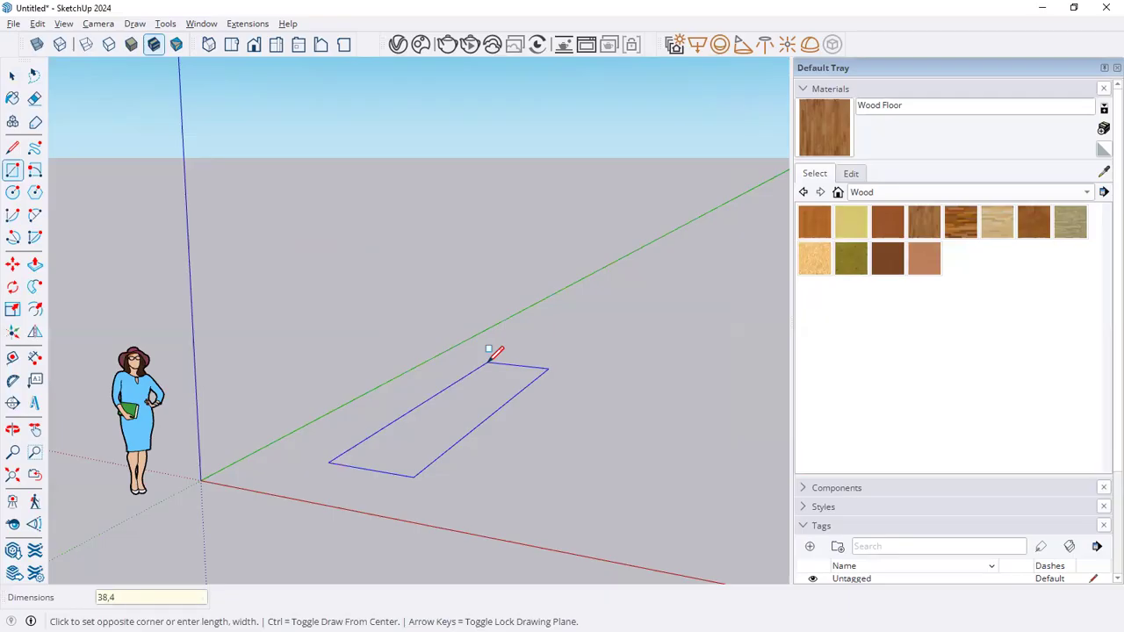
pyautogui.write('8,56')
pyautogui.press('Return')
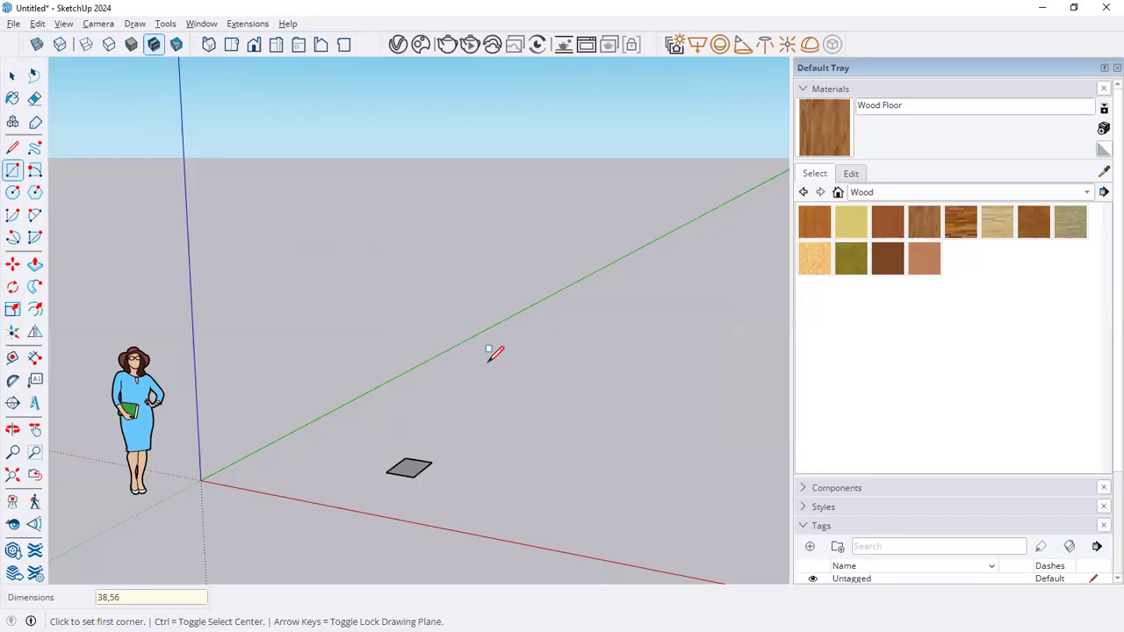
# Recheck the cabinet's width in the practice book PDF and delete the 38 x 56 cm rectangle.
pyautogui.hotkey('alt', 'Tab')
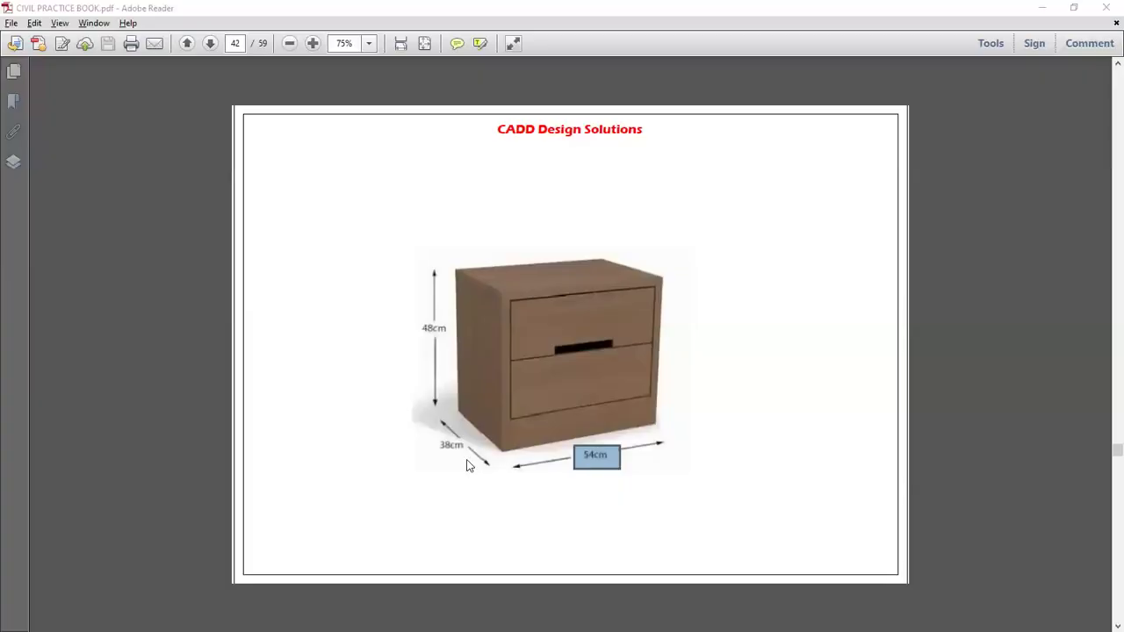
pyautogui.hotkey('alt', 'Tab')
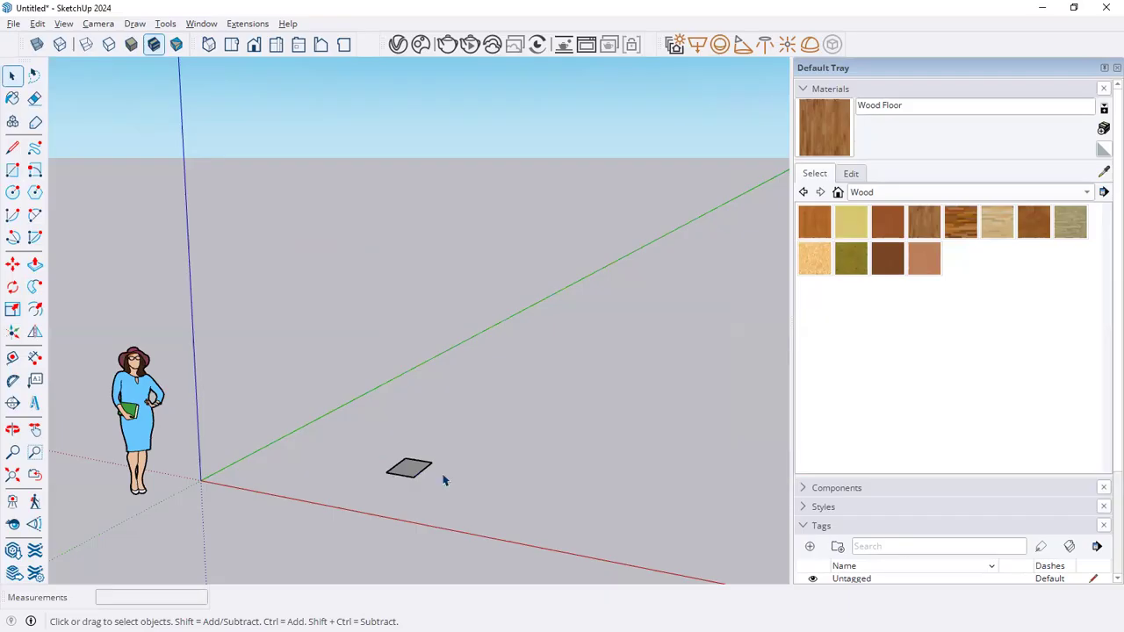
pyautogui.moveTo(455, 494); pyautogui.dragTo(369, 444)
pyautogui.press('Delete')
# Try a 38 x 57 cm rectangle on the ground and undo it.
pyautogui.press('r')
pyautogui.click(497, 435)
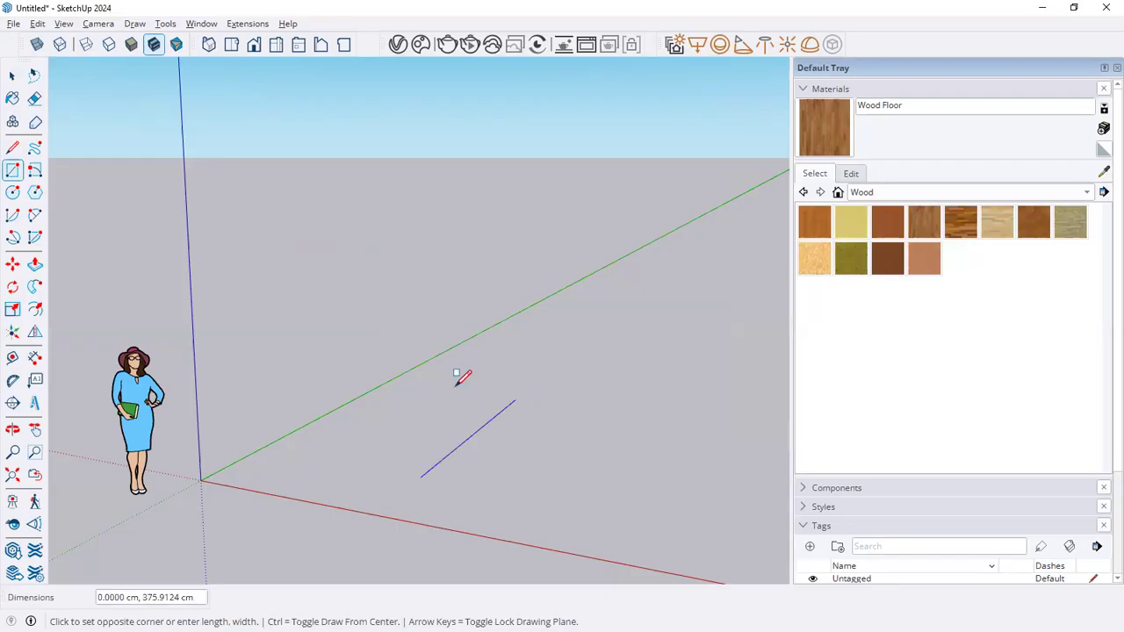
pyautogui.write('38,57')
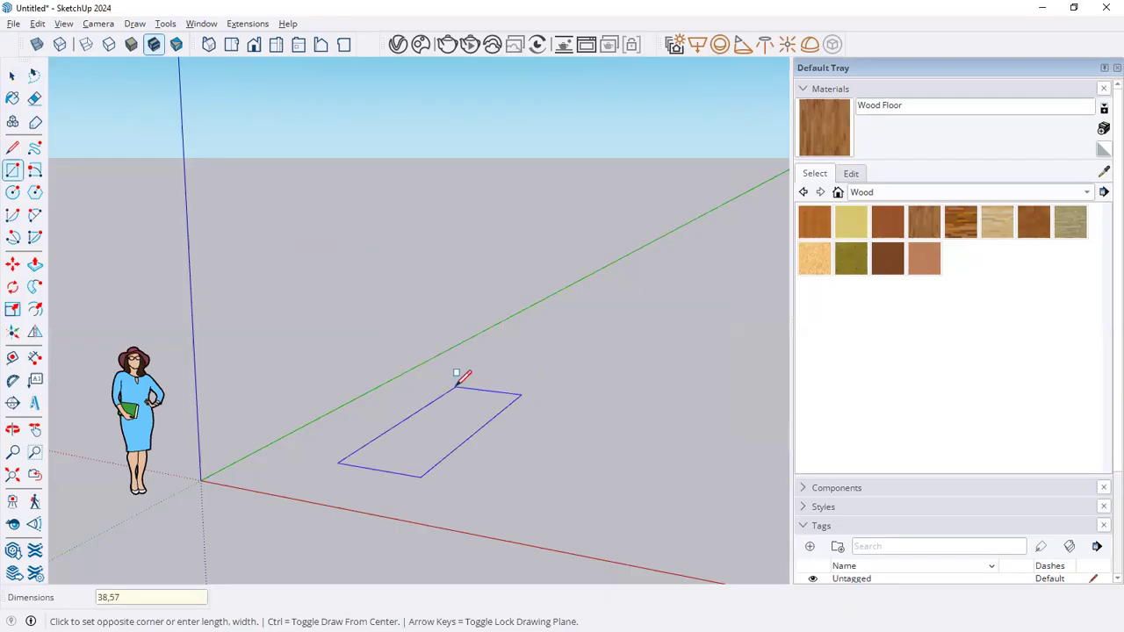
pyautogui.press('Return')
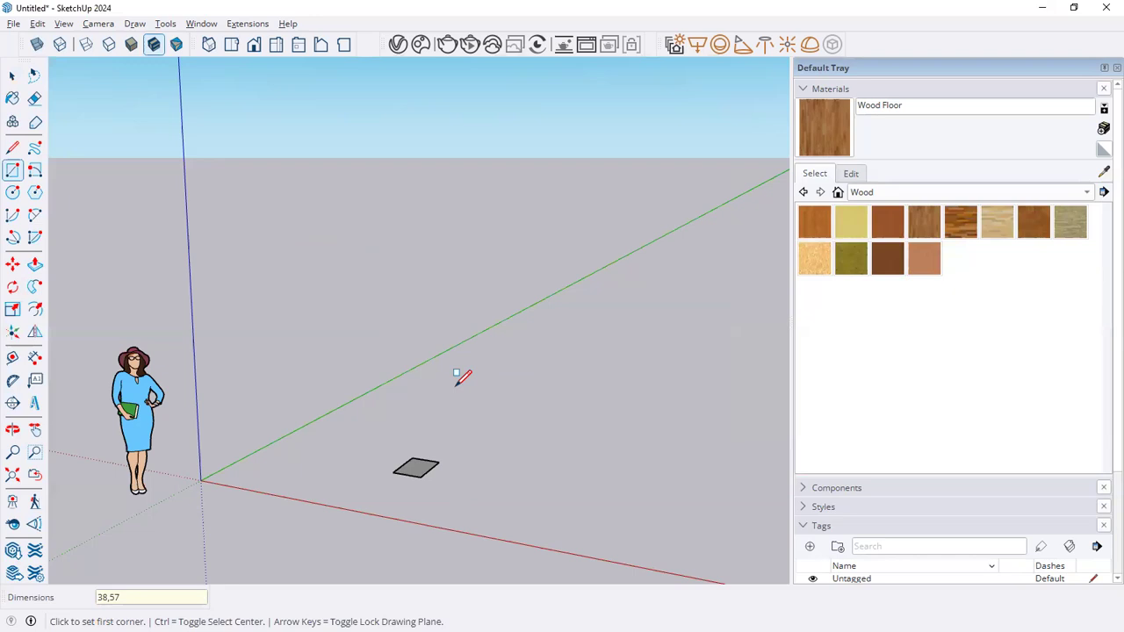
pyautogui.hotkey('ctrl', 'z')
# Draw a 38 x 54 cm rectangle on the ground between the red and green axes as the cabinet's base.
pyautogui.click(406, 476)
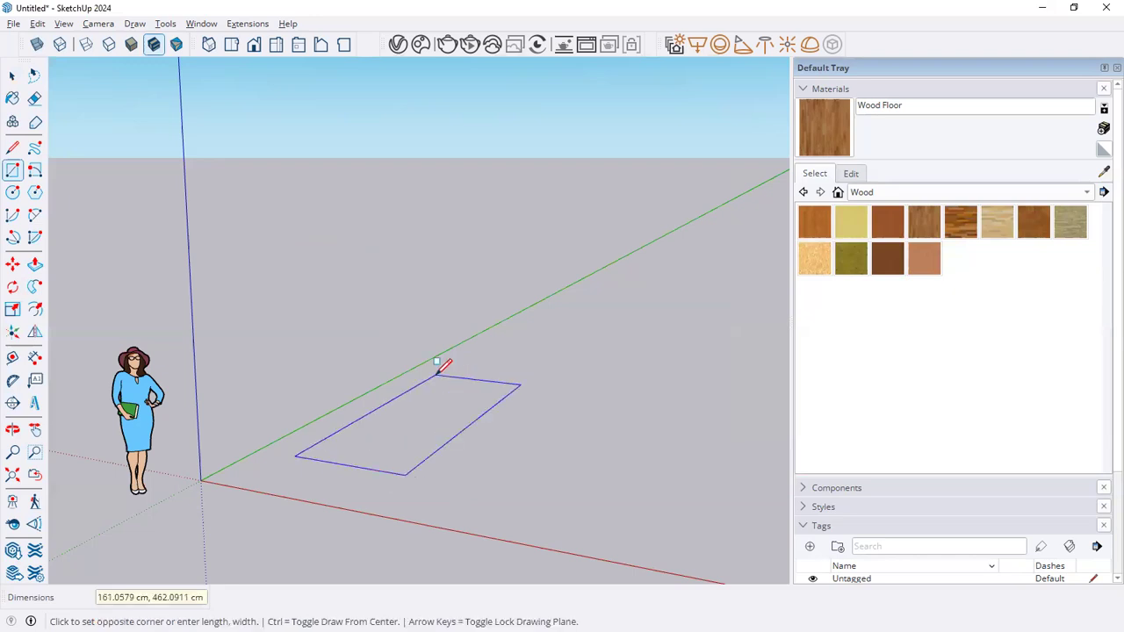
pyautogui.write('38,54')
pyautogui.press('Return')
pyautogui.press('space')
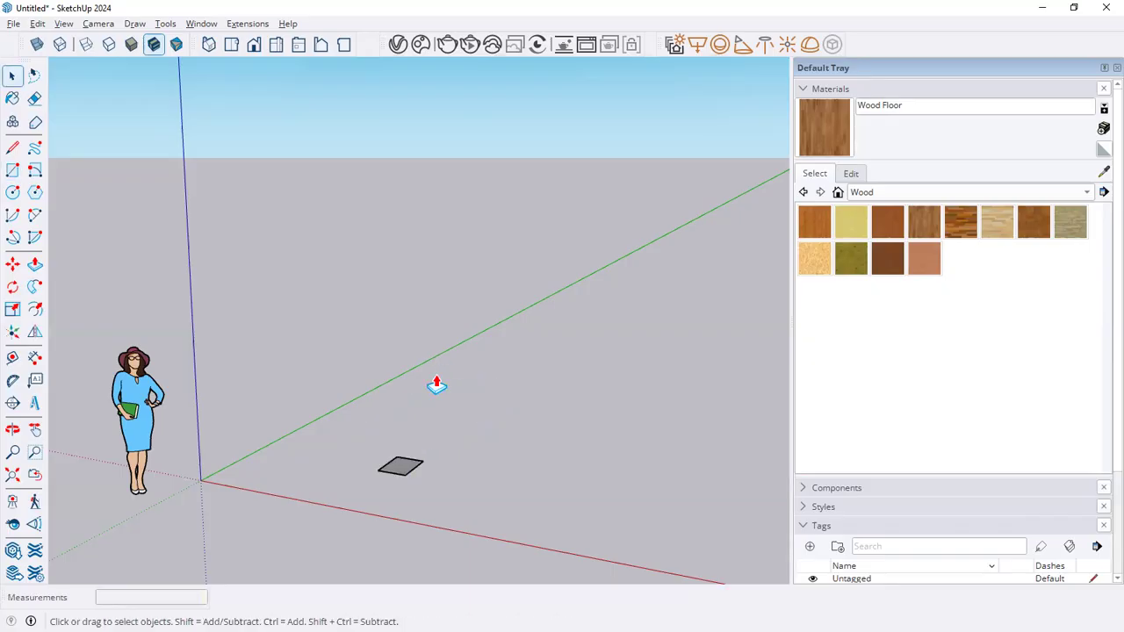
# Push/Pull the base rectangle up 48 cm to form the cabinet block.
pyautogui.press('p')
pyautogui.click(400, 470)
pyautogui.write('4')
pyautogui.press('Return')
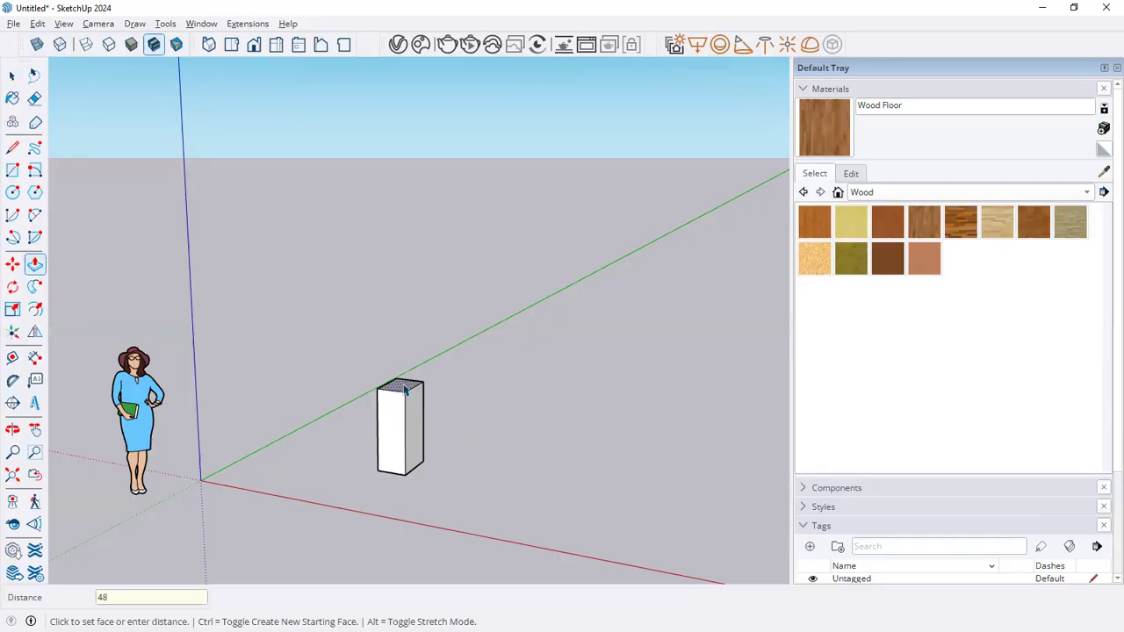
pyautogui.press('space')
pyautogui.moveTo(434, 483)
pyautogui.mouseDown(button='middle')
pyautogui.moveTo(208, 395)
pyautogui.moveTo(176, 369)
pyautogui.mouseUp(button='middle')
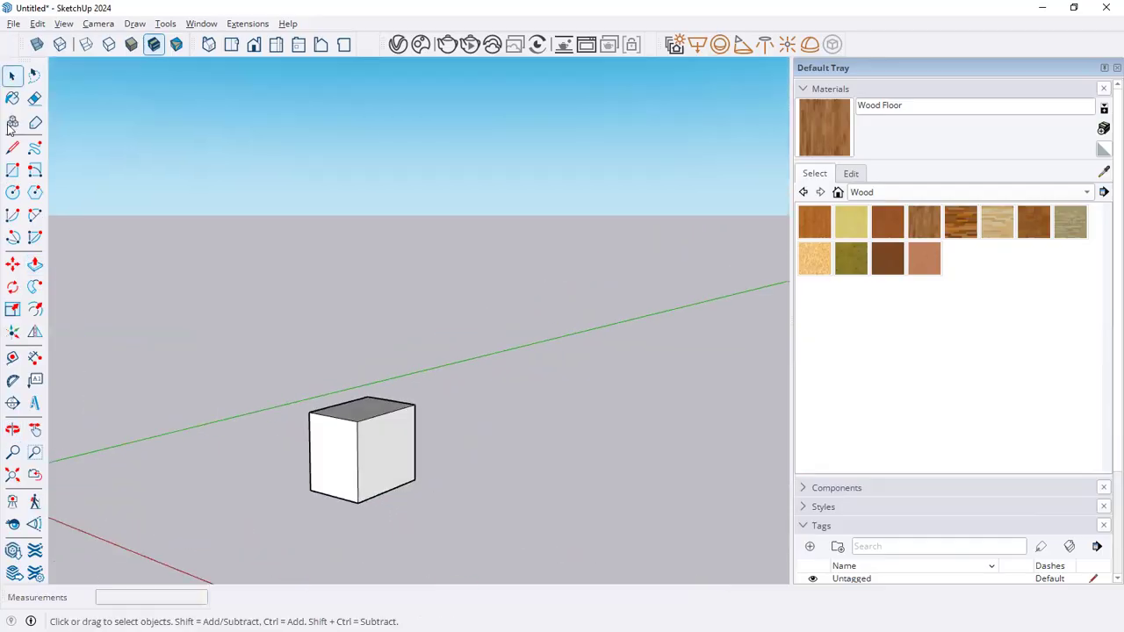
# Paint the visible faces of the cabinet block with the Wood Cherry Original material, replacing the Wood Floor material.
pyautogui.click(914, 230)
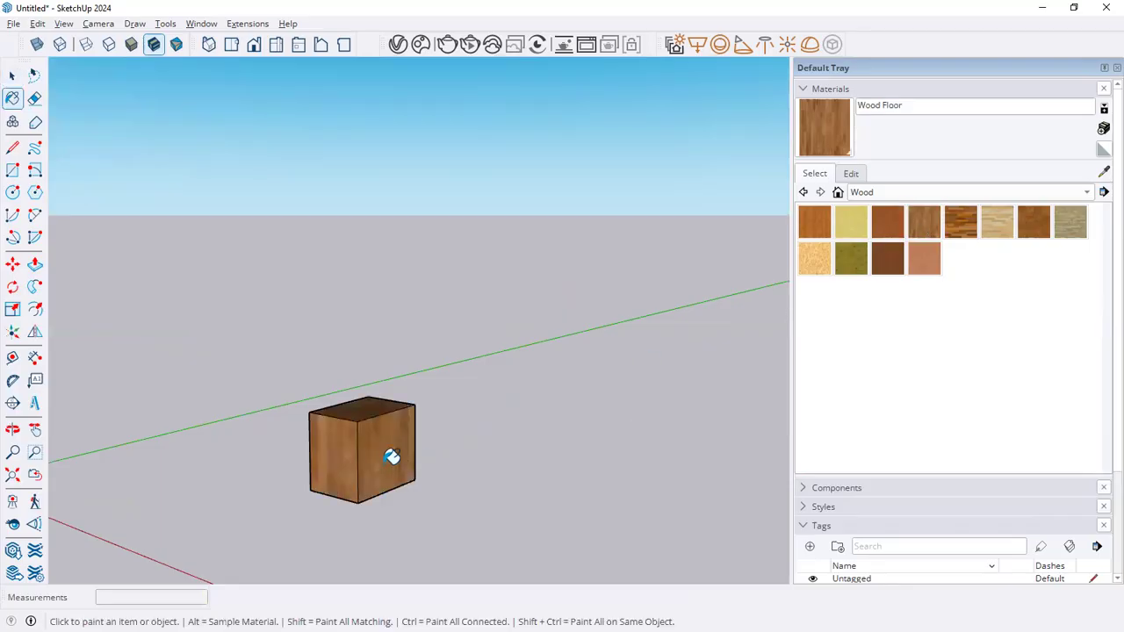
pyautogui.click(888, 223)
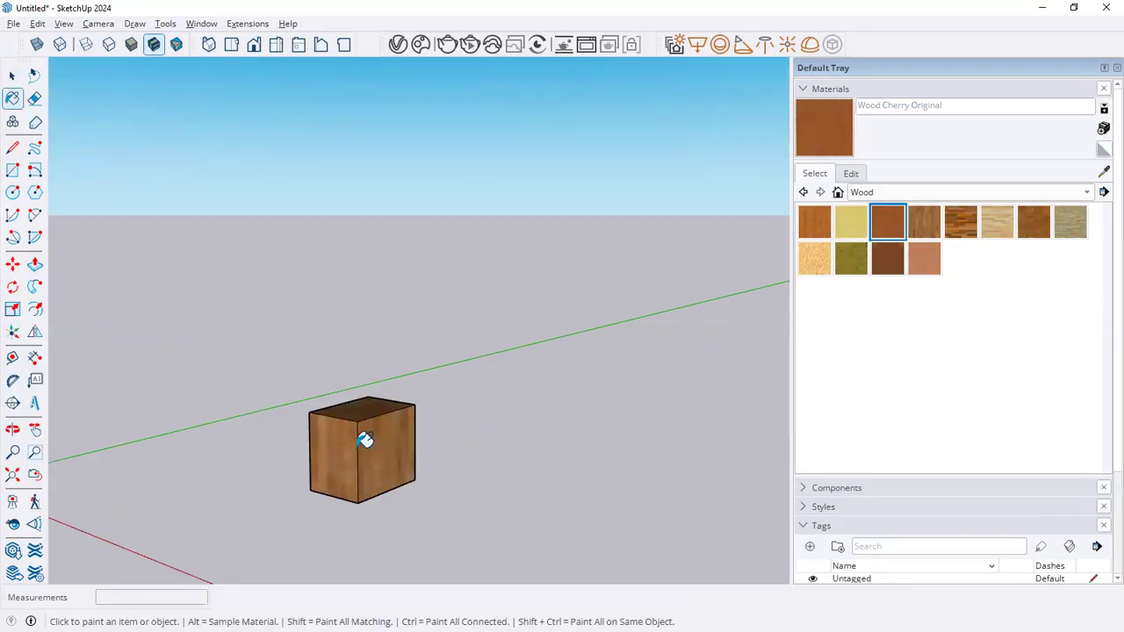
pyautogui.click(366, 439)
pyautogui.click(339, 458)
pyautogui.moveTo(425, 492)
pyautogui.mouseDown(button='middle')
pyautogui.moveTo(408, 502)
pyautogui.moveTo(396, 370)
pyautogui.mouseUp(button='middle')
pyautogui.click(361, 484)
pyautogui.moveTo(442, 470); pyautogui.dragTo(467, 431, button='middle')
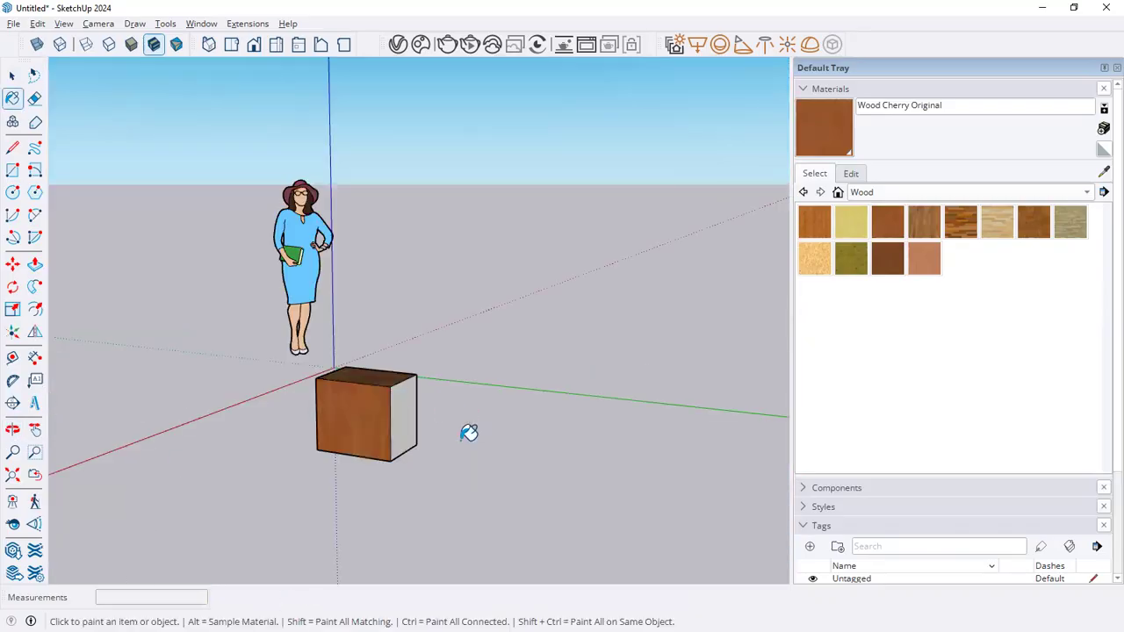
pyautogui.moveTo(289, 410); pyautogui.dragTo(329, 372, button='middle')
pyautogui.moveTo(318, 310); pyautogui.dragTo(340, 289, button='middle')
pyautogui.click(333, 365)
pyautogui.moveTo(282, 346); pyautogui.dragTo(531, 452, button='middle')
pyautogui.moveTo(326, 403); pyautogui.dragTo(353, 419, button='middle')
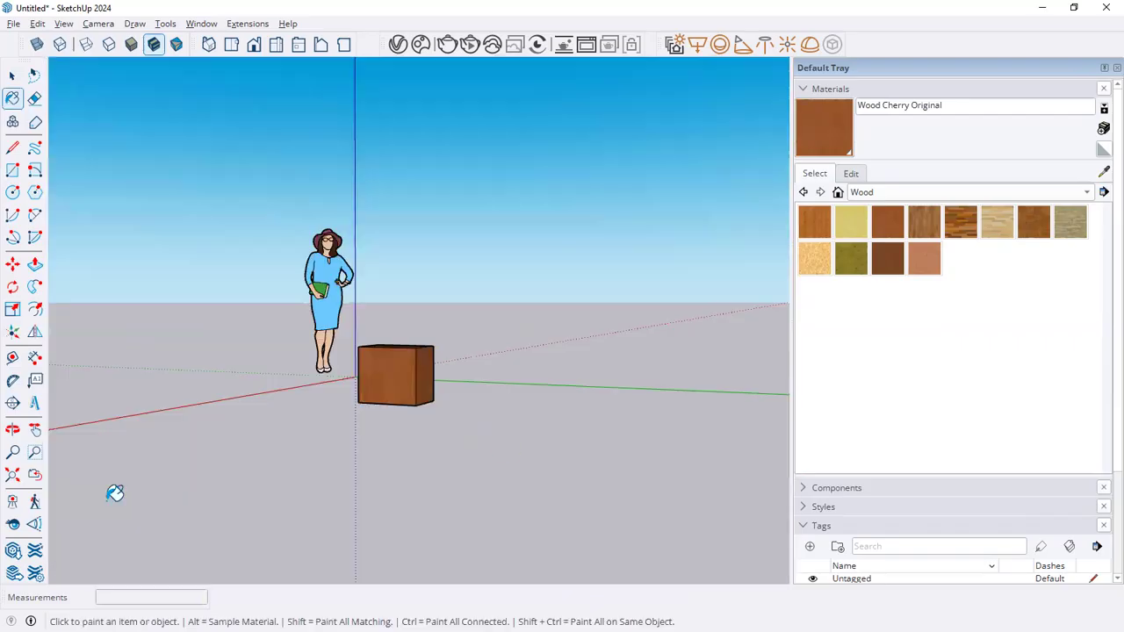
# Look over the painted cabinet, and check the drawer front layout in the practice book PDF.
pyautogui.click(12, 475)
pyautogui.moveTo(542, 481); pyautogui.dragTo(680, 482, button='middle')
pyautogui.scroll(-3, 630, 427)
pyautogui.press('space')
pyautogui.scroll(3, 630, 428)
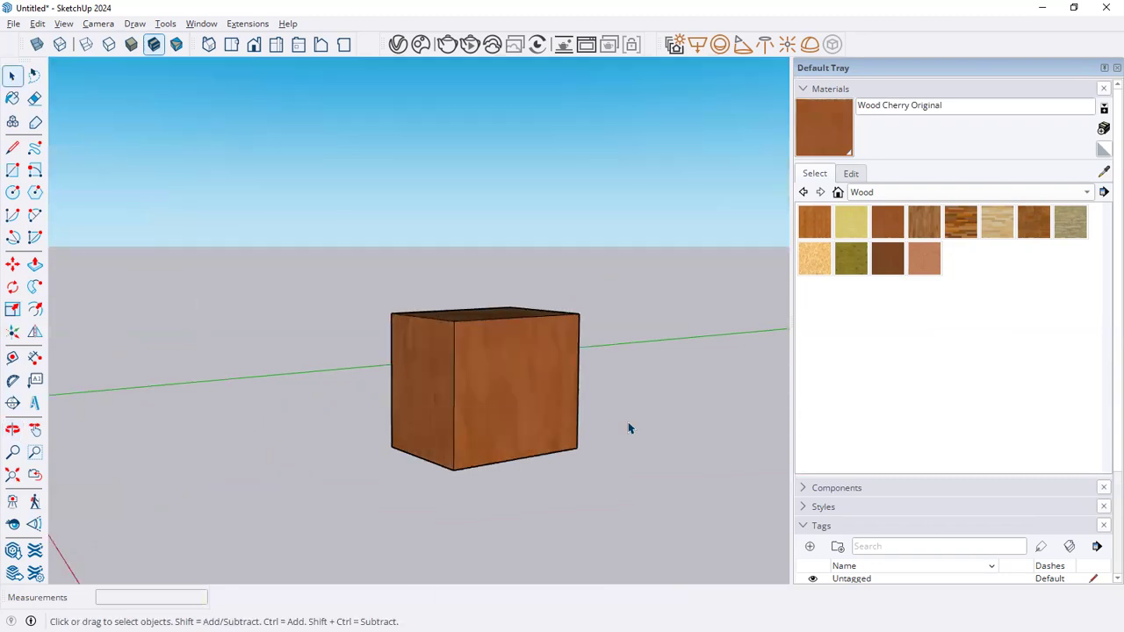
pyautogui.hotkey('alt', 'Tab')
pyautogui.hotkey('alt', 'Tab')
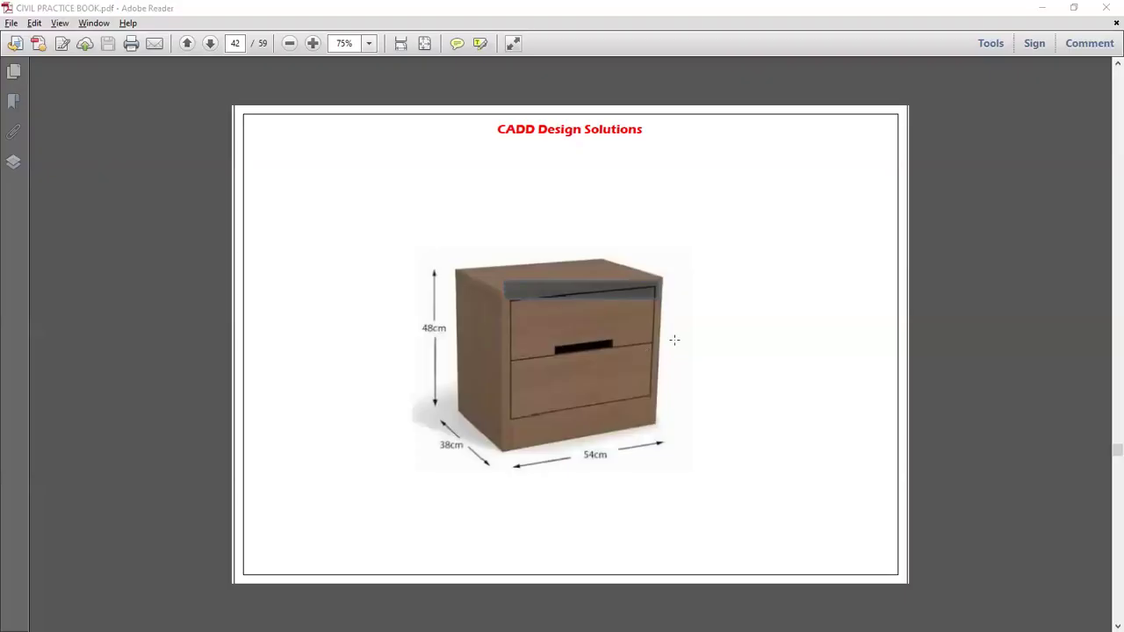
pyautogui.hotkey('alt', 'Tab')
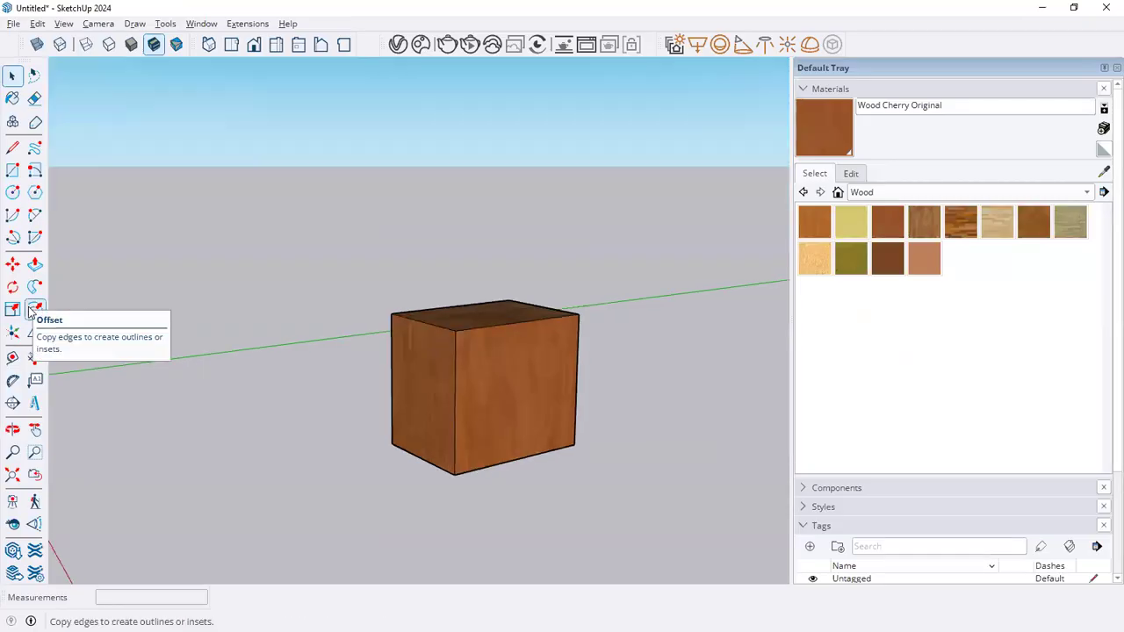
# Offset the outline of the cabinet's front face 5 cm inward.
pyautogui.click(32, 311)
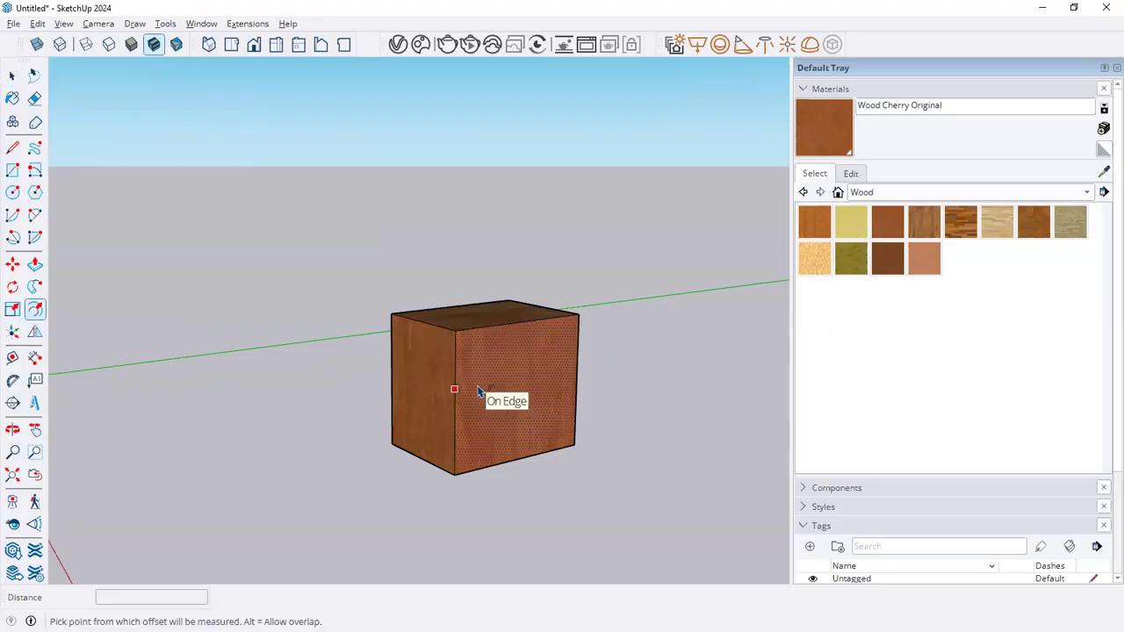
pyautogui.click(474, 387)
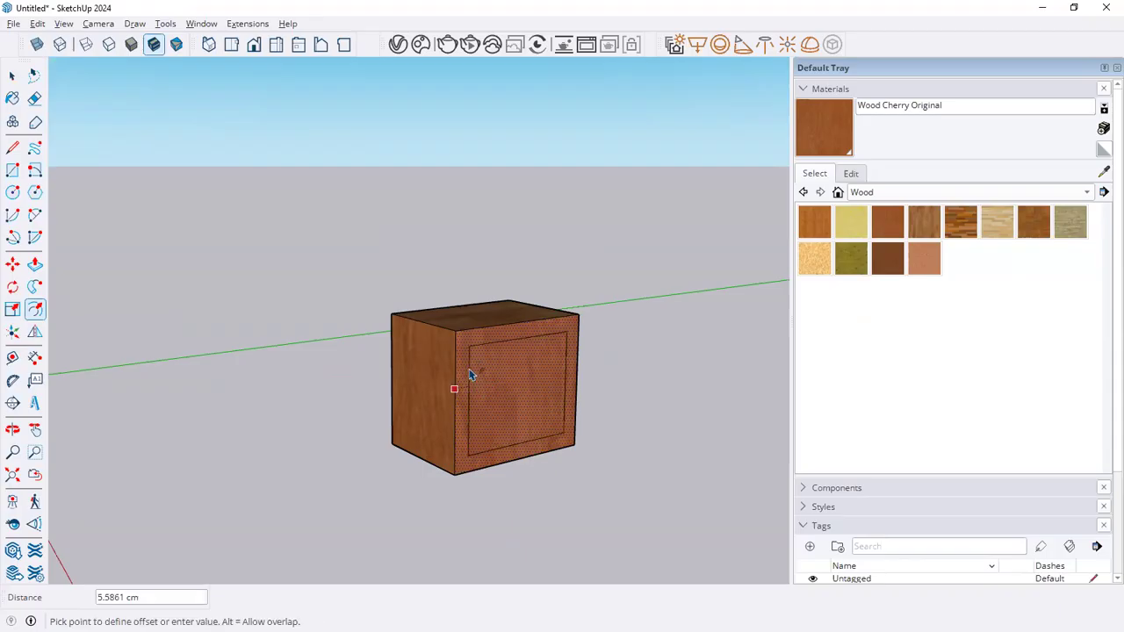
pyautogui.write('5')
pyautogui.press('Return')
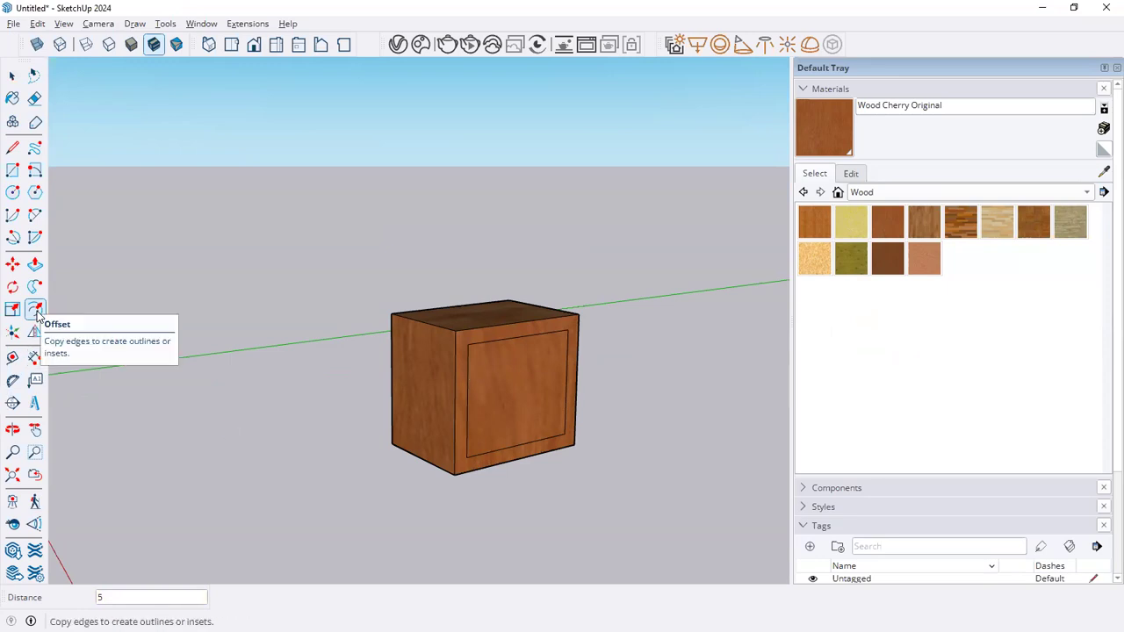
pyautogui.press('l')
pyautogui.click(235, 480)
pyautogui.press('space')
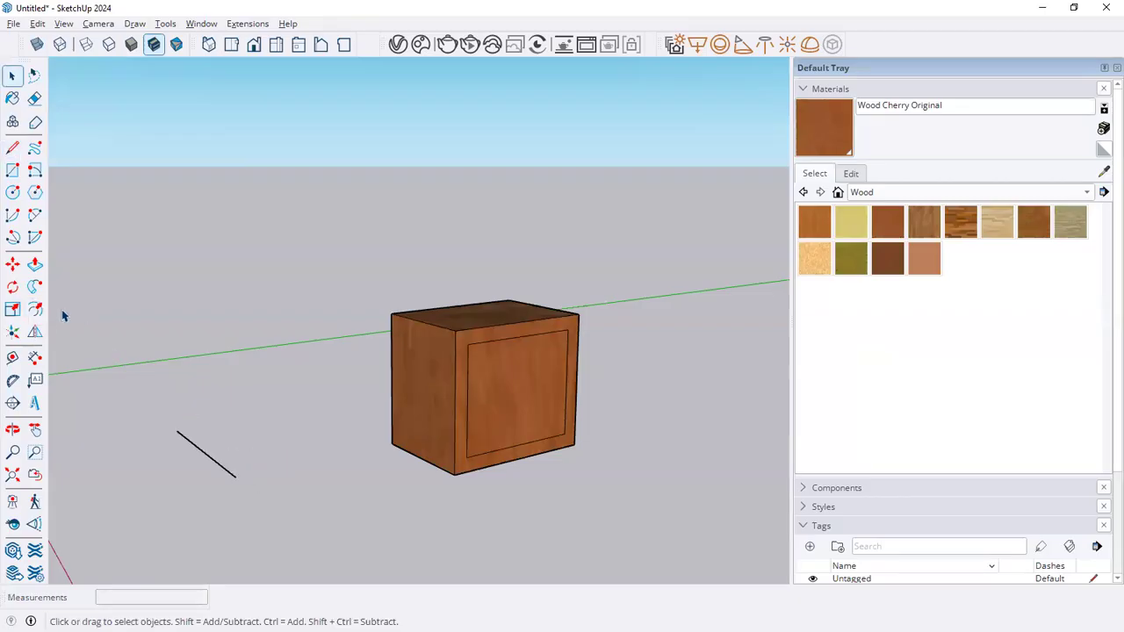
pyautogui.click(36, 312)
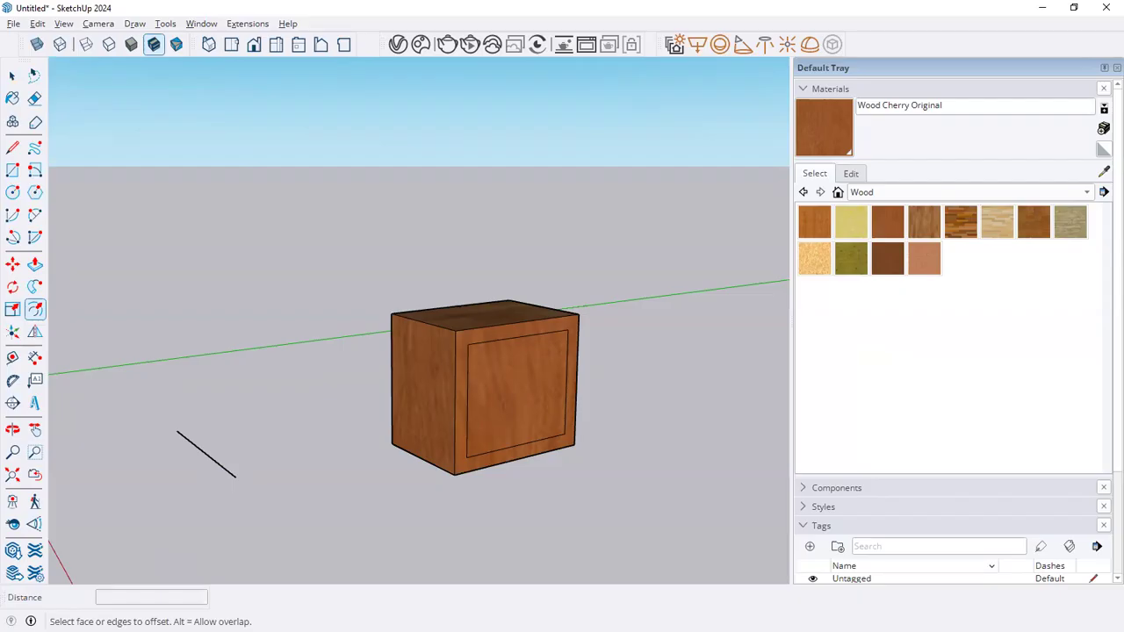
pyautogui.hotkey('ctrl', 'z')
pyautogui.press('space')
# Offset the inner rectangle on the cabinet's front face another 1 cm inward.
pyautogui.click(35, 310)
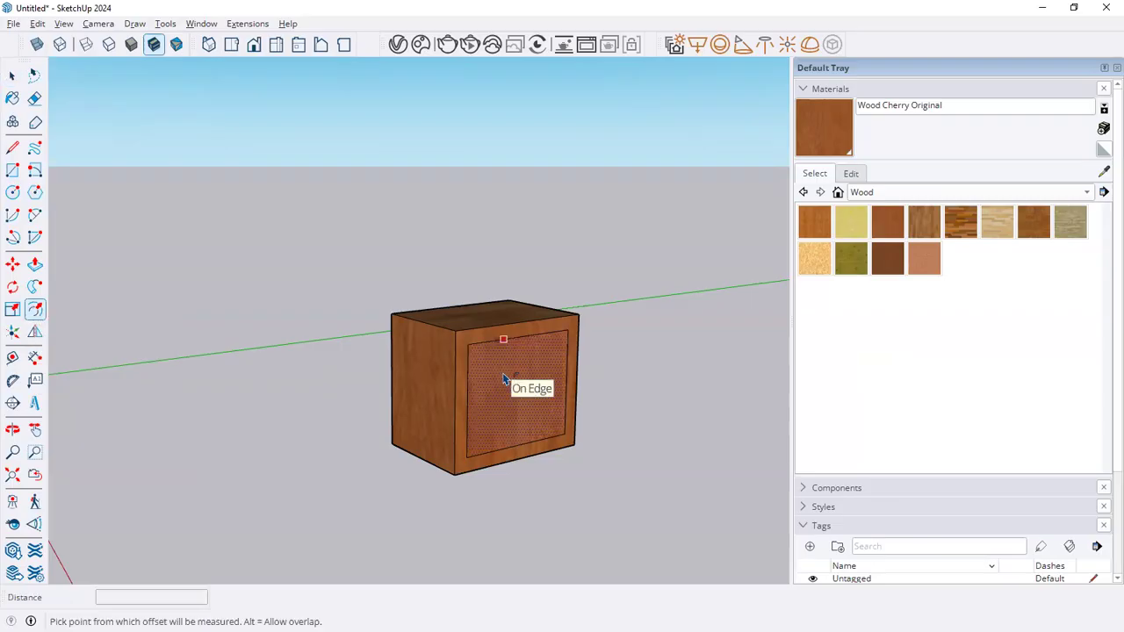
pyautogui.click(501, 353)
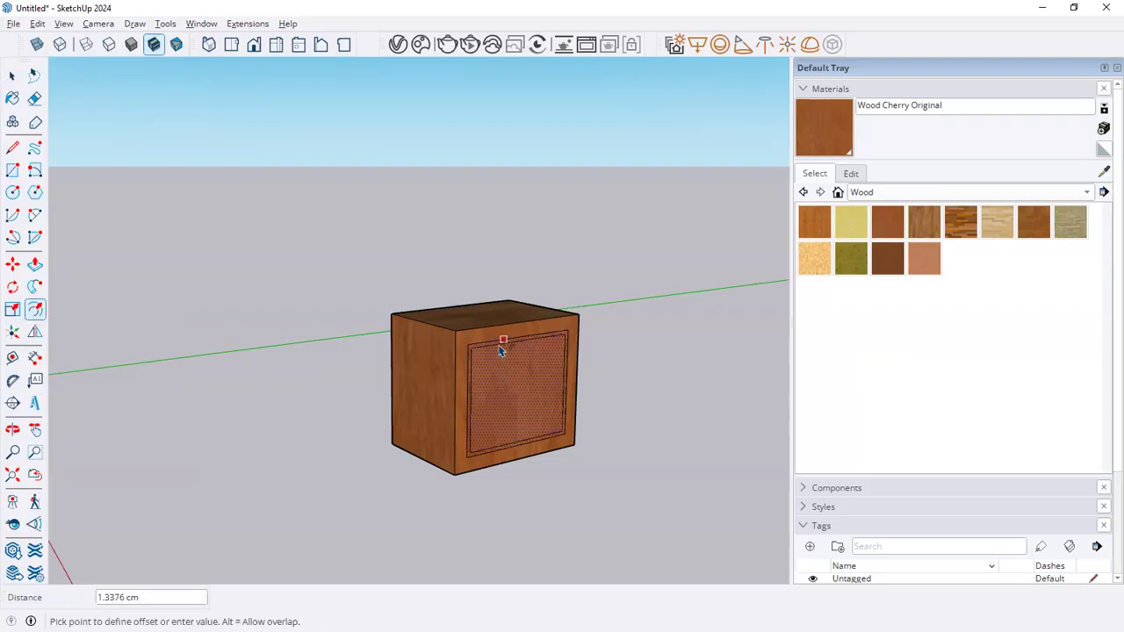
pyautogui.write('1')
pyautogui.press('Return')
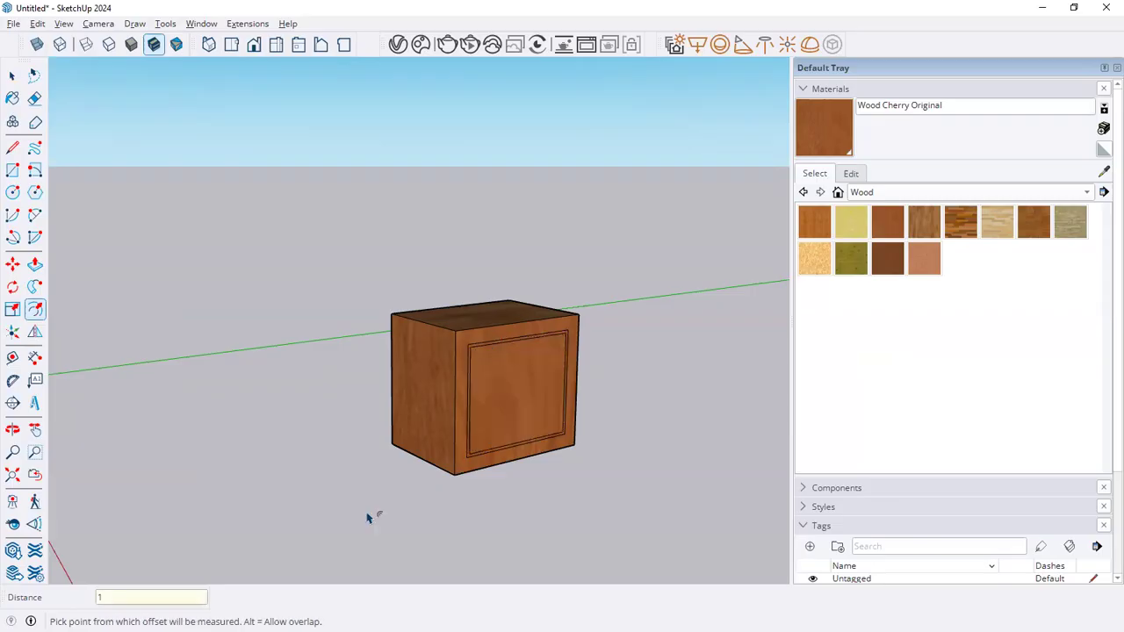
pyautogui.press('space')
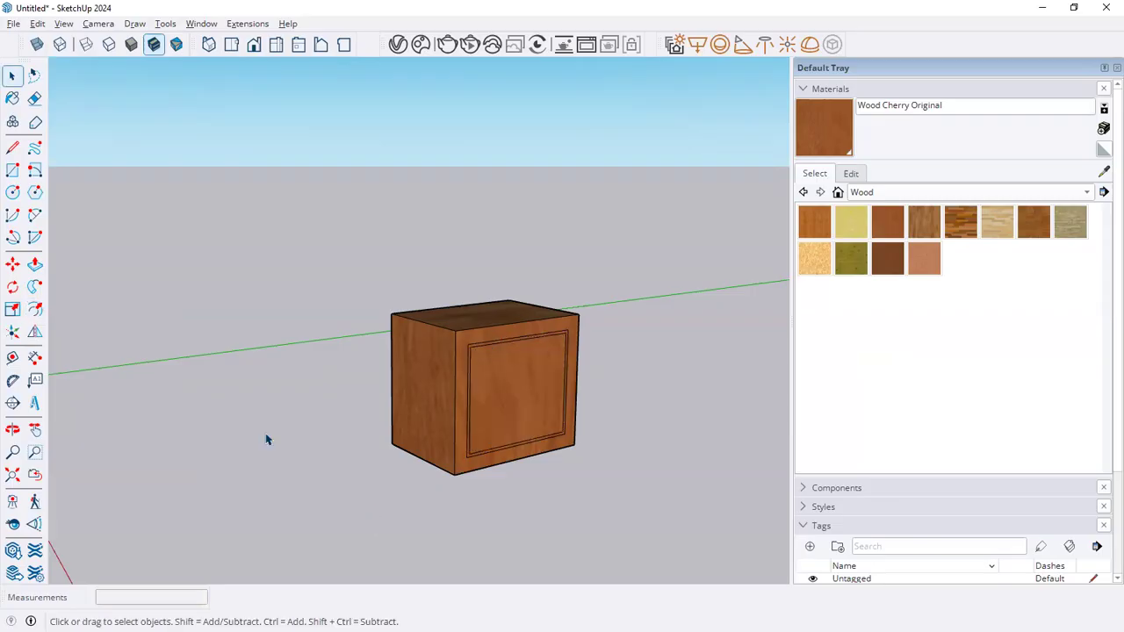
# Draw a line across the middle of the innermost front panel to divide it into two drawer fronts.
pyautogui.press('c')
pyautogui.press('l')
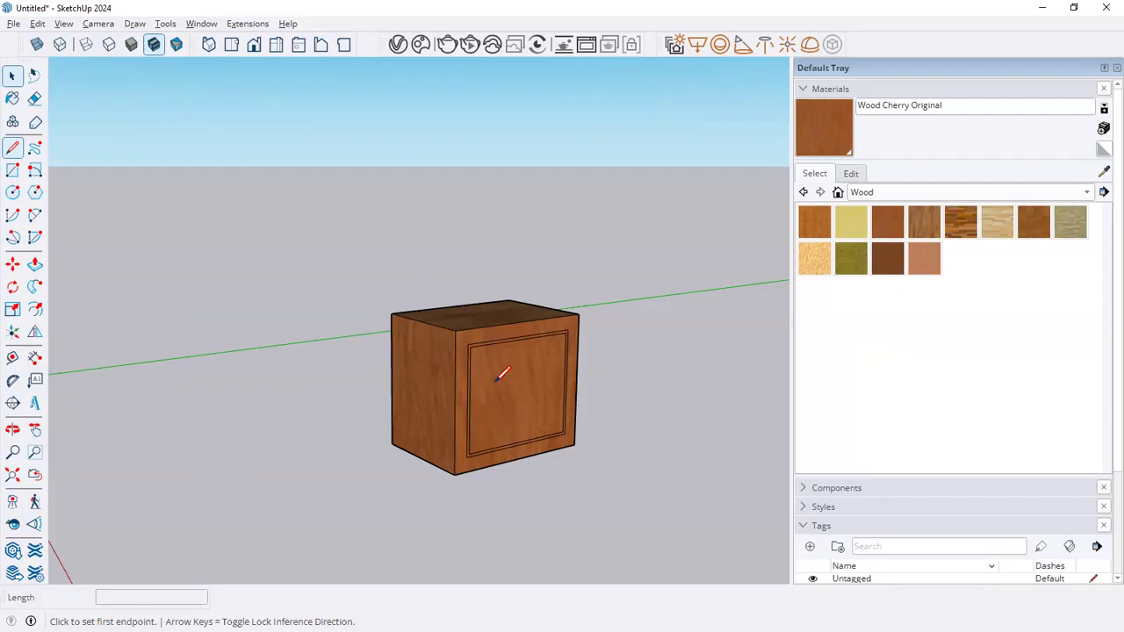
pyautogui.scroll(3, 472, 397)
pyautogui.scroll(-2, 458, 395)
pyautogui.click(452, 414)
pyautogui.click(622, 380)
pyautogui.press('space')
# Draw a handle rectangle of about 16.8 x 3.9 cm on the upper drawer front, resting centrally on the dividing line.
pyautogui.click(12, 191)
pyautogui.click(11, 169)
pyautogui.scroll(2, 508, 397)
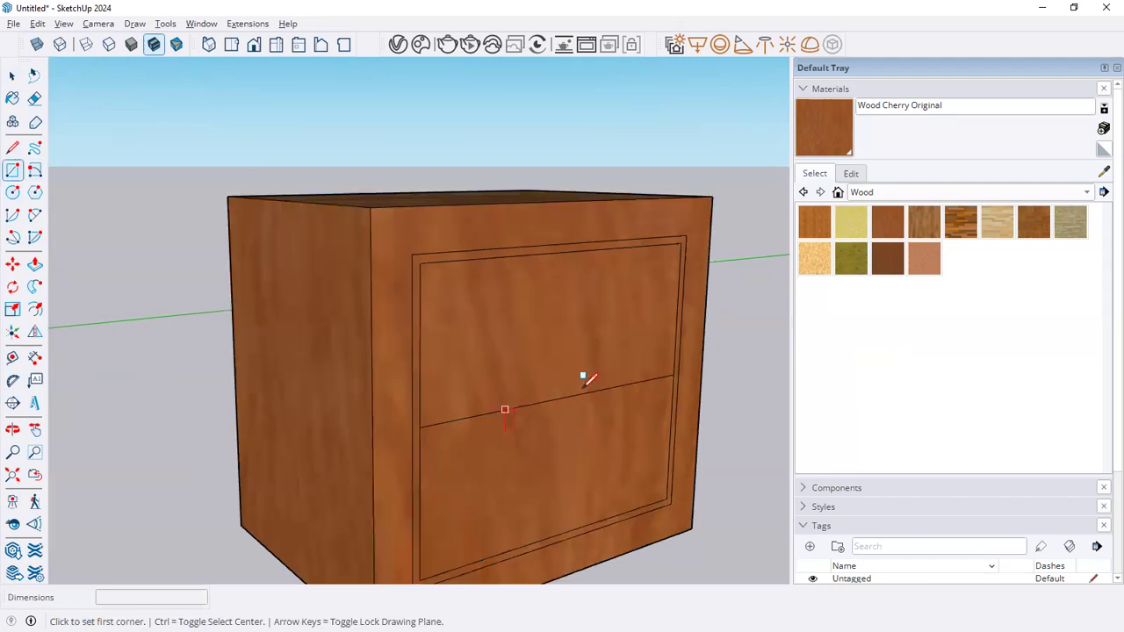
pyautogui.click(505, 409)
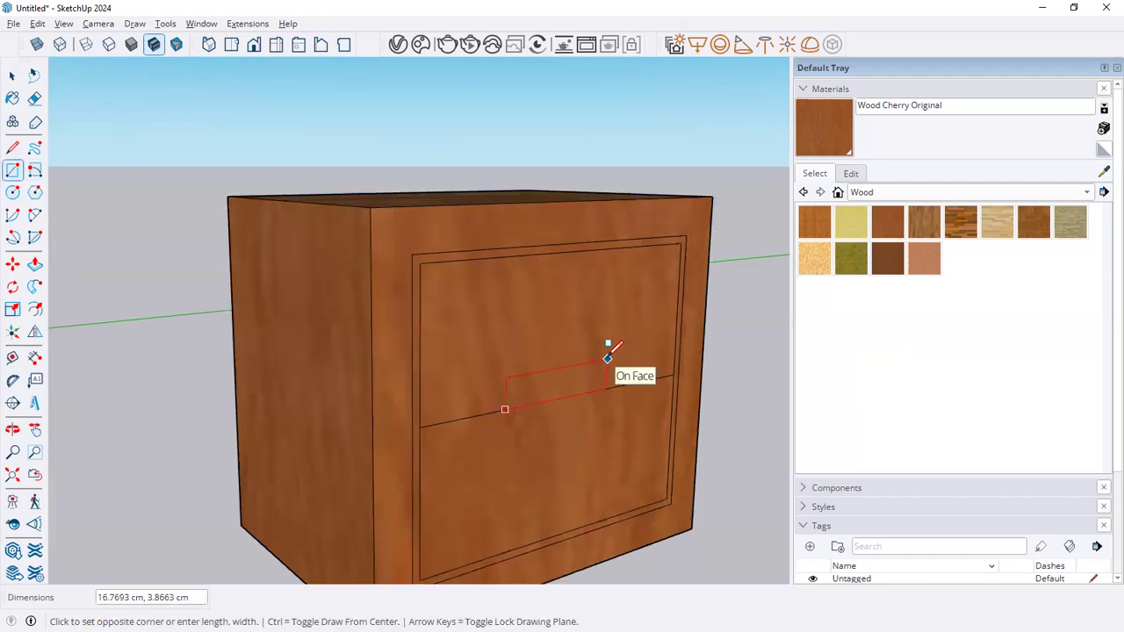
pyautogui.click(607, 358)
pyautogui.press('space')
# Push/Pull the narrow strip around the drawer fronts inward about 1 cm and recess the handle rectangle into the cabinet.
pyautogui.click(33, 265)
pyautogui.scroll(-2, 200, 419)
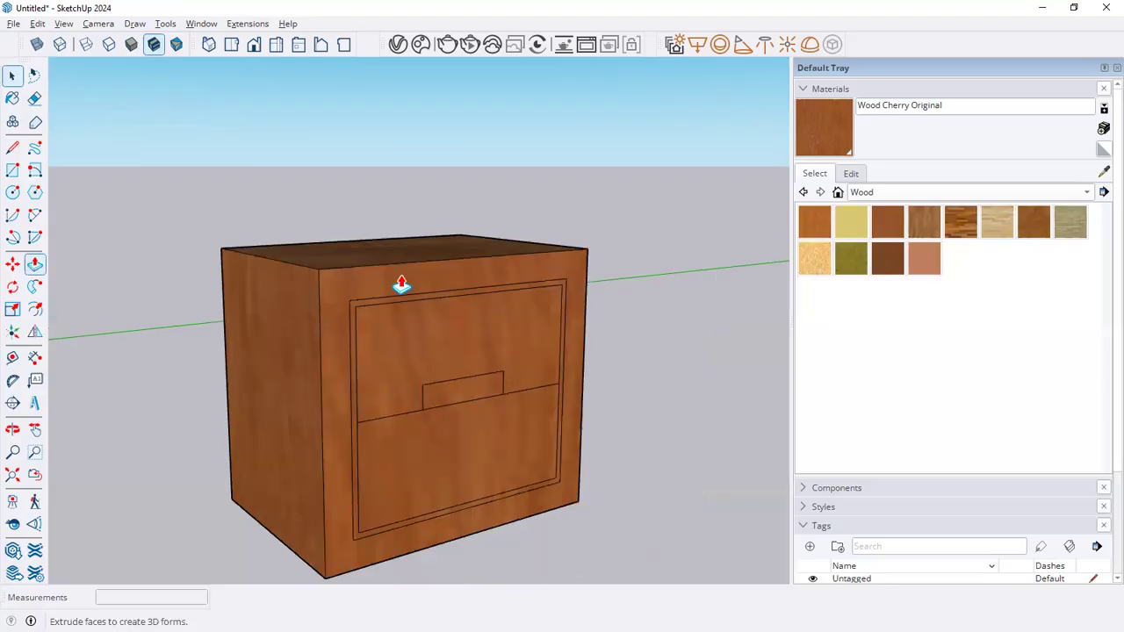
pyautogui.scroll(2, 386, 300)
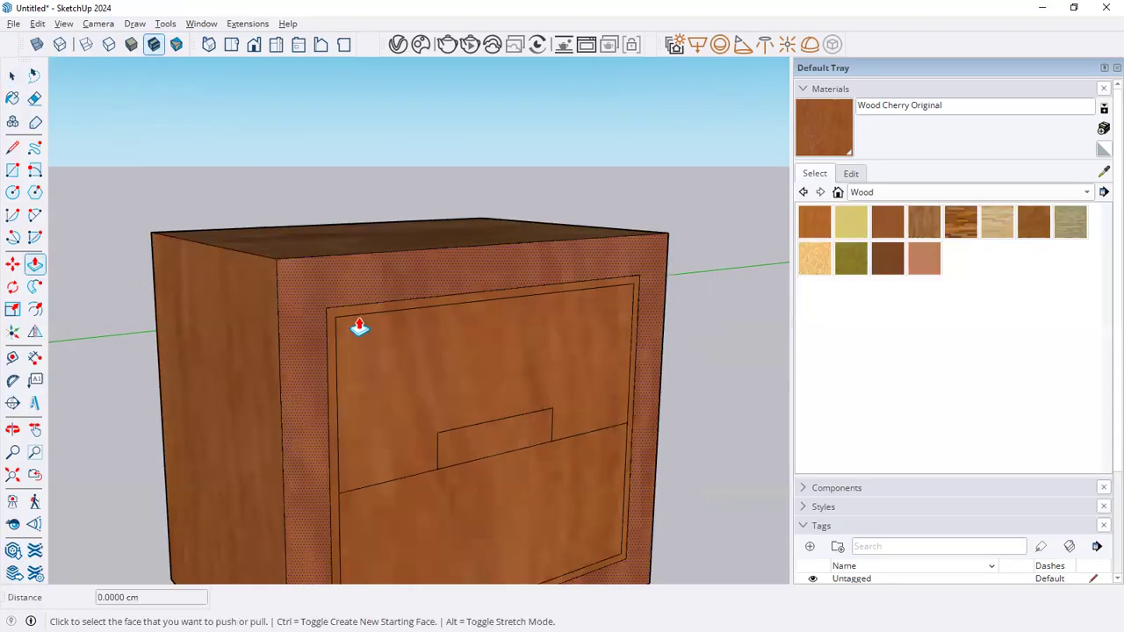
pyautogui.scroll(2, 378, 312)
pyautogui.click(557, 499)
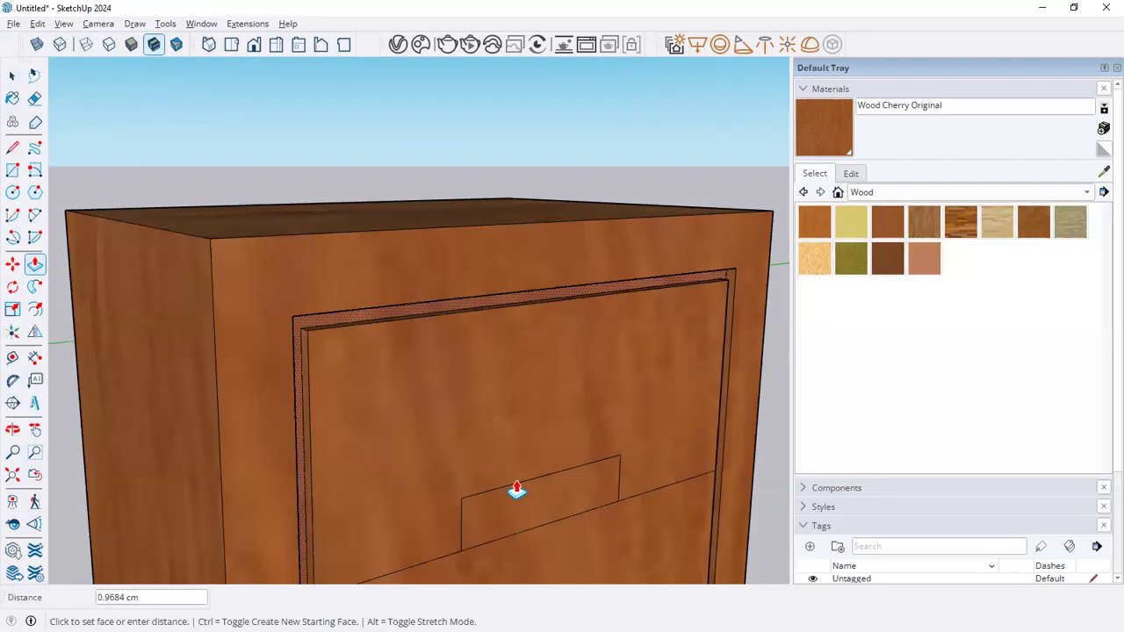
pyautogui.click(513, 448)
pyautogui.scroll(-2, 454, 342)
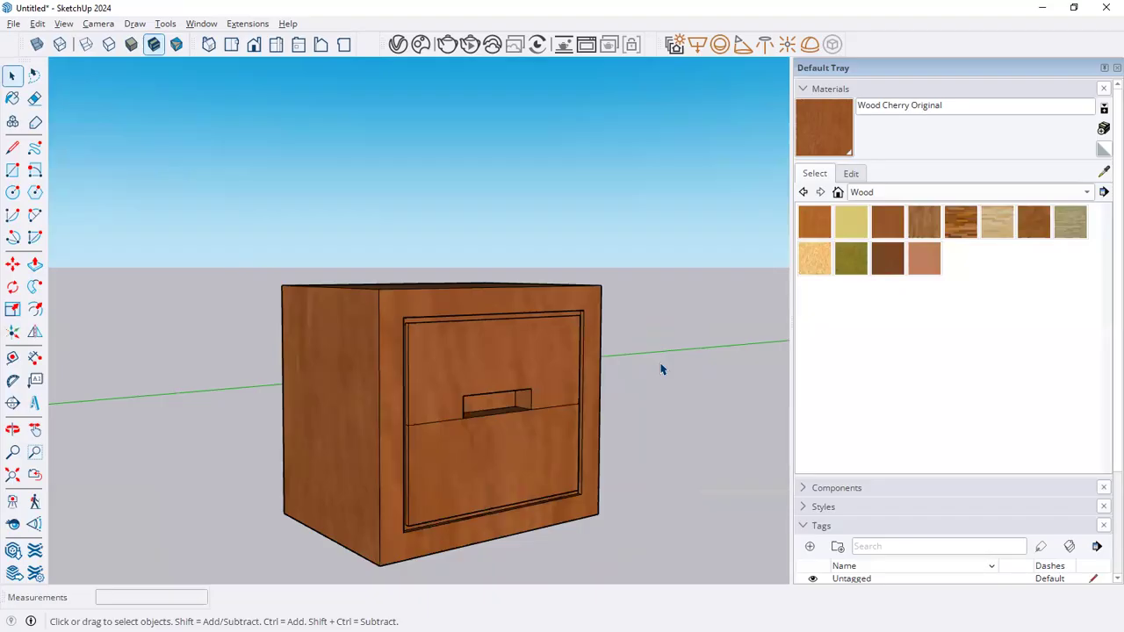
# Start saving the model under a new name and create and open a folder named Sketchup project in 00 Student folder on drive E.
pyautogui.click(14, 24)
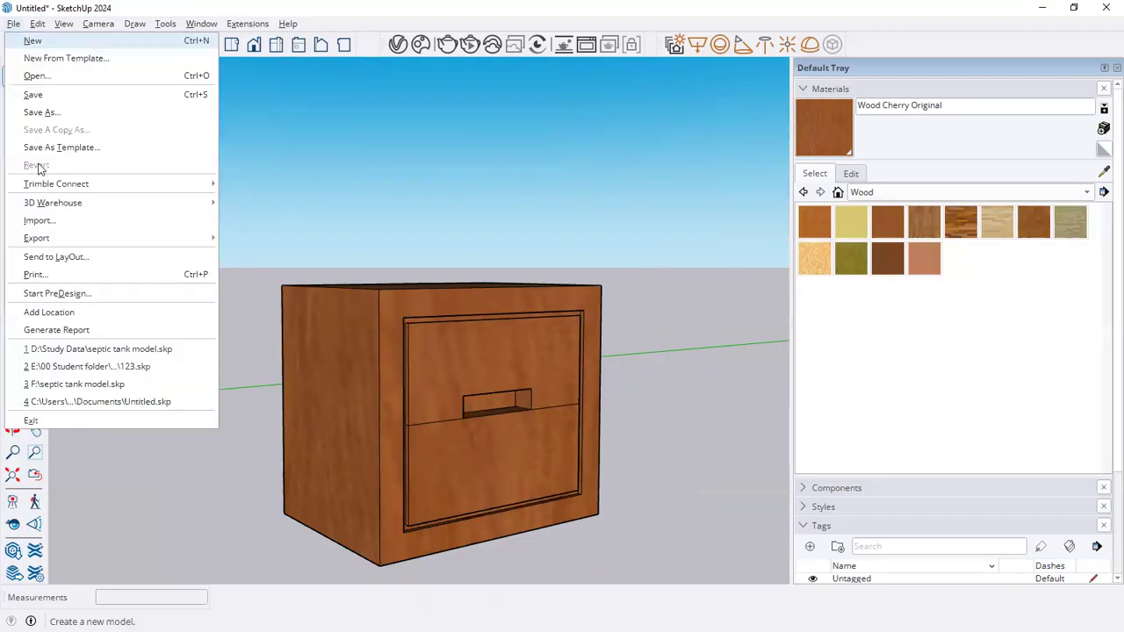
pyautogui.click(44, 112)
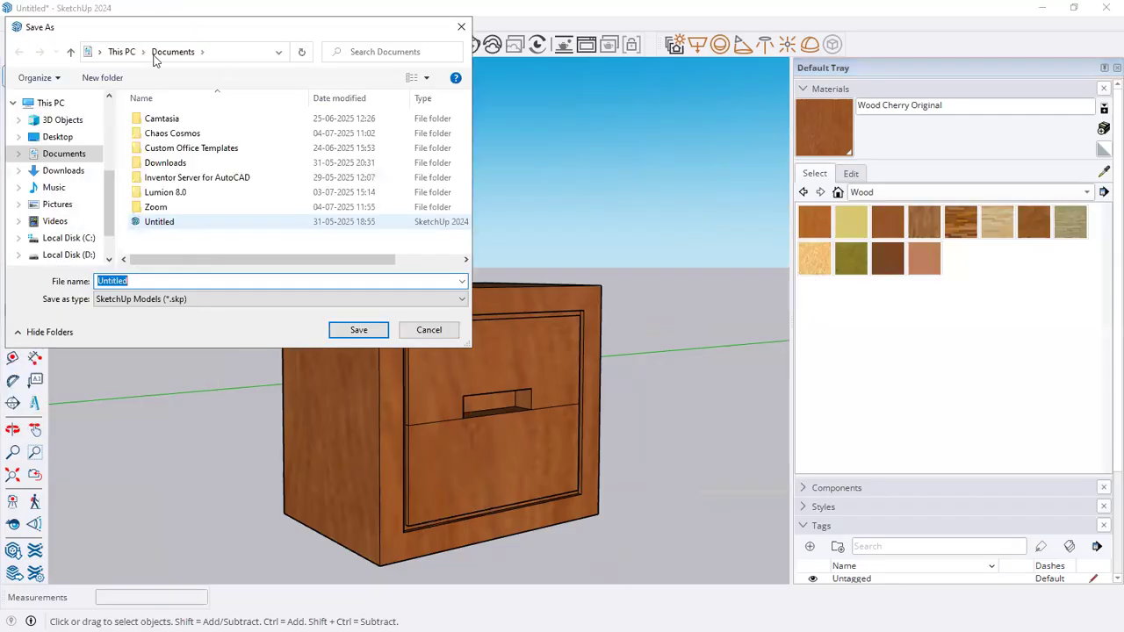
pyautogui.click(88, 256)
pyautogui.scroll(-1, 83, 229)
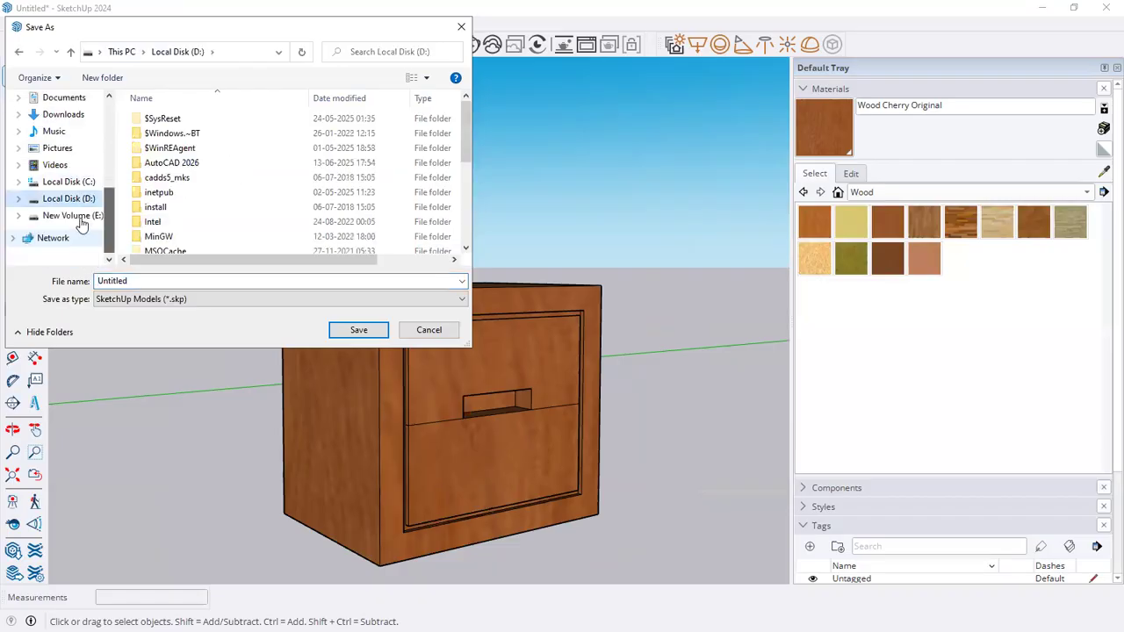
pyautogui.click(78, 220)
pyautogui.doubleClick(174, 118)
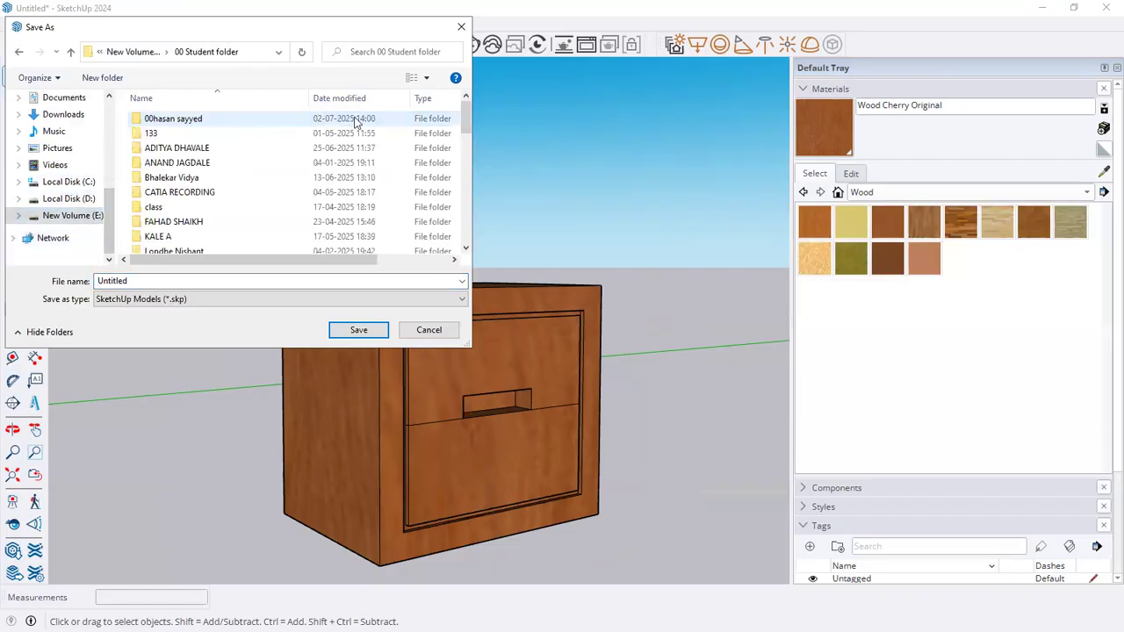
pyautogui.rightClick(237, 157)
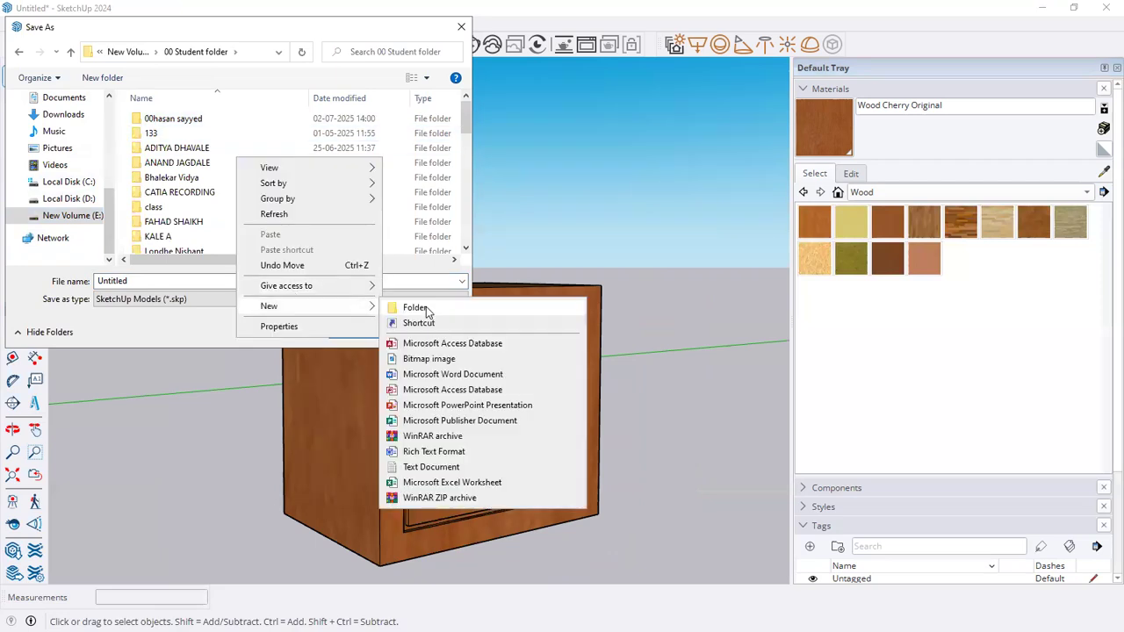
pyautogui.click(426, 309)
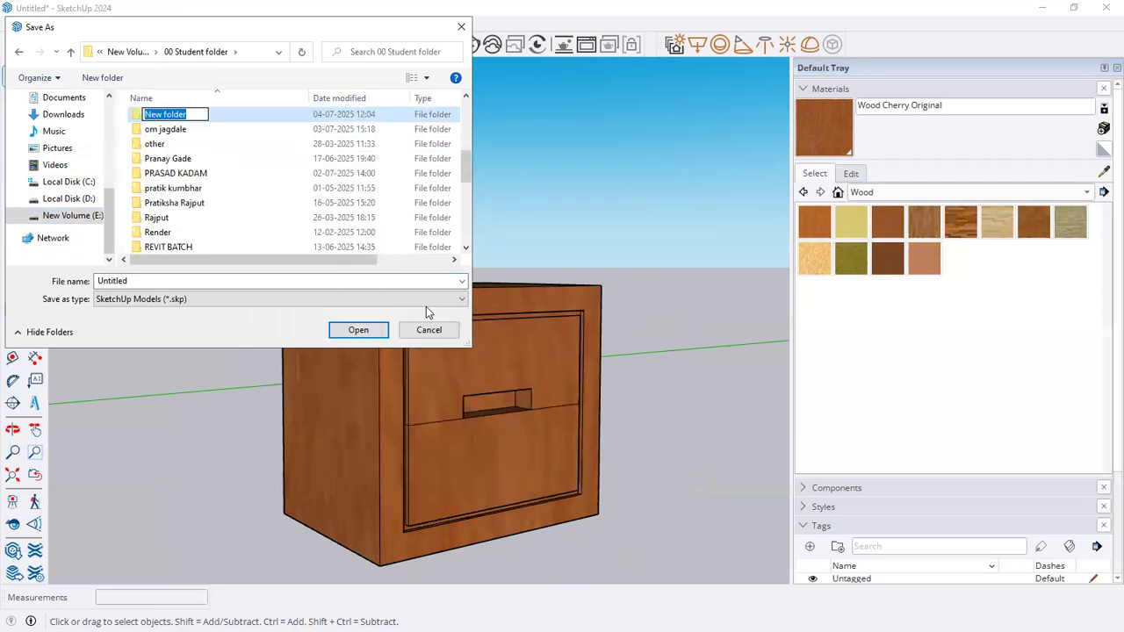
pyautogui.write('s')
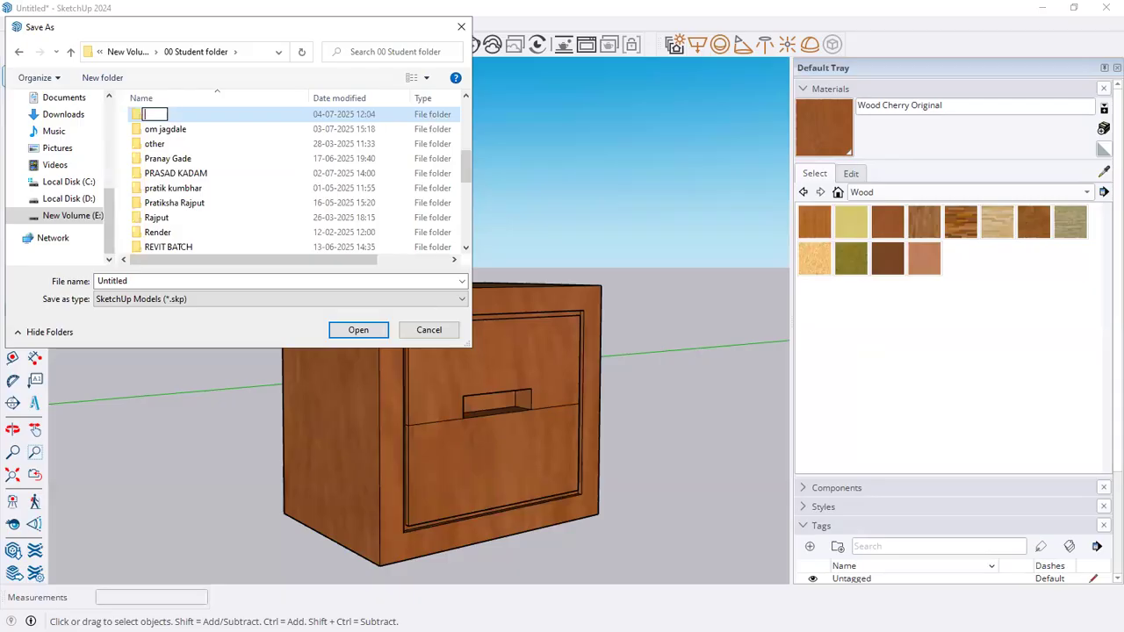
pyautogui.write('k')
pyautogui.press('BackSpace')
pyautogui.write('ketch')
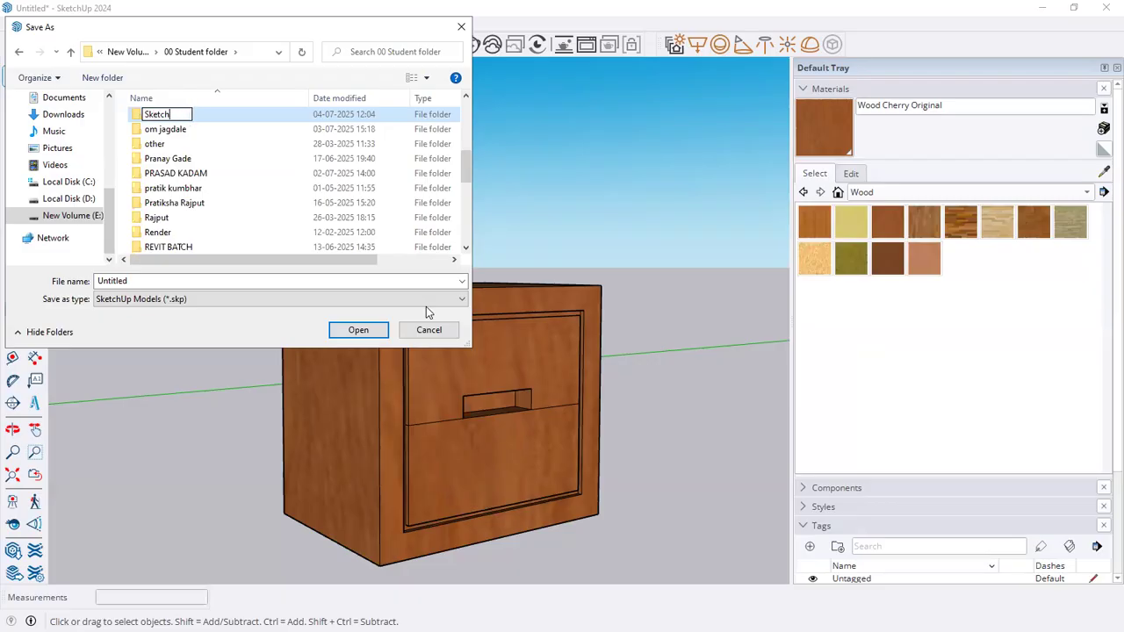
pyautogui.write('up project')
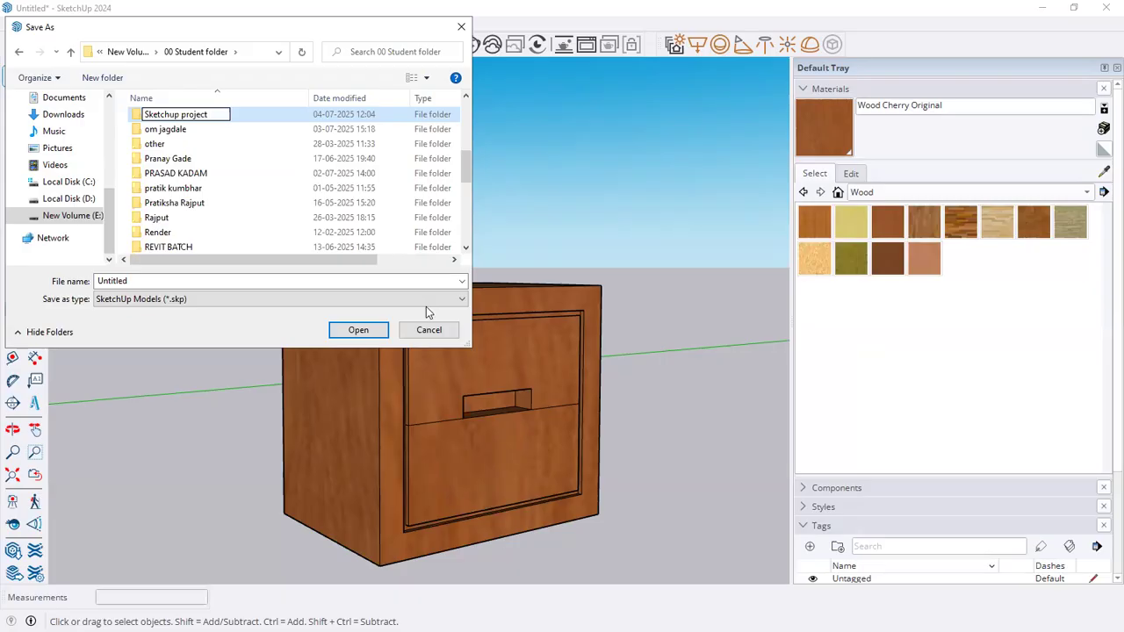
pyautogui.press('Return')
pyautogui.press('Return')
# Name the file 1. counter and save it in the Sketchup project folder.
pyautogui.click(146, 281)
pyautogui.doubleClick(153, 281)
pyautogui.write('1. tab')
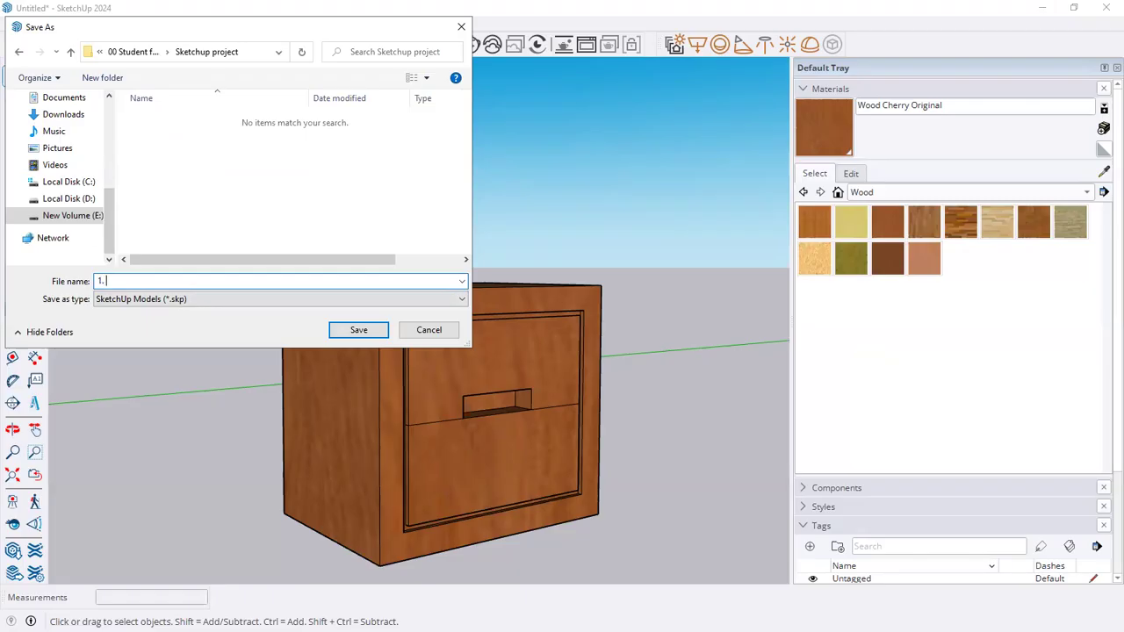
pyautogui.press('BackSpace')
pyautogui.press('BackSpace')
pyautogui.press('BackSpace')
pyautogui.press('BackSpace')
pyautogui.write('counter')
pyautogui.click(339, 331)
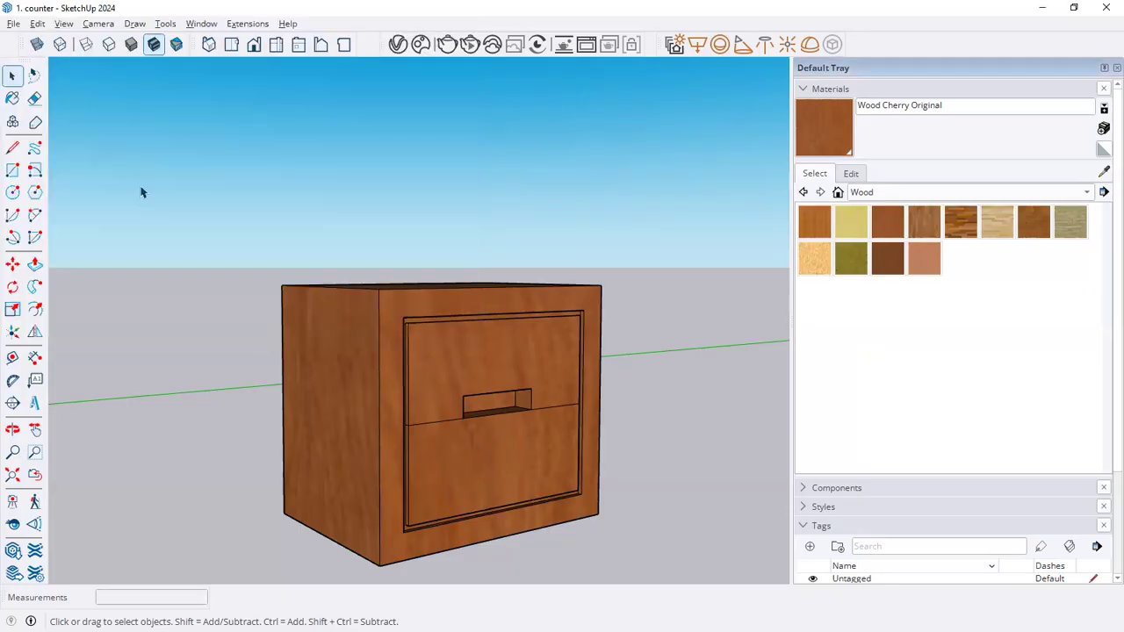
# Start a new blank model and check the desk drawing on page 43 of CIVIL PRACTICE BOOK.pdf in Adobe Reader.
pyautogui.click(14, 25)
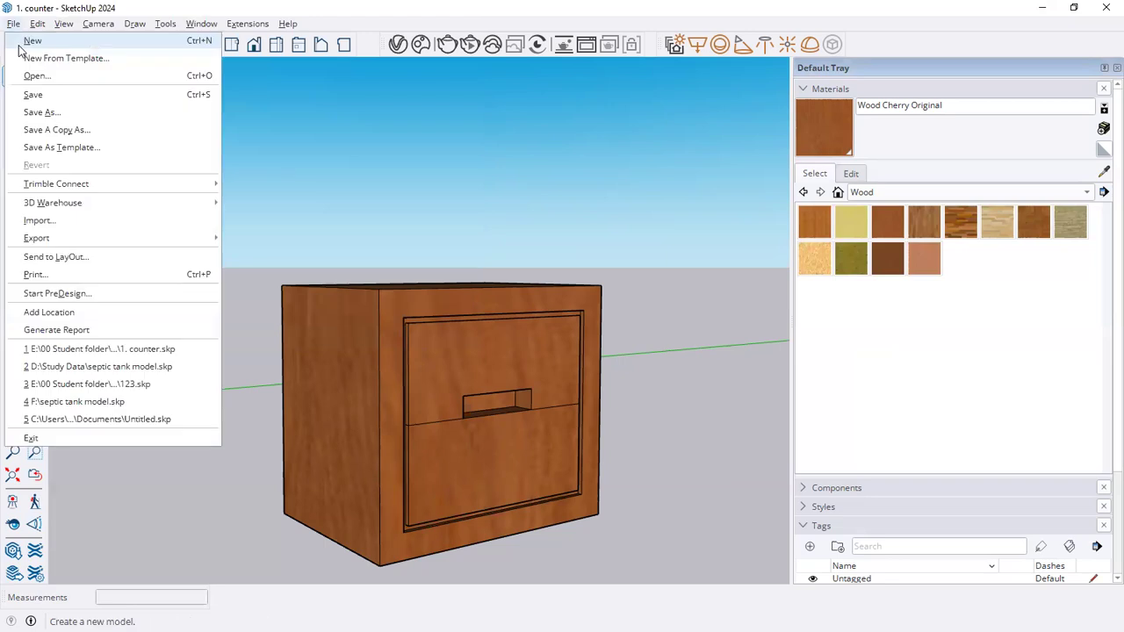
pyautogui.click(20, 46)
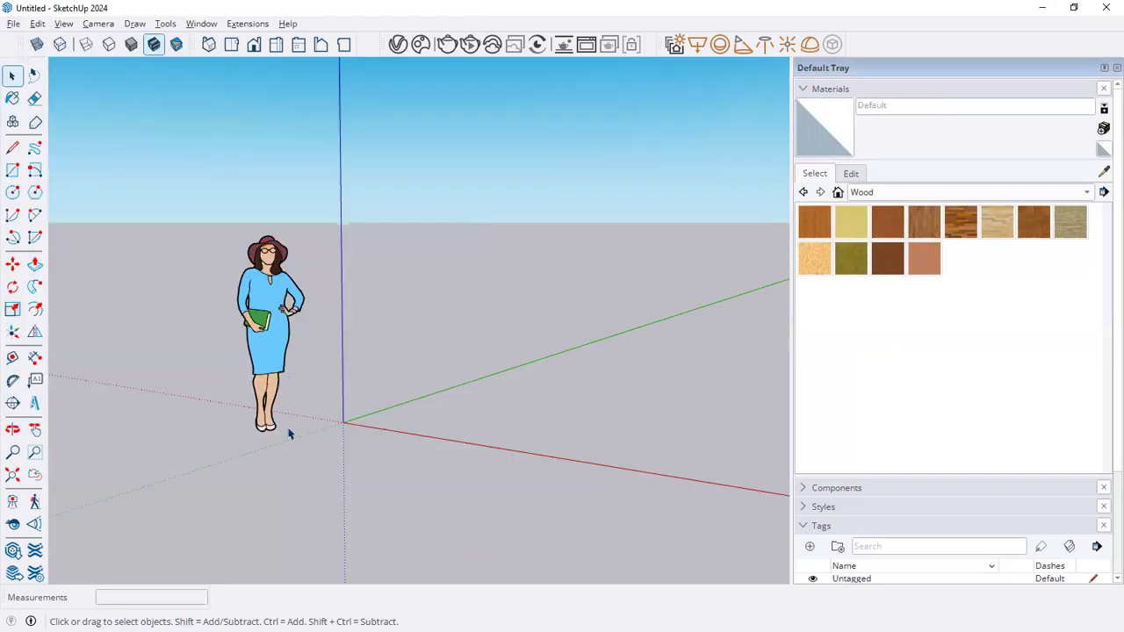
pyautogui.click(201, 24)
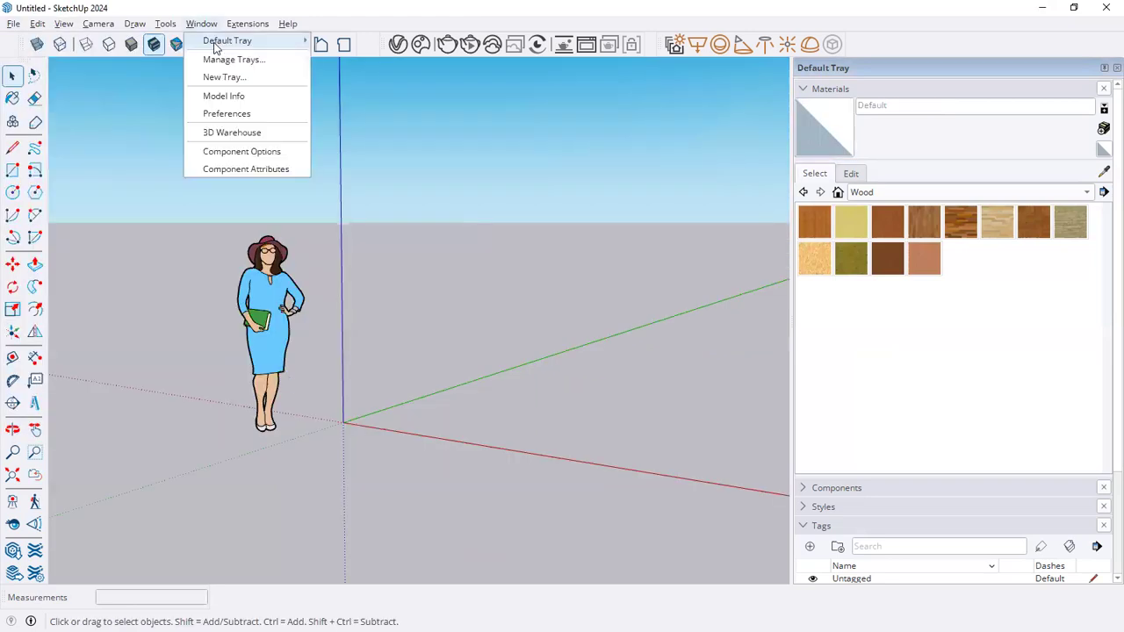
pyautogui.click(530, 254)
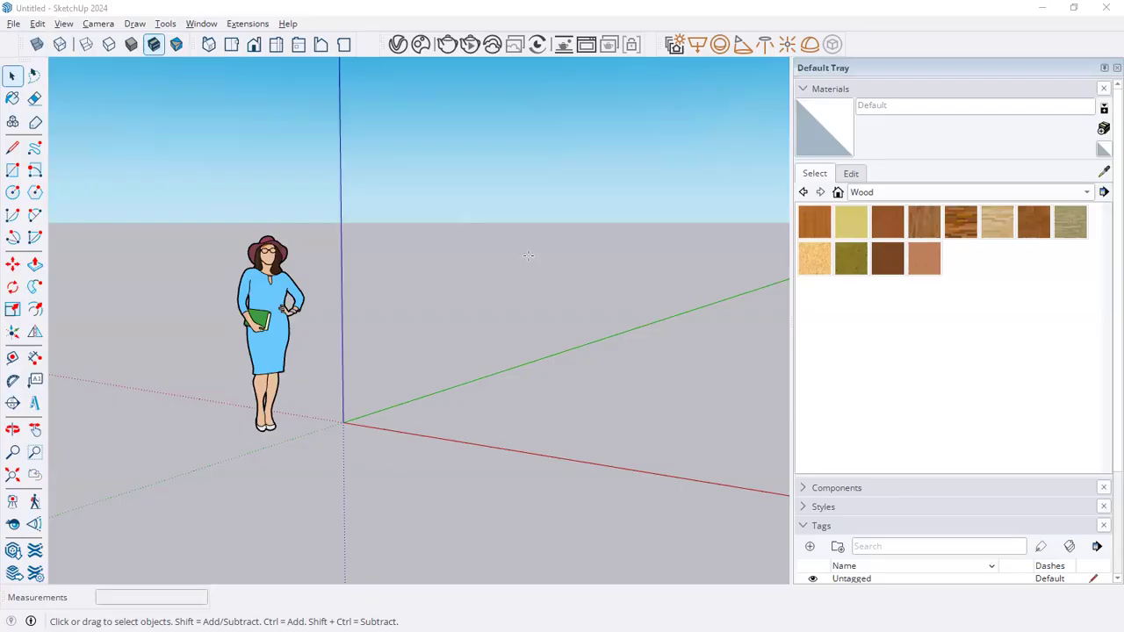
pyautogui.hotkey('alt', 'Tab')
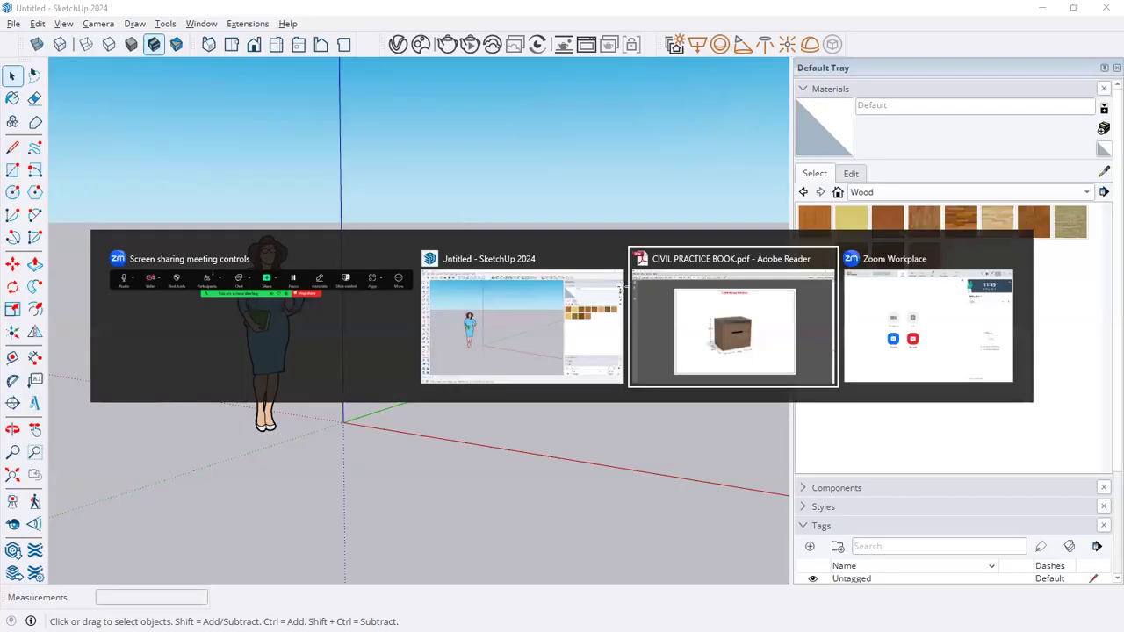
pyautogui.keyDown('ctrl'); pyautogui.scroll(3, 622, 287); pyautogui.keyUp('ctrl')
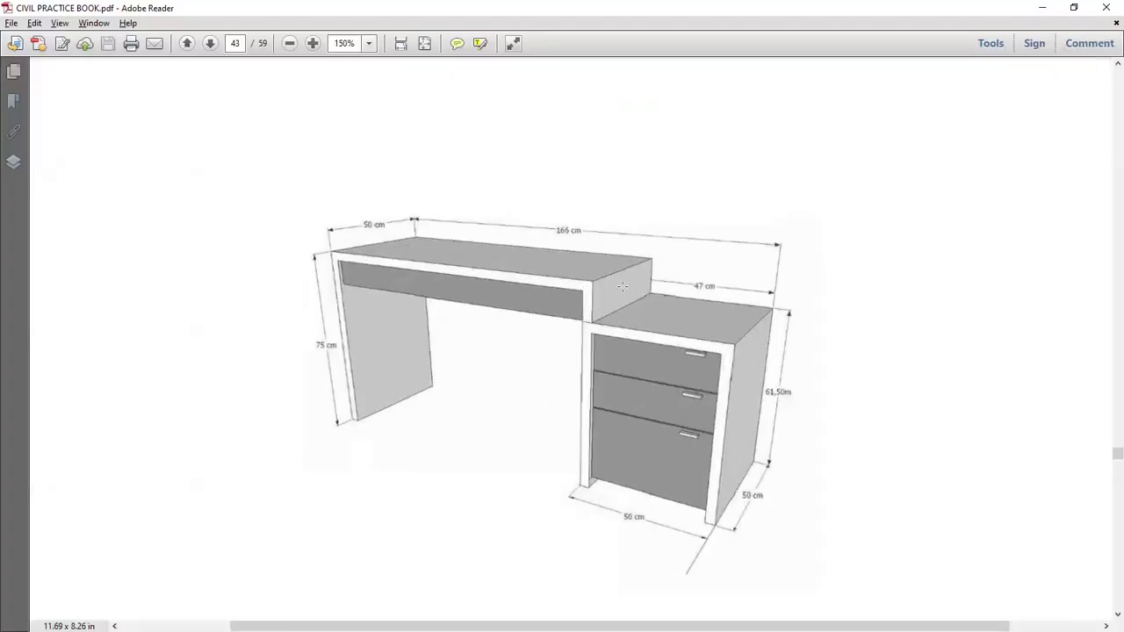
pyautogui.hotkey('alt', 'Tab')
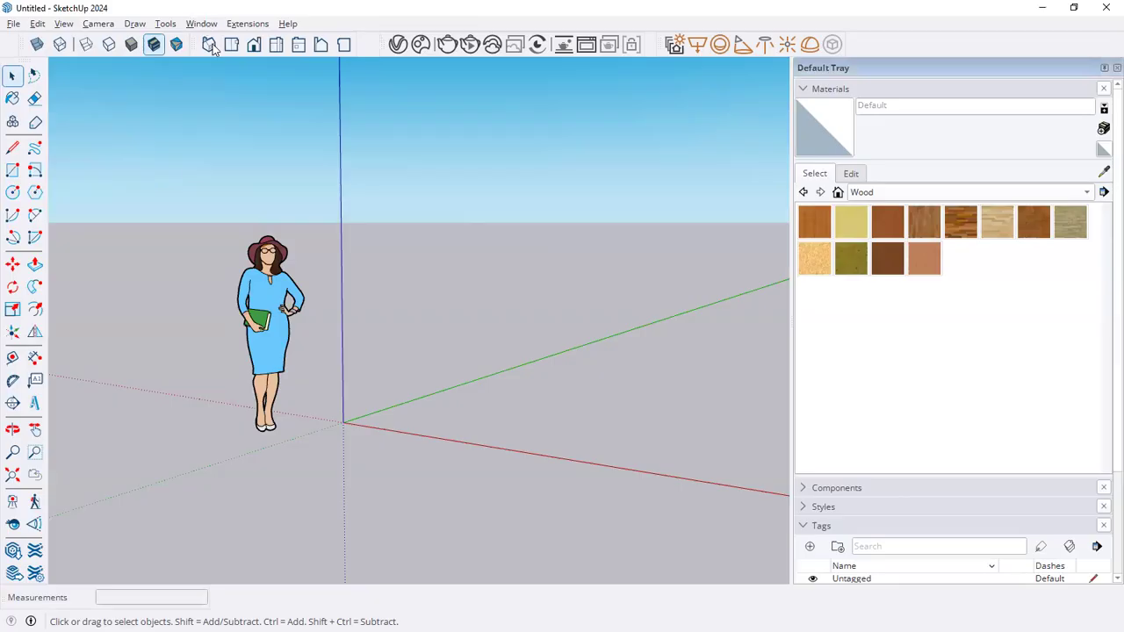
# Set the new model's measurement units to decimal format with lengths in centimetres.
pyautogui.click(201, 24)
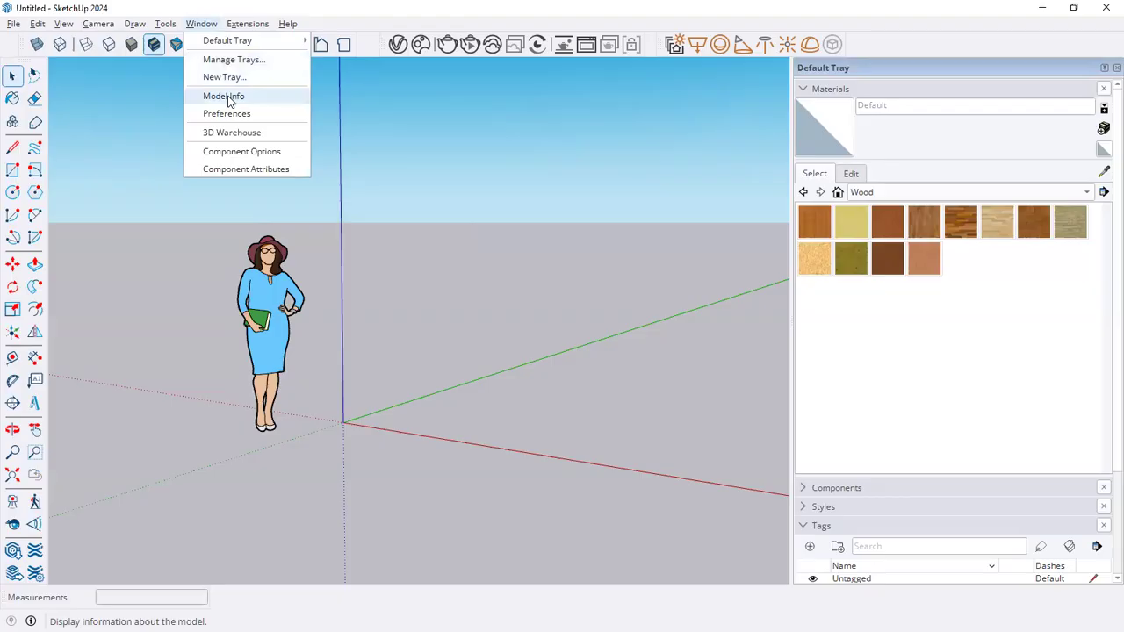
pyautogui.click(226, 96)
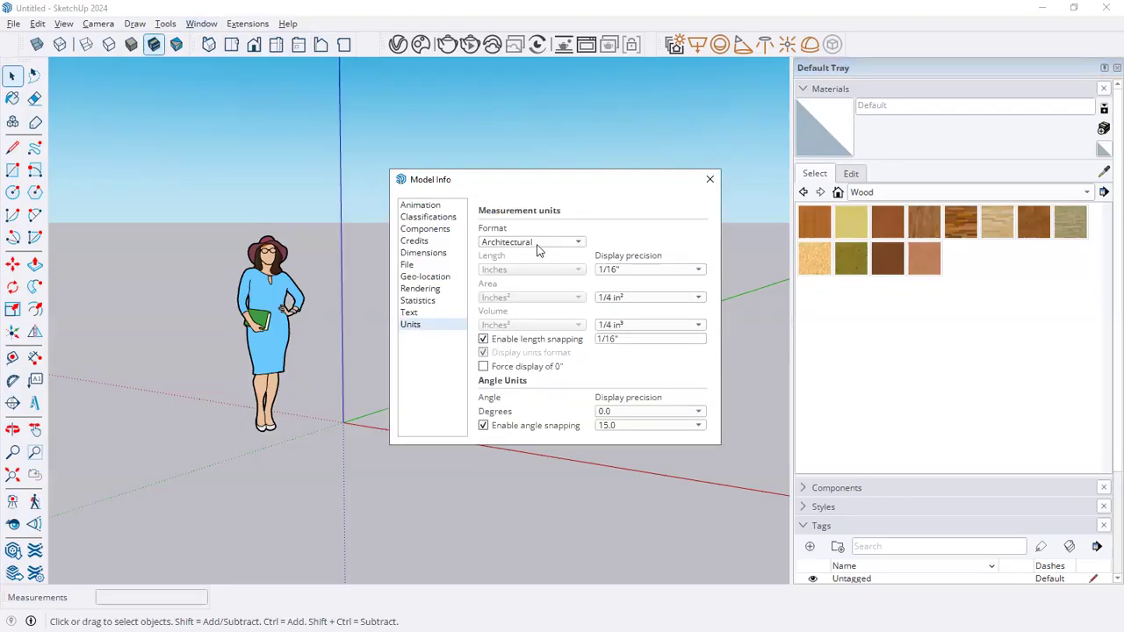
pyautogui.click(540, 250)
pyautogui.click(525, 279)
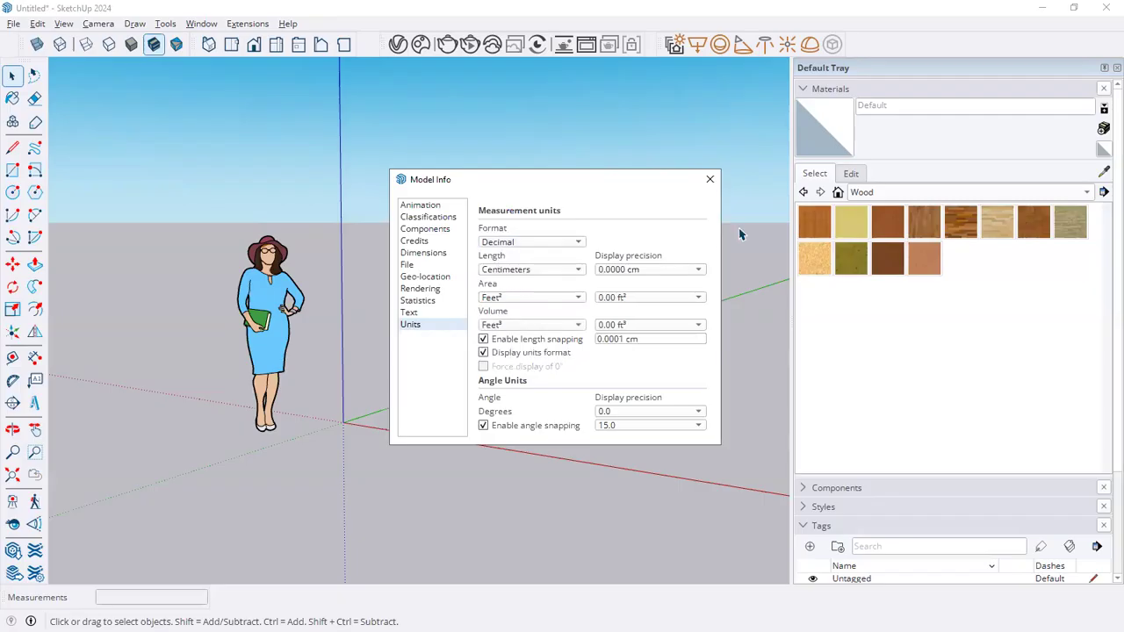
pyautogui.click(710, 180)
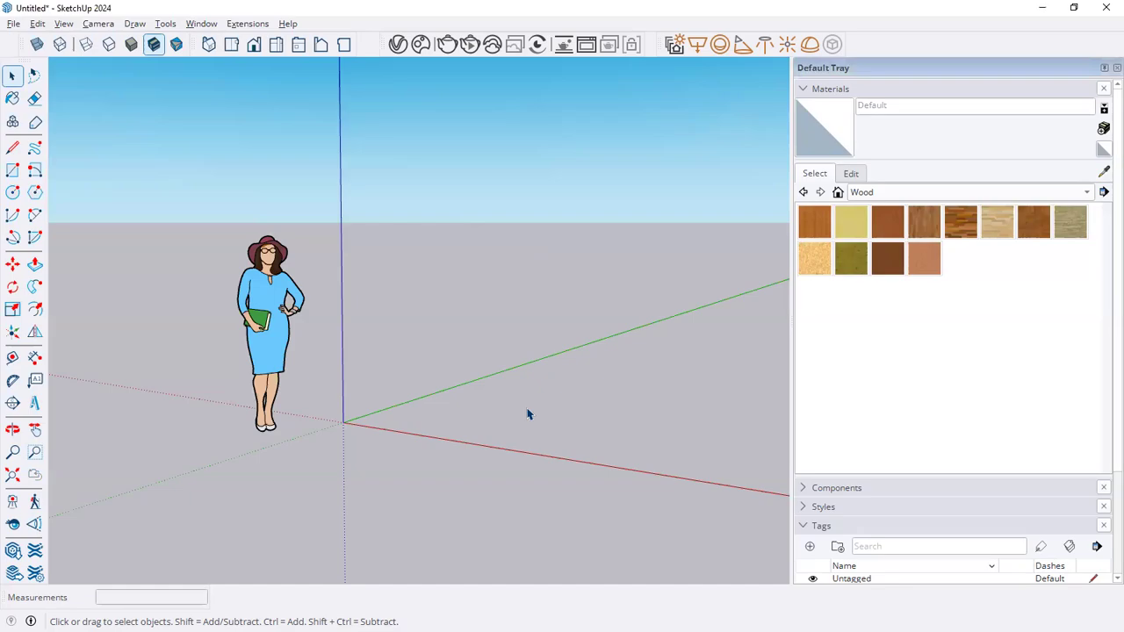
# Switch to the practice book in Adobe Reader and examine the width and depth dimensions at the drawer unit's base.
pyautogui.hotkey('alt', 'Tab')
pyautogui.hotkey('alt', 'Tab')
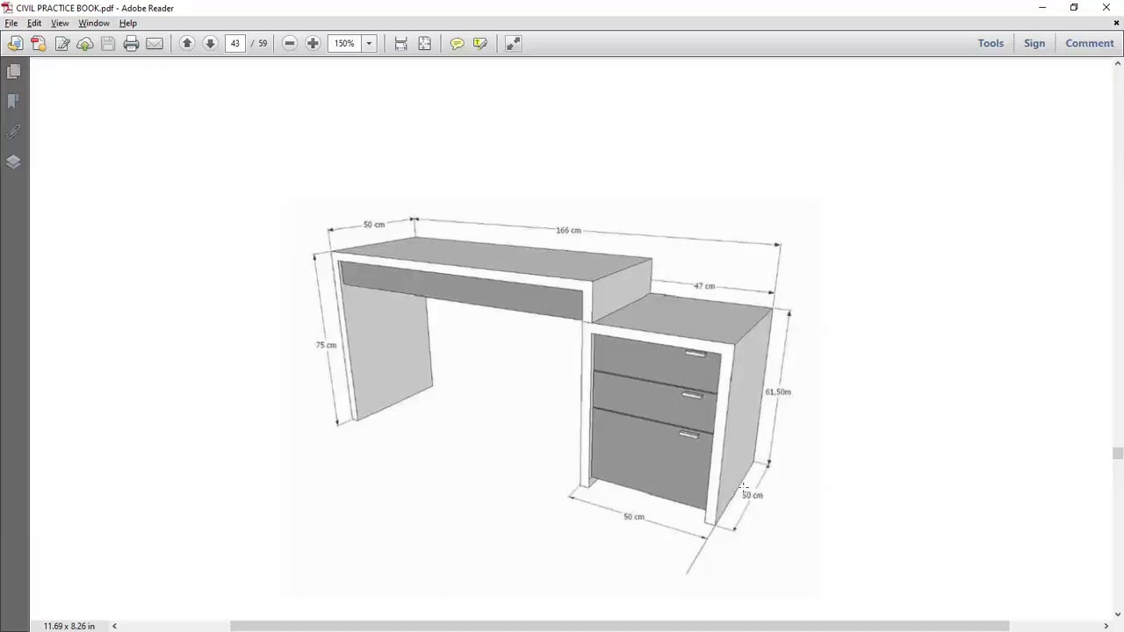
pyautogui.moveTo(781, 514)
pyautogui.mouseDown()
pyautogui.moveTo(780, 503)
pyautogui.moveTo(762, 516)
pyautogui.mouseUp()
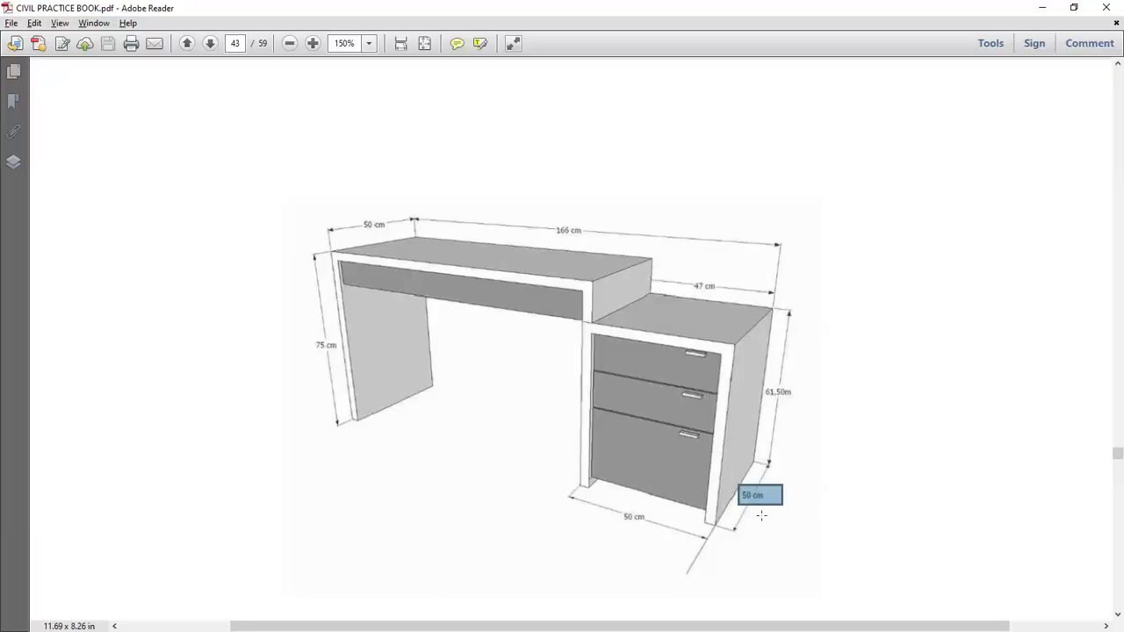
pyautogui.click(754, 505)
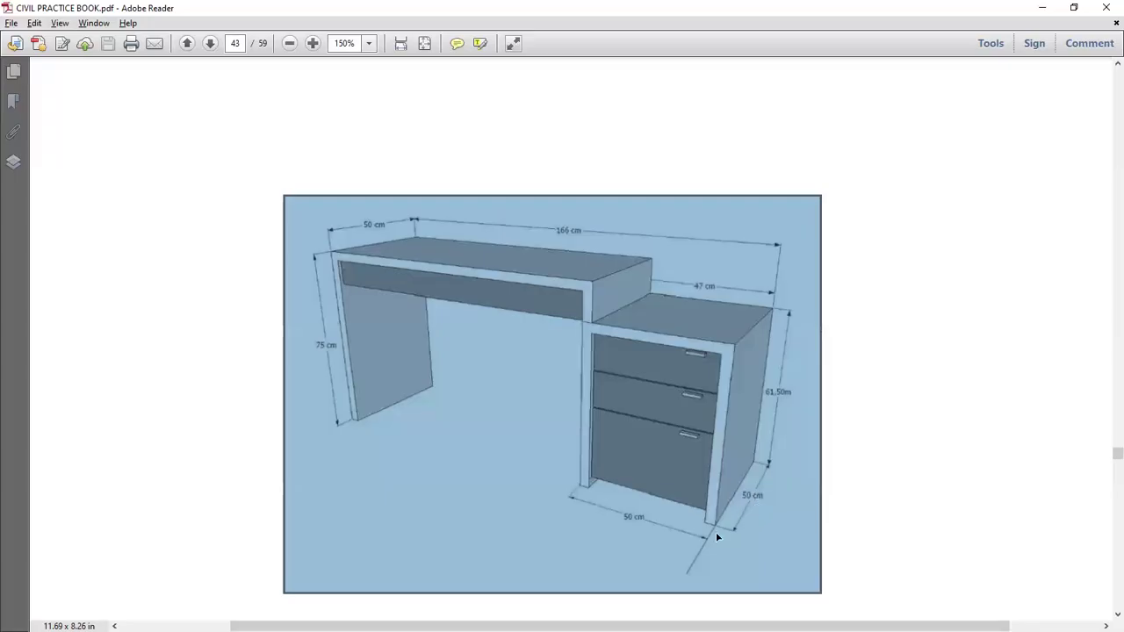
pyautogui.click(904, 492)
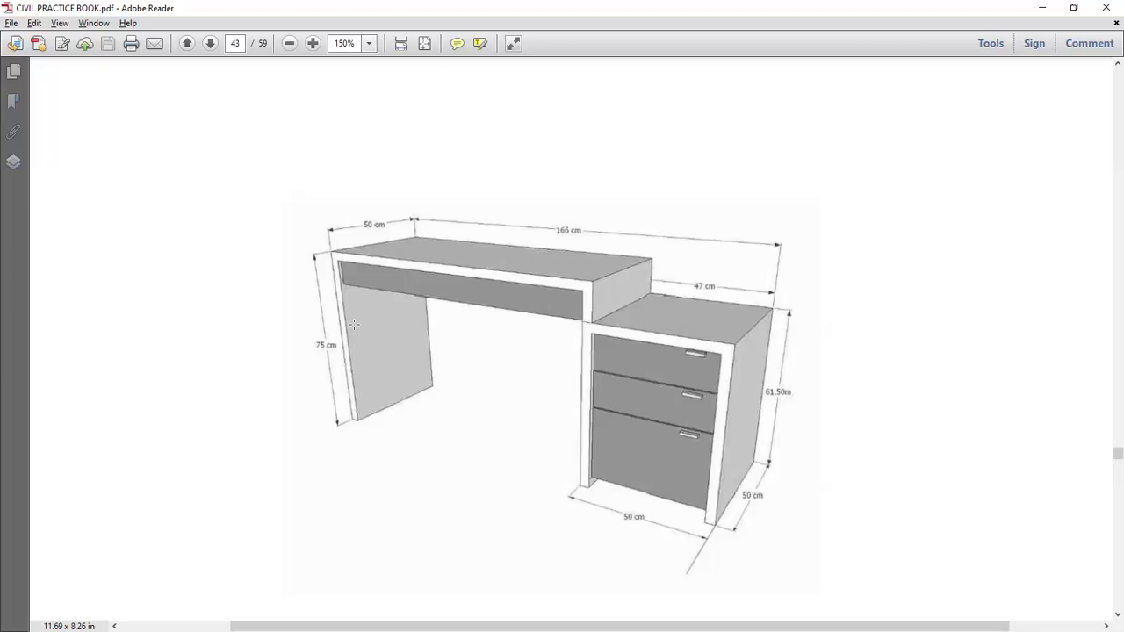
# Examine the height, depth and bottom corner of the desk's left side panel in the practice book drawing.
pyautogui.moveTo(303, 336); pyautogui.dragTo(351, 353)
pyautogui.moveTo(351, 353); pyautogui.dragTo(351, 353)
pyautogui.moveTo(355, 214); pyautogui.dragTo(388, 233)
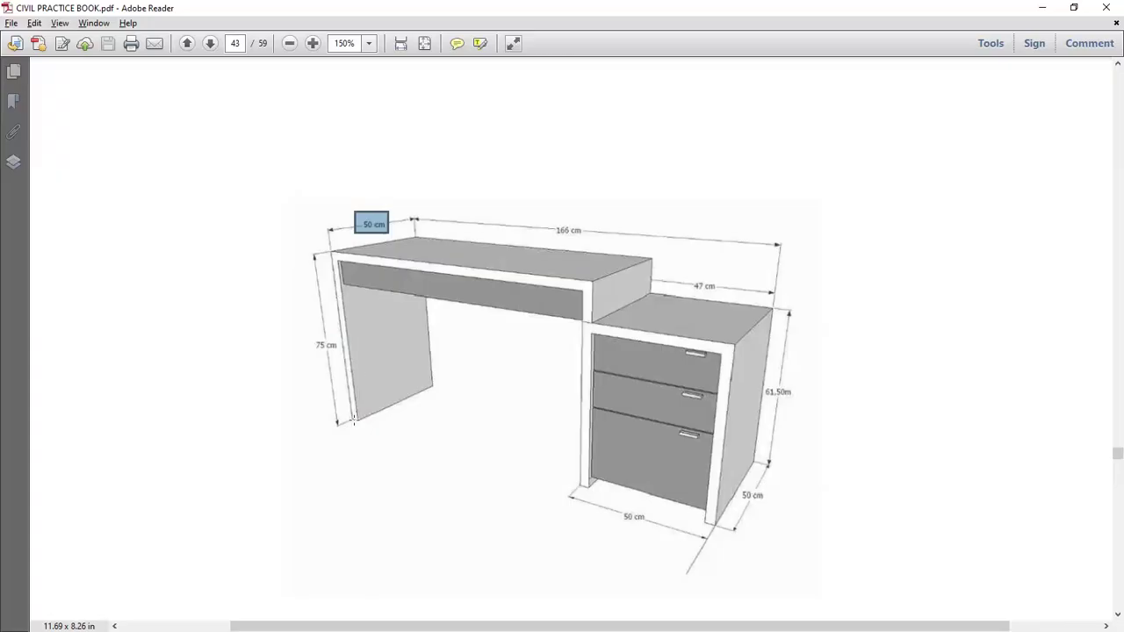
pyautogui.keyDown('ctrl'); pyautogui.scroll(1, 354, 422); pyautogui.keyUp('ctrl')
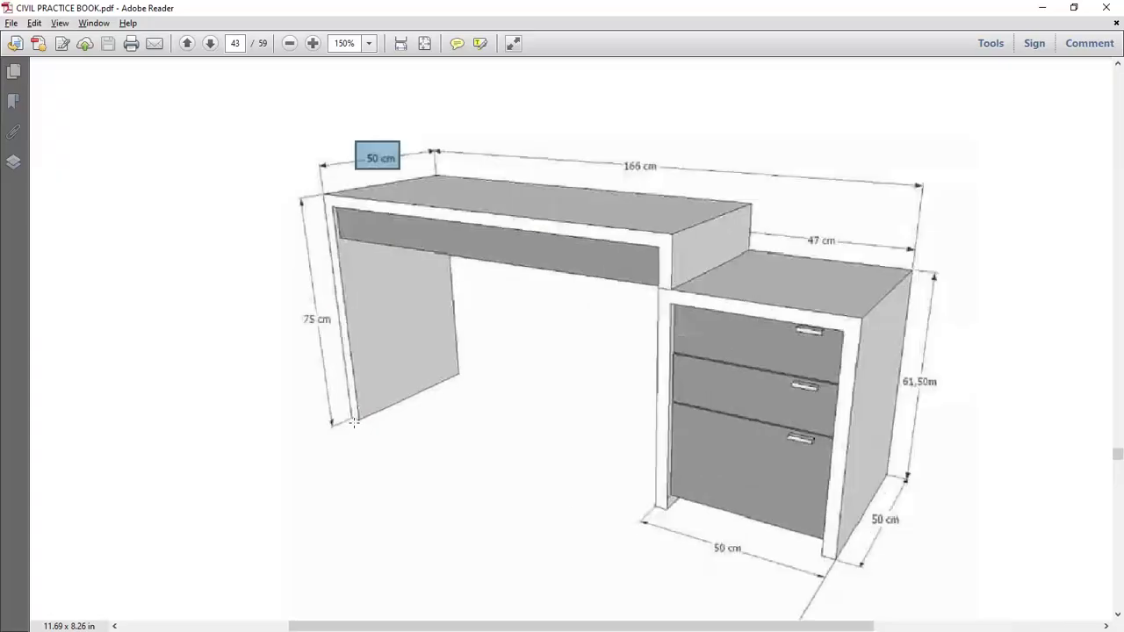
pyautogui.keyDown('ctrl'); pyautogui.scroll(2, 354, 423); pyautogui.keyUp('ctrl')
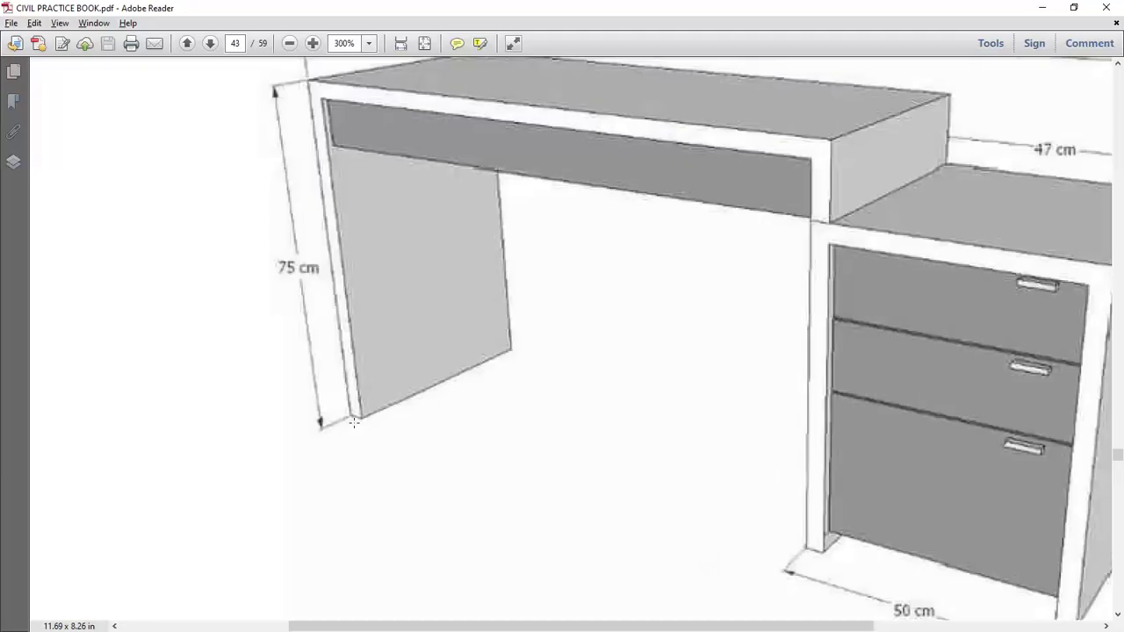
pyautogui.keyDown('ctrl'); pyautogui.scroll(-1, 354, 422); pyautogui.keyUp('ctrl')
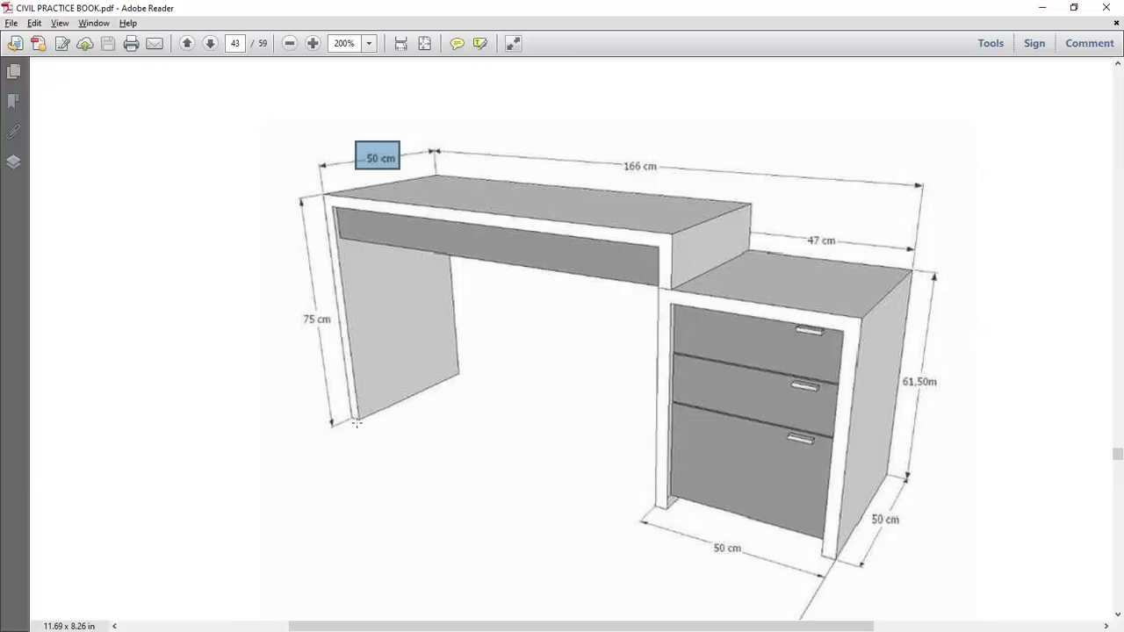
pyautogui.moveTo(348, 410); pyautogui.dragTo(372, 431)
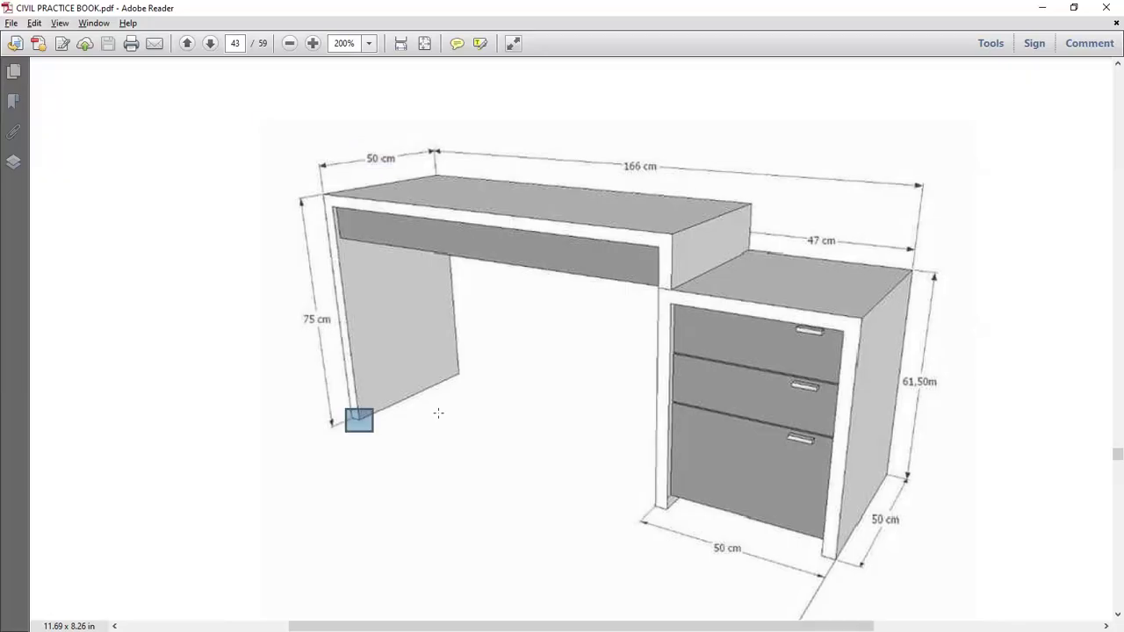
pyautogui.click(393, 397)
pyautogui.click(364, 403)
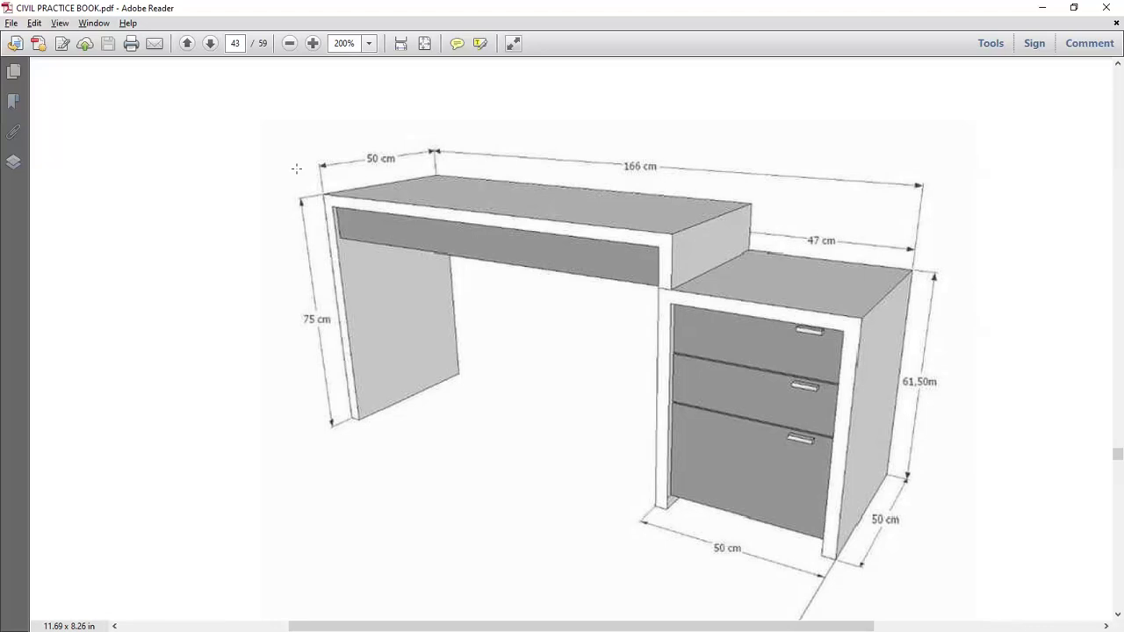
pyautogui.moveTo(292, 167); pyautogui.dragTo(489, 408)
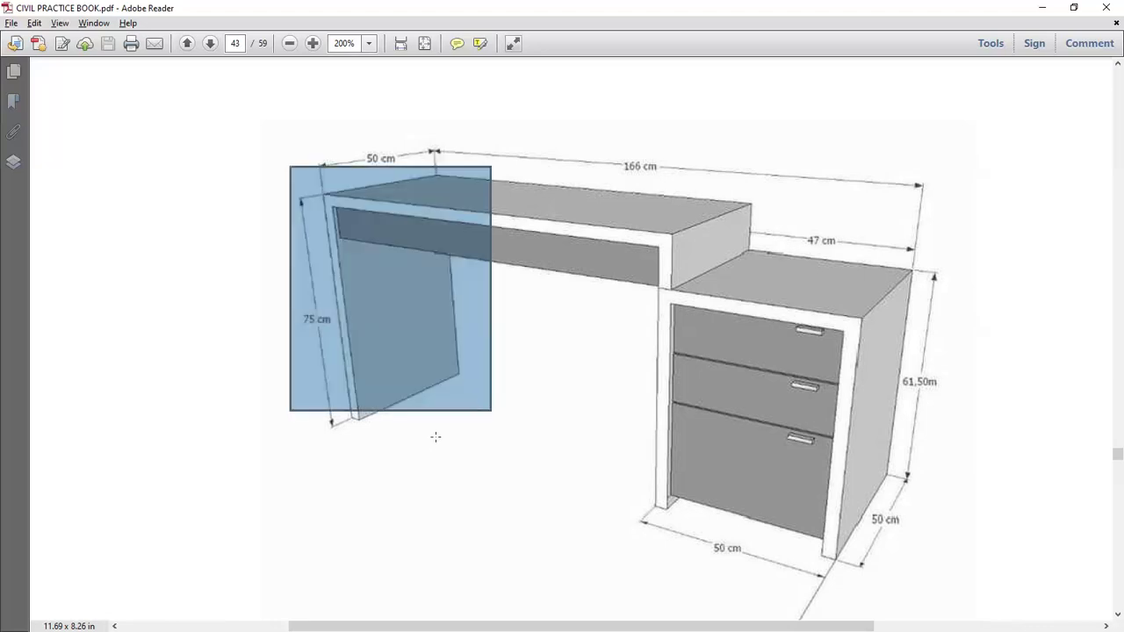
# Switch to SketchUp and draw an upright 50 x 75 cm rectangle perpendicular to the red axis as the desk's side panel.
pyautogui.hotkey('alt', 'Tab')
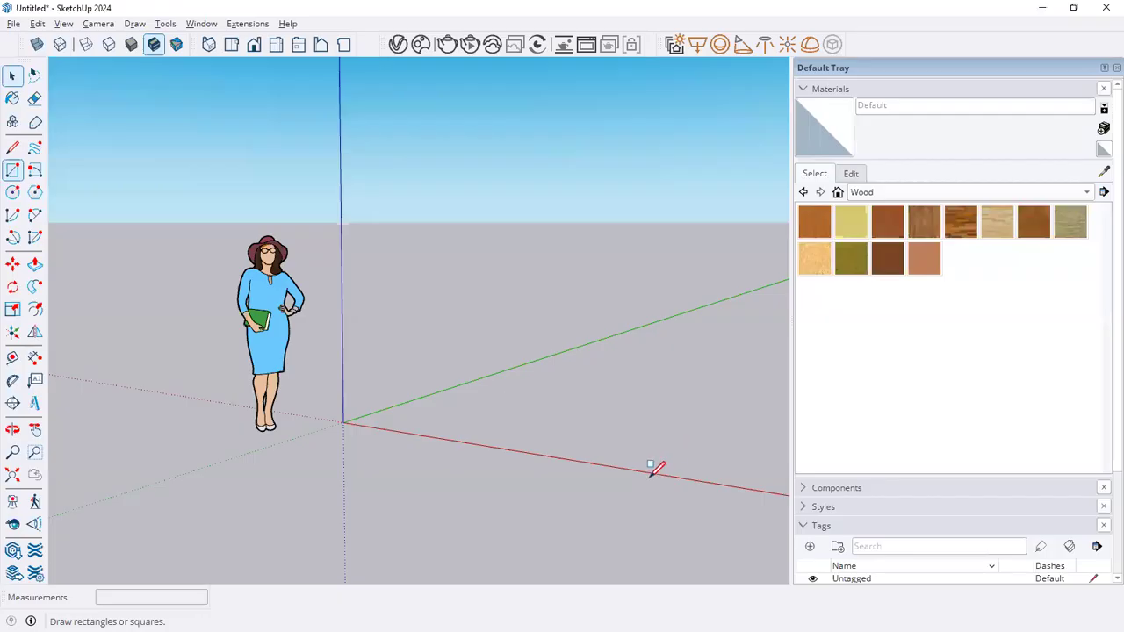
pyautogui.click(488, 413)
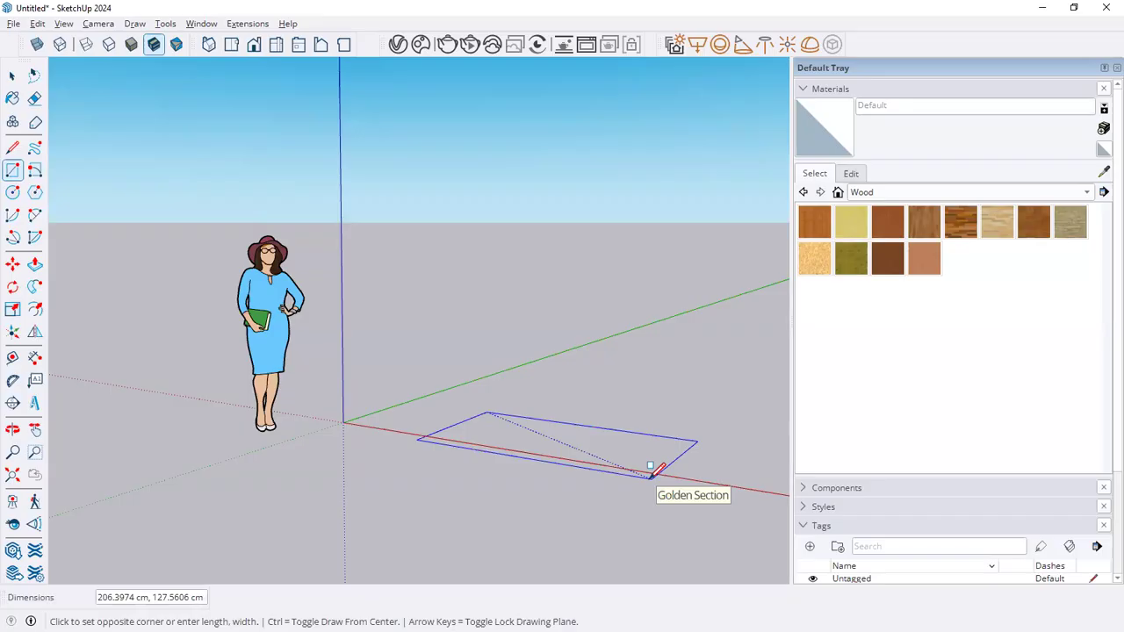
pyautogui.press('Left')
pyautogui.press('Right')
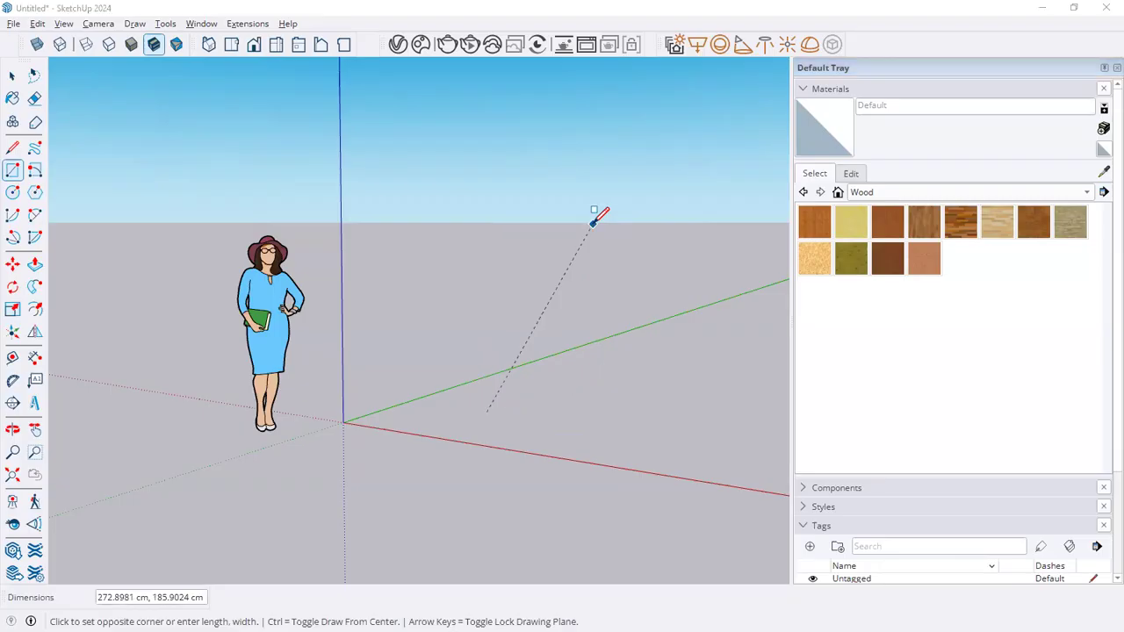
pyautogui.hotkey('alt', 'Tab')
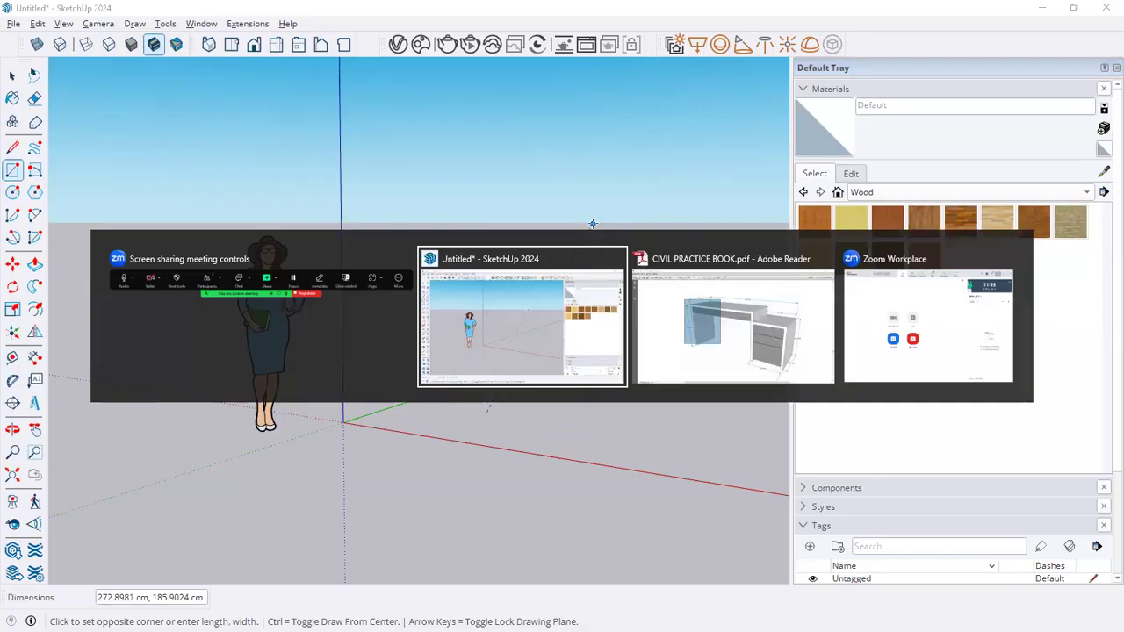
pyautogui.hotkey('alt', 'Tab')
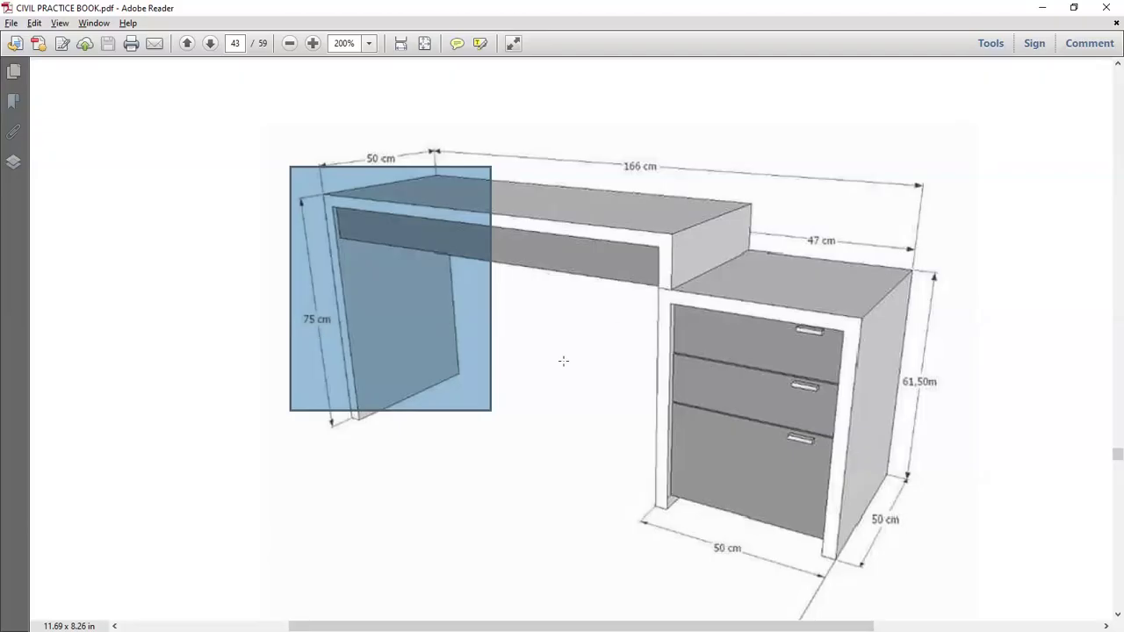
pyautogui.hotkey('alt', 'Tab')
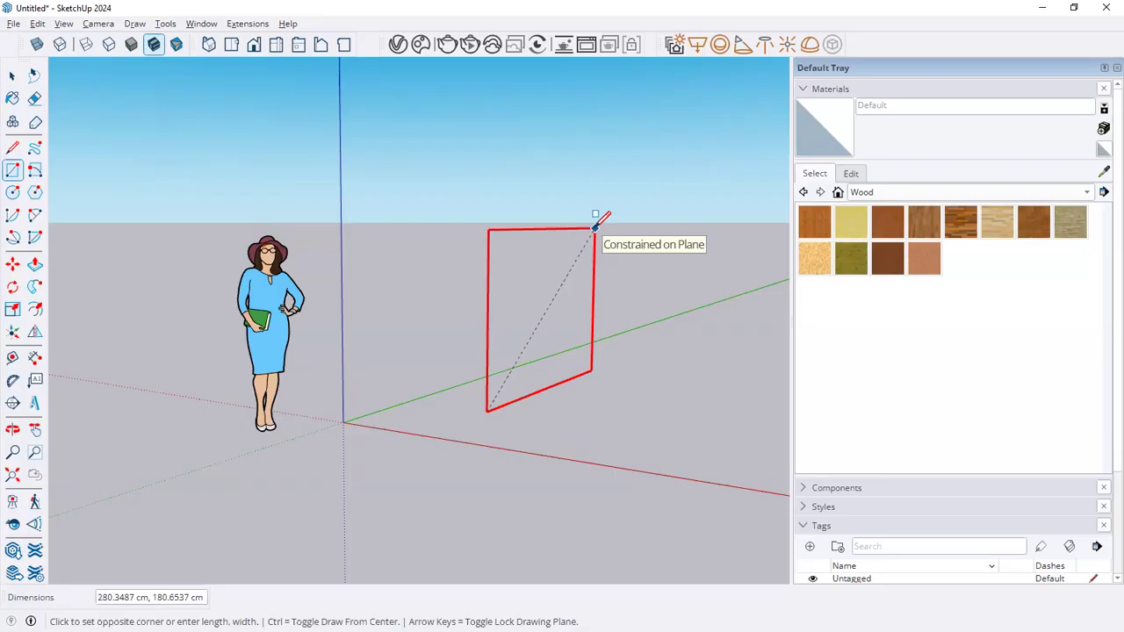
pyautogui.write('50')
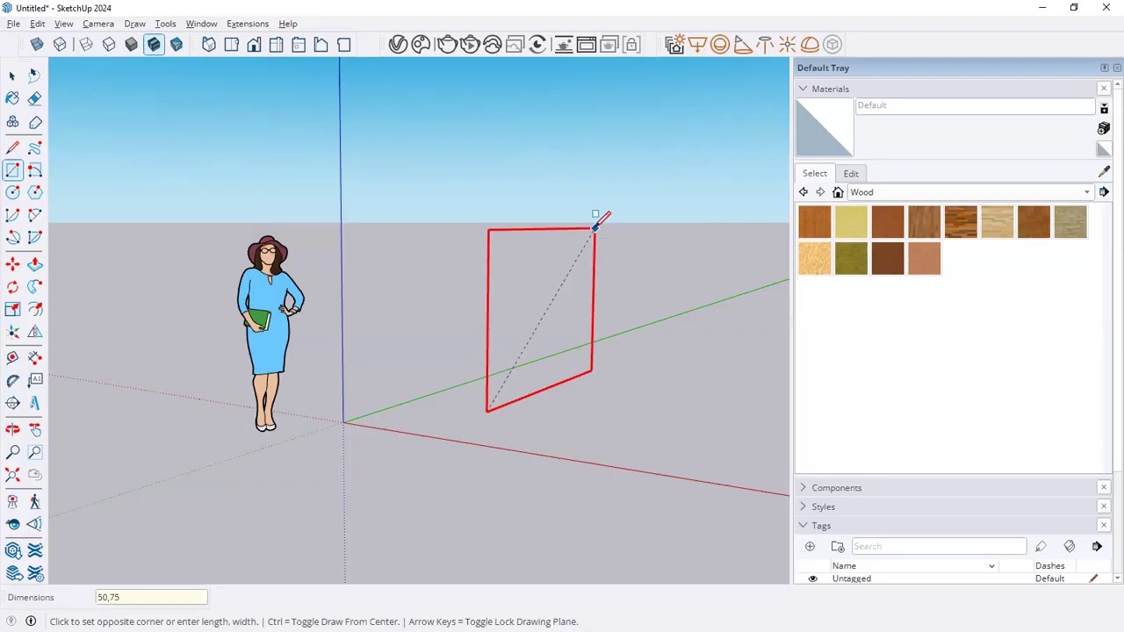
pyautogui.write(',75')
pyautogui.press('Return')
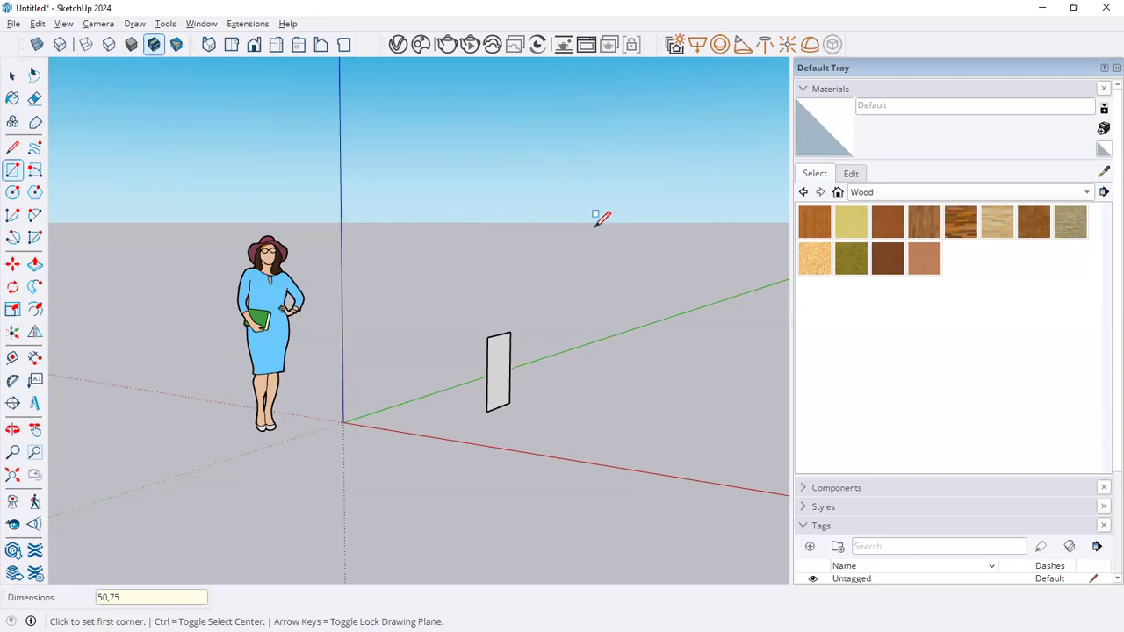
pyautogui.press('space')
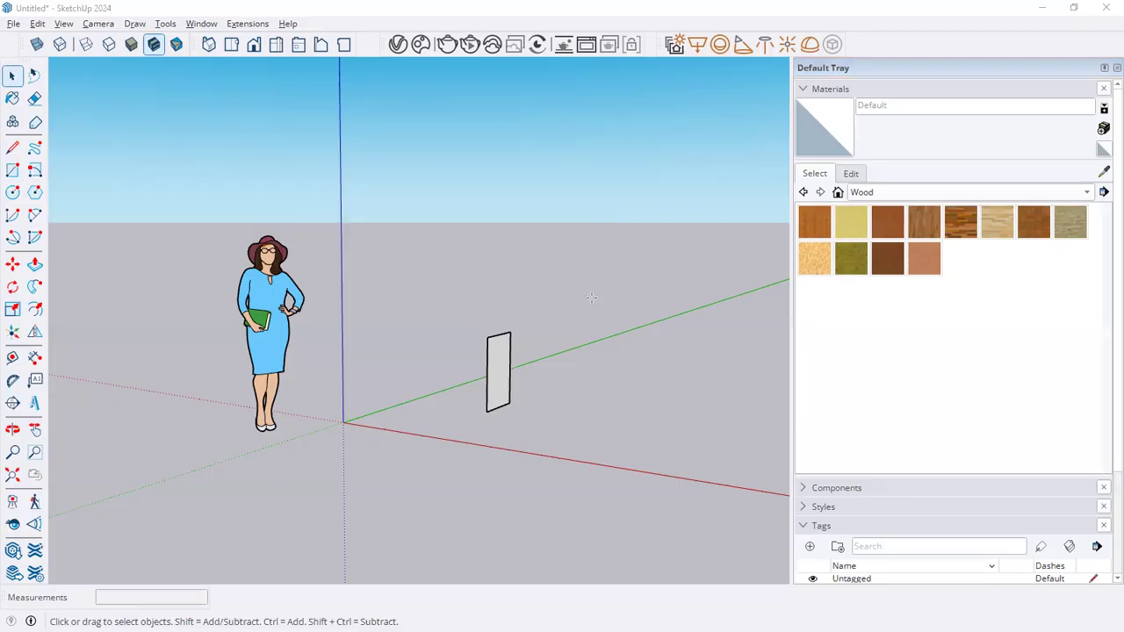
# Switch to the practice book in Adobe Reader and examine the thickness at the bottom corner of the desk's left side panel.
pyautogui.hotkey('alt', 'Tab')
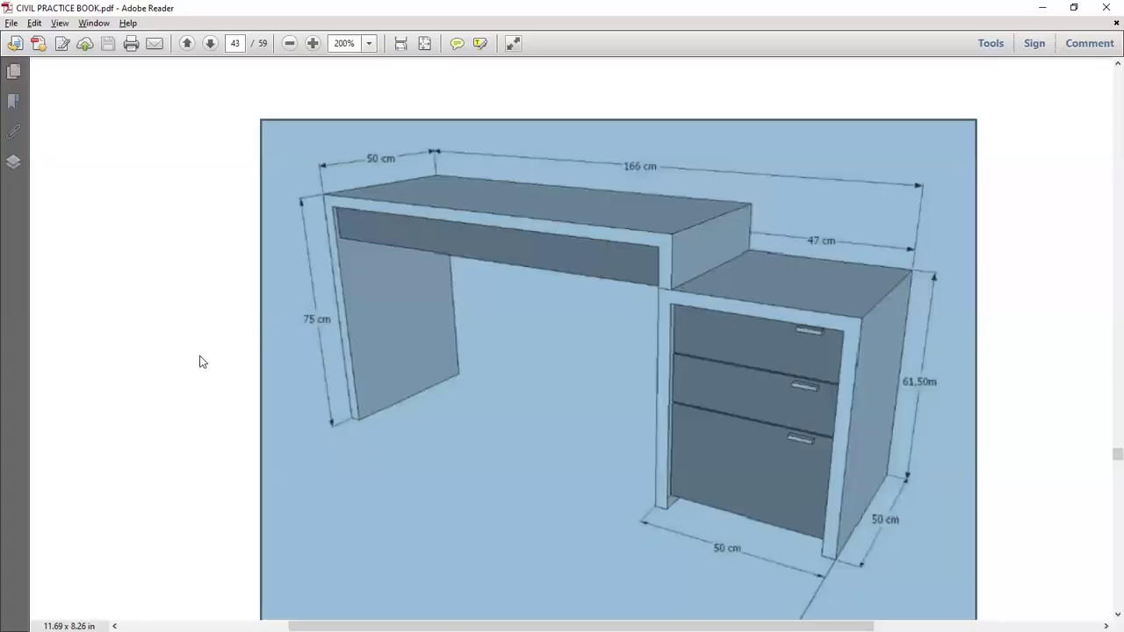
pyautogui.click(373, 424)
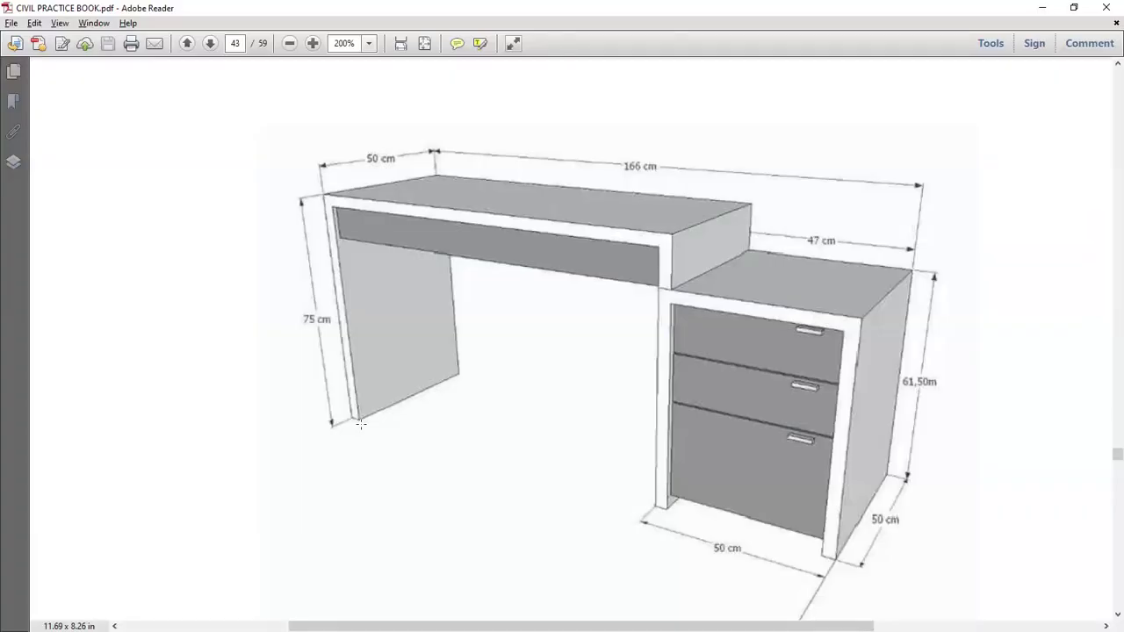
pyautogui.keyDown('ctrl'); pyautogui.scroll(3, 347, 433); pyautogui.keyUp('ctrl')
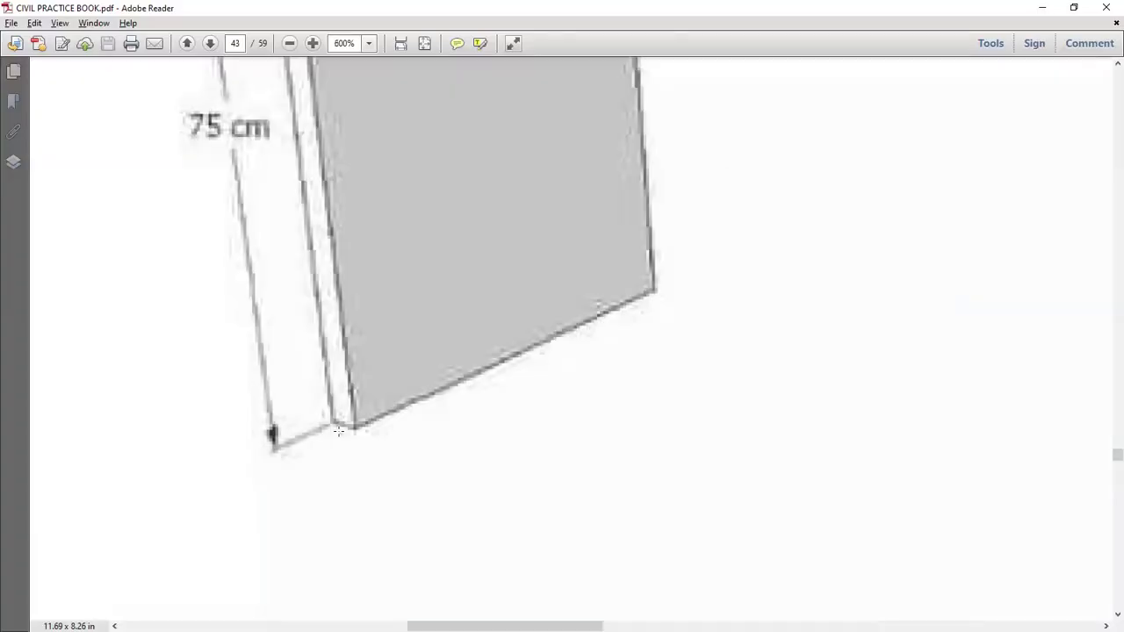
pyautogui.moveTo(326, 412); pyautogui.dragTo(363, 436)
pyautogui.keyDown('ctrl'); pyautogui.scroll(-1, 382, 447); pyautogui.keyUp('ctrl')
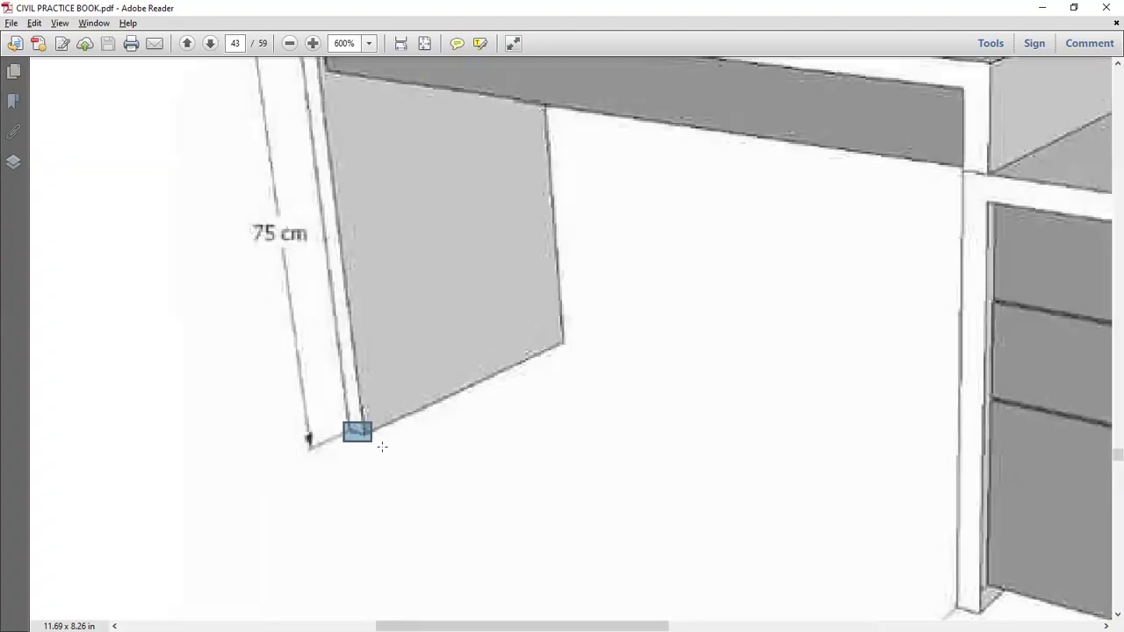
pyautogui.keyDown('ctrl'); pyautogui.scroll(-2, 382, 447); pyautogui.keyUp('ctrl')
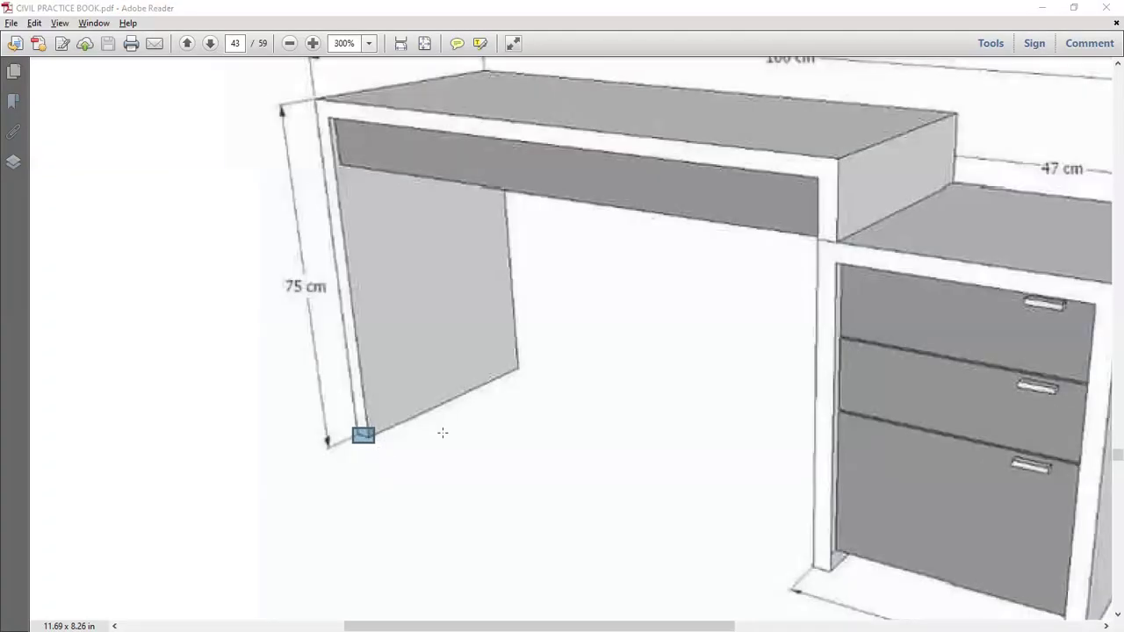
pyautogui.scroll(-1, 442, 432)
pyautogui.hotkey('alt', 'Tab')
pyautogui.hotkey('alt', 'Tab')
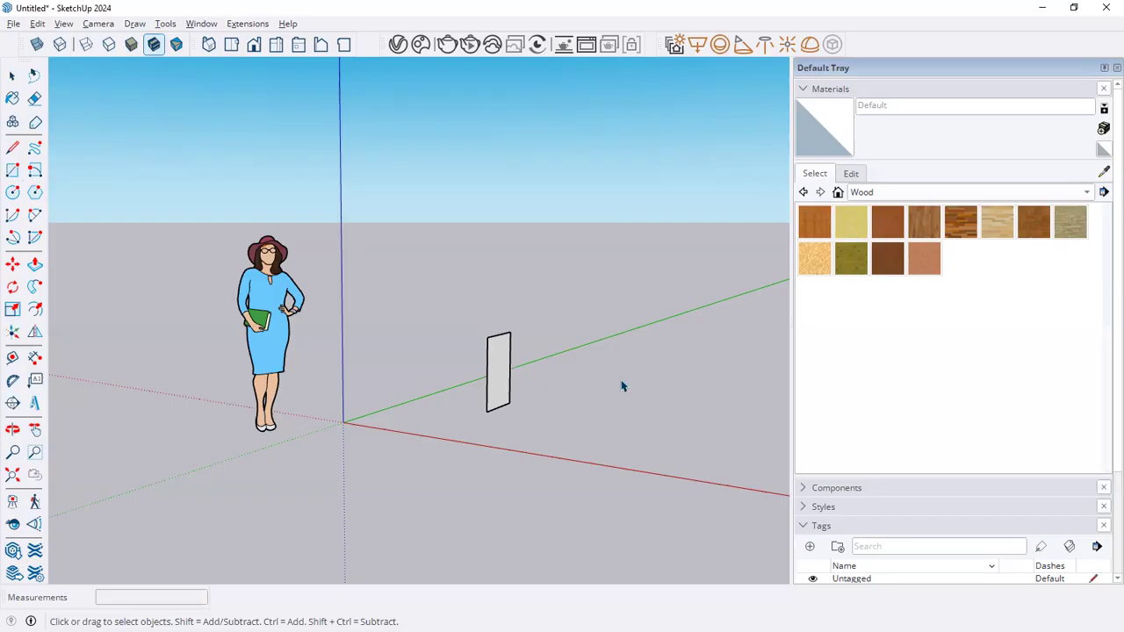
pyautogui.scroll(1, 567, 401)
pyautogui.click(35, 264)
pyautogui.scroll(3, 457, 367)
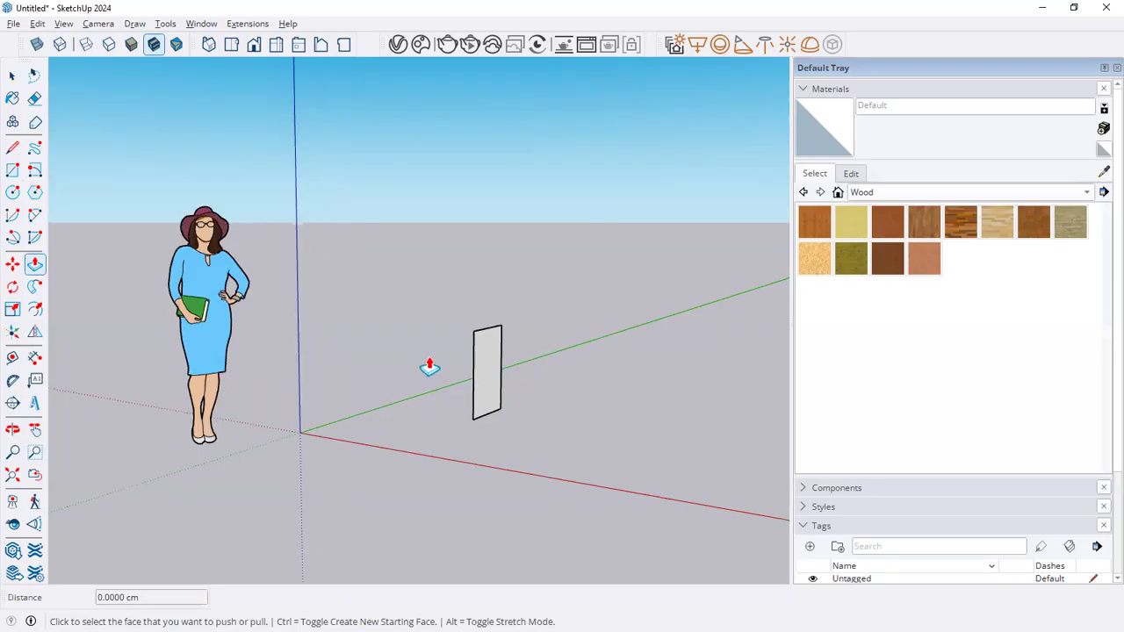
pyautogui.click(477, 368)
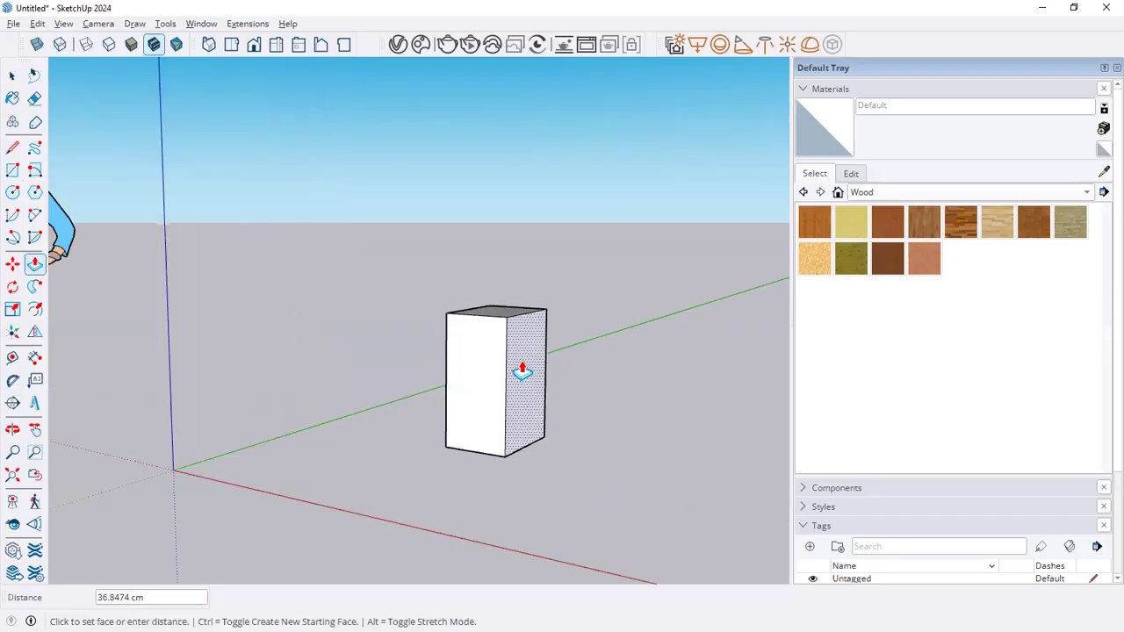
pyautogui.write('18')
pyautogui.press('Return')
pyautogui.hotkey('ctrl', 'z')
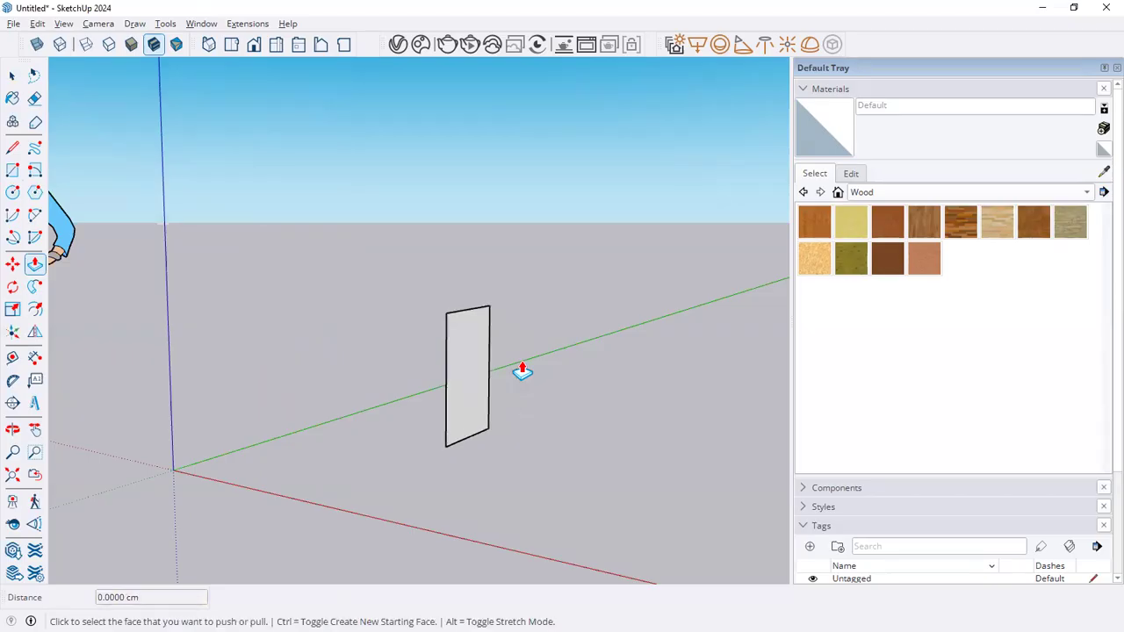
# Extrude the upright side panel rectangle 1.8 cm along the red axis with Push/Pull.
pyautogui.scroll(1, 487, 374)
pyautogui.click(487, 374)
pyautogui.write('1')
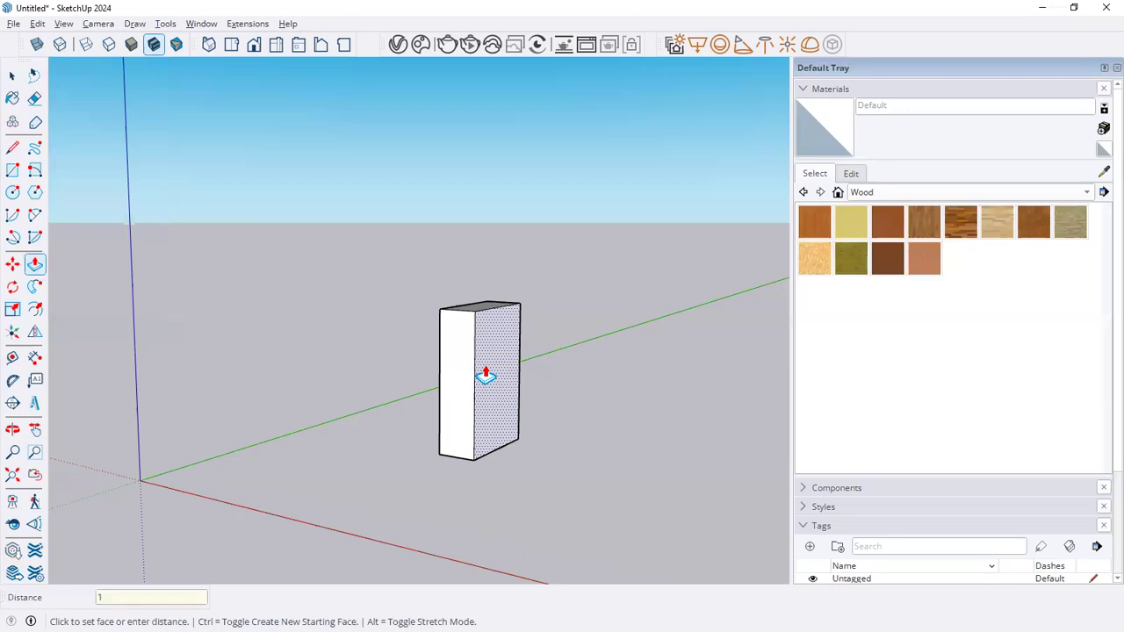
pyautogui.write('.8')
pyautogui.press('Return')
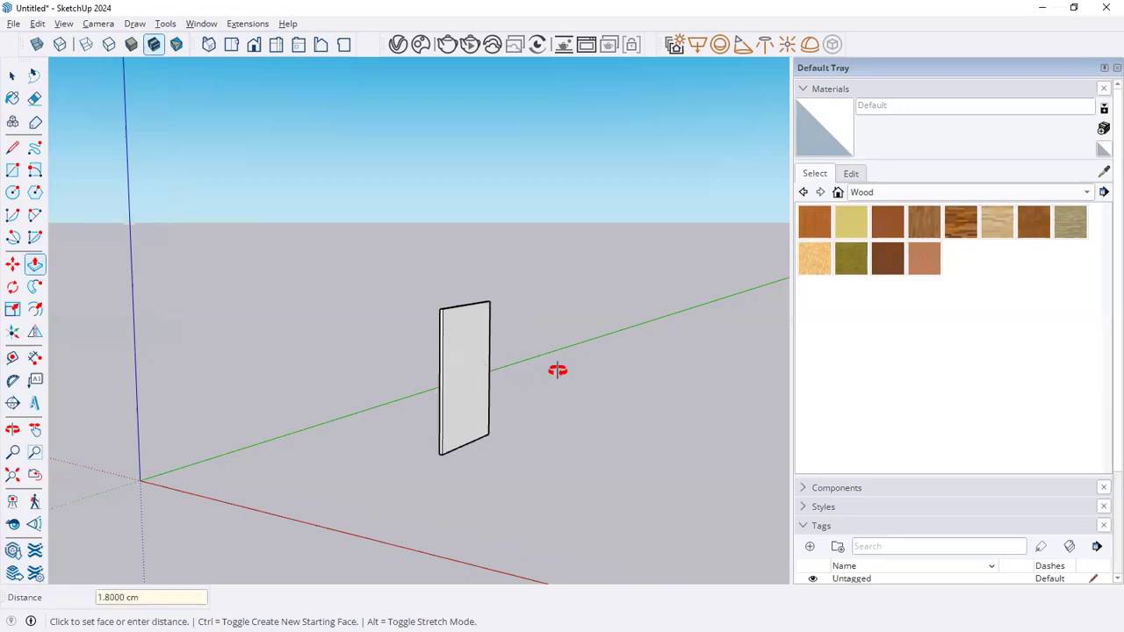
# Pull the side panel's broad face out by another 1.8 cm to double its thickness.
pyautogui.moveTo(557, 378); pyautogui.dragTo(562, 380, button='middle')
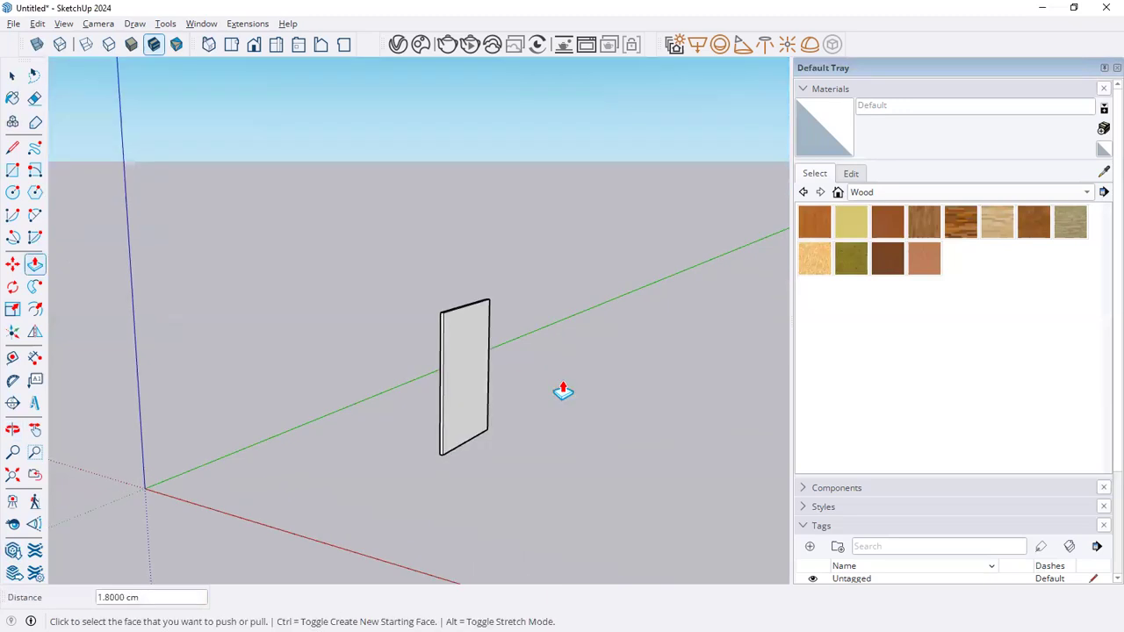
pyautogui.hotkey('alt', 'Tab')
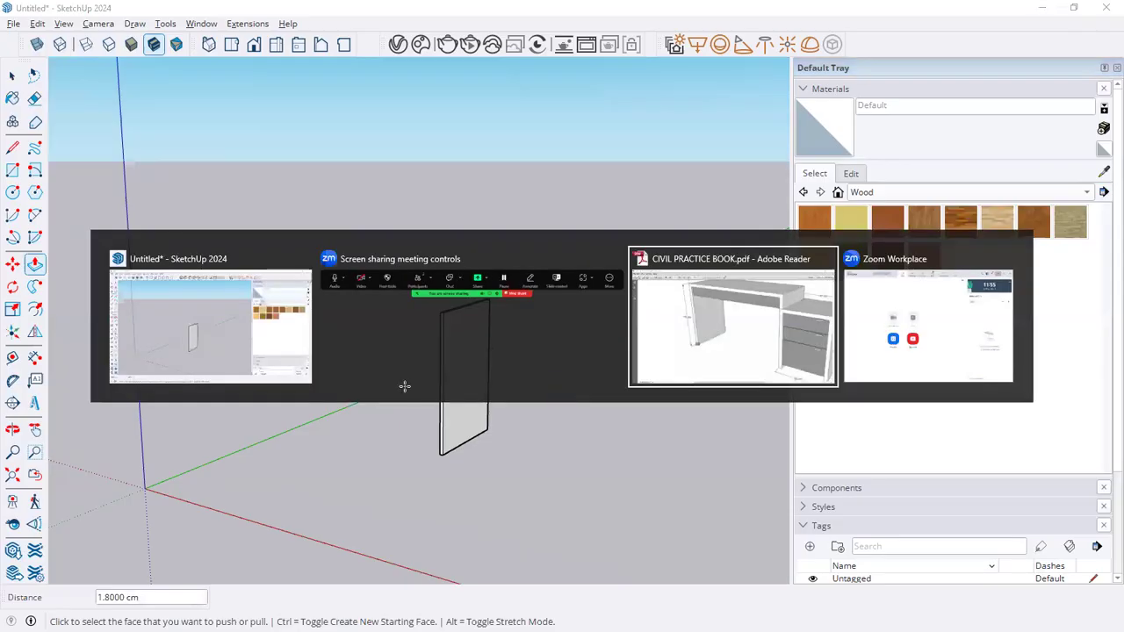
pyautogui.hotkey('alt', 'Tab')
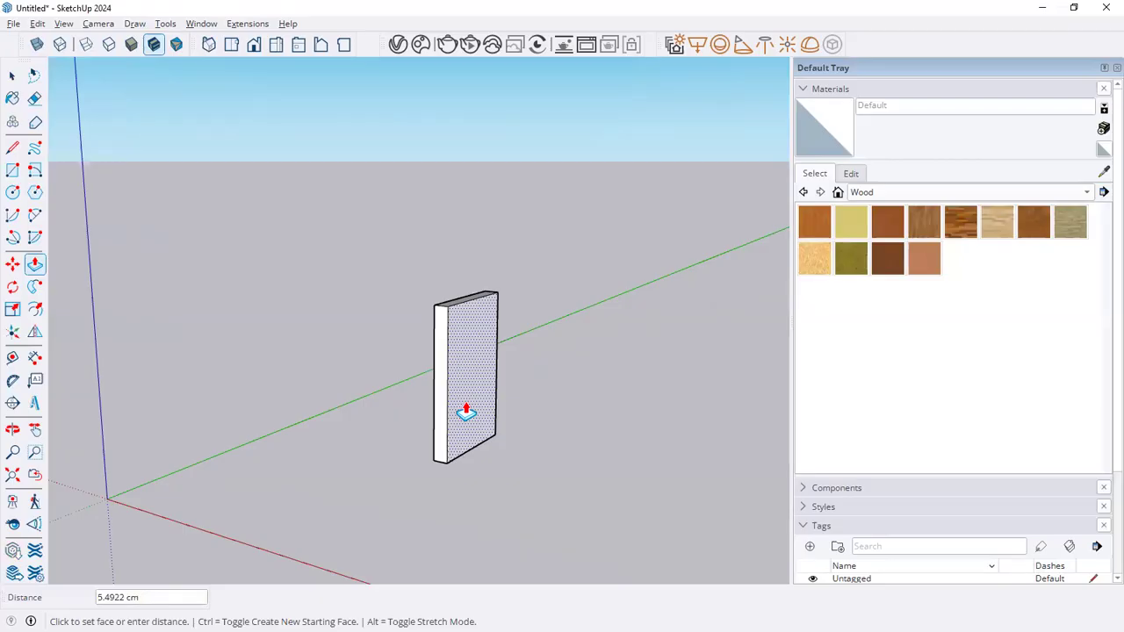
pyautogui.write('1.8')
pyautogui.press('Return')
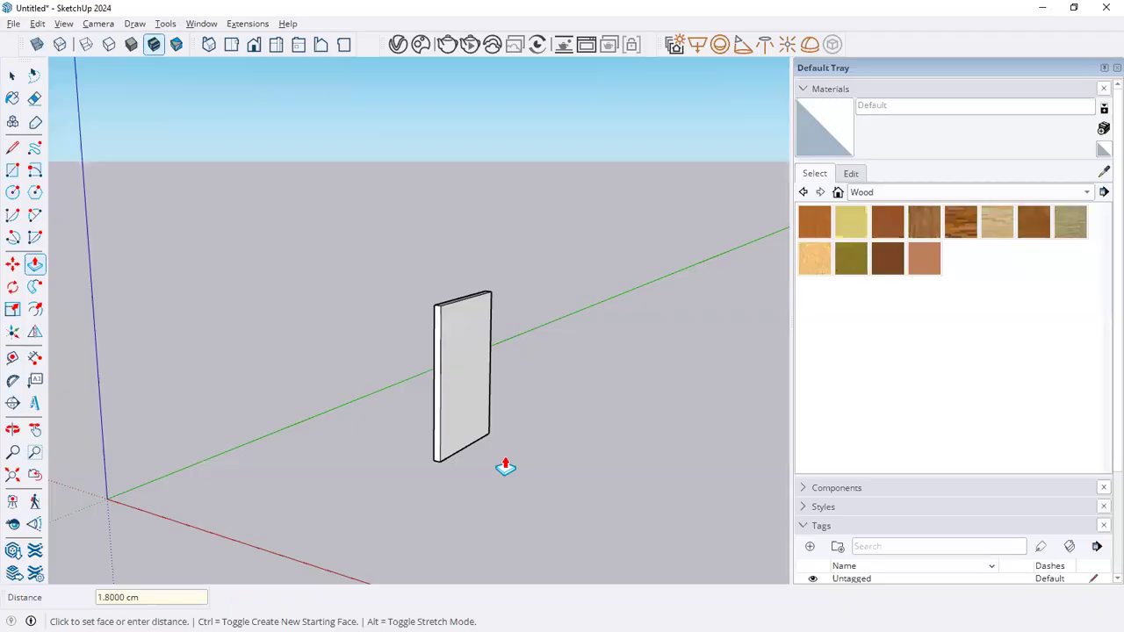
pyautogui.press('space')
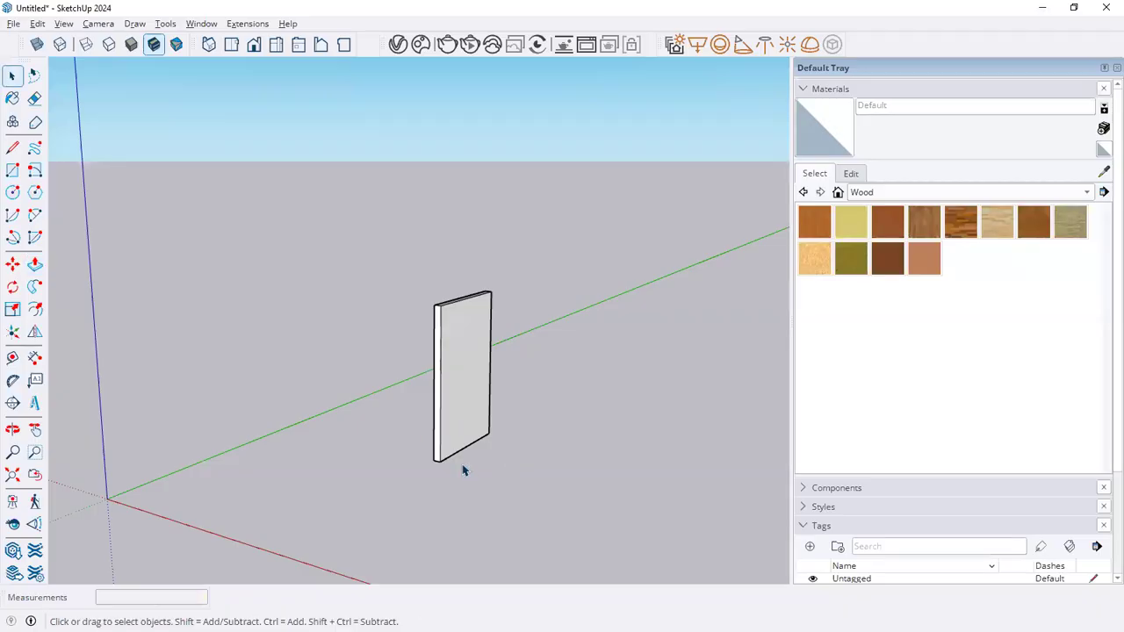
# Measure the side panel's thickness along its bottom edge with the Tape Measure.
pyautogui.scroll(3, 440, 466)
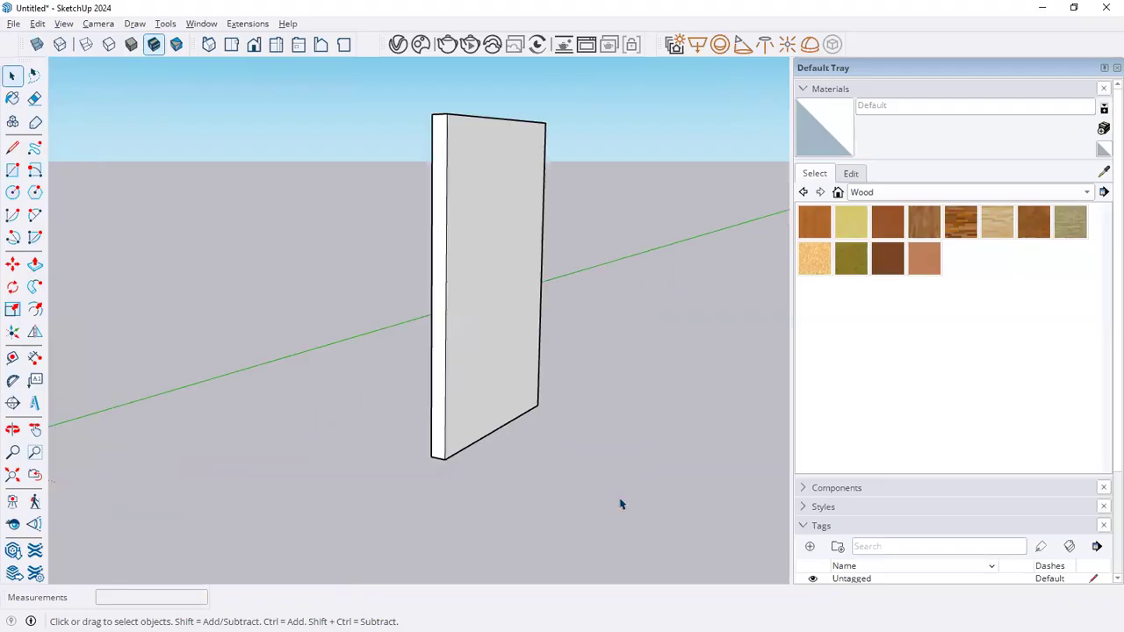
pyautogui.scroll(1, 439, 461)
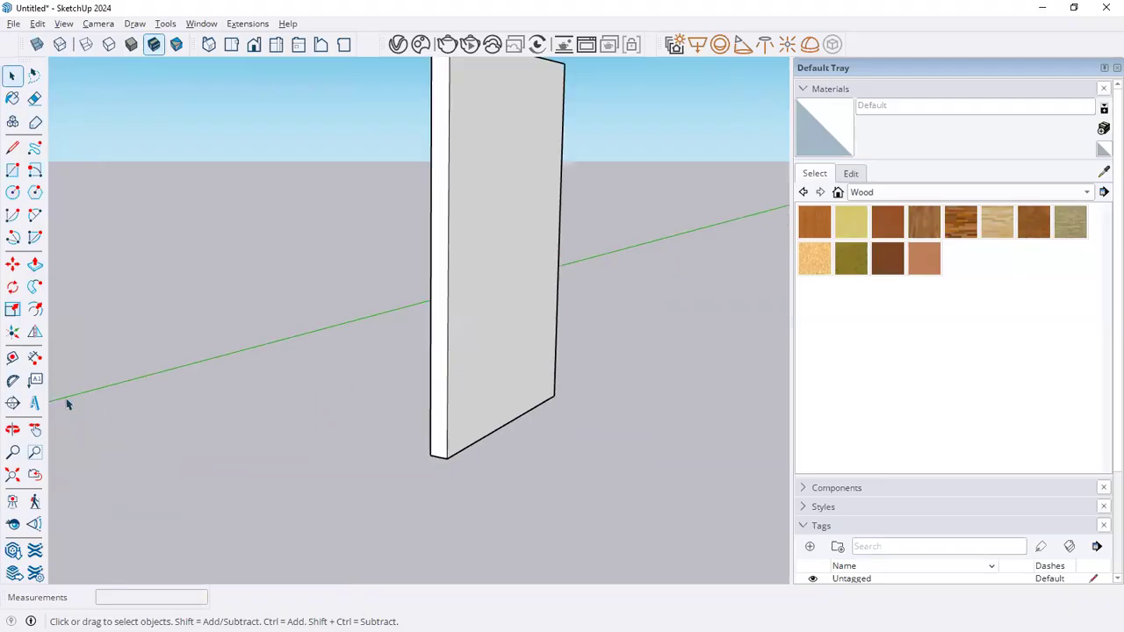
pyautogui.click(13, 358)
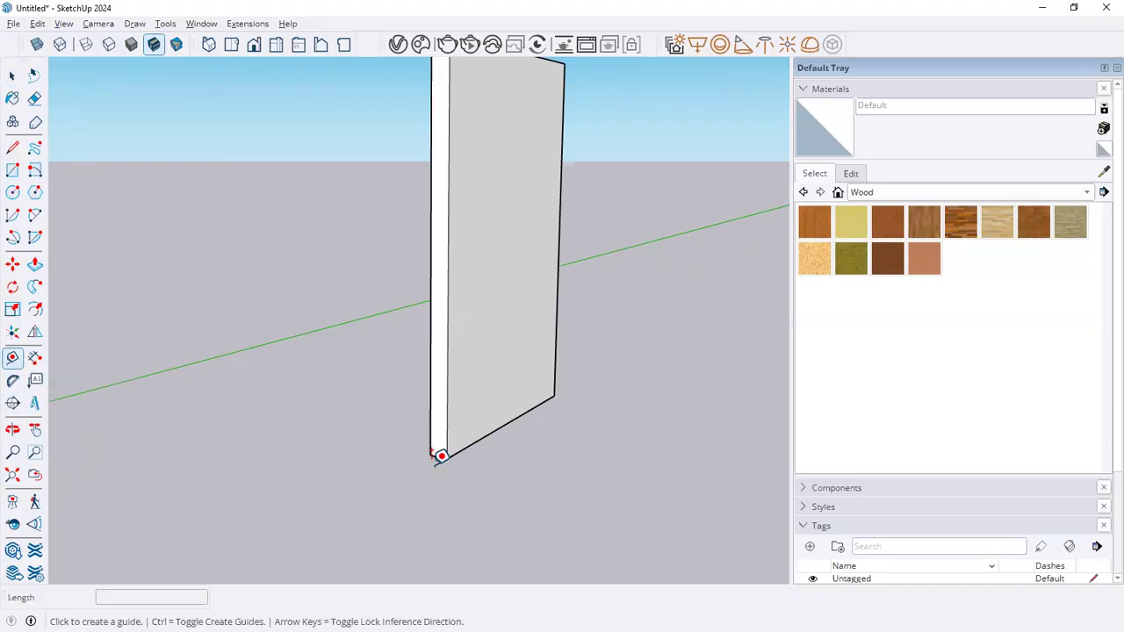
pyautogui.scroll(2, 378, 424)
pyautogui.click(373, 433)
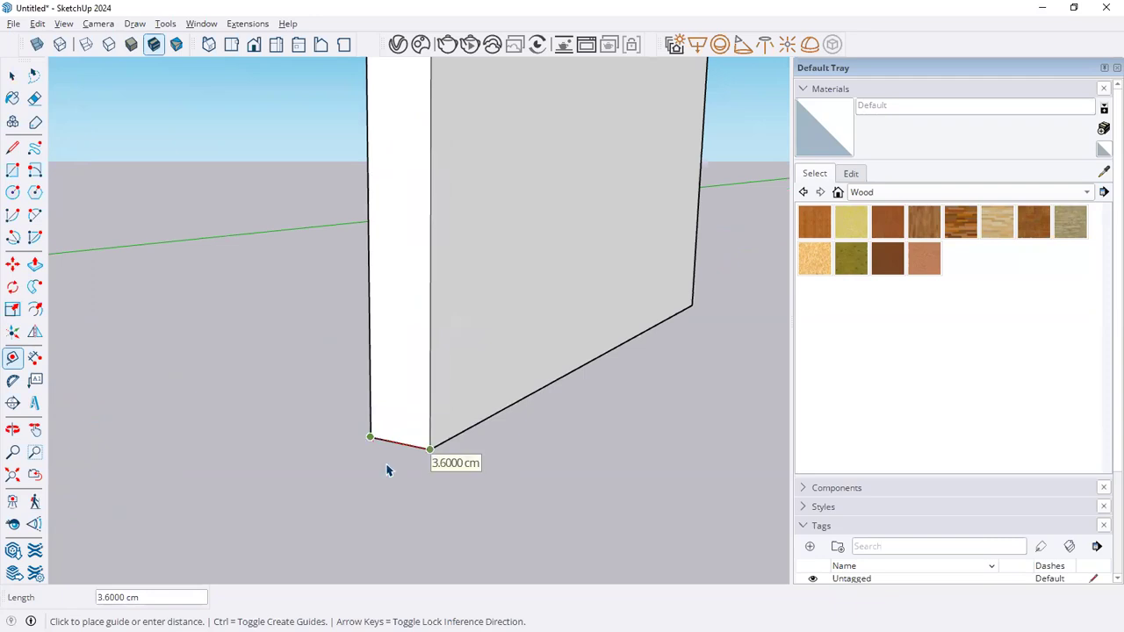
pyautogui.press('space')
pyautogui.scroll(-3, 321, 511)
pyautogui.scroll(-2, 321, 508)
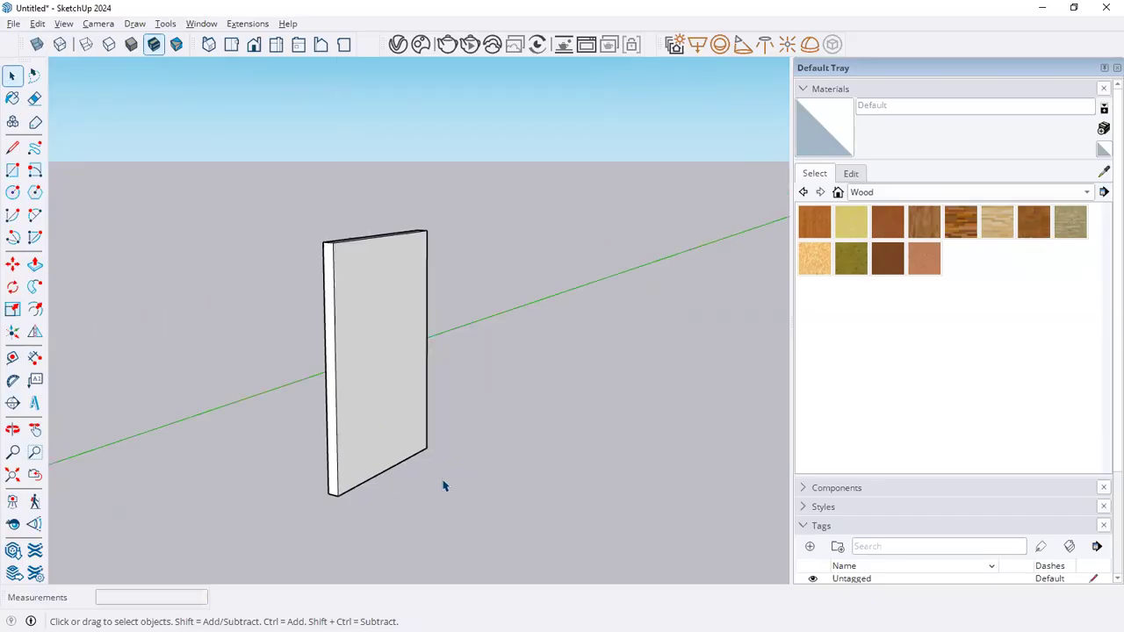
# Examine the desk top's front edge in the practice book, sketch its end strip as 50 by 3.6, and return to SketchUp with the marks cleared.
pyautogui.hotkey('alt', 'Tab')
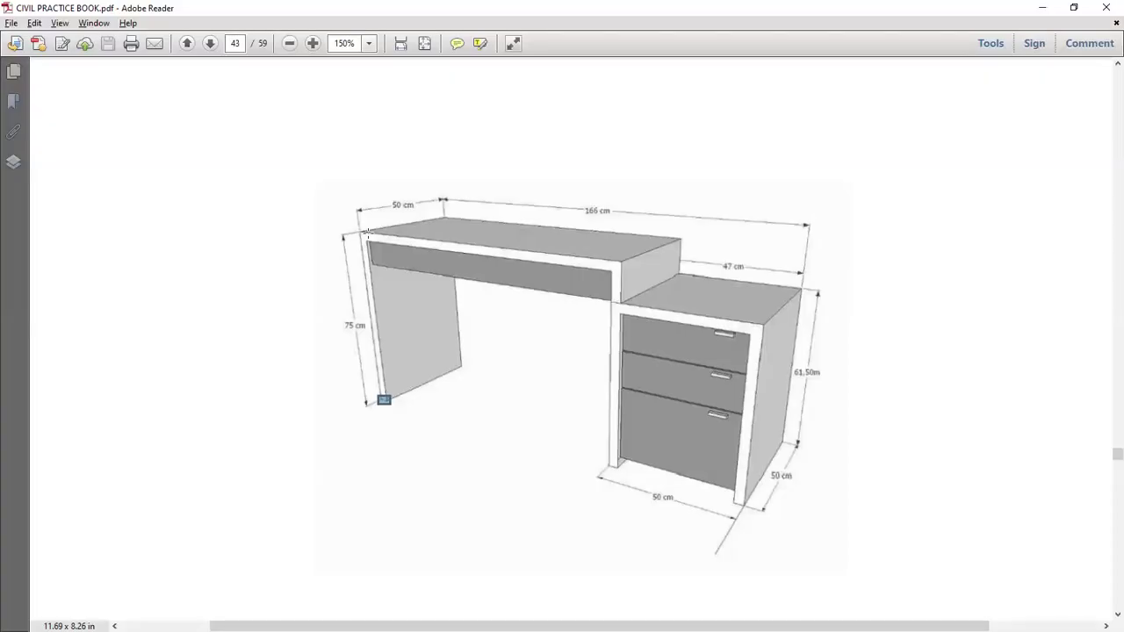
pyautogui.moveTo(367, 233); pyautogui.dragTo(624, 269)
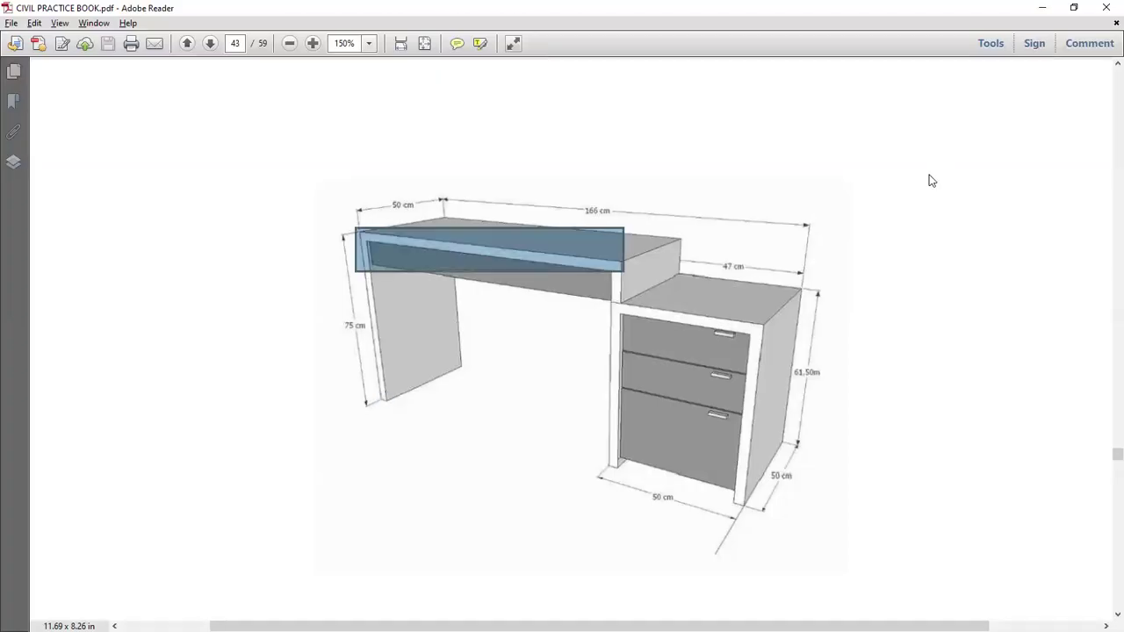
pyautogui.moveTo(369, 234); pyautogui.dragTo(613, 269)
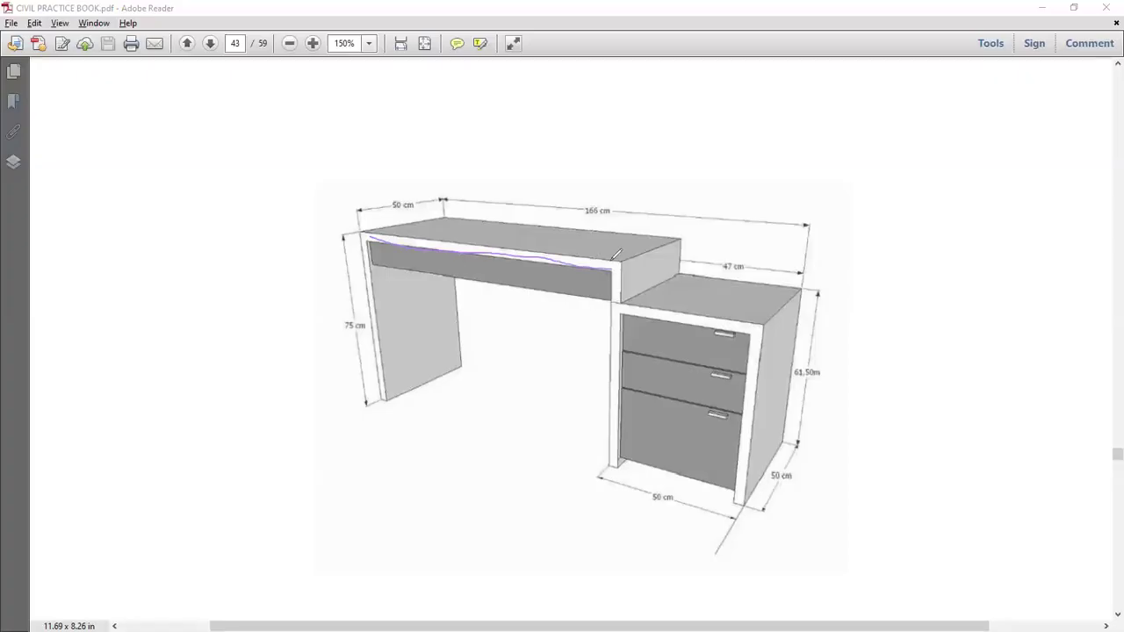
pyautogui.moveTo(388, 320); pyautogui.dragTo(386, 325)
pyautogui.moveTo(234, 300)
pyautogui.mouseDown()
pyautogui.moveTo(148, 320)
pyautogui.moveTo(220, 311)
pyautogui.moveTo(233, 298)
pyautogui.mouseUp()
pyautogui.moveTo(147, 323)
pyautogui.mouseDown()
pyautogui.moveTo(309, 389)
pyautogui.moveTo(297, 392)
pyautogui.mouseUp()
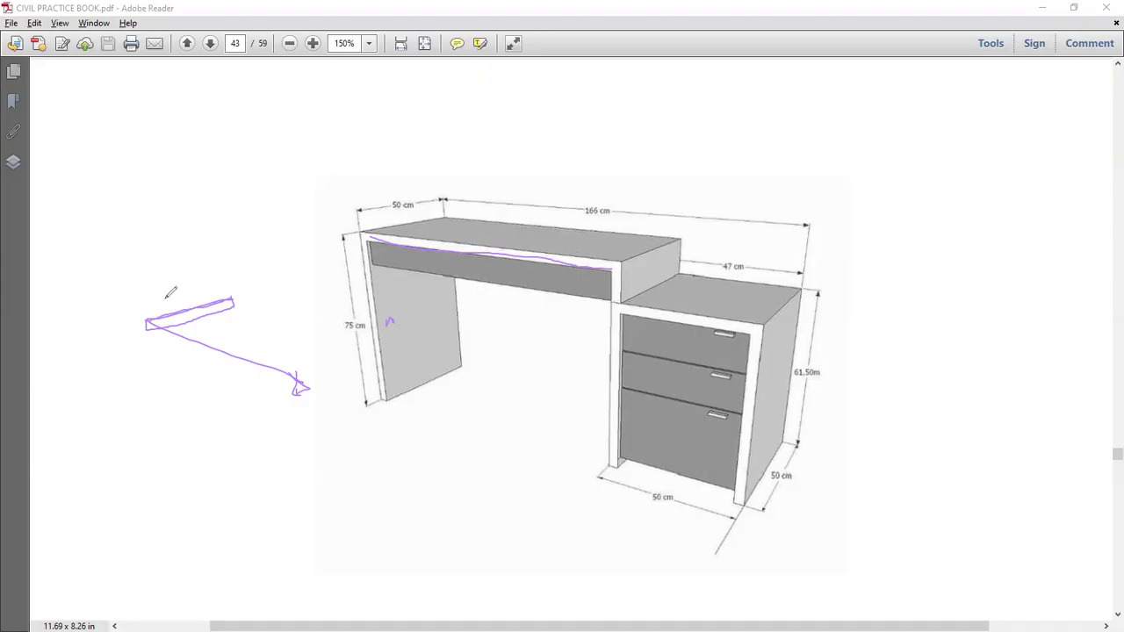
pyautogui.moveTo(166, 293)
pyautogui.mouseDown()
pyautogui.moveTo(166, 309)
pyautogui.moveTo(177, 290)
pyautogui.moveTo(192, 295)
pyautogui.mouseUp()
pyautogui.moveTo(237, 296)
pyautogui.mouseDown()
pyautogui.moveTo(257, 305)
pyautogui.moveTo(244, 308)
pyautogui.moveTo(264, 300)
pyautogui.mouseUp()
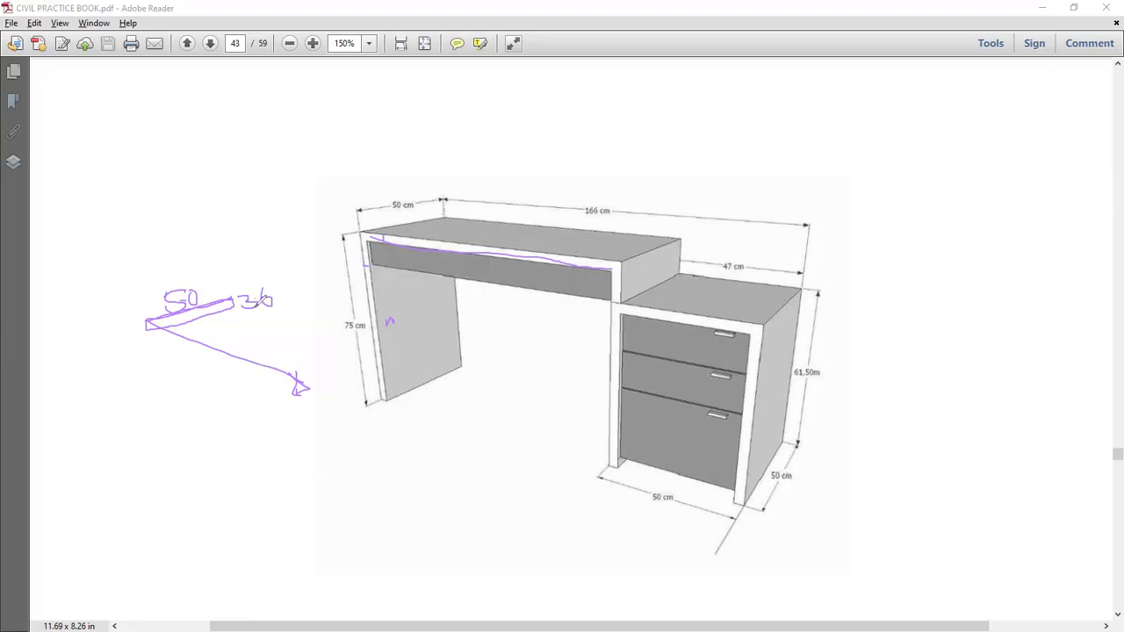
pyautogui.hotkey('alt', 'Tab')
pyautogui.hotkey('alt', 'Tab')
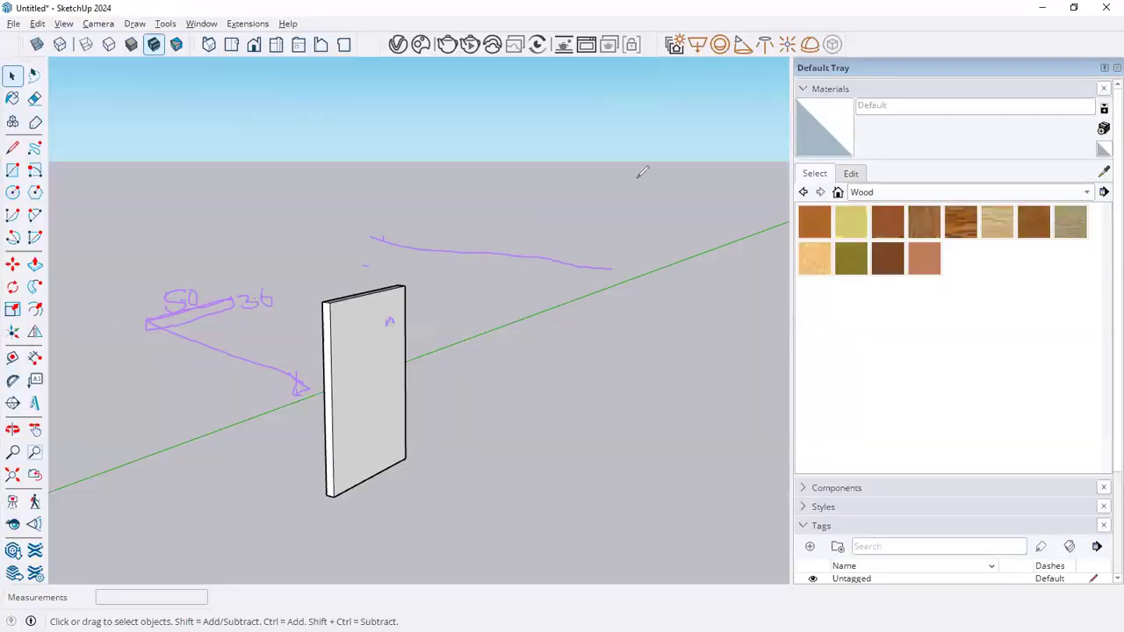
pyautogui.click(57, 139)
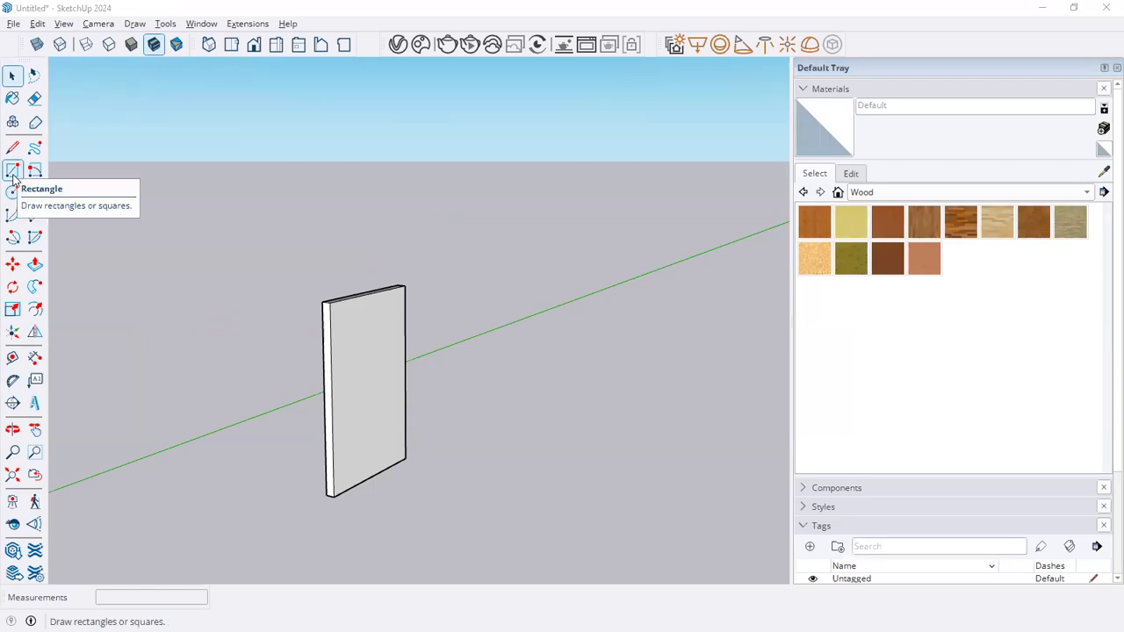
pyautogui.scroll(3, 316, 325)
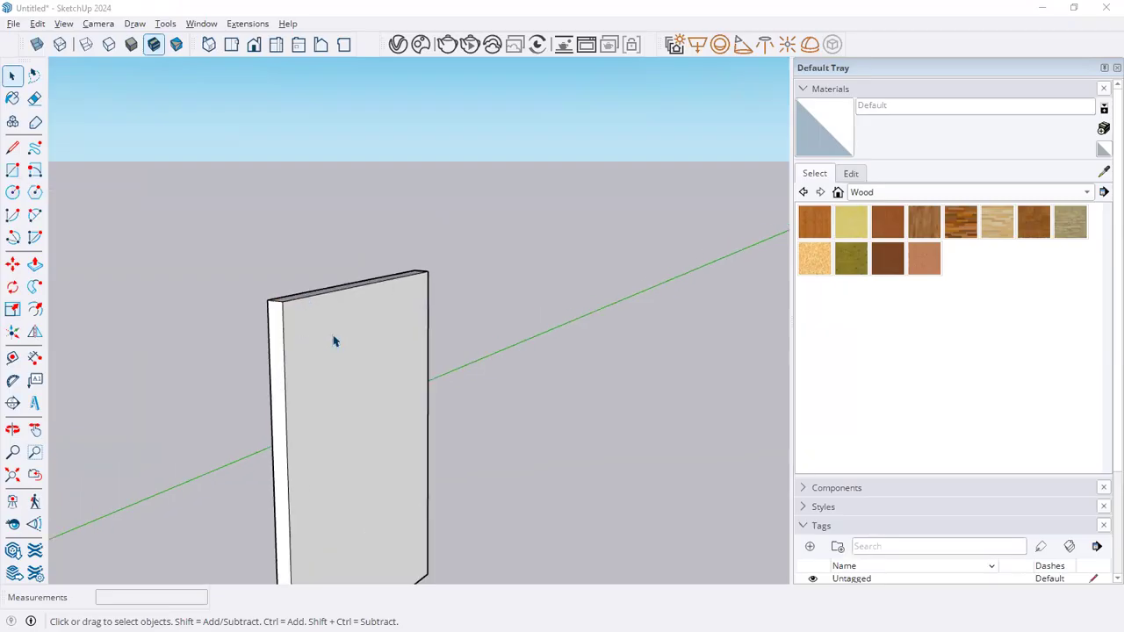
pyautogui.click(34, 310)
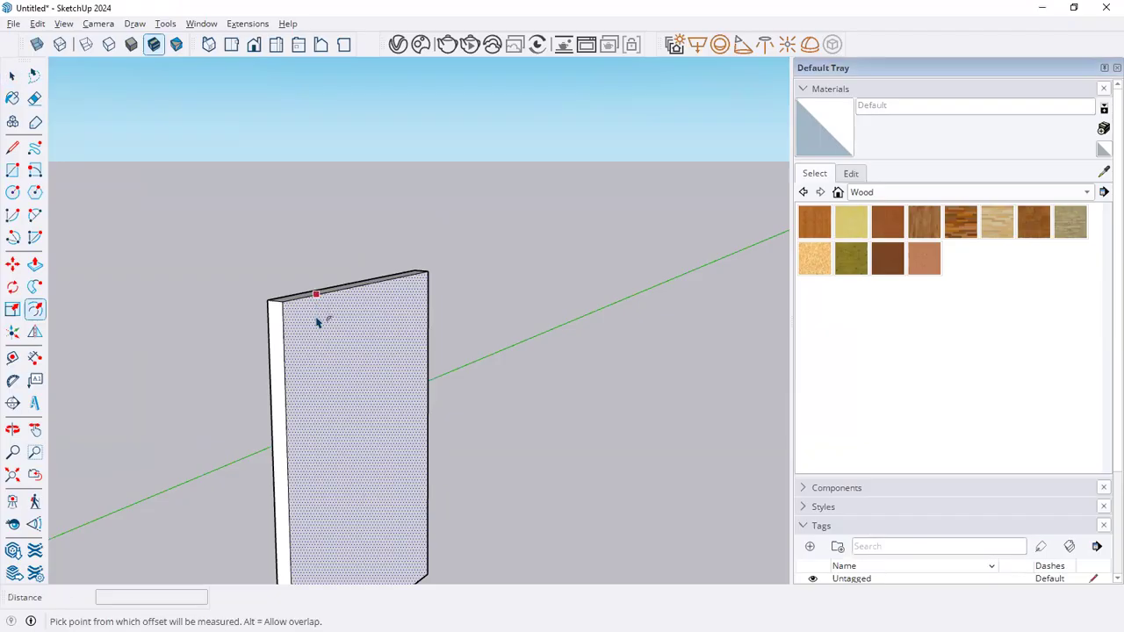
pyautogui.click(317, 319)
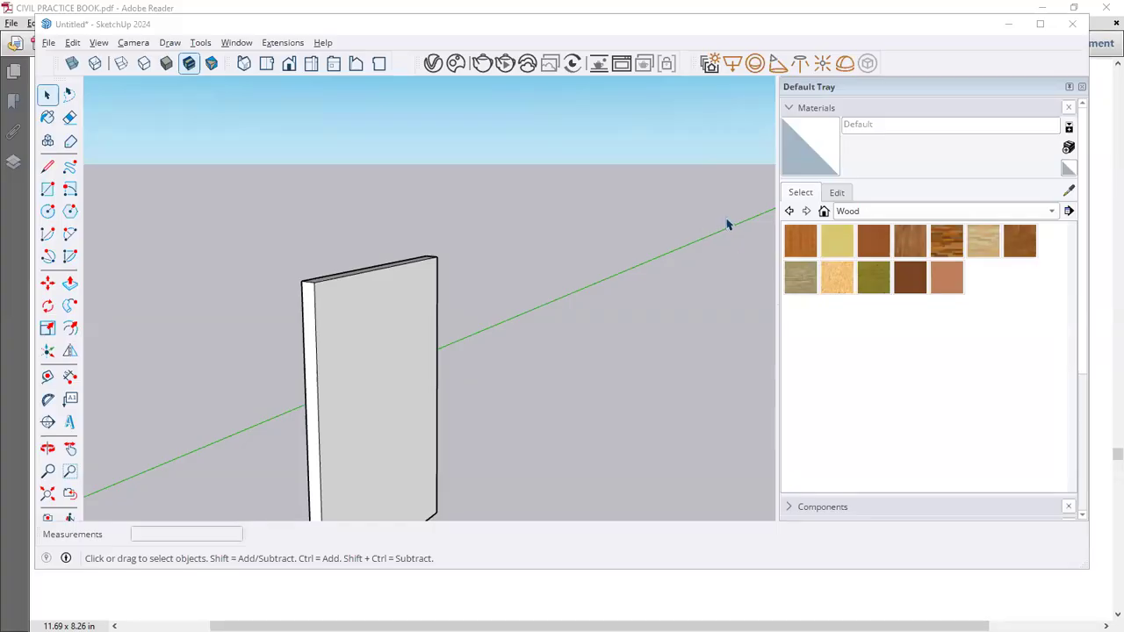
# Maximize the SketchUp window around the desk's side panel.
pyautogui.click(1040, 24)
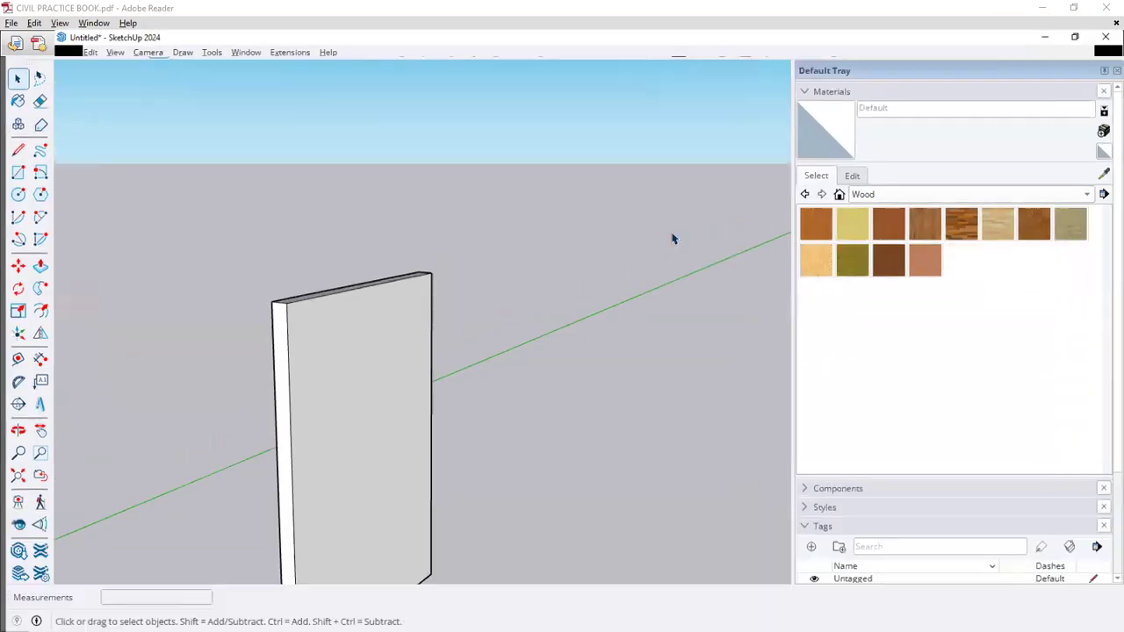
pyautogui.moveTo(367, 299); pyautogui.dragTo(421, 323, button='middle')
pyautogui.scroll(1, 423, 365)
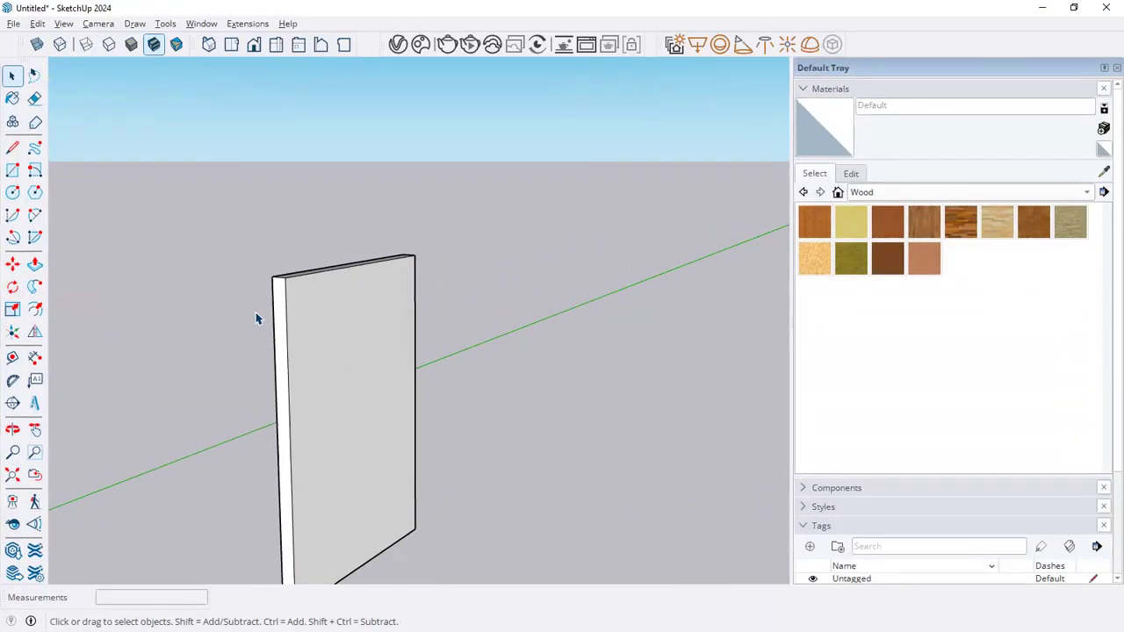
pyautogui.click(35, 309)
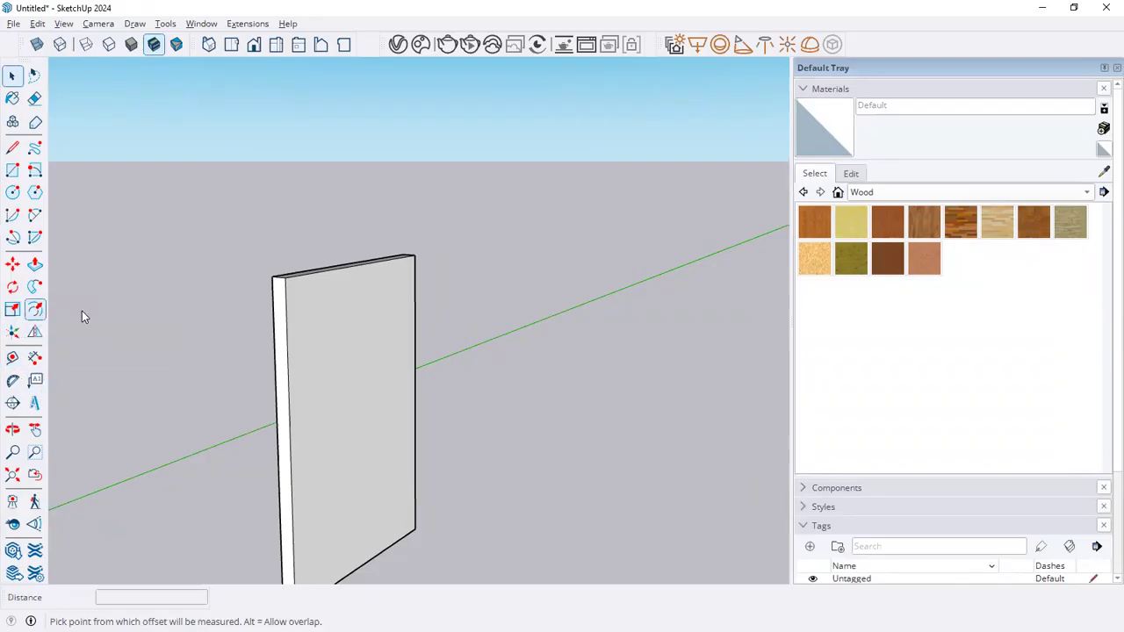
pyautogui.click(286, 317)
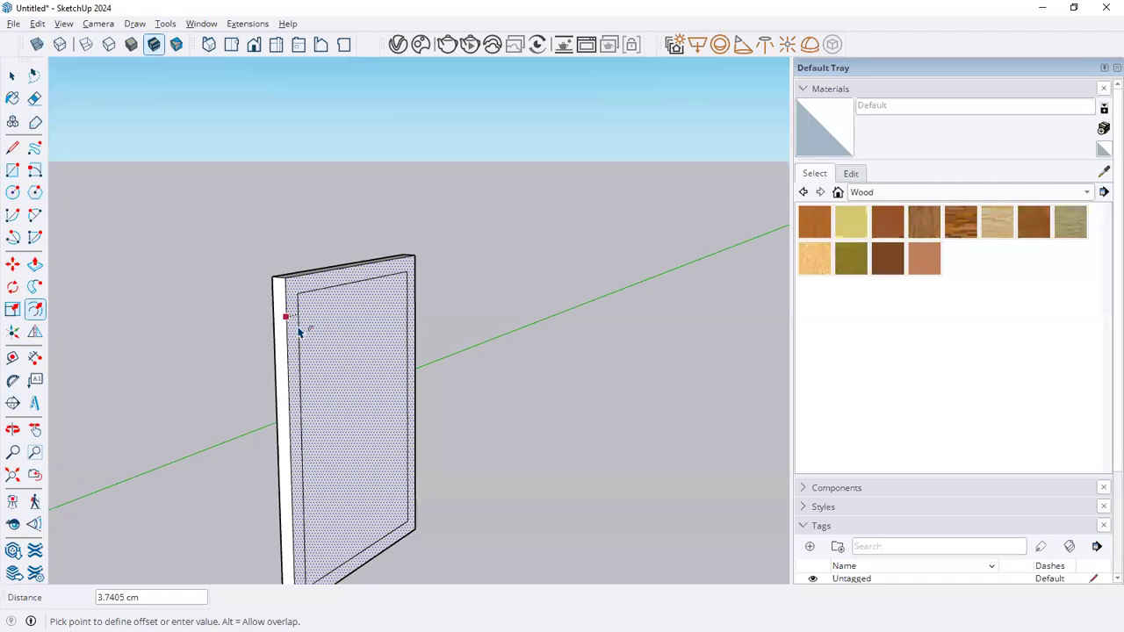
pyautogui.moveTo(321, 334); pyautogui.dragTo(289, 379, button='middle')
pyautogui.scroll(2, 289, 376)
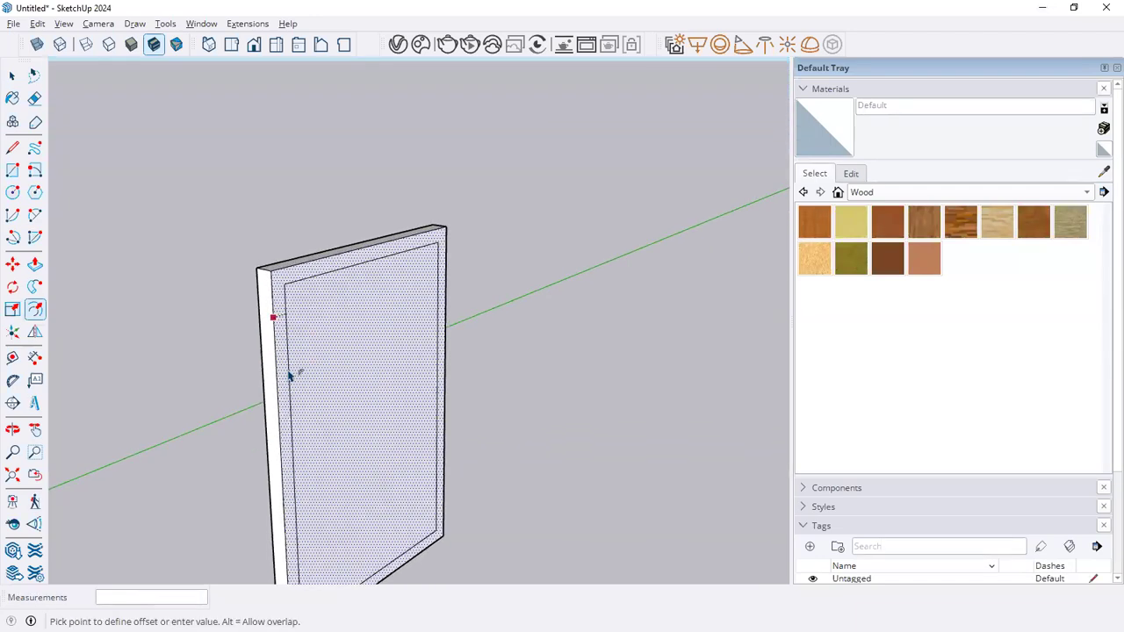
pyautogui.press('space')
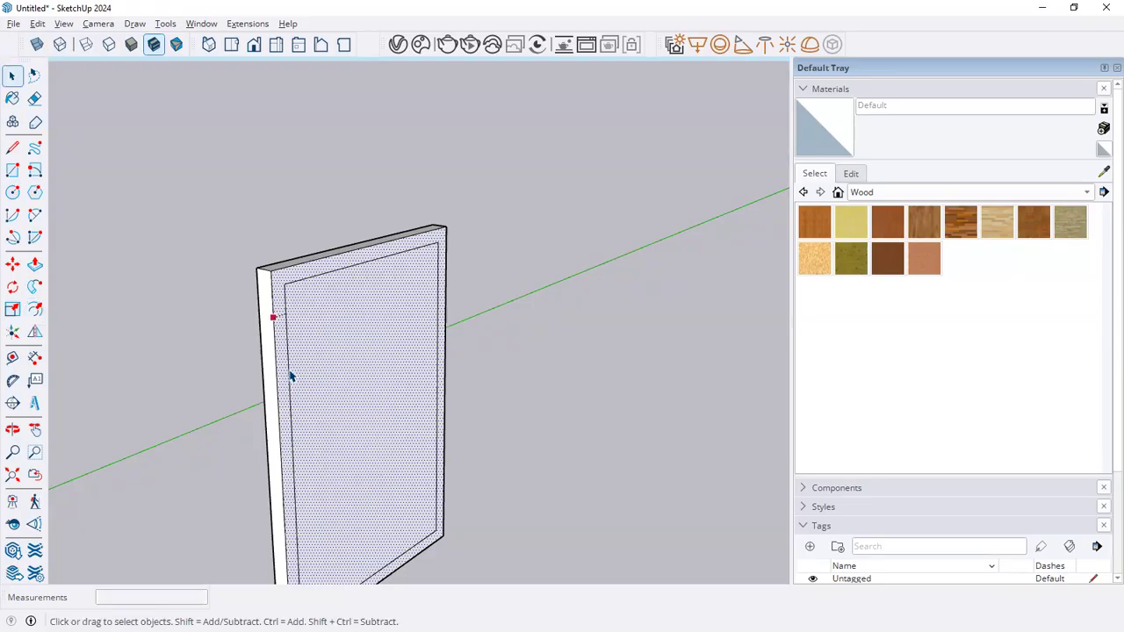
pyautogui.click(151, 279)
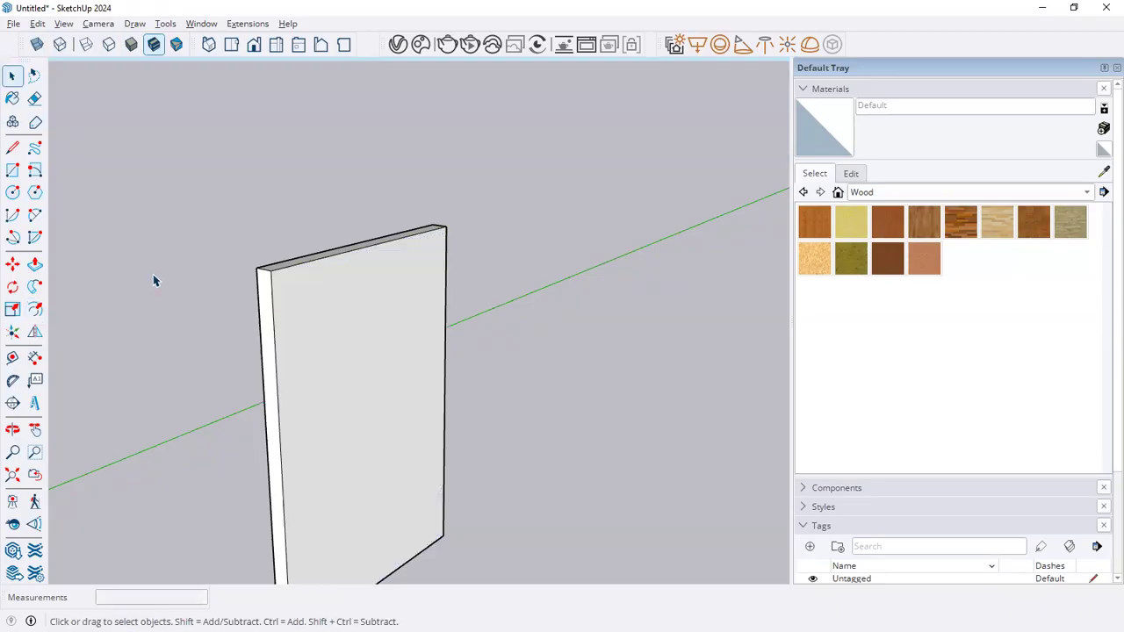
# Place a Tape Measure guide 3.6 cm below the top edge of the side panel's broad face.
pyautogui.click(13, 360)
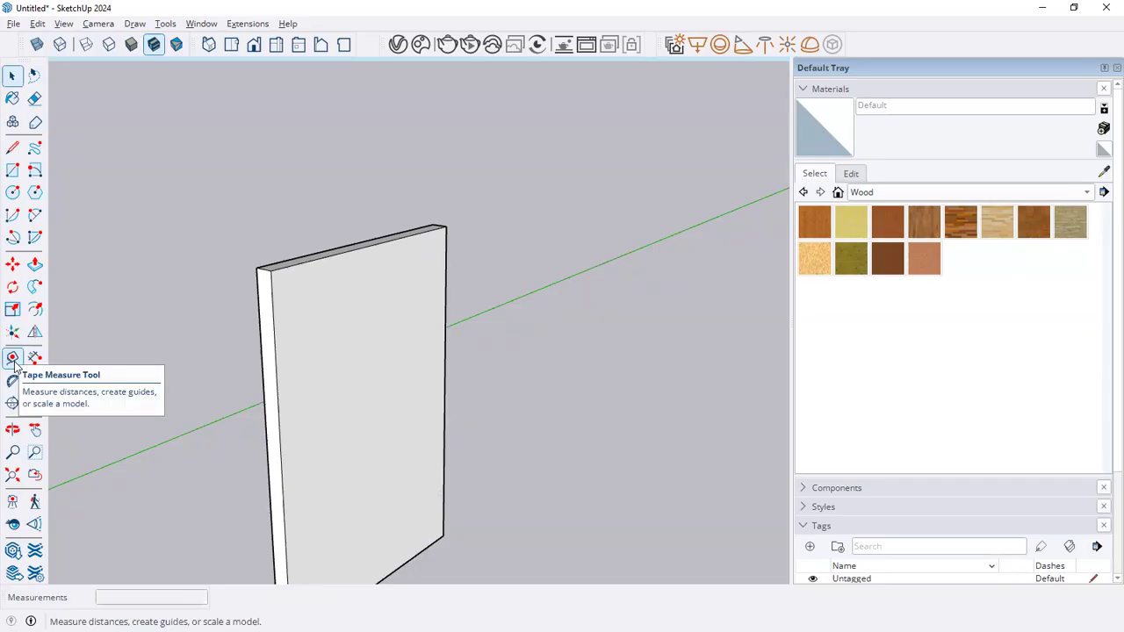
pyautogui.scroll(3, 299, 259)
pyautogui.click(307, 253)
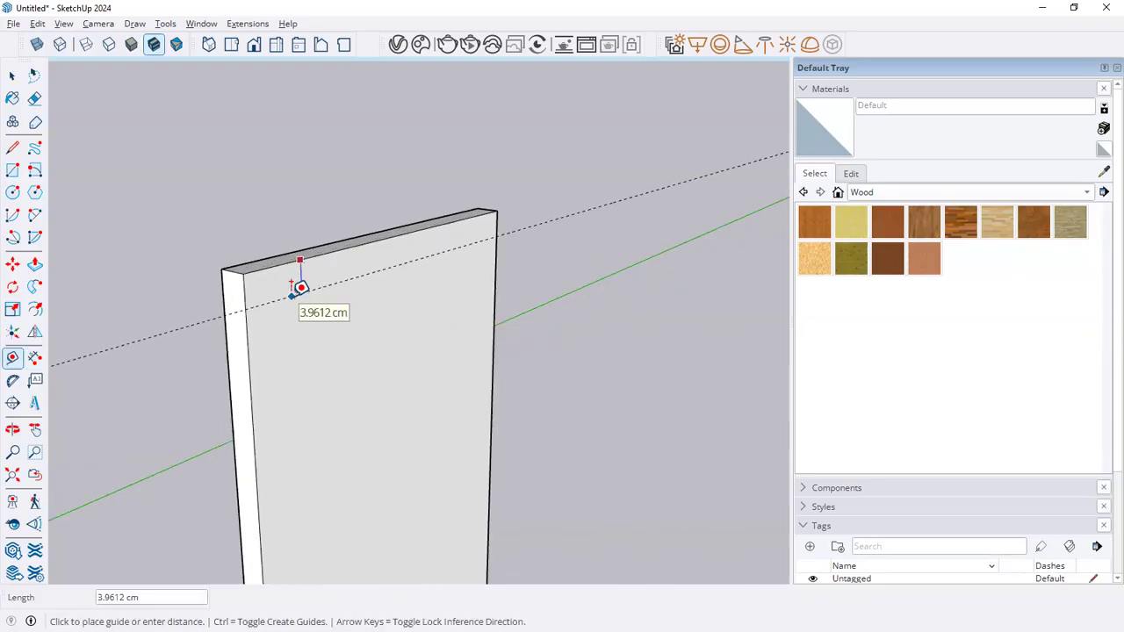
pyautogui.scroll(-2, 298, 281)
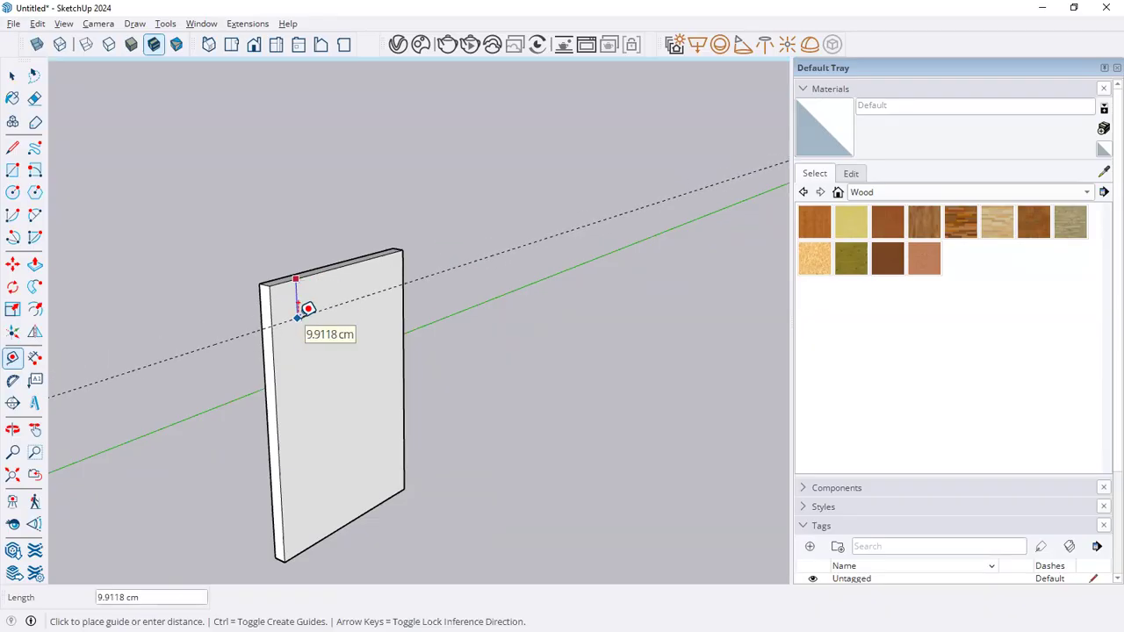
pyautogui.write('3.6')
pyautogui.press('Return')
pyautogui.press('space')
pyautogui.moveTo(407, 348); pyautogui.dragTo(383, 386, button='middle')
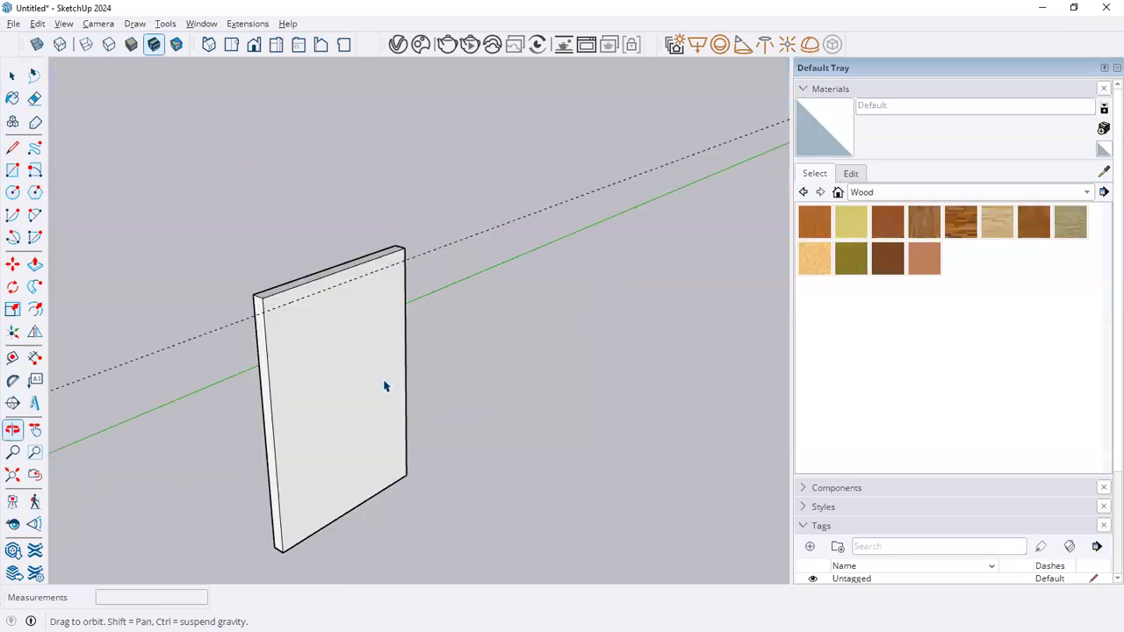
pyautogui.press('space')
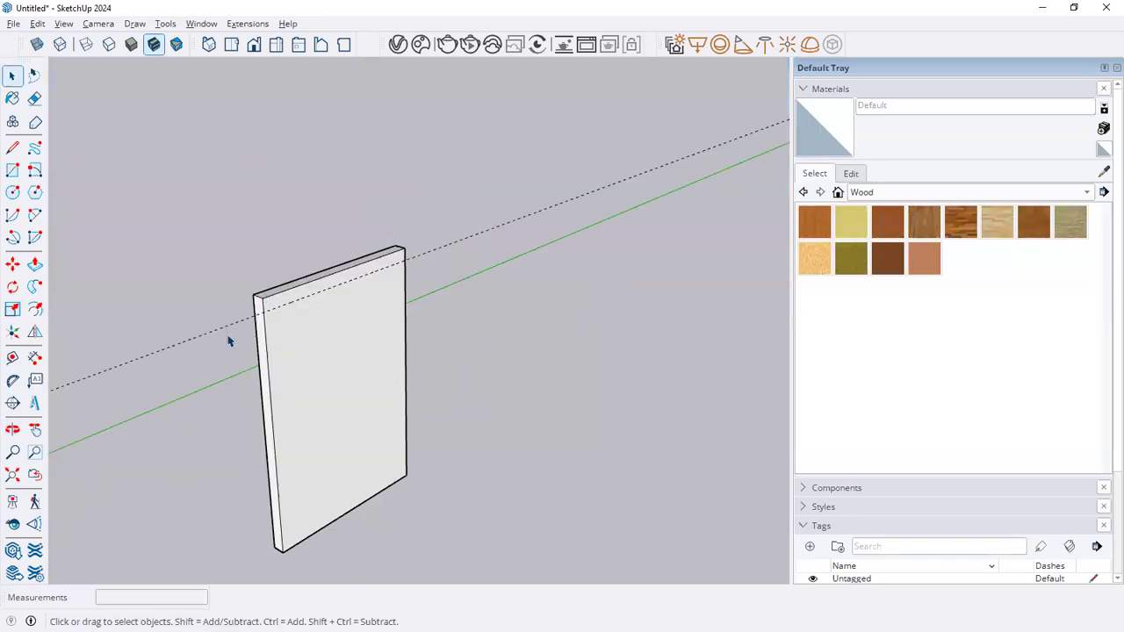
# Draw a line along the guide across the side panel's broad face to split off its top strip as a separate face.
pyautogui.scroll(2, 229, 341)
pyautogui.click(12, 148)
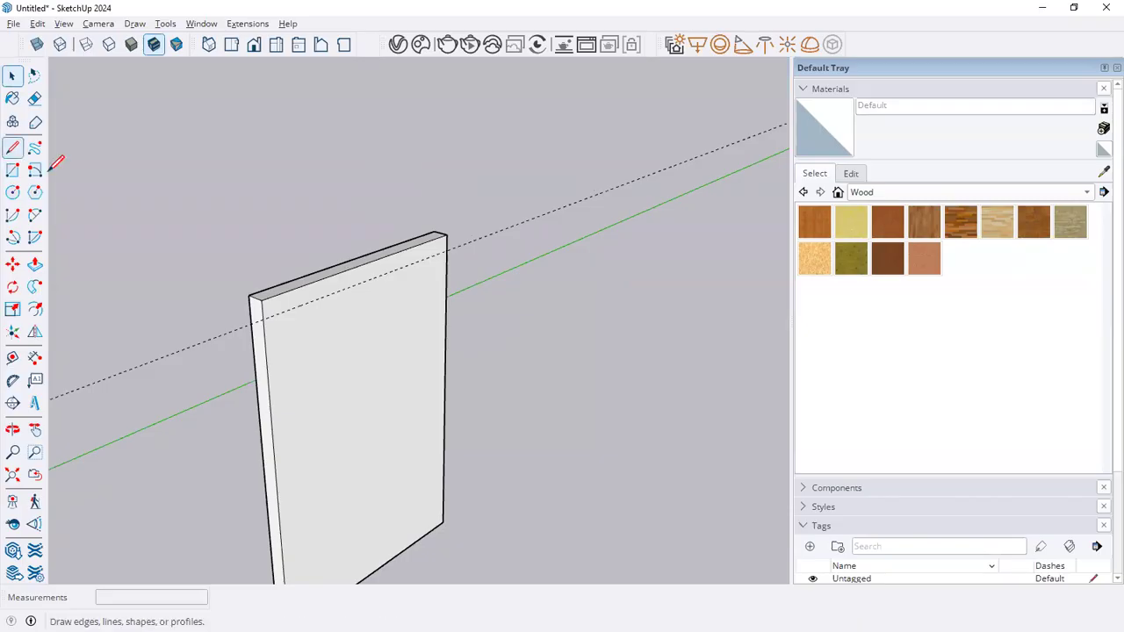
pyautogui.click(263, 319)
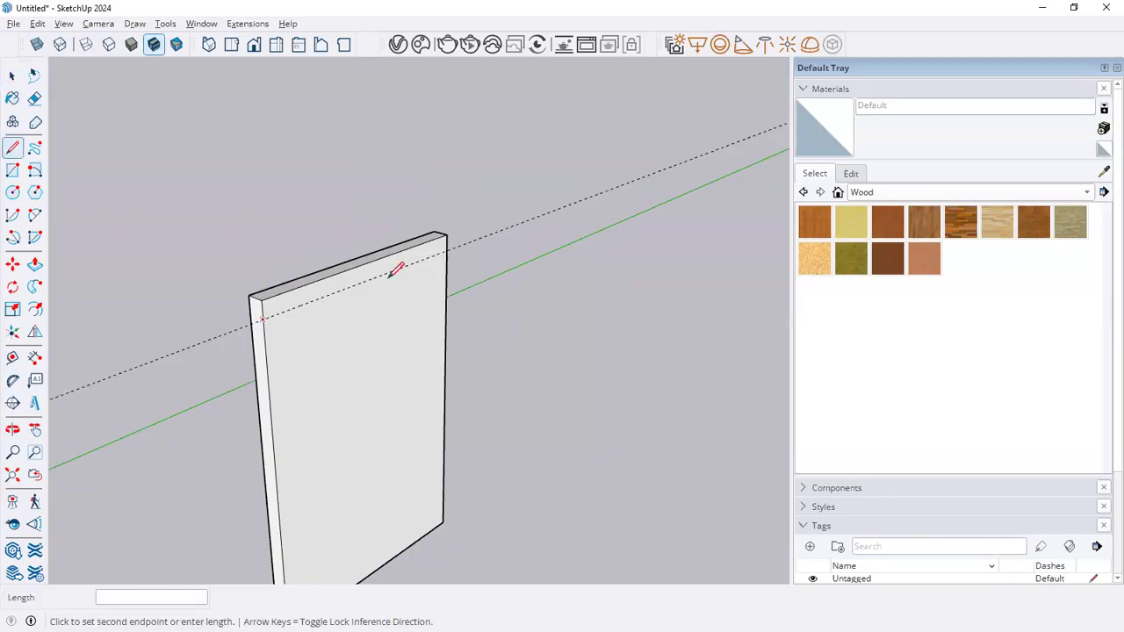
pyautogui.click(447, 246)
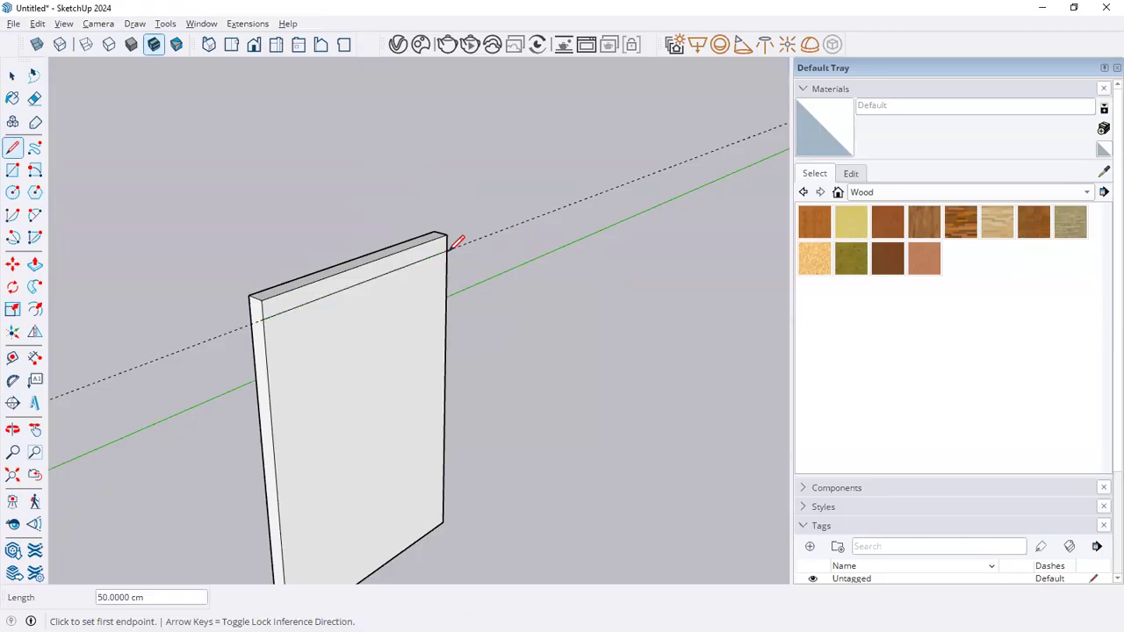
pyautogui.press('space')
pyautogui.click(378, 358)
pyautogui.click(314, 304)
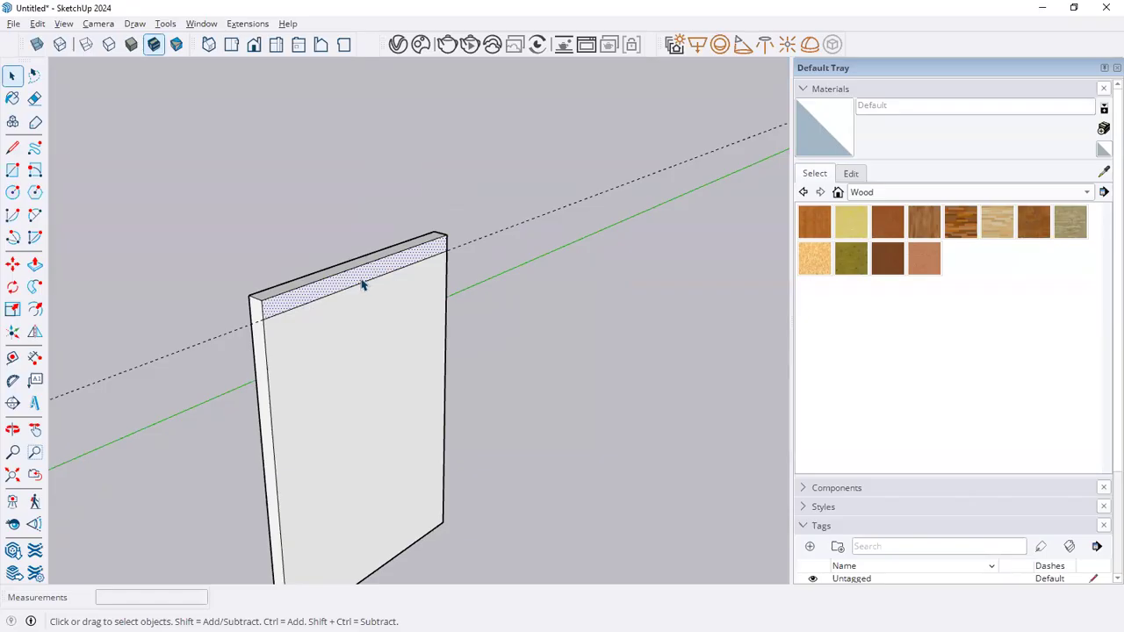
pyautogui.click(288, 231)
# Examine the desk drawing in the practice book, marking the 166 cm and 47 cm dimensions, and return to SketchUp.
pyautogui.hotkey('alt', 'Tab')
pyautogui.hotkey('alt', 'Tab')
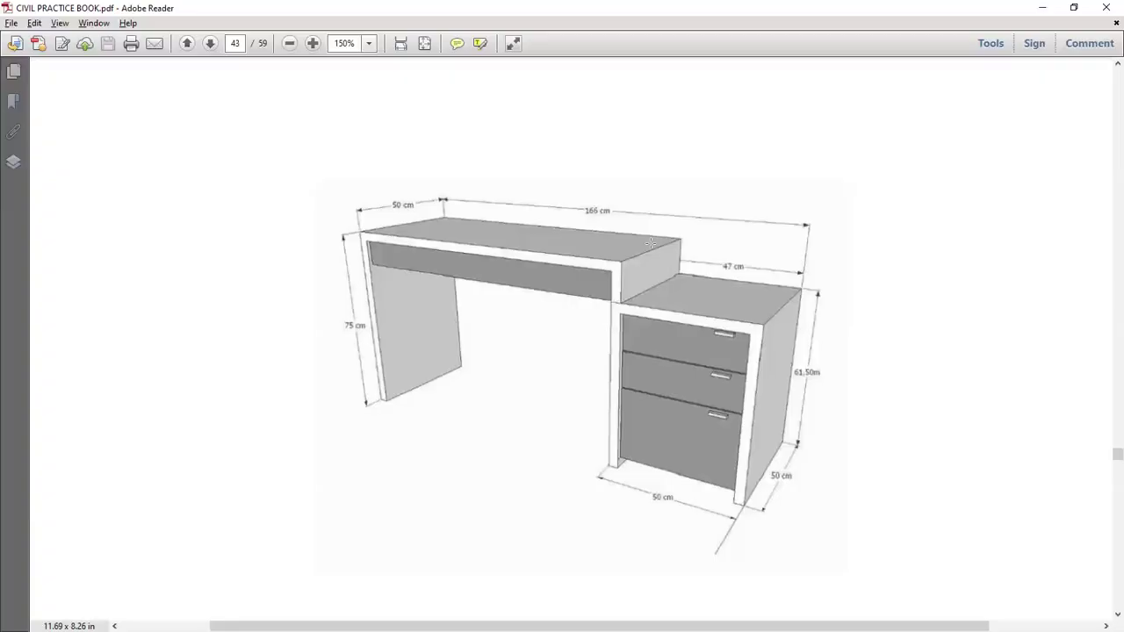
pyautogui.moveTo(577, 200); pyautogui.dragTo(623, 223)
pyautogui.moveTo(714, 258); pyautogui.dragTo(753, 275)
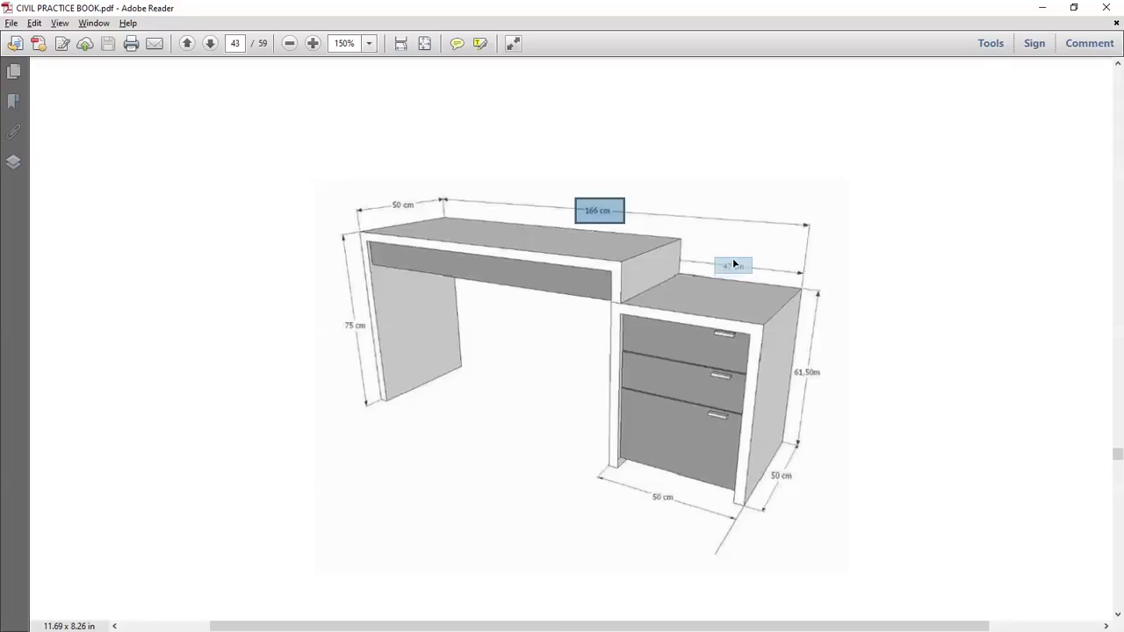
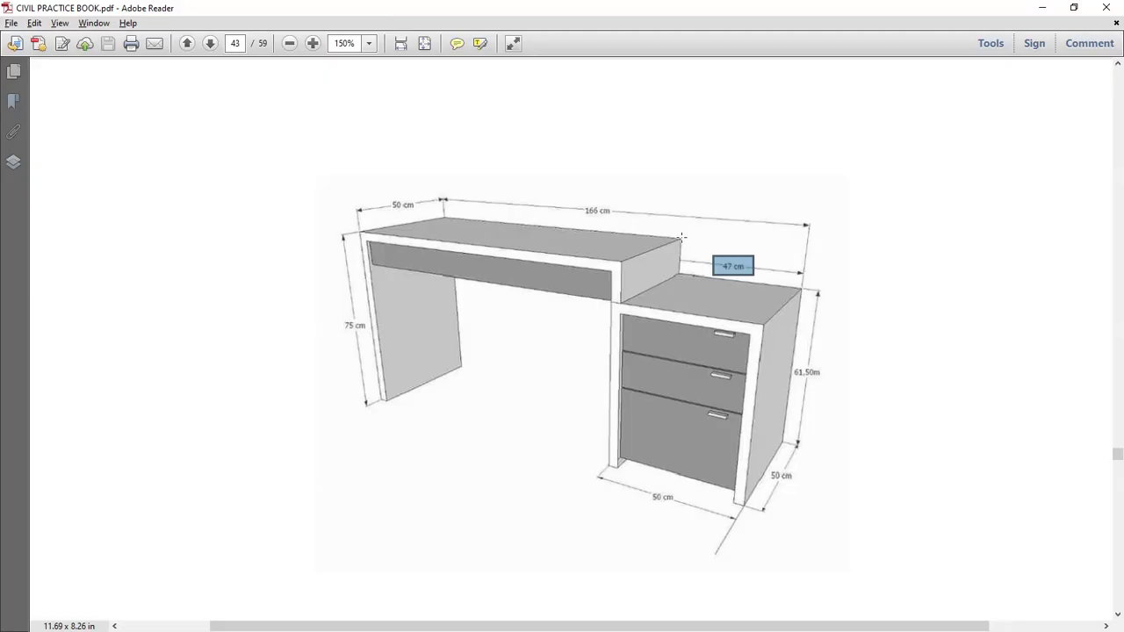
pyautogui.hotkey('alt', 'Tab')
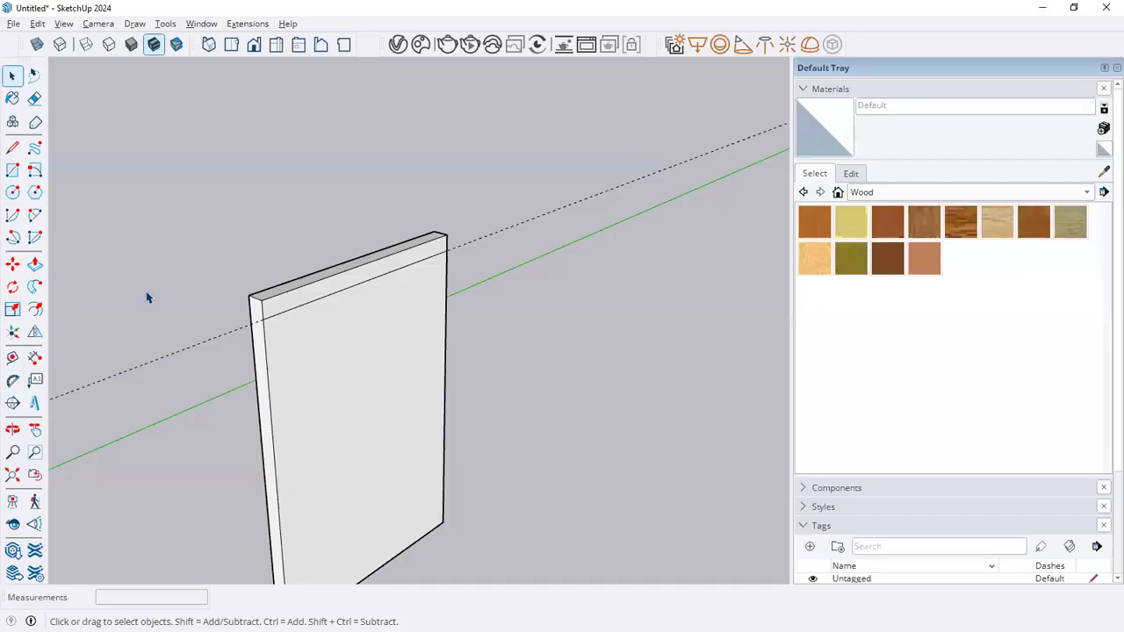
# Extrude the side panel's top strip horizontally along the red axis with Push/Pull to form the desk top.
pyautogui.click(35, 264)
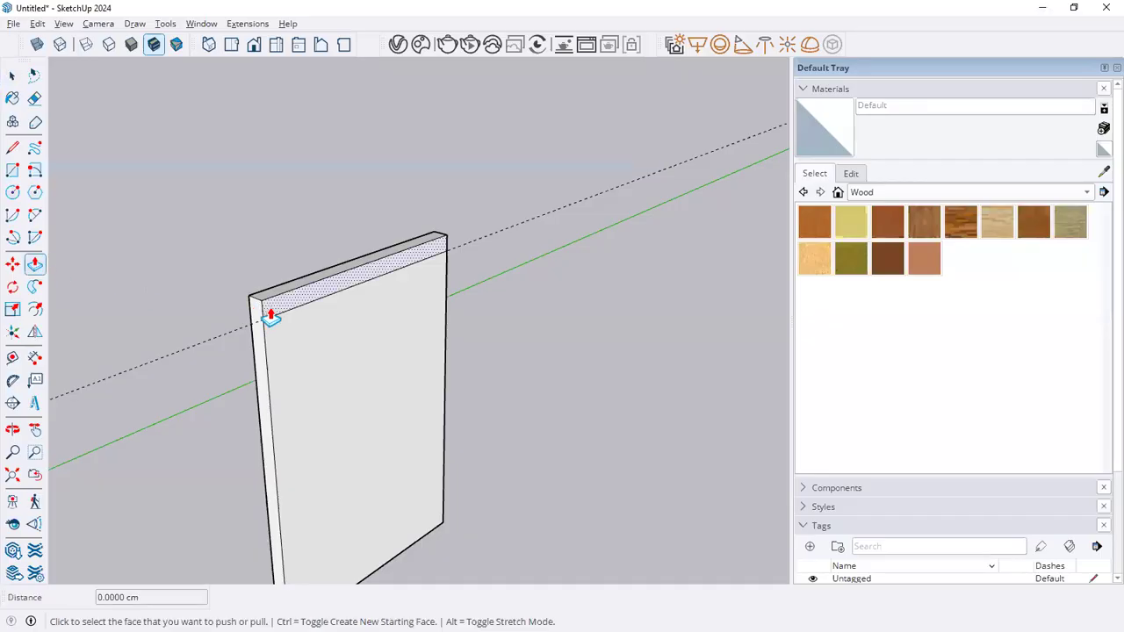
pyautogui.click(271, 318)
pyautogui.write('1')
pyautogui.press('Return')
pyautogui.press('space')
pyautogui.scroll(-2, 208, 235)
pyautogui.scroll(-4, 210, 236)
pyautogui.moveTo(335, 329); pyautogui.dragTo(421, 207, button='middle')
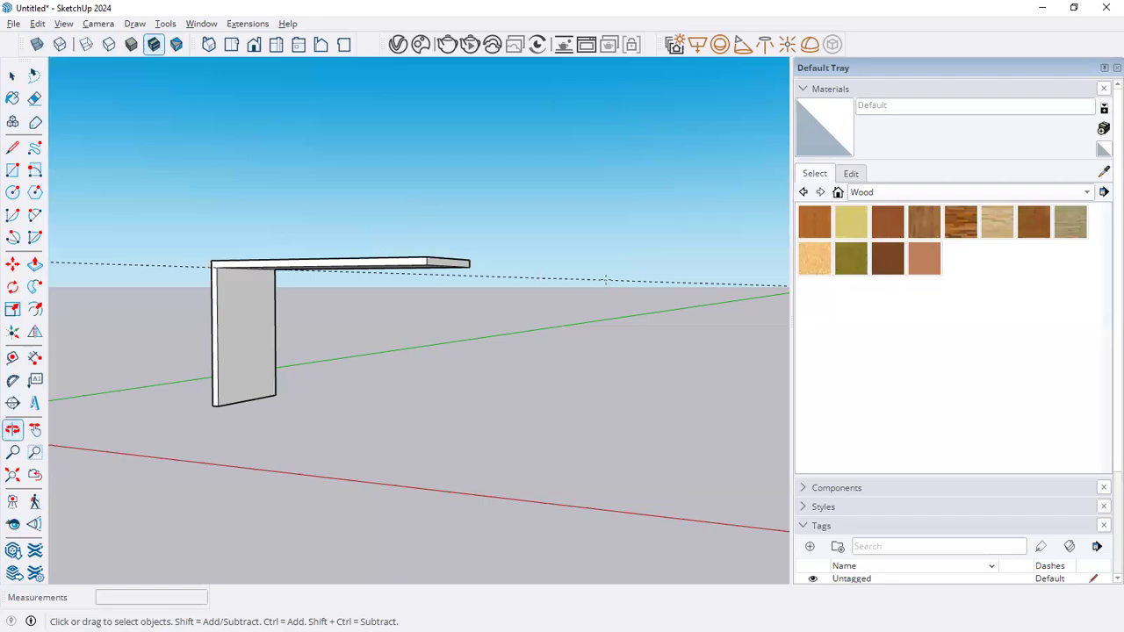
# Check the desk drawing in the practice book and start a Tape Measure guide from the lower edge of the desk top's free end.
pyautogui.hotkey('alt', 'Tab')
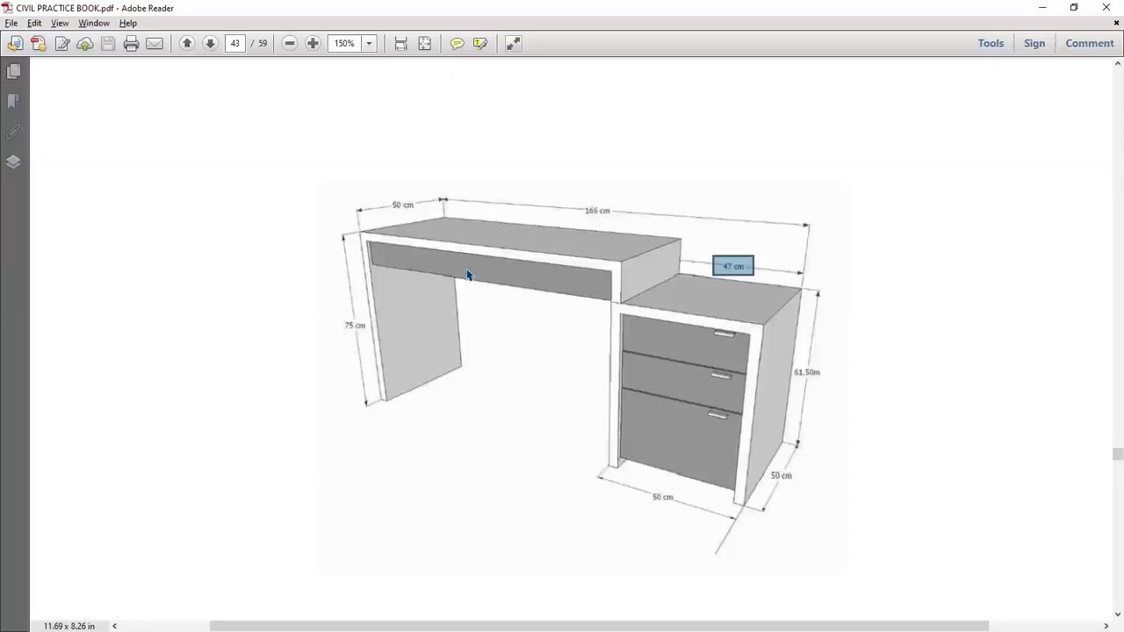
pyautogui.hotkey('alt', 'Tab')
pyautogui.moveTo(471, 276); pyautogui.dragTo(408, 261, button='middle')
pyautogui.moveTo(36, 341); pyautogui.dragTo(480, 342, button='middle')
pyautogui.moveTo(468, 294); pyautogui.dragTo(461, 290, button='middle')
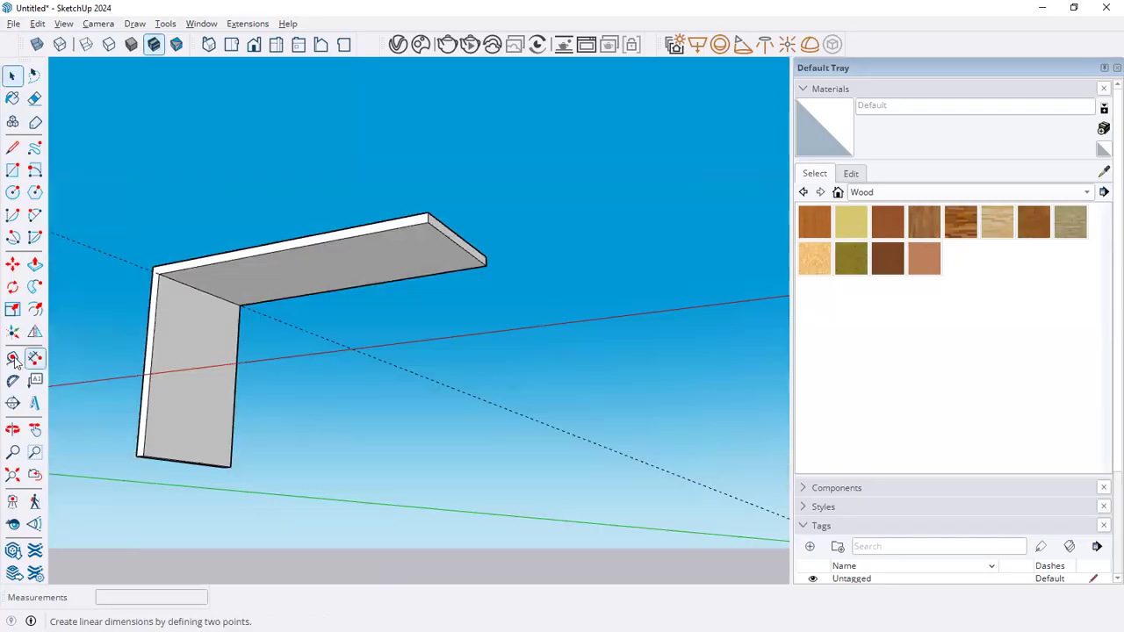
pyautogui.click(13, 358)
pyautogui.scroll(2, 437, 229)
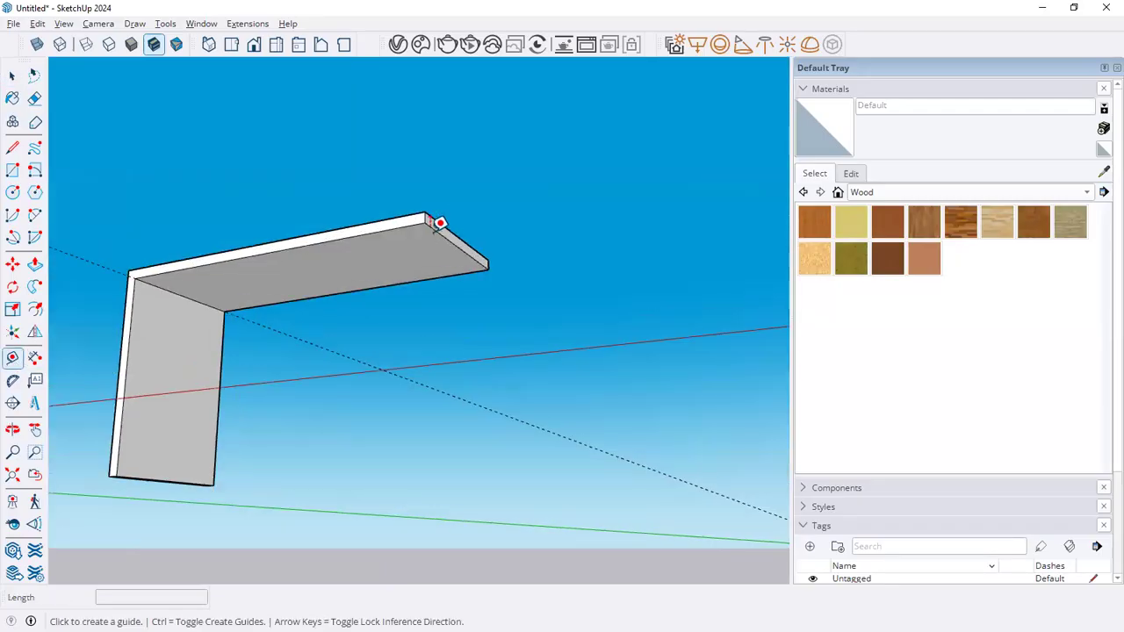
pyautogui.scroll(2, 432, 222)
pyautogui.click(419, 224)
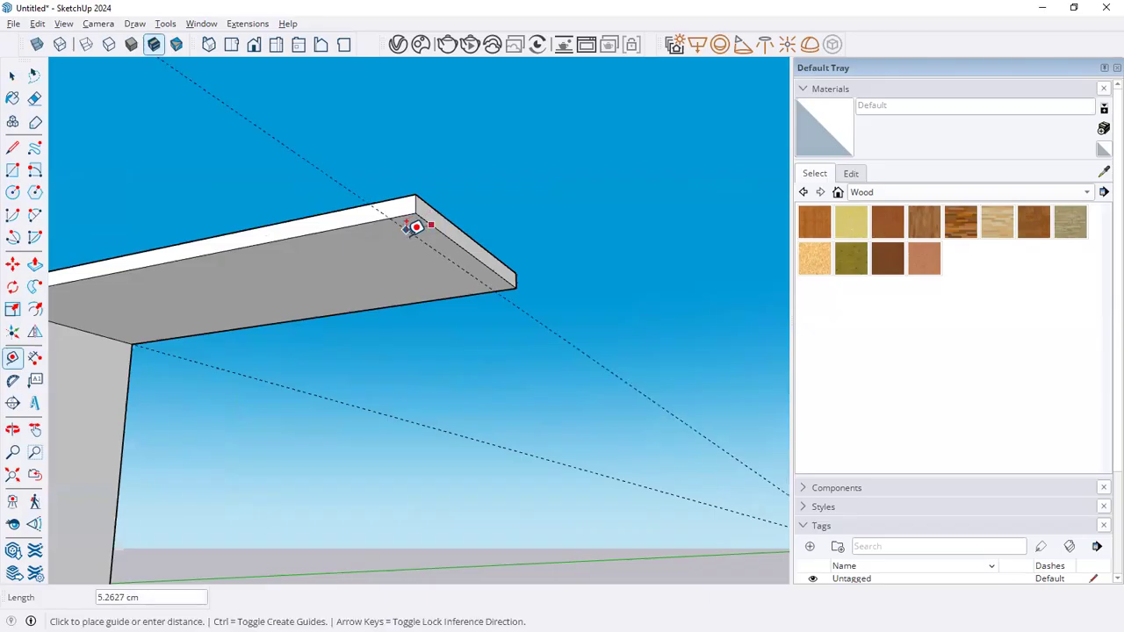
# Place a guide 1.8 cm in from the tabletop's free end on the underside and draw a 50 cm line along it.
pyautogui.write('1.8')
pyautogui.press('Return')
pyautogui.press('space')
pyautogui.press('l')
pyautogui.scroll(2, 386, 211)
pyautogui.click(419, 210)
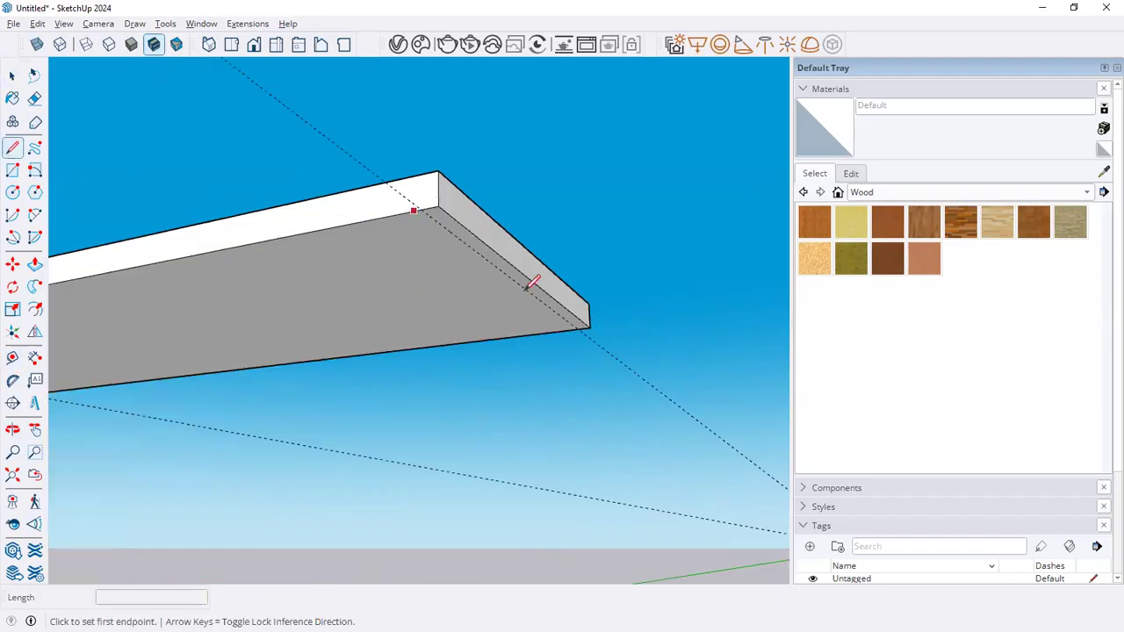
pyautogui.click(586, 324)
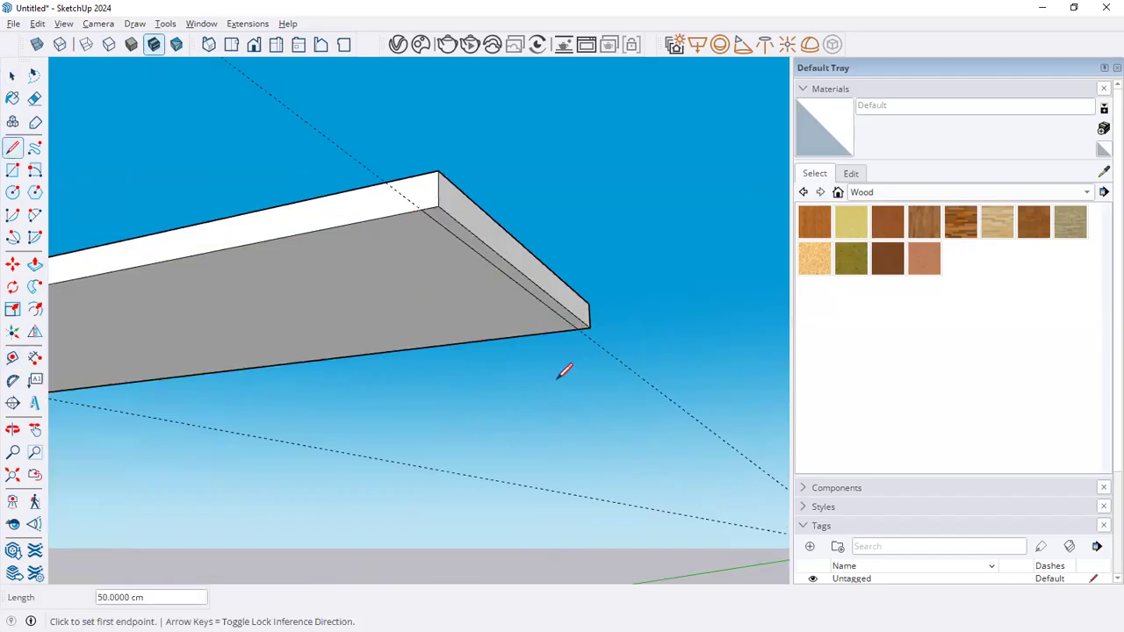
pyautogui.press('space')
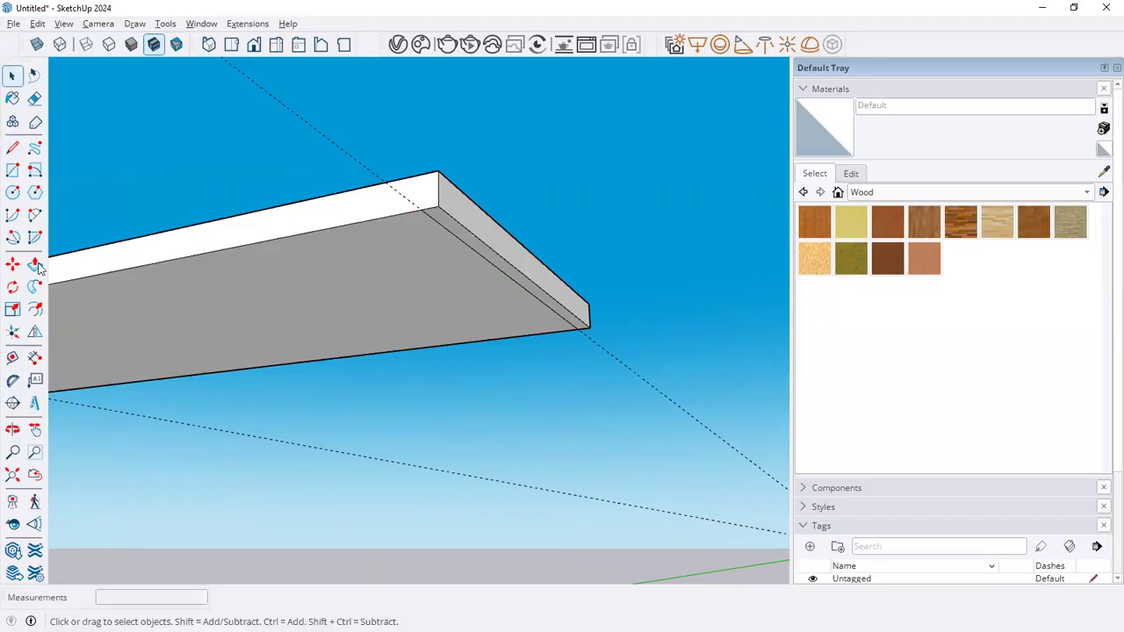
# Push/Pull the narrow strip under the tabletop's free end down 71.4 cm to the base of the existing leg.
pyautogui.click(35, 265)
pyautogui.click(447, 231)
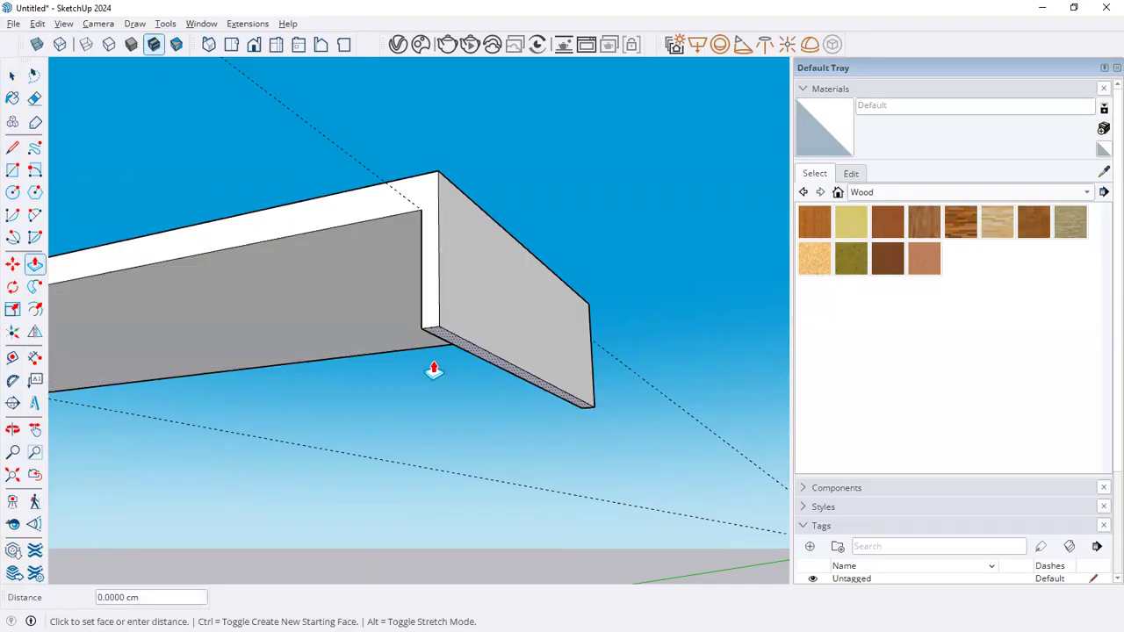
pyautogui.hotkey('alt', 'Tab')
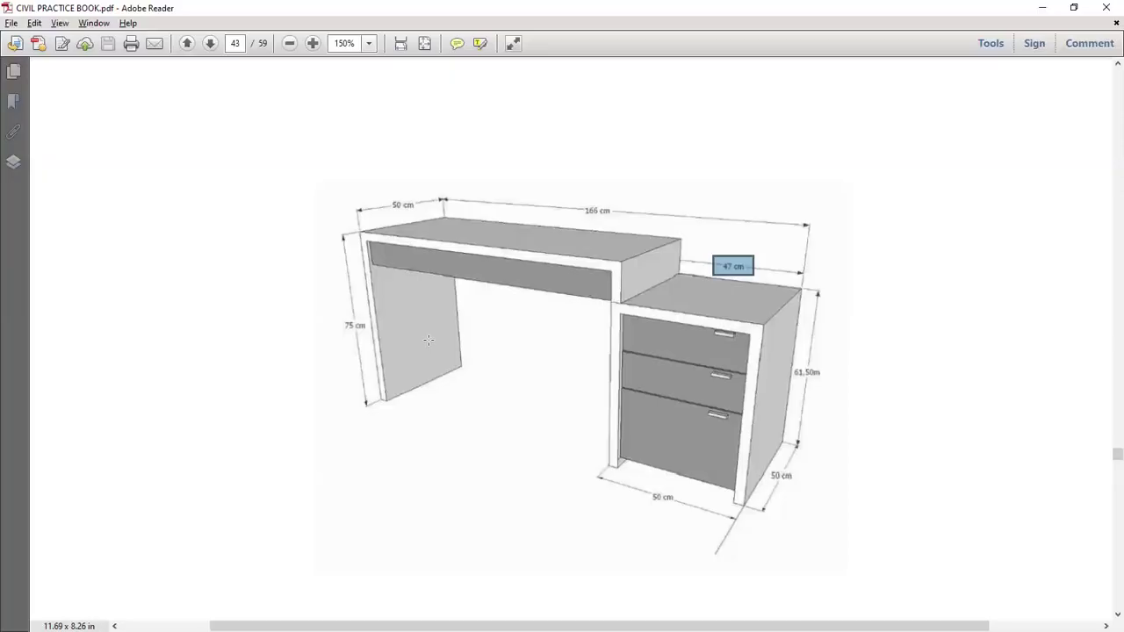
pyautogui.scroll(-1, 570, 348)
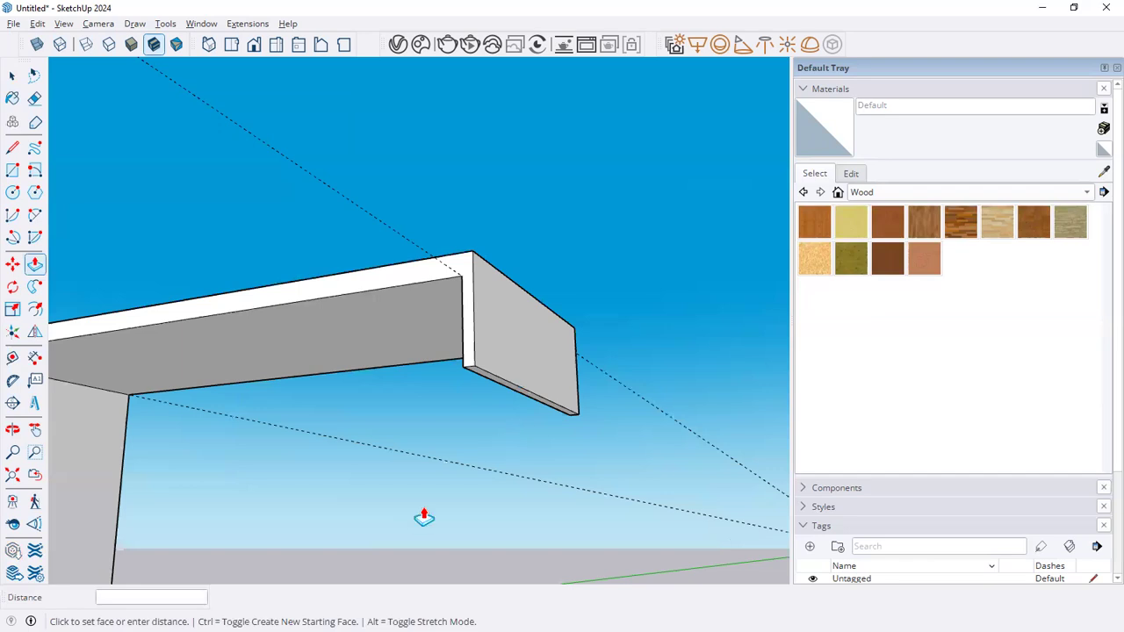
pyautogui.scroll(-3, 424, 517)
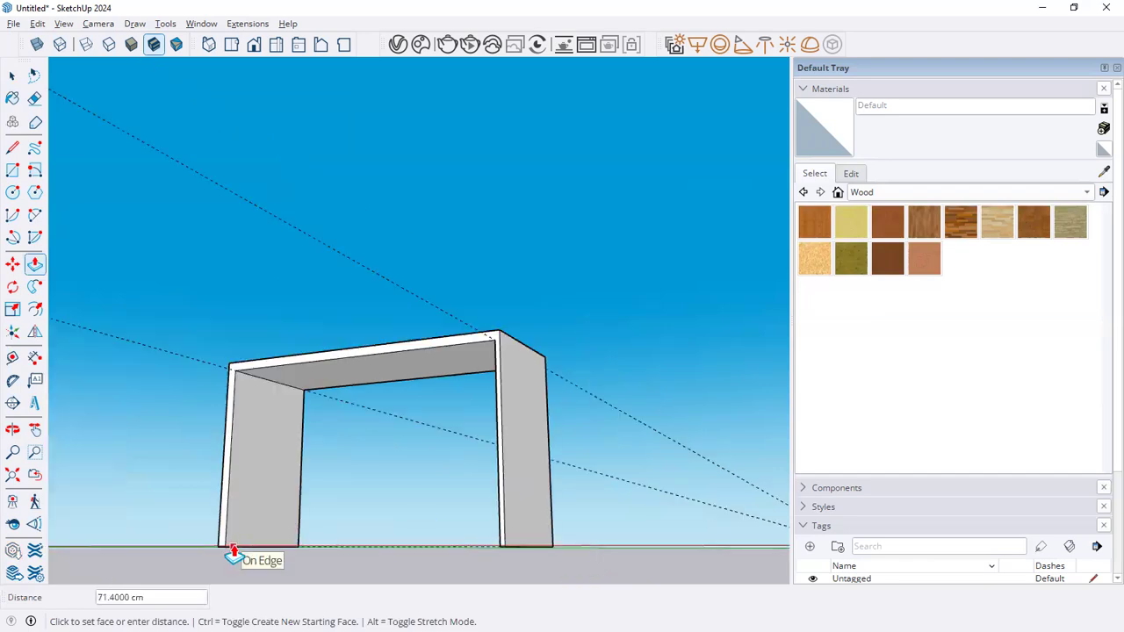
pyautogui.click(234, 552)
# Check the heights in the PDF desk drawing and place a guide 13.5 cm below the top edge on the new leg's outer face.
pyautogui.moveTo(449, 397); pyautogui.dragTo(442, 504, button='middle')
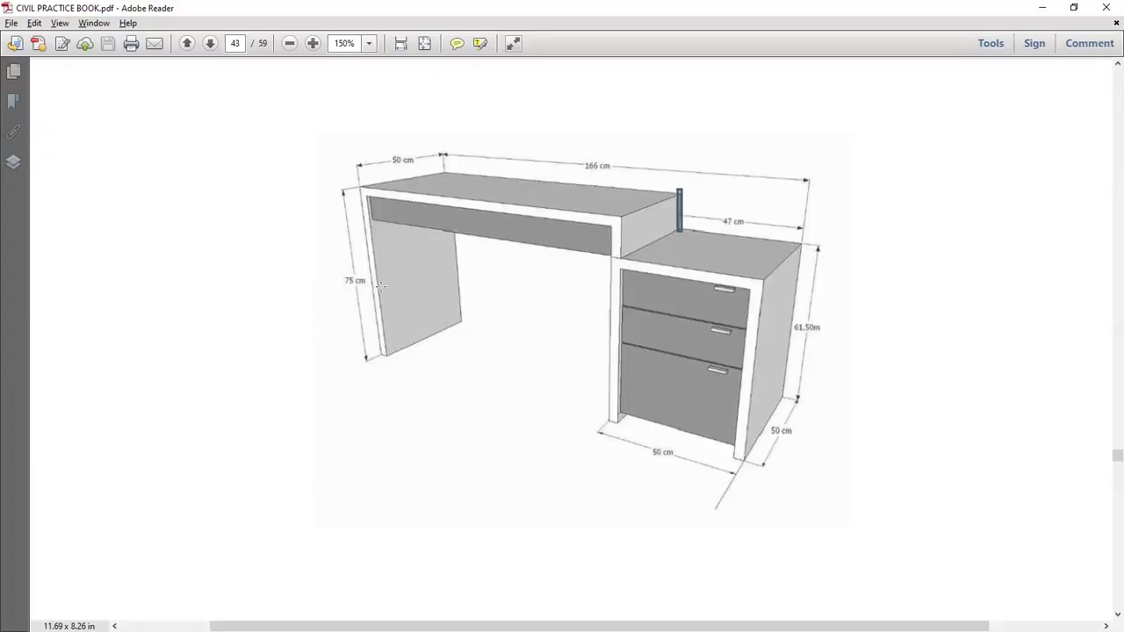
pyautogui.moveTo(793, 318); pyautogui.dragTo(824, 334)
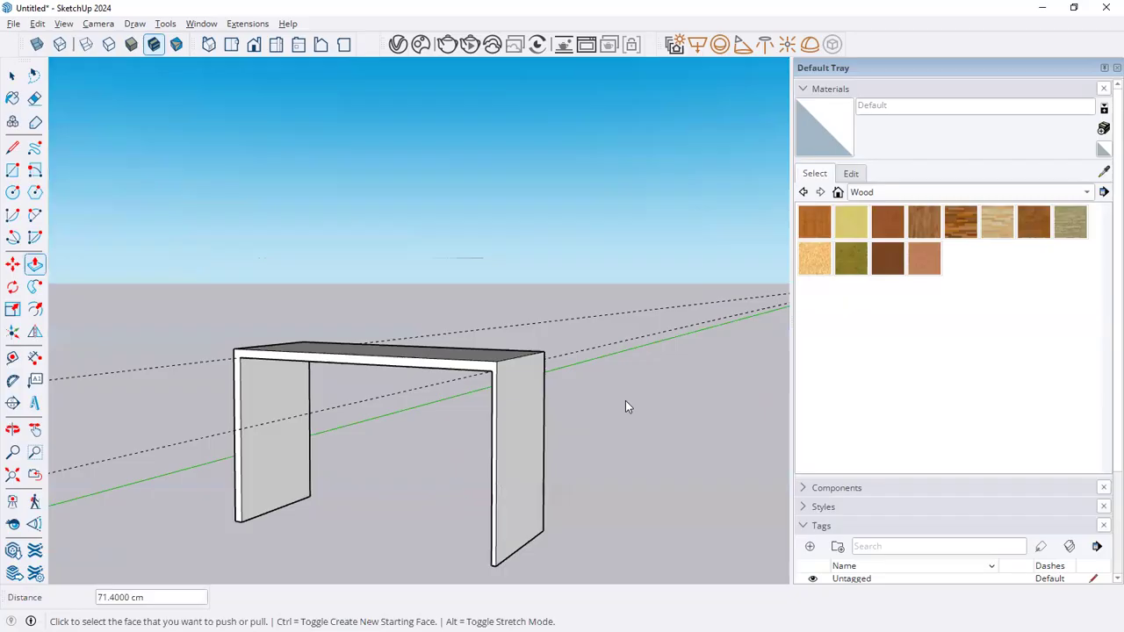
pyautogui.moveTo(553, 326)
pyautogui.mouseDown(button='middle')
pyautogui.moveTo(553, 395)
pyautogui.moveTo(531, 416)
pyautogui.mouseUp(button='middle')
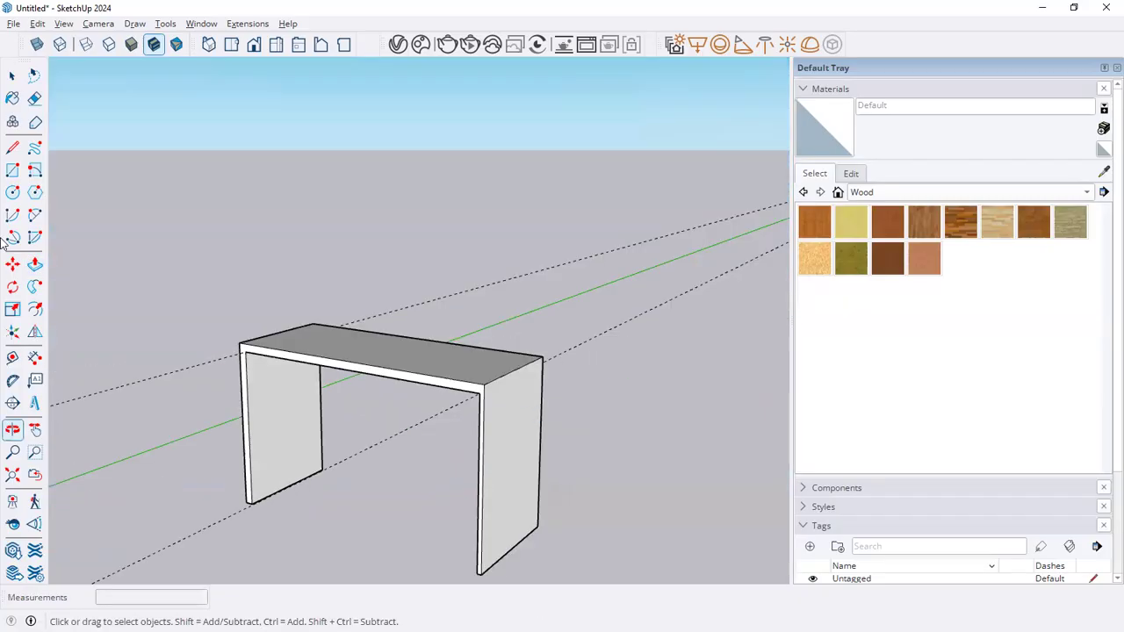
pyautogui.click(12, 358)
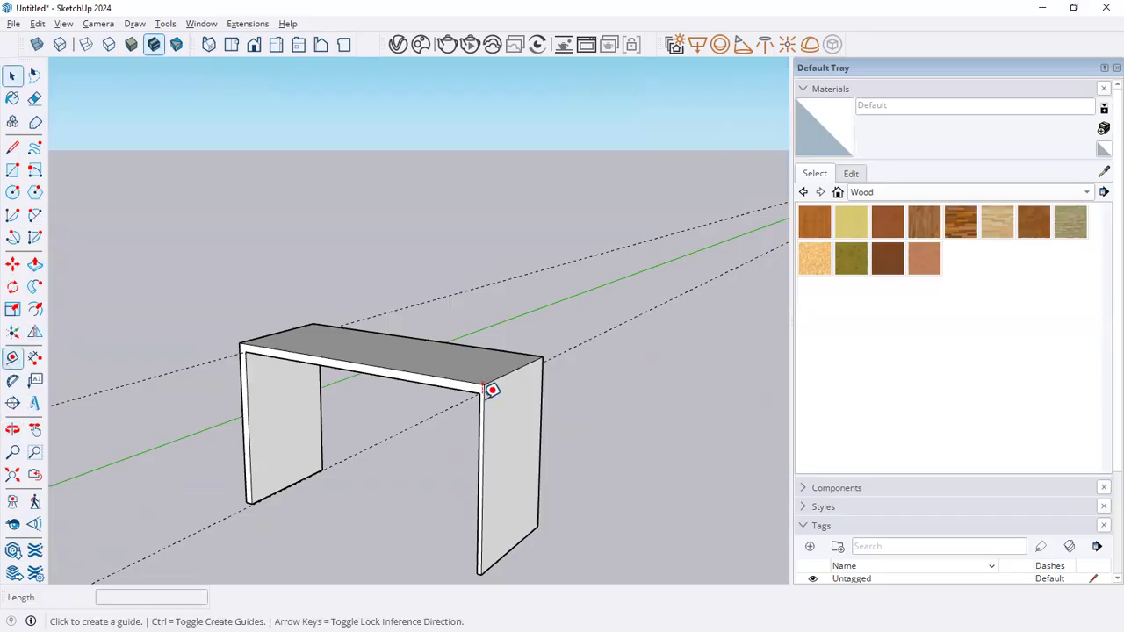
pyautogui.scroll(2, 491, 390)
pyautogui.click(496, 370)
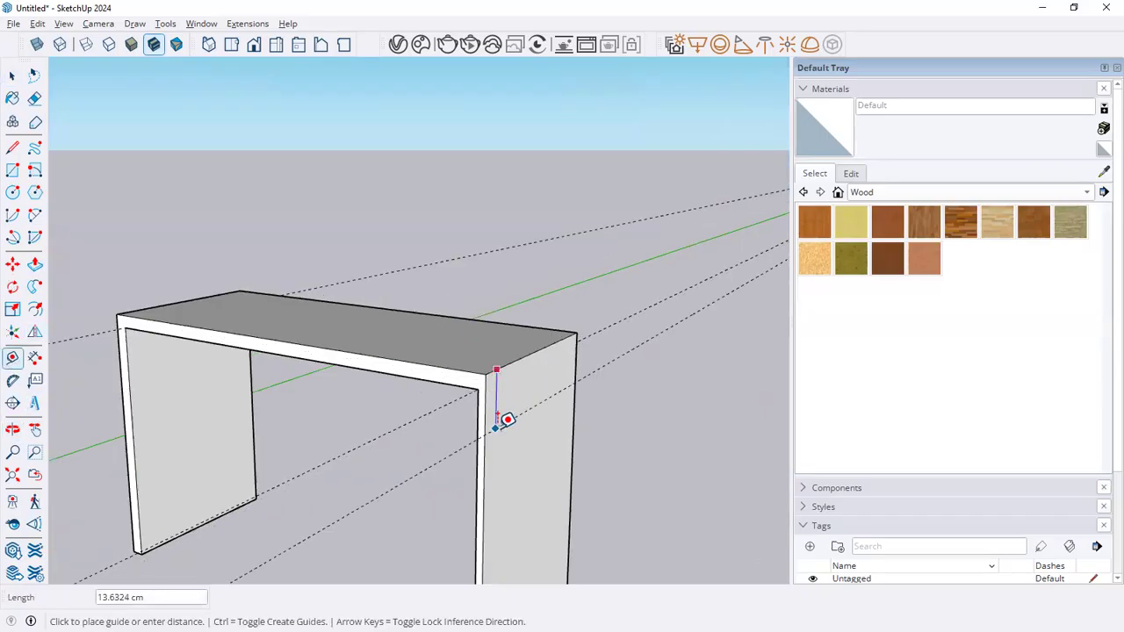
pyautogui.write('13.5')
pyautogui.press('Return')
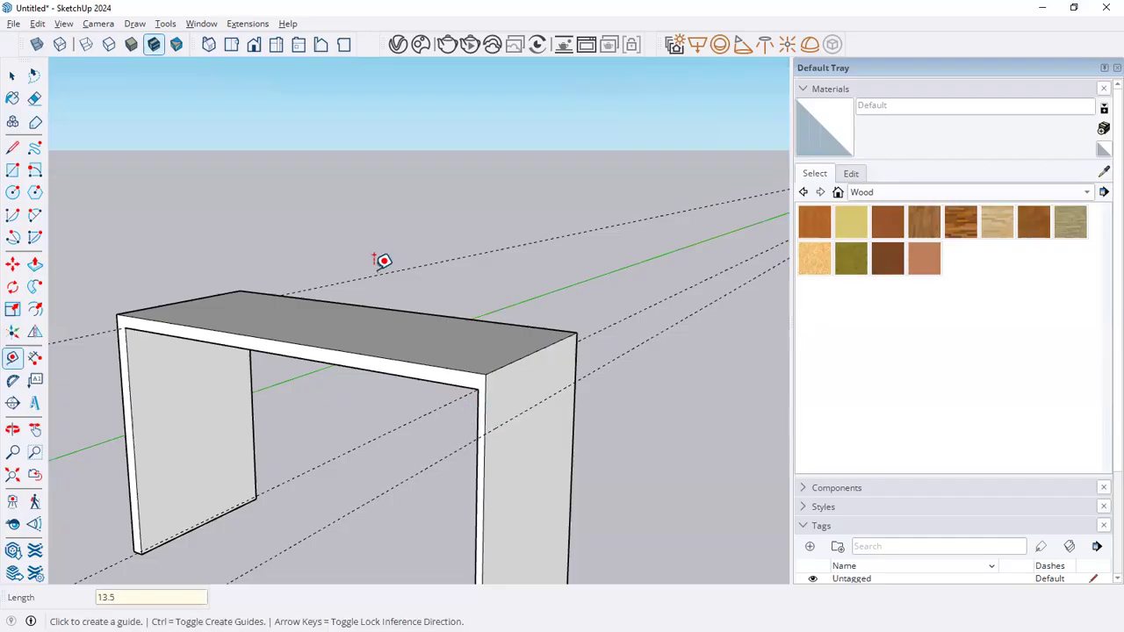
# Draw a line along the 13.5 cm guide across the full depth of the leg's outer face.
pyautogui.scroll(-3, 384, 261)
pyautogui.click(12, 147)
pyautogui.scroll(3, 421, 368)
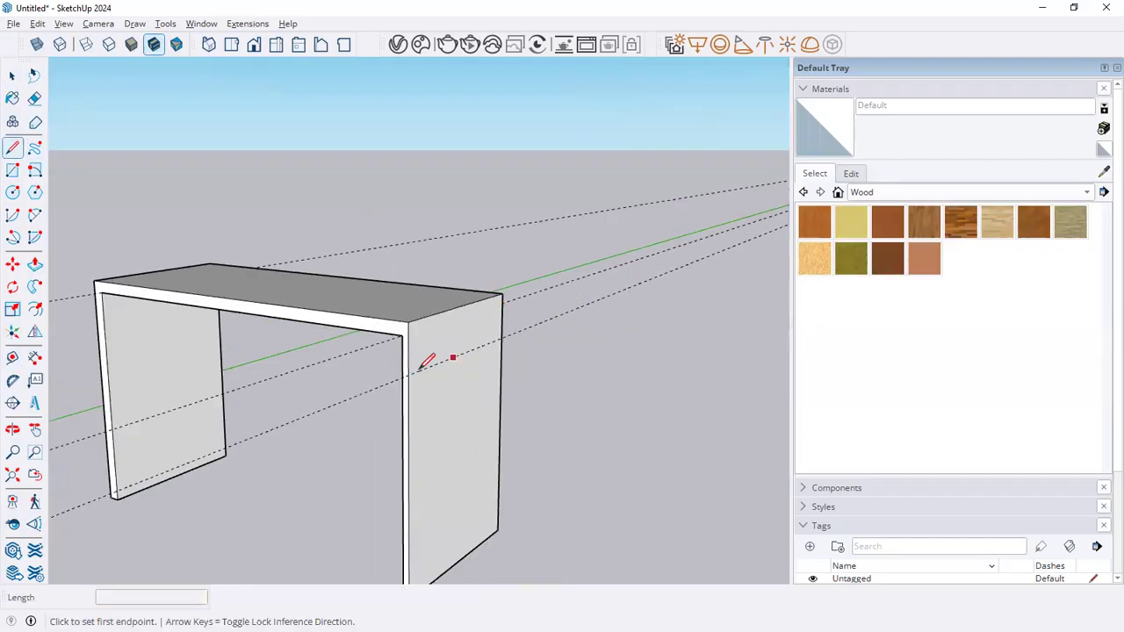
pyautogui.click(409, 373)
pyautogui.click(501, 341)
pyautogui.press('space')
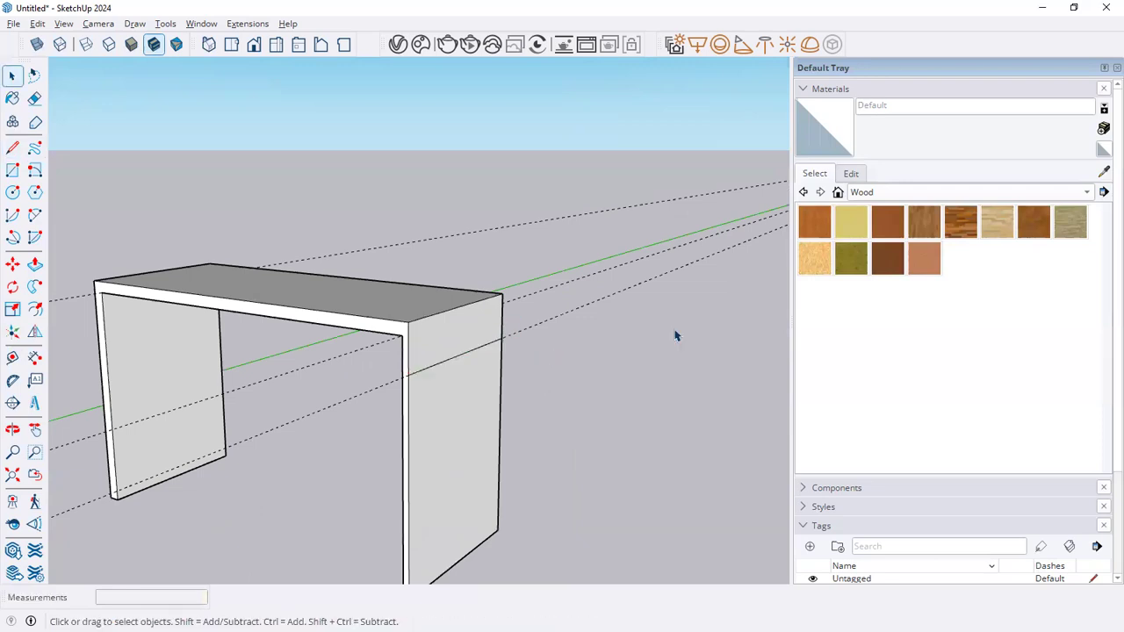
# Place a parallel guide just below the line on the leg's outer face to mark the lower top's thickness.
pyautogui.press('o')
pyautogui.moveTo(444, 439); pyautogui.dragTo(572, 343)
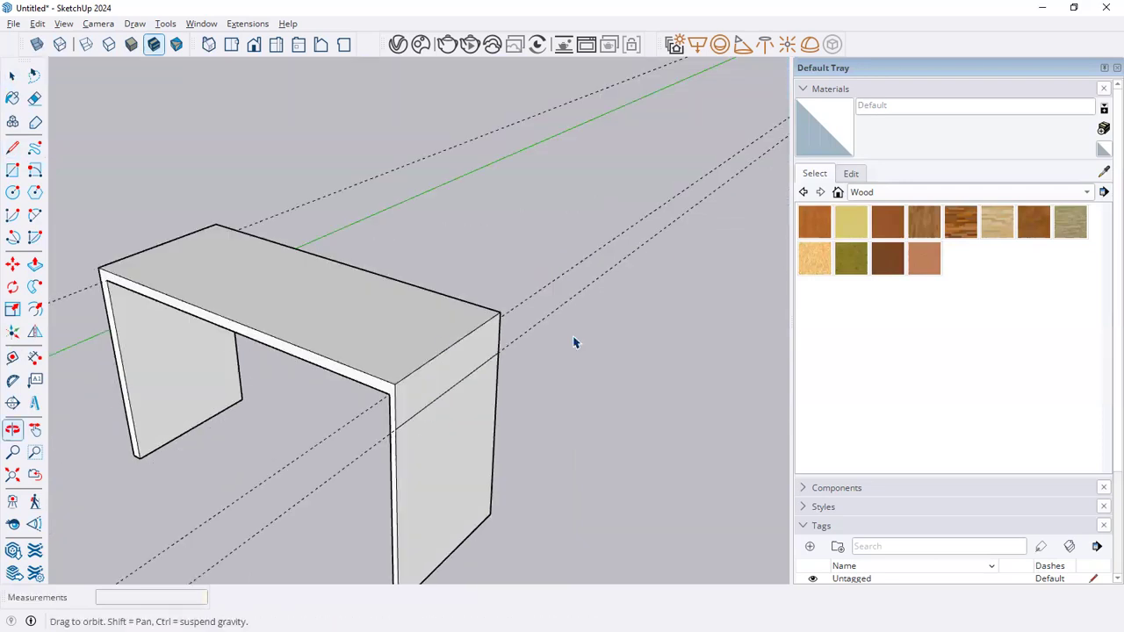
pyautogui.press('space')
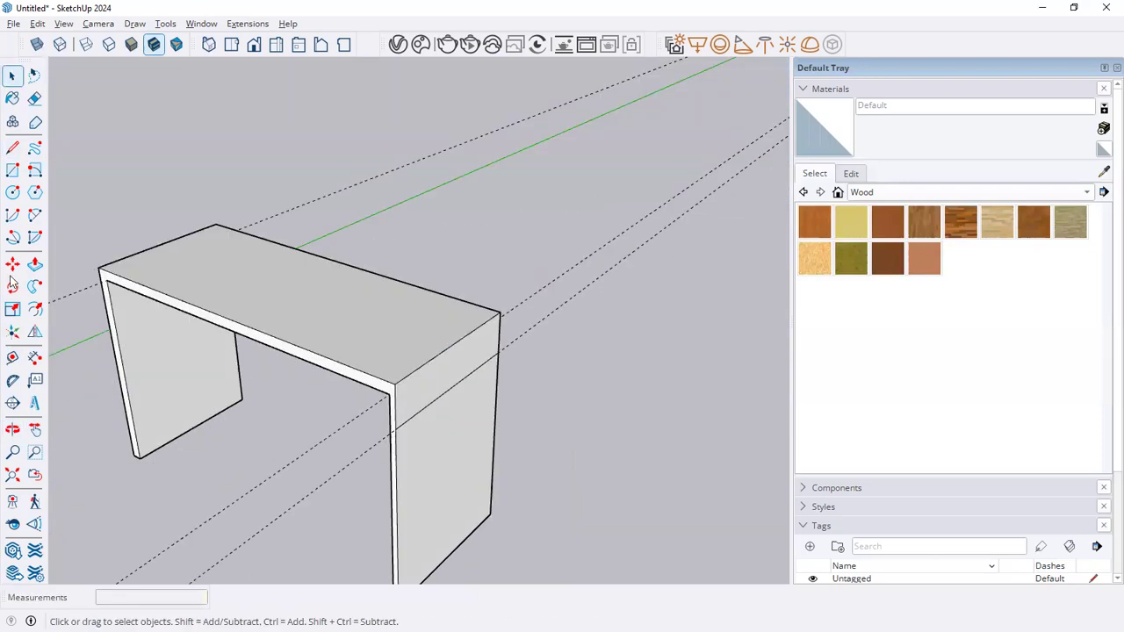
pyautogui.click(12, 357)
pyautogui.scroll(2, 423, 413)
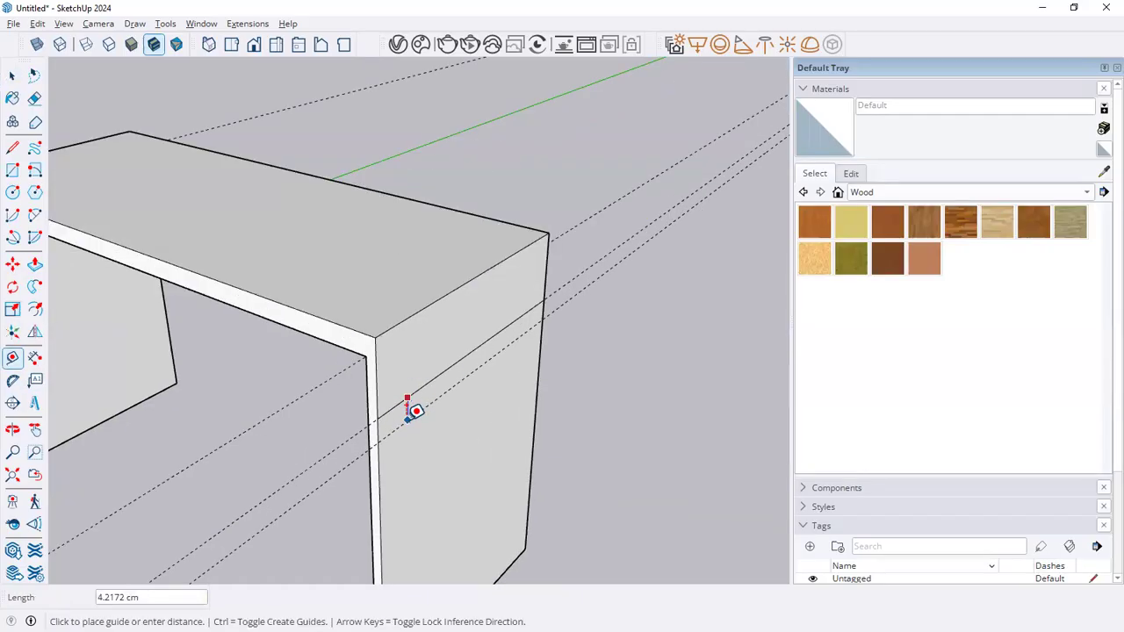
pyautogui.hotkey('alt', 'Tab')
pyautogui.hotkey('alt', 'Tab')
pyautogui.press('Return')
pyautogui.press('space')
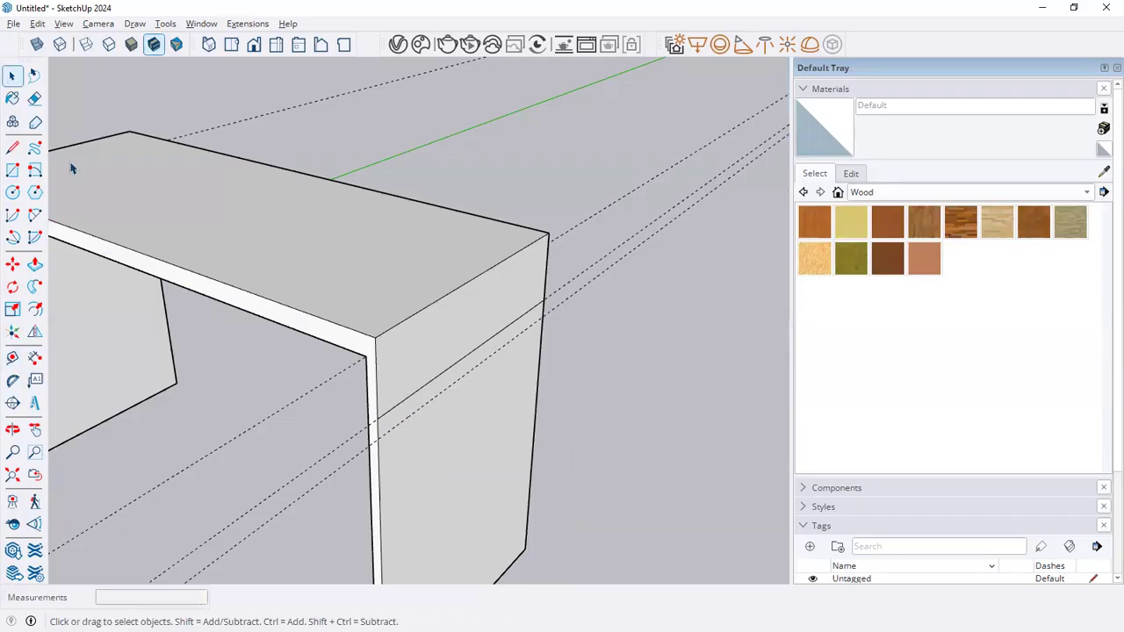
# Draw a second line along the lower guide from the front to the back edge of the leg's outer face.
pyautogui.click(15, 149)
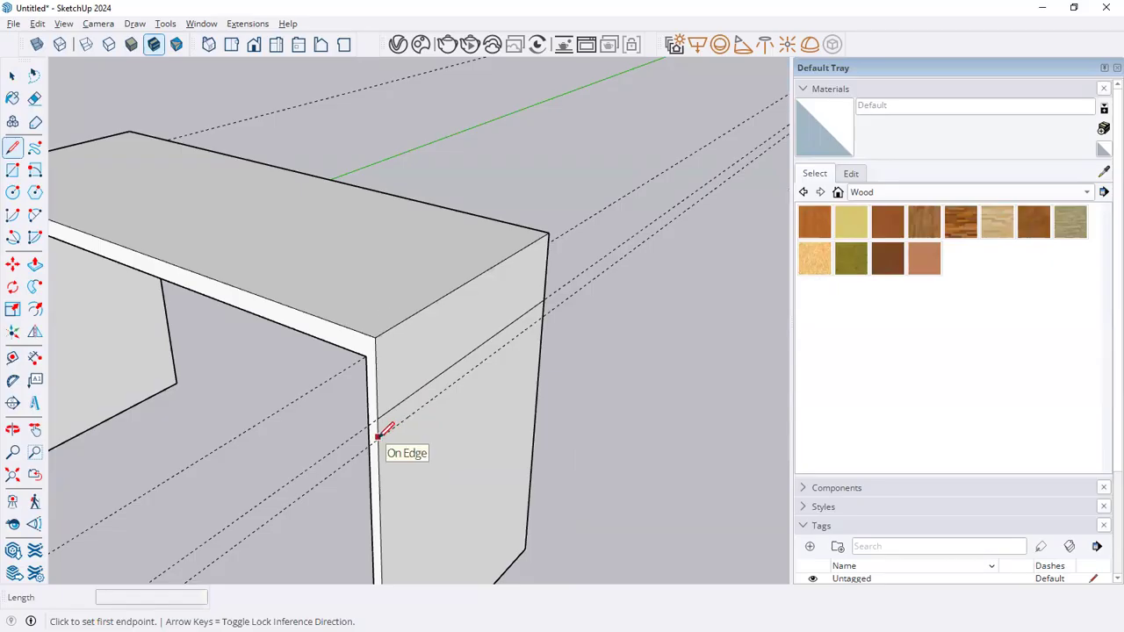
pyautogui.scroll(2, 358, 431)
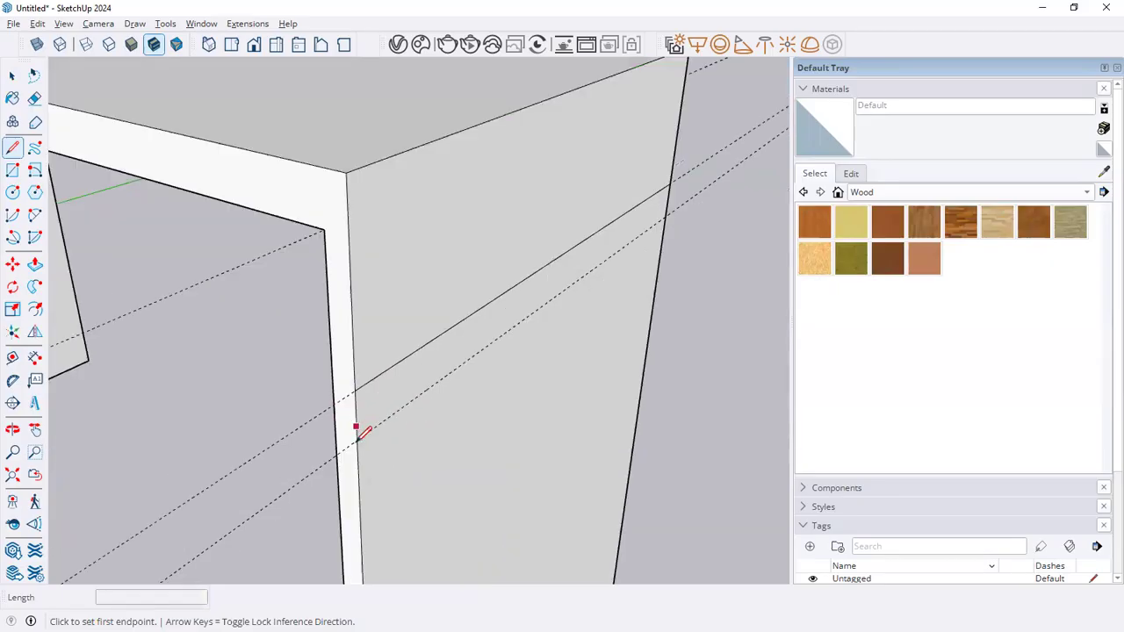
pyautogui.scroll(1, 358, 437)
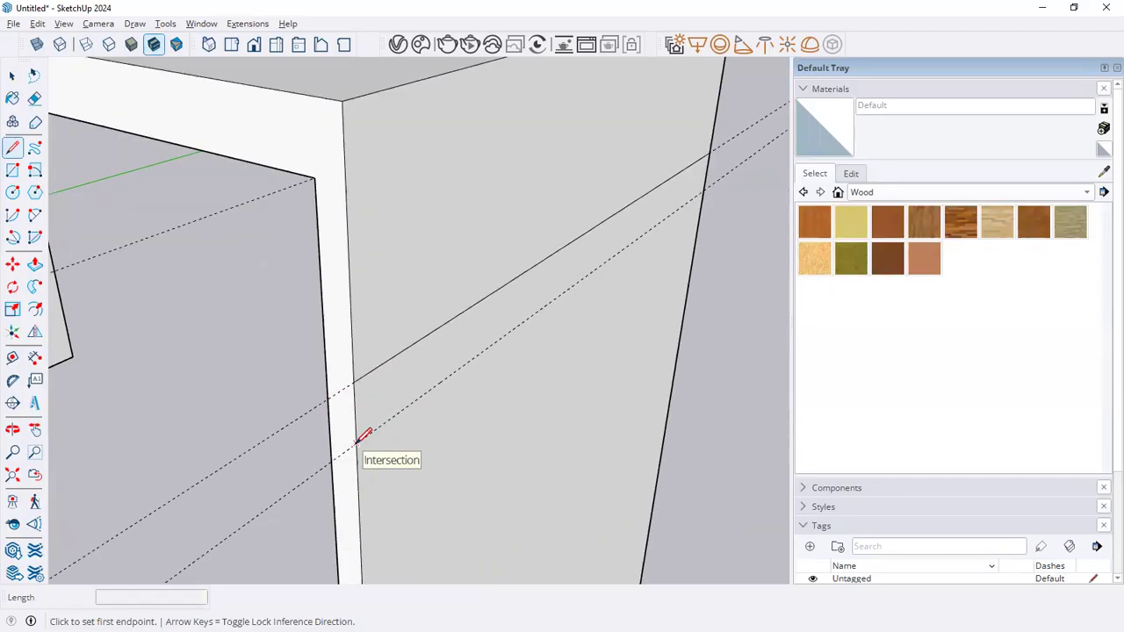
pyautogui.click(357, 437)
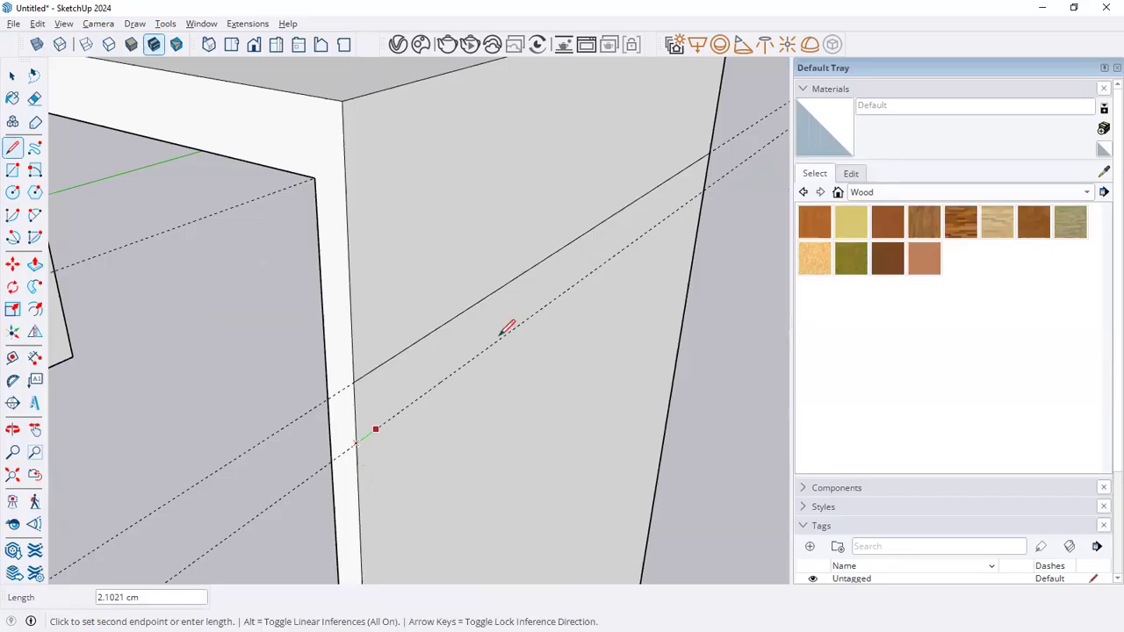
pyautogui.click(712, 182)
pyautogui.press('space')
pyautogui.scroll(-3, 424, 389)
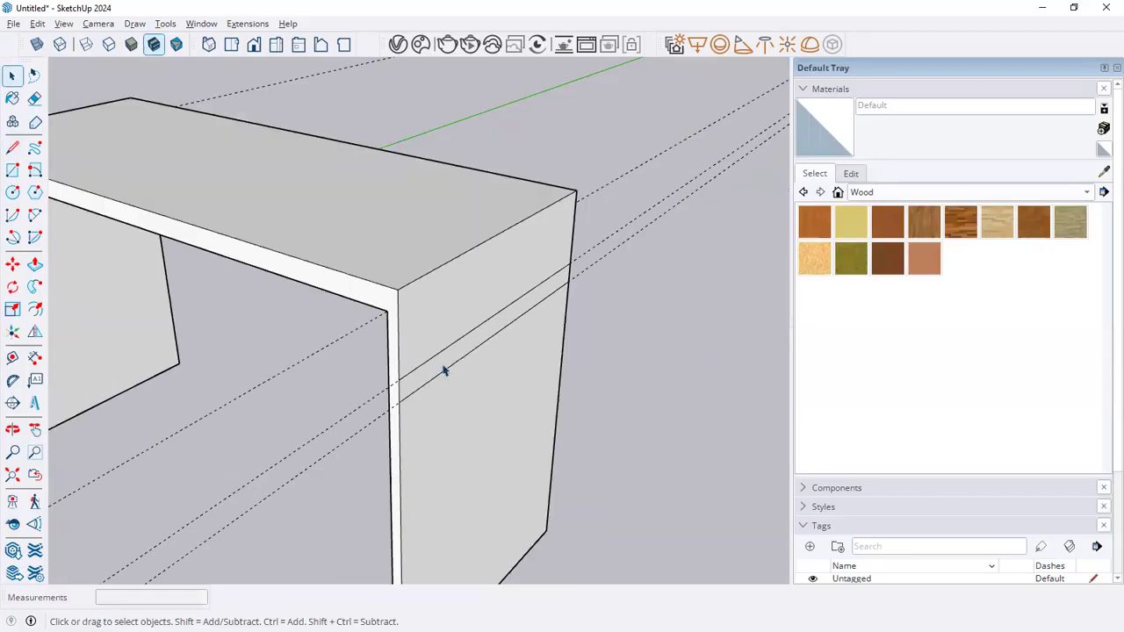
# Push/Pull the strip between the two lines on the leg 47 cm outward, following the PDF desk drawing.
pyautogui.scroll(-1, 448, 364)
pyautogui.click(448, 368)
pyautogui.click(450, 362)
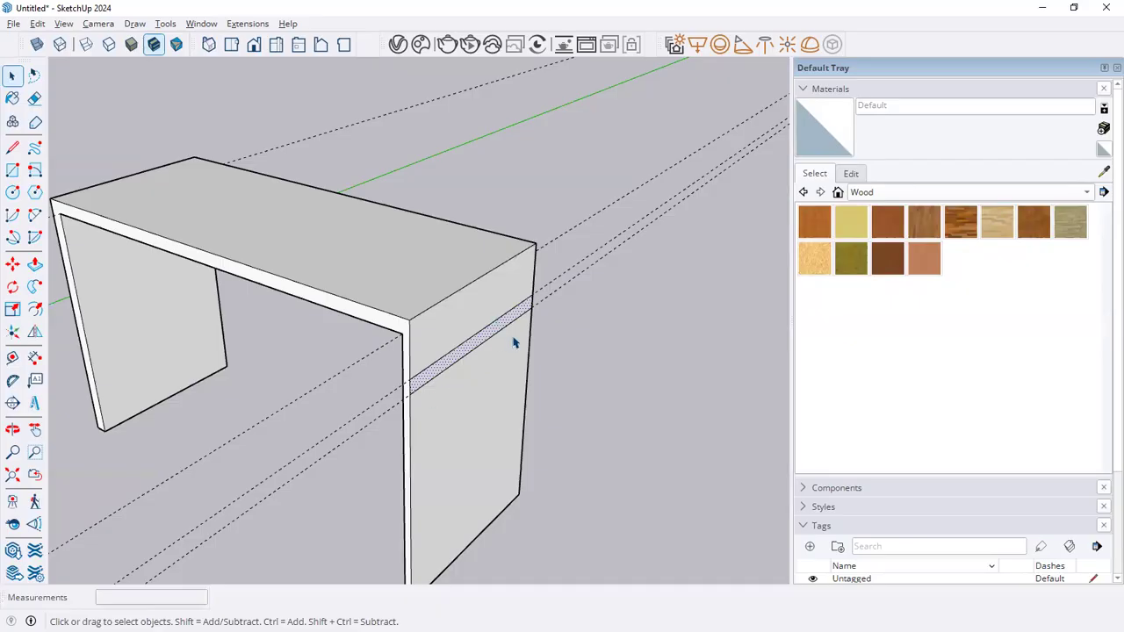
pyautogui.click(653, 372)
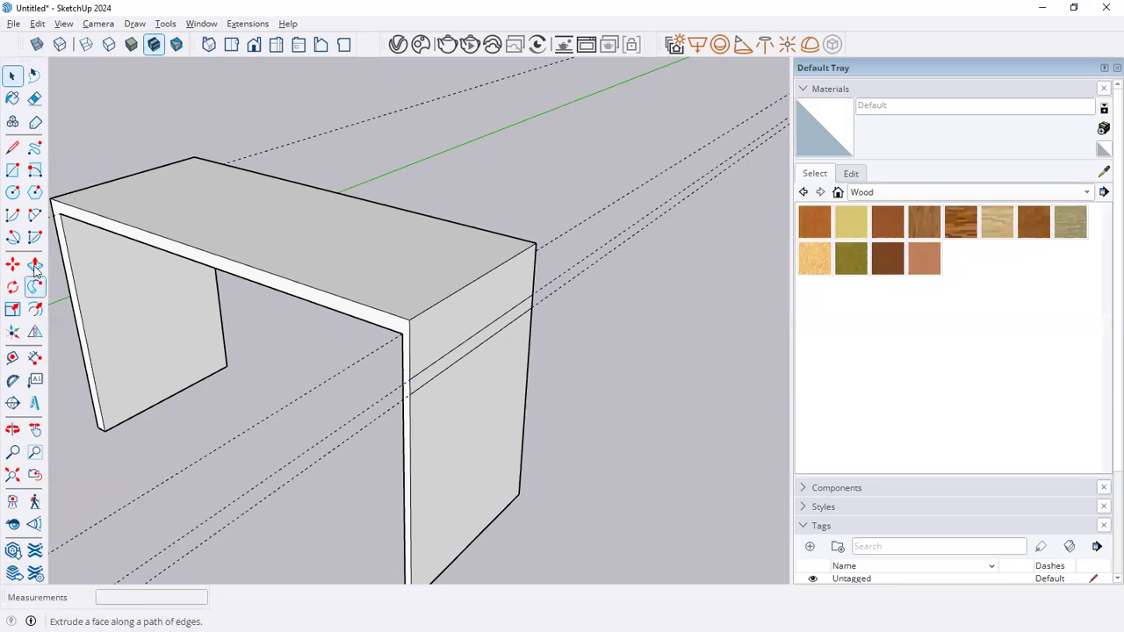
pyautogui.click(35, 268)
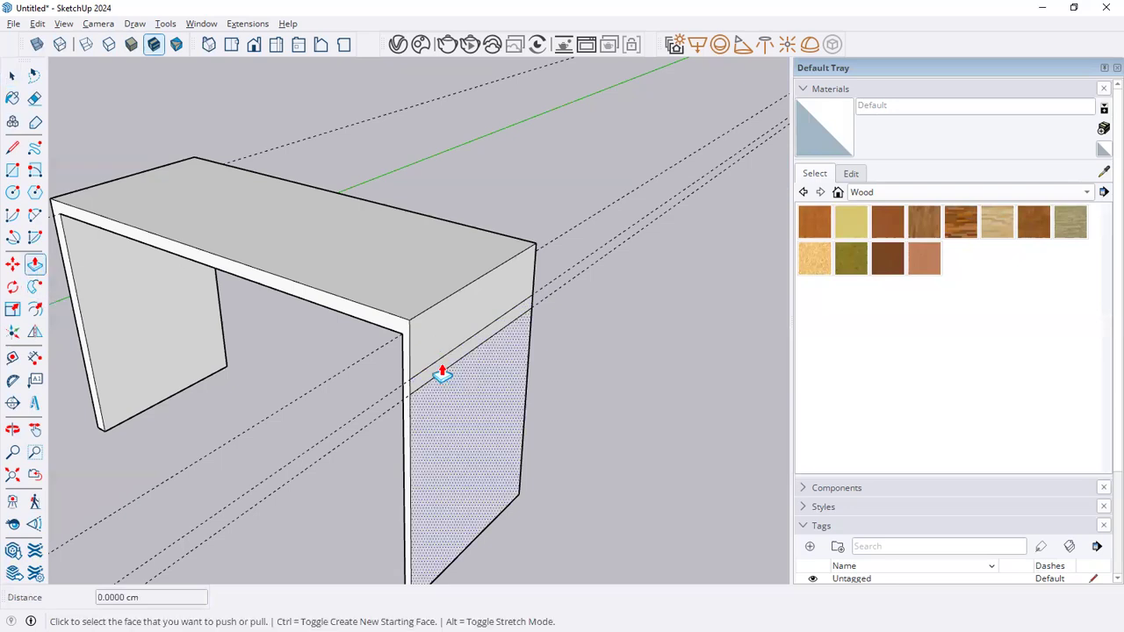
pyautogui.click(457, 377)
pyautogui.click(571, 411)
pyautogui.hotkey('alt', 'Tab')
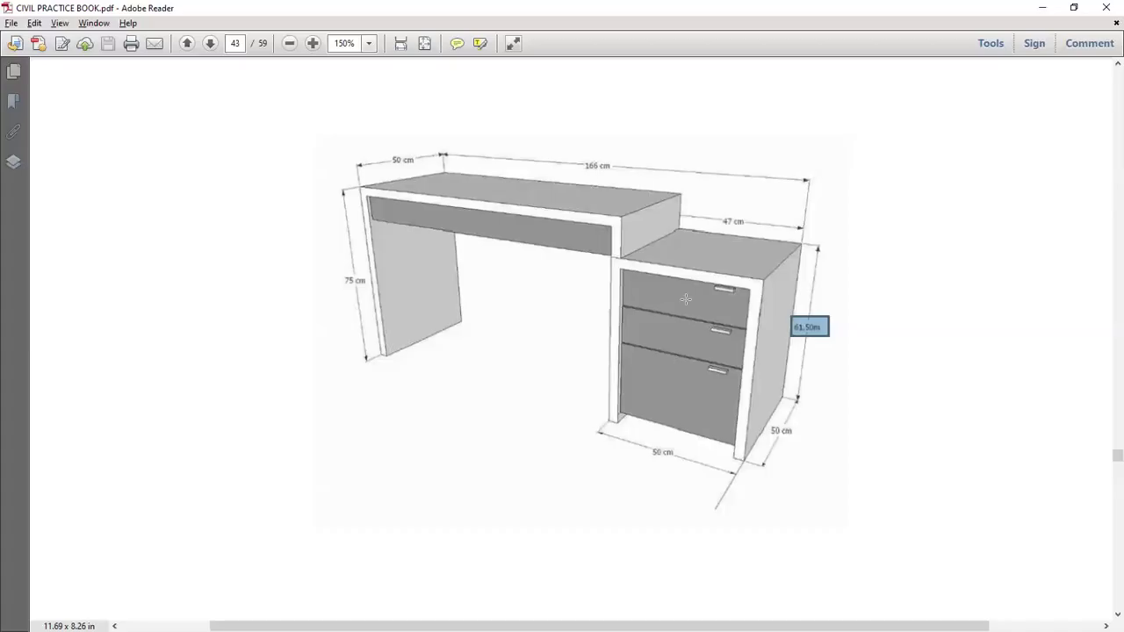
pyautogui.hotkey('alt', 'Tab')
pyautogui.write('47')
pyautogui.press('Return')
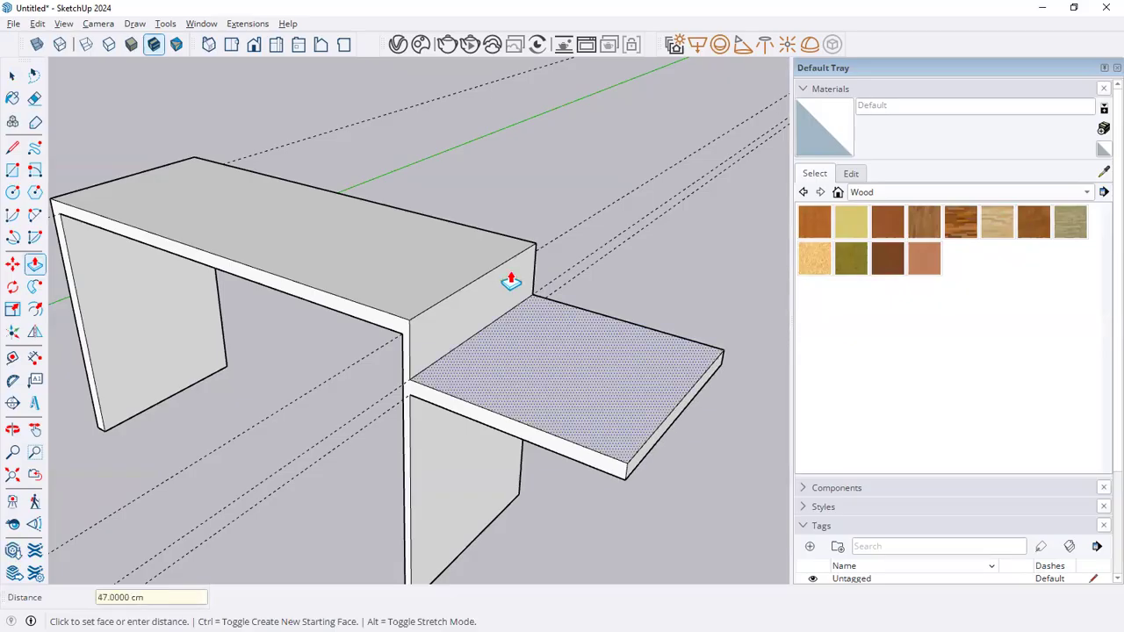
# Recheck the PDF desk drawing and place a guide 3.6 cm in from the lower top's free end on its underside.
pyautogui.scroll(-3, 544, 294)
pyautogui.moveTo(571, 316); pyautogui.dragTo(594, 301, button='middle')
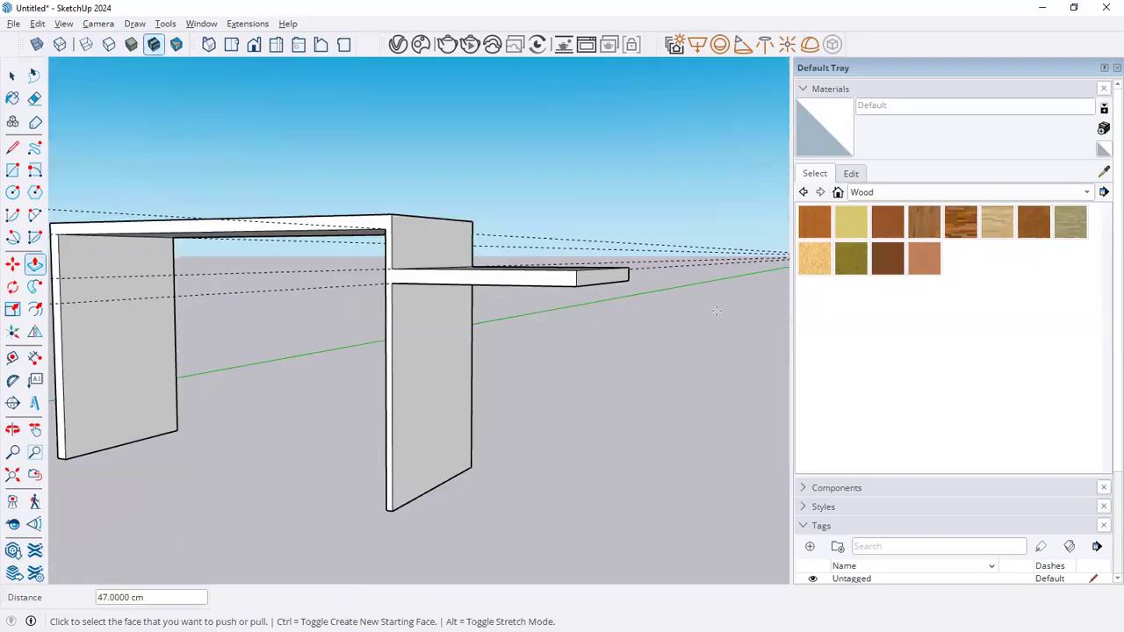
pyautogui.hotkey('alt', 'Tab')
pyautogui.hotkey('alt', 'Tab')
pyautogui.scroll(3, 606, 264)
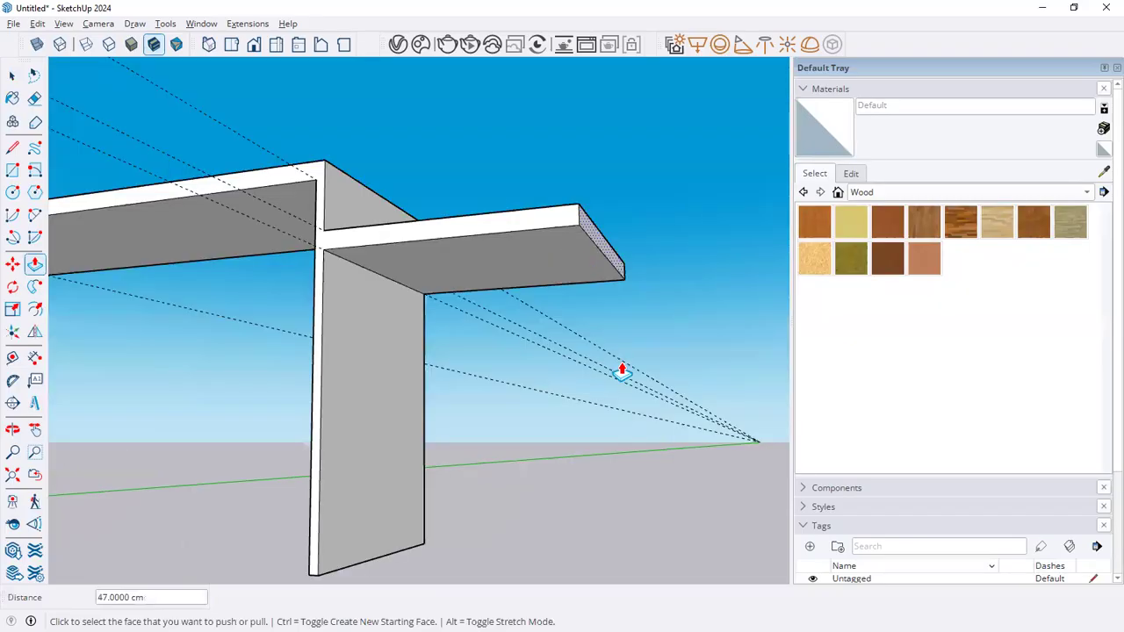
pyautogui.click(12, 357)
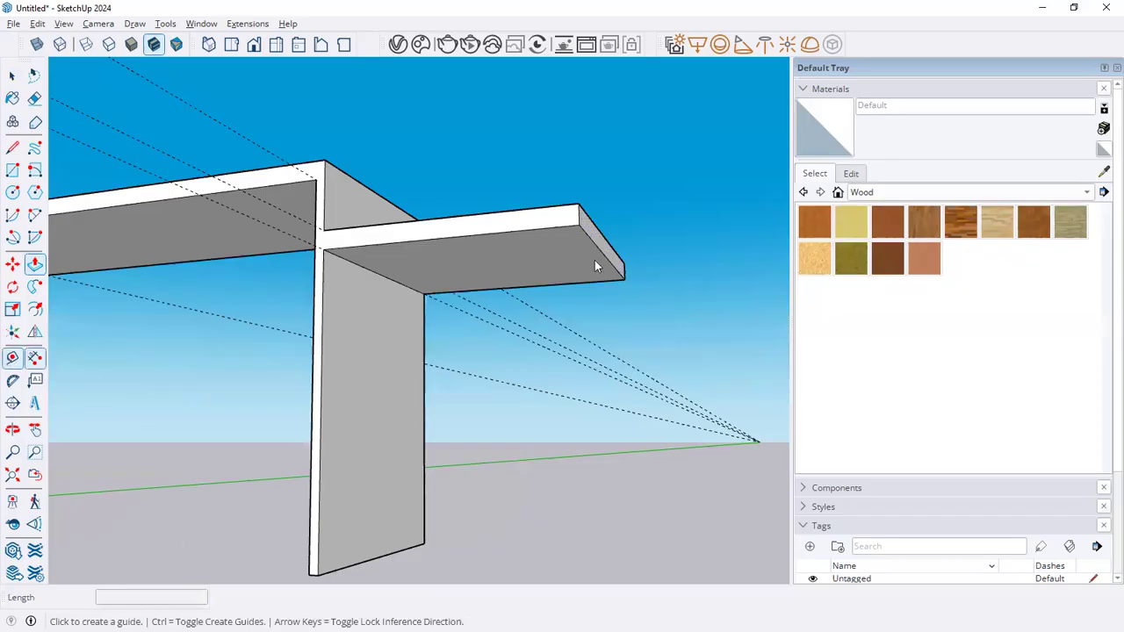
pyautogui.scroll(2, 595, 266)
pyautogui.click(583, 226)
pyautogui.write('3.')
pyautogui.press('Return')
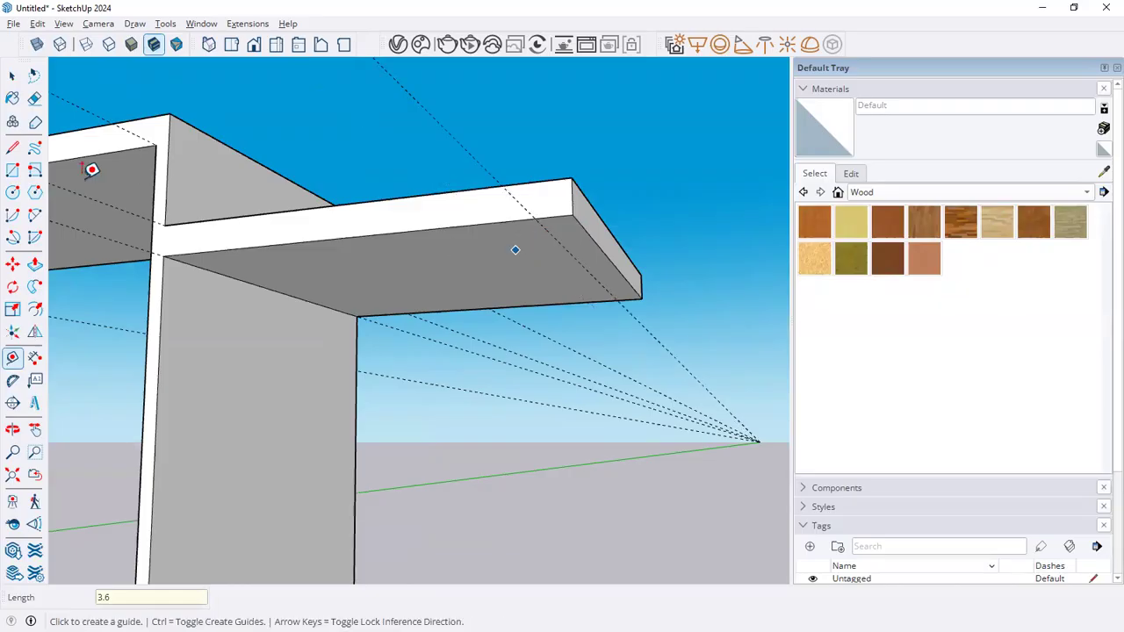
# Draw a line along the guide on the lower top's underside, from the front edge to the back edge near its free end.
pyautogui.moveTo(437, 240); pyautogui.dragTo(557, 255, button='middle')
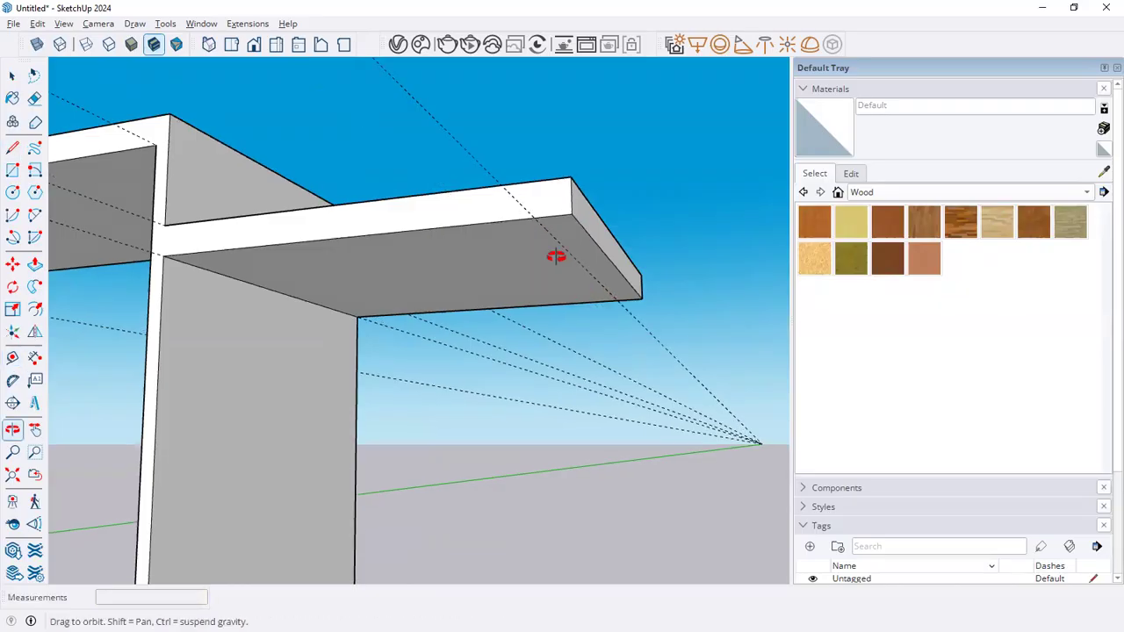
pyautogui.scroll(2, 644, 297)
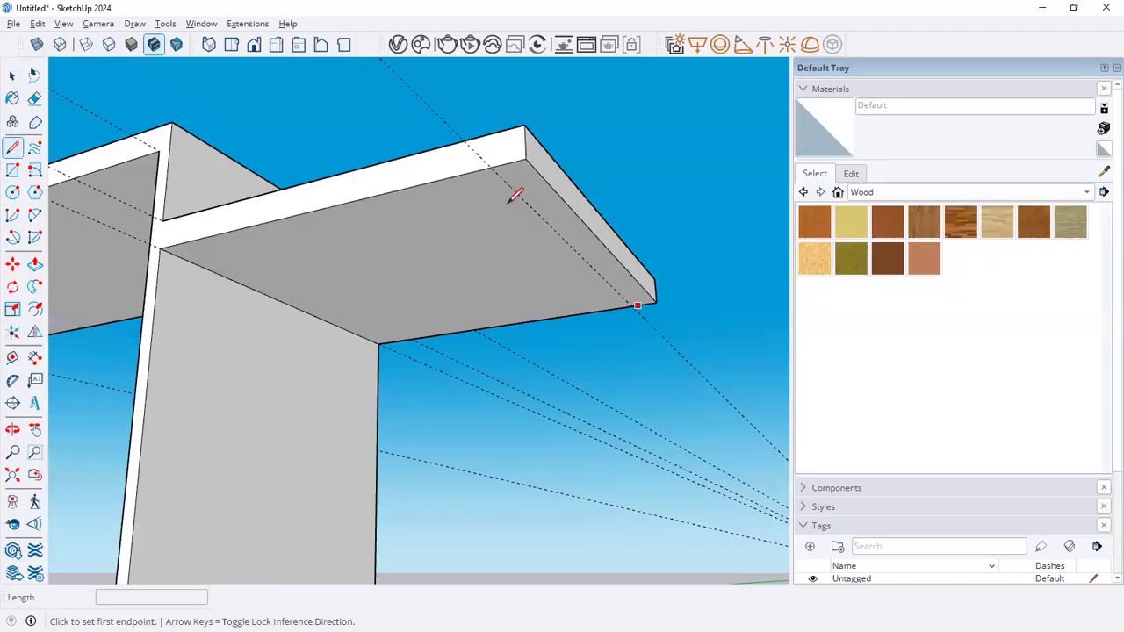
pyautogui.click(503, 174)
pyautogui.press('space')
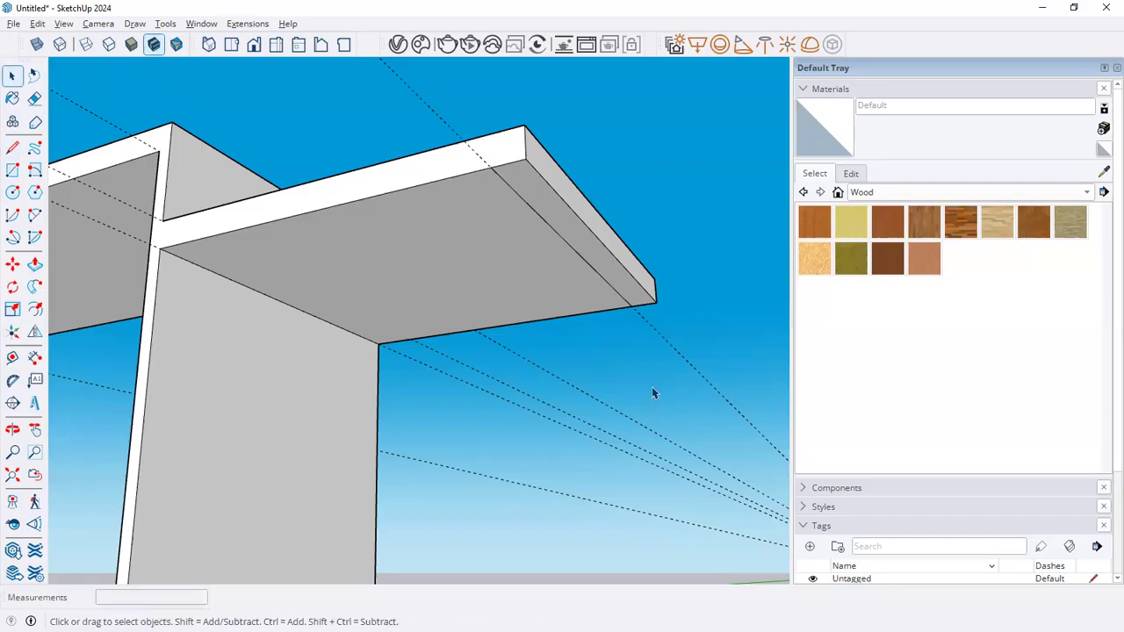
# Push/Pull the narrow strip under the lower top's free end 57.9 cm down to the ground to form the outer leg.
pyautogui.click(36, 269)
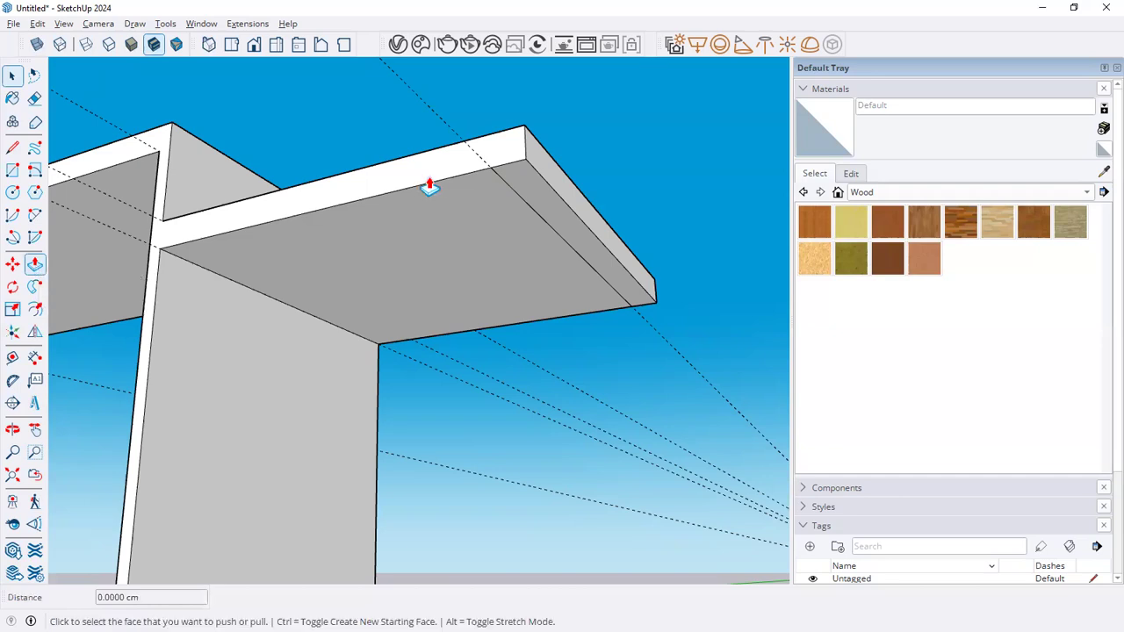
pyautogui.click(528, 182)
pyautogui.scroll(-2, 507, 211)
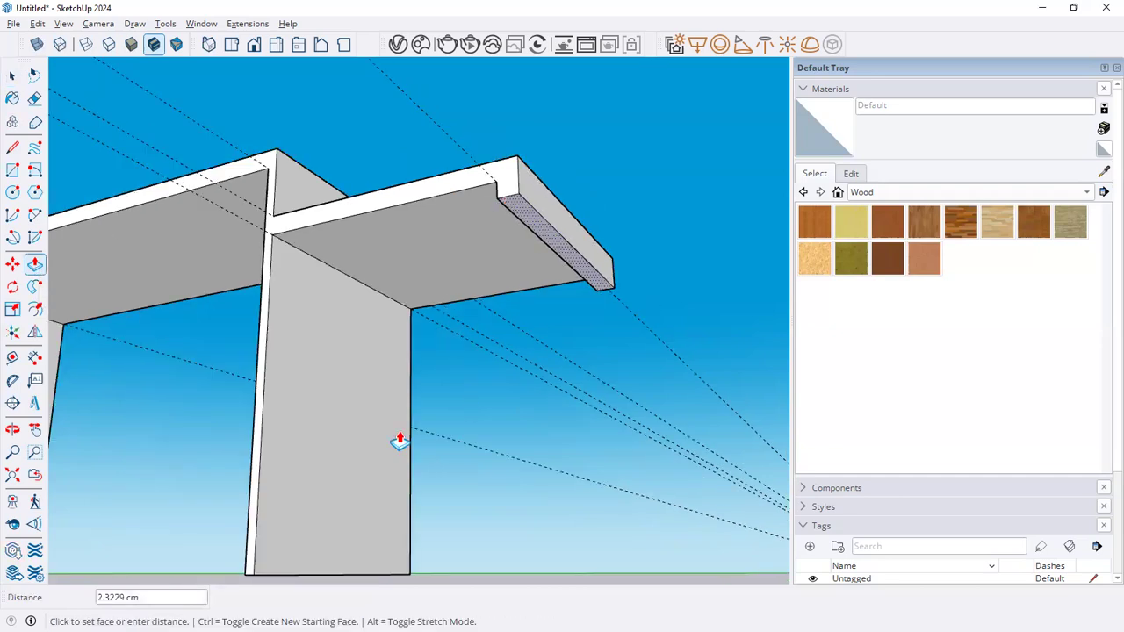
pyautogui.scroll(-2, 332, 463)
pyautogui.moveTo(460, 324); pyautogui.dragTo(480, 483, button='middle')
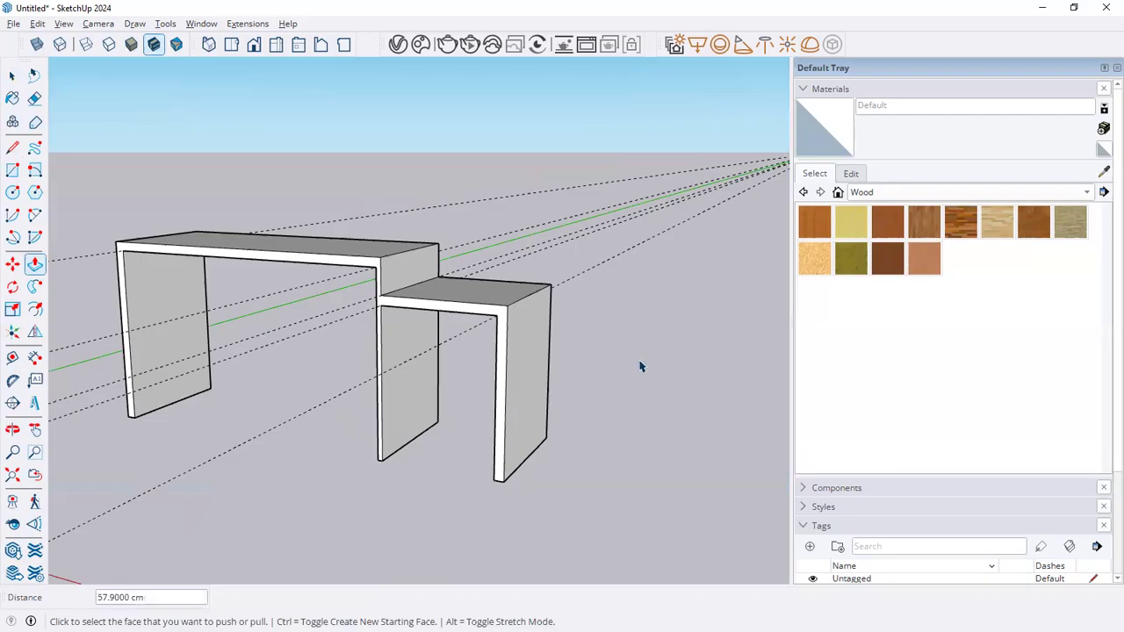
pyautogui.press('o')
pyautogui.press('space')
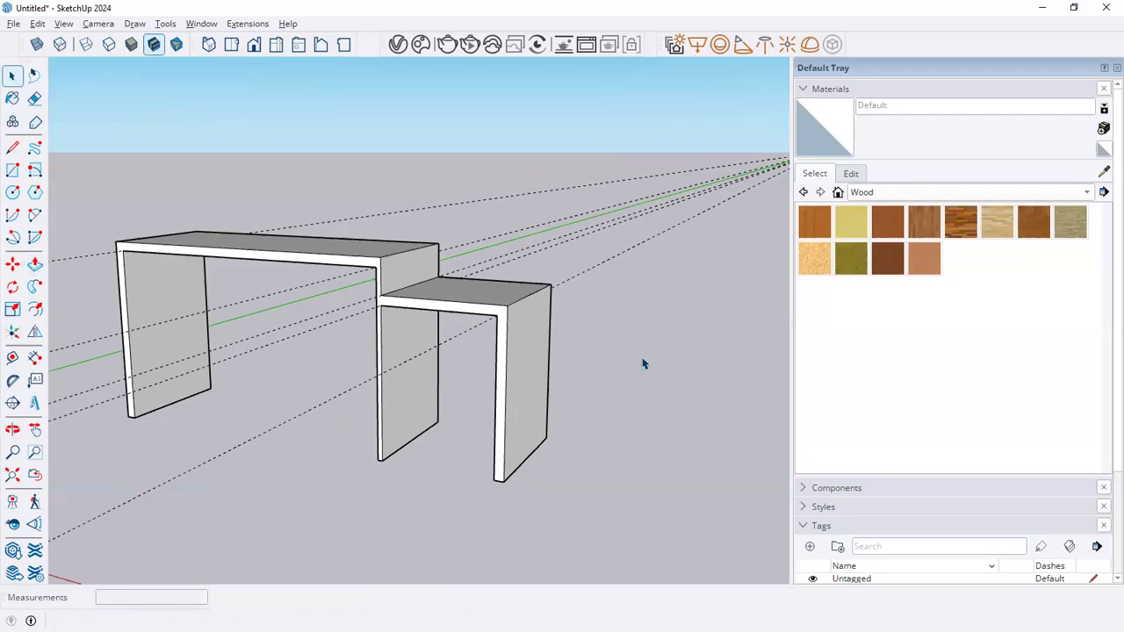
# Draw a 57.9 by 43.4 cm rectangle between the side unit's two legs to close the back of the opening.
pyautogui.moveTo(655, 391); pyautogui.dragTo(349, 419, button='middle')
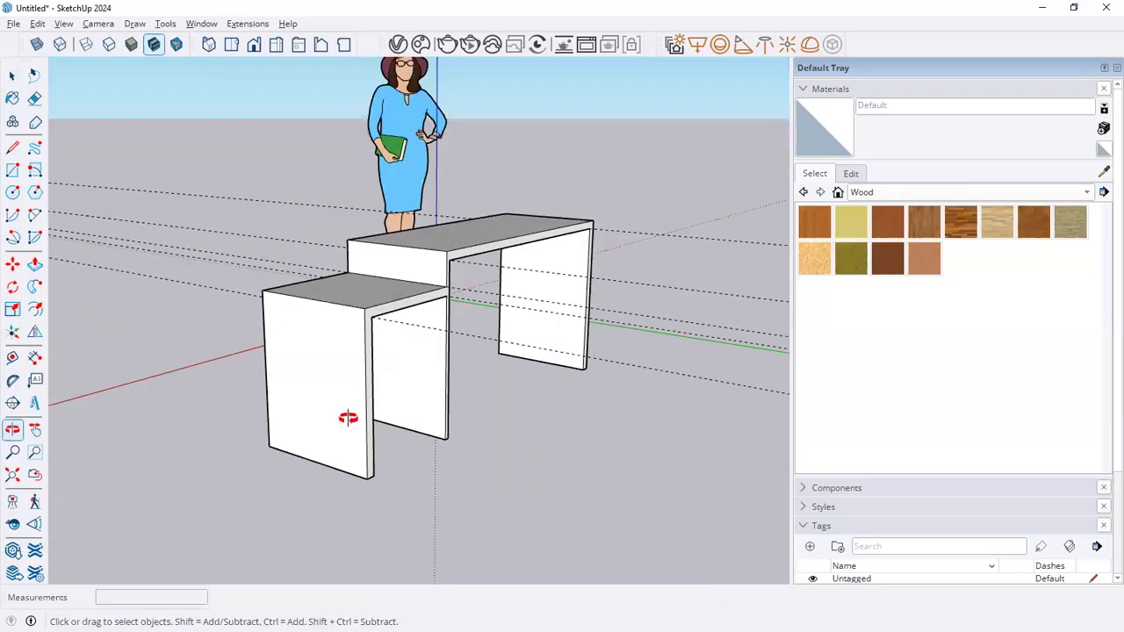
pyautogui.click(13, 171)
pyautogui.scroll(4, 275, 461)
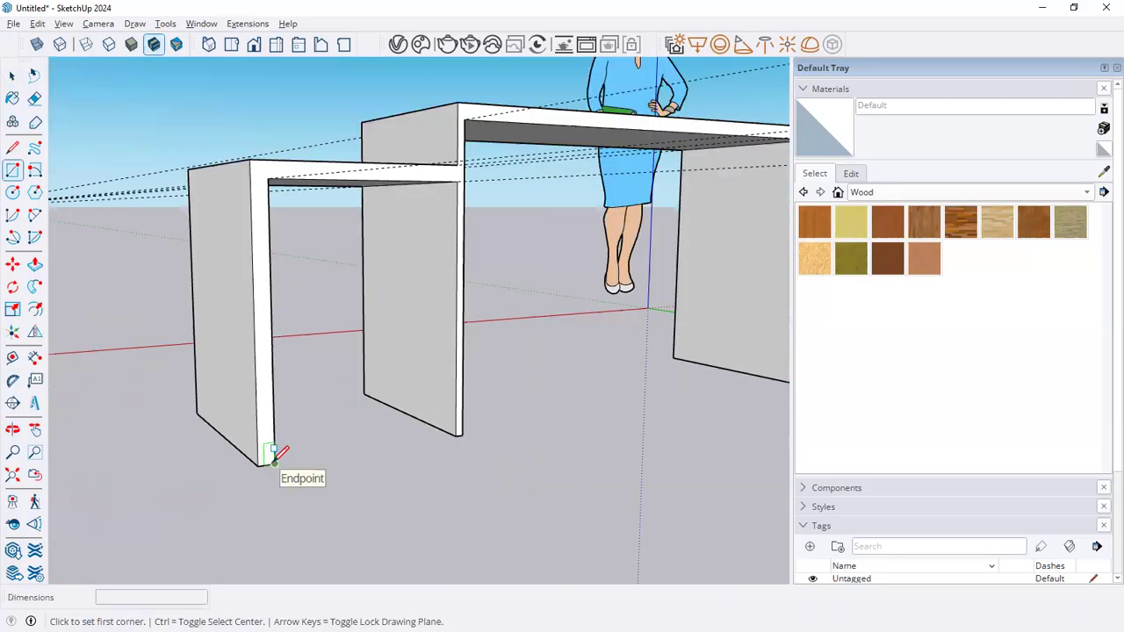
pyautogui.click(275, 461)
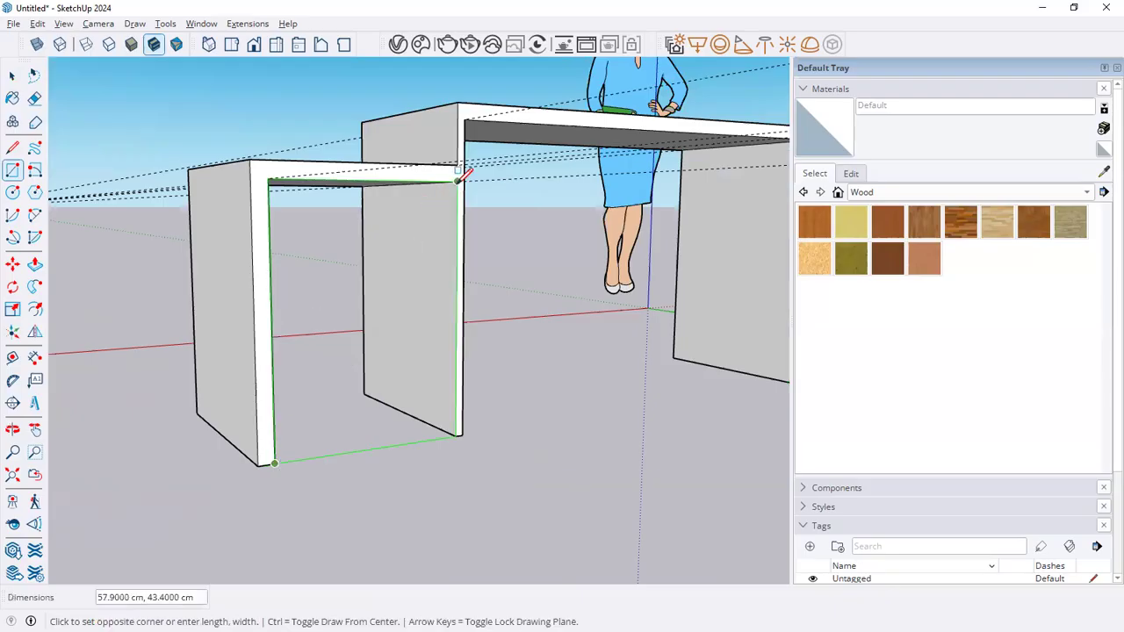
pyautogui.click(458, 181)
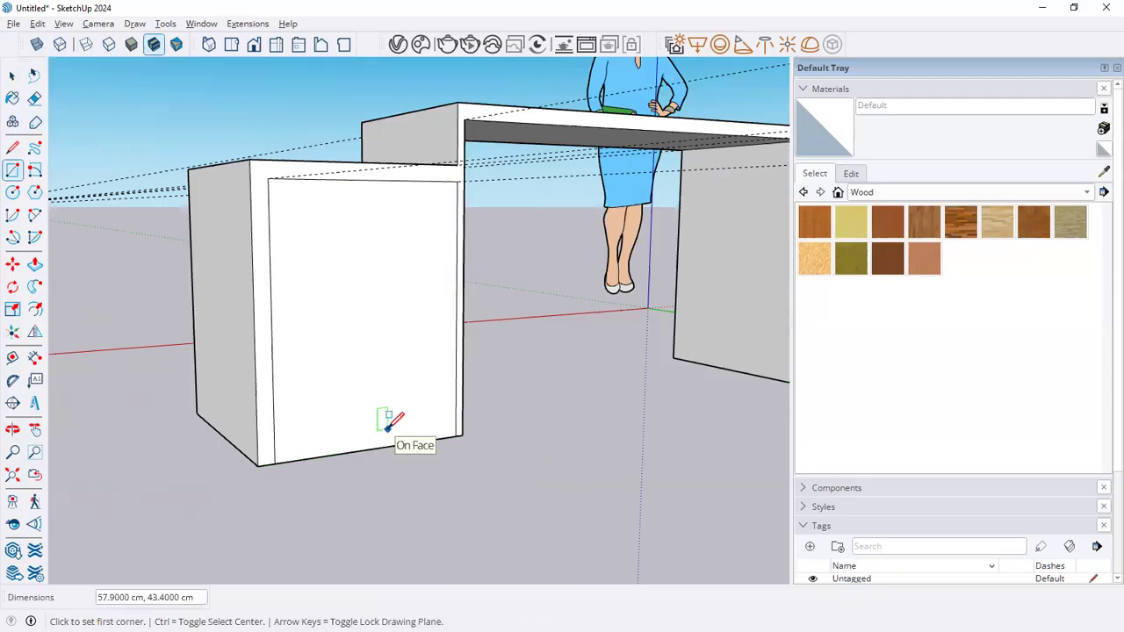
# Push/Pull the back panel's inner face 50 cm forward until it is flush with the front of the side unit's legs.
pyautogui.scroll(-3, 308, 446)
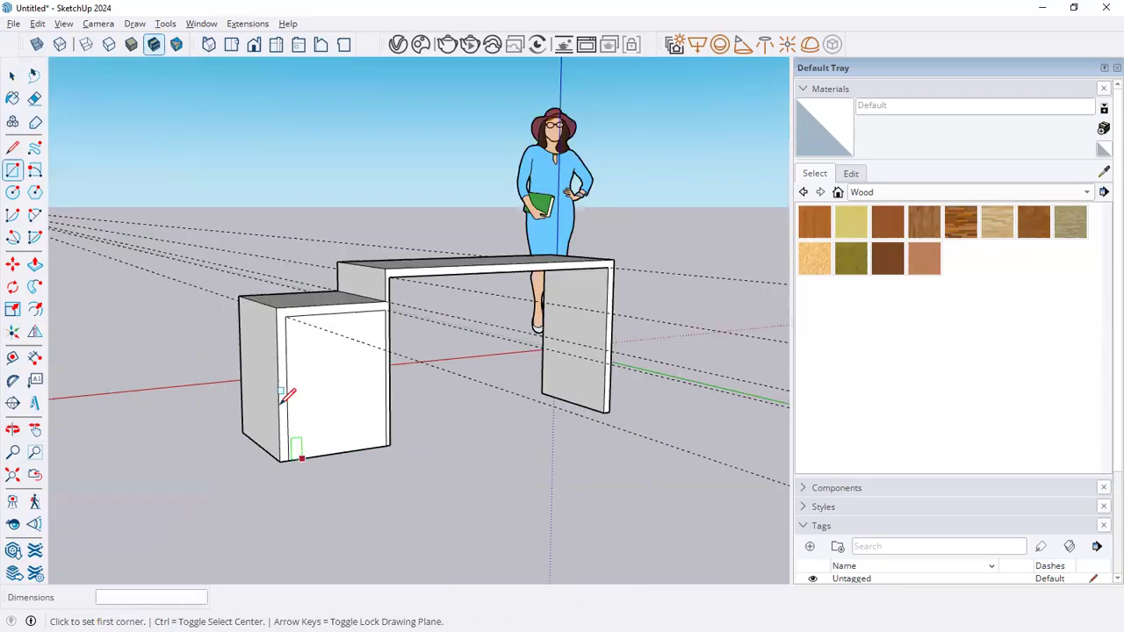
pyautogui.scroll(2, 285, 400)
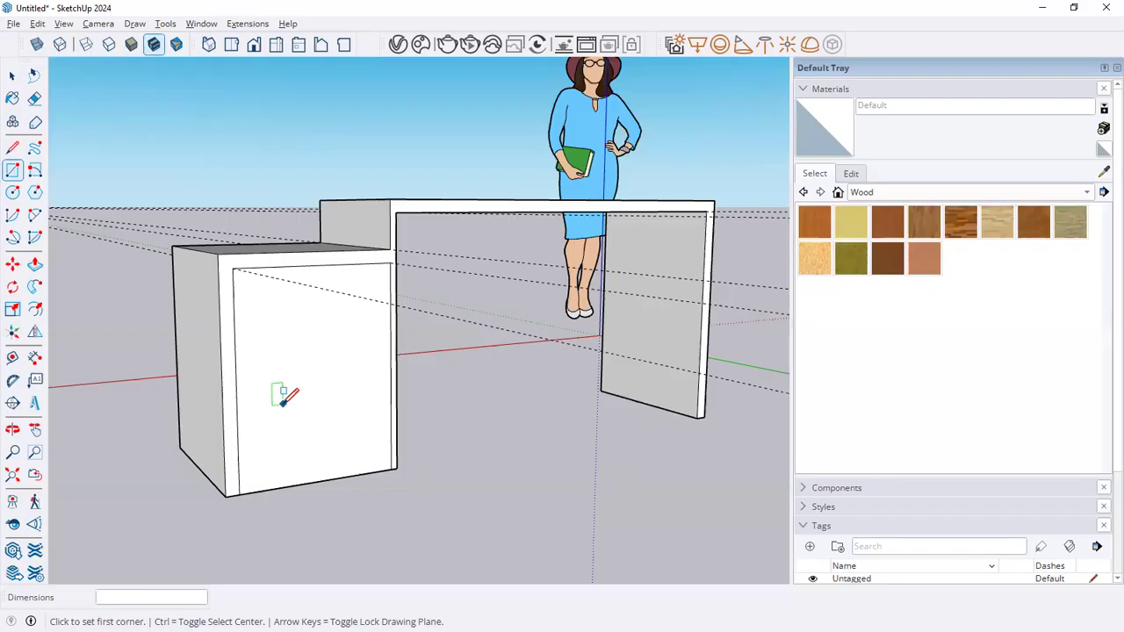
pyautogui.moveTo(279, 397); pyautogui.dragTo(565, 409, button='middle')
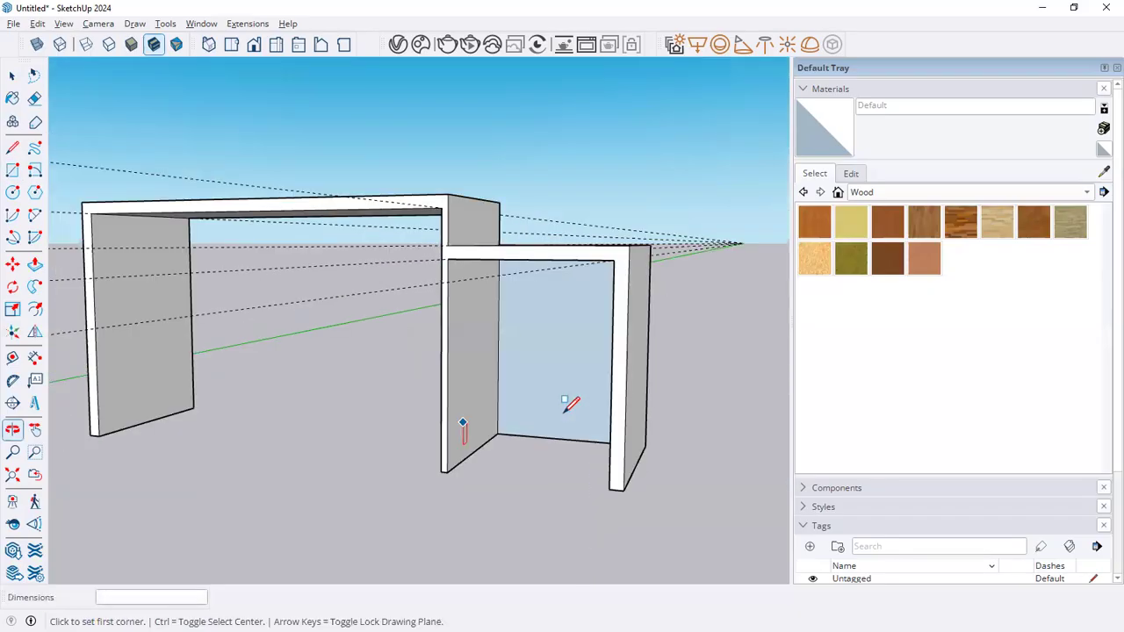
pyautogui.click(35, 264)
pyautogui.click(597, 309)
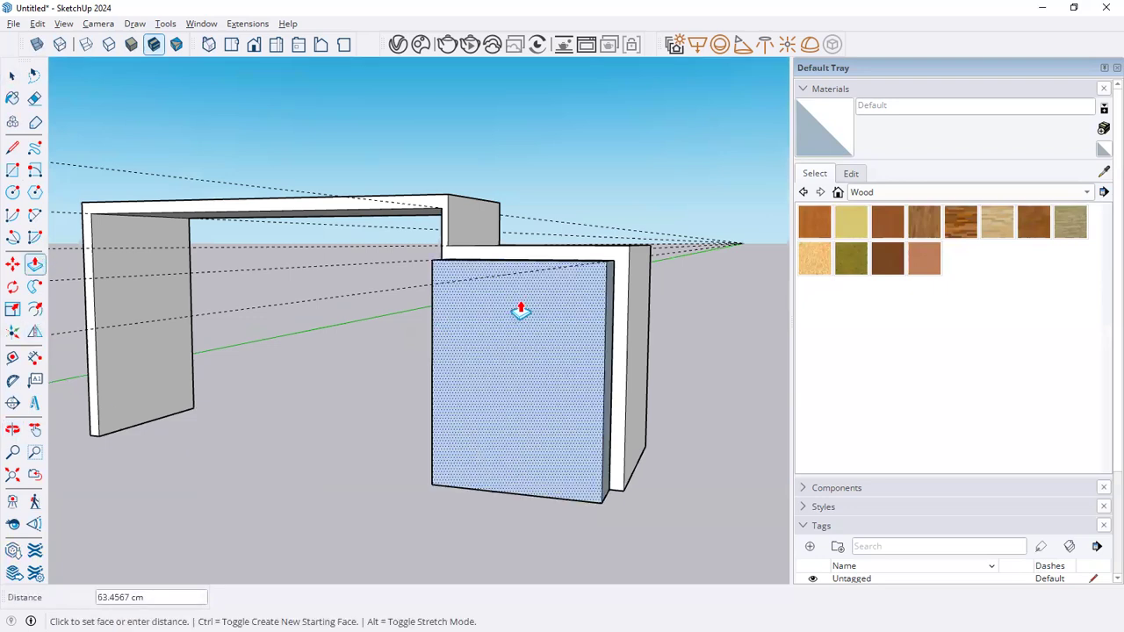
pyautogui.click(580, 367)
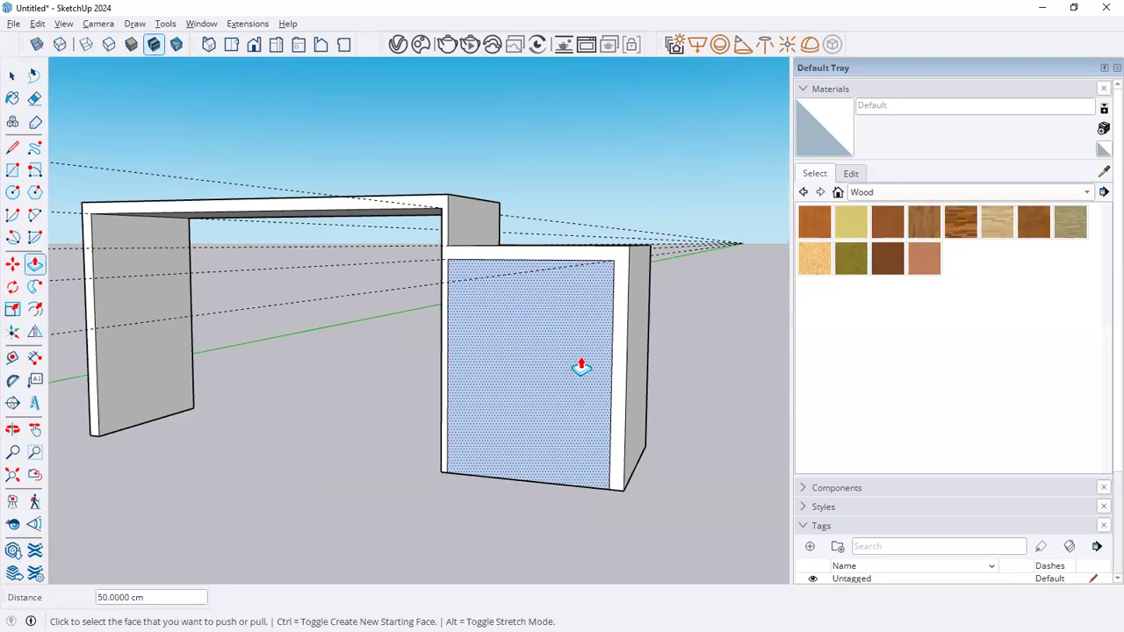
# Push the side cabinet's front face inward about 2 cm and check the drawer front against the PDF desk drawing.
pyautogui.scroll(3, 572, 347)
pyautogui.click(582, 464)
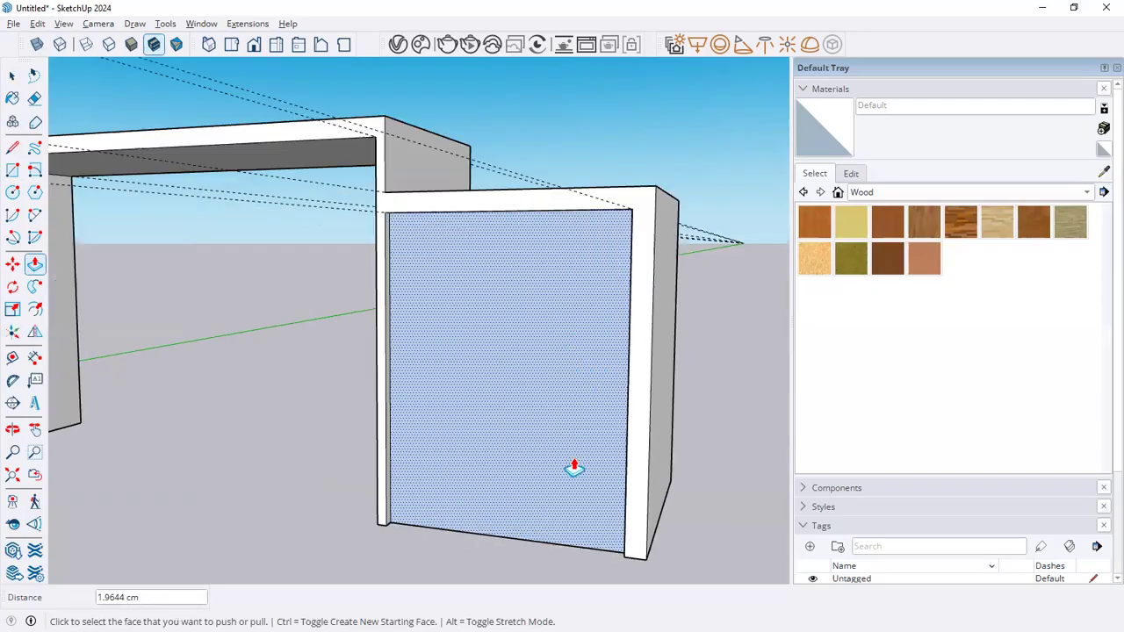
pyautogui.hotkey('alt', 'Tab')
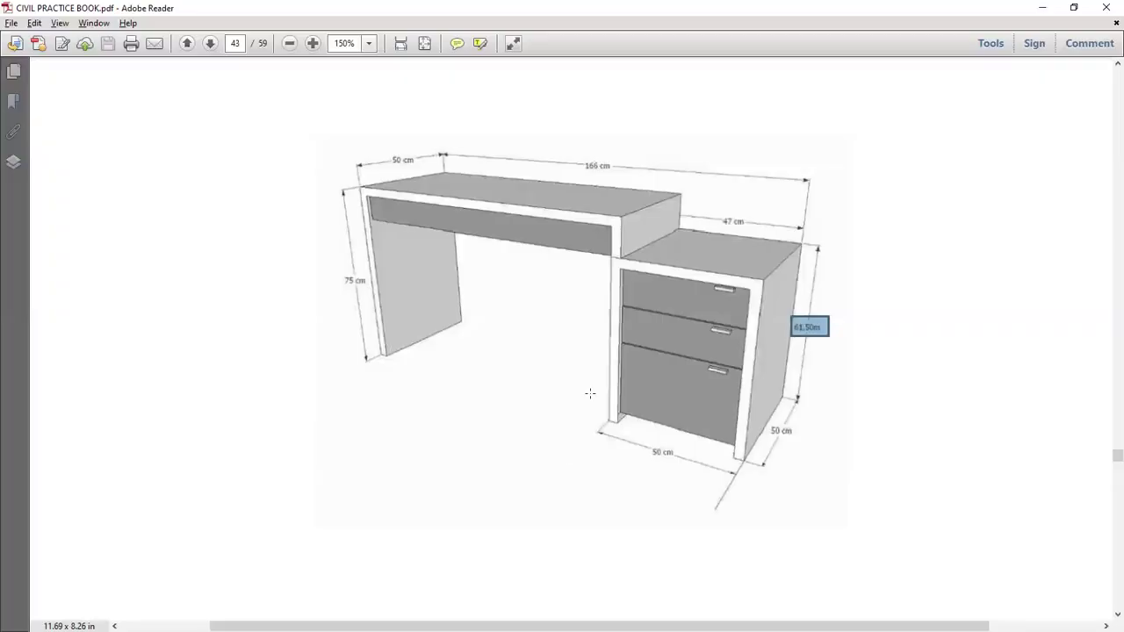
pyautogui.hotkey('alt', 'Tab')
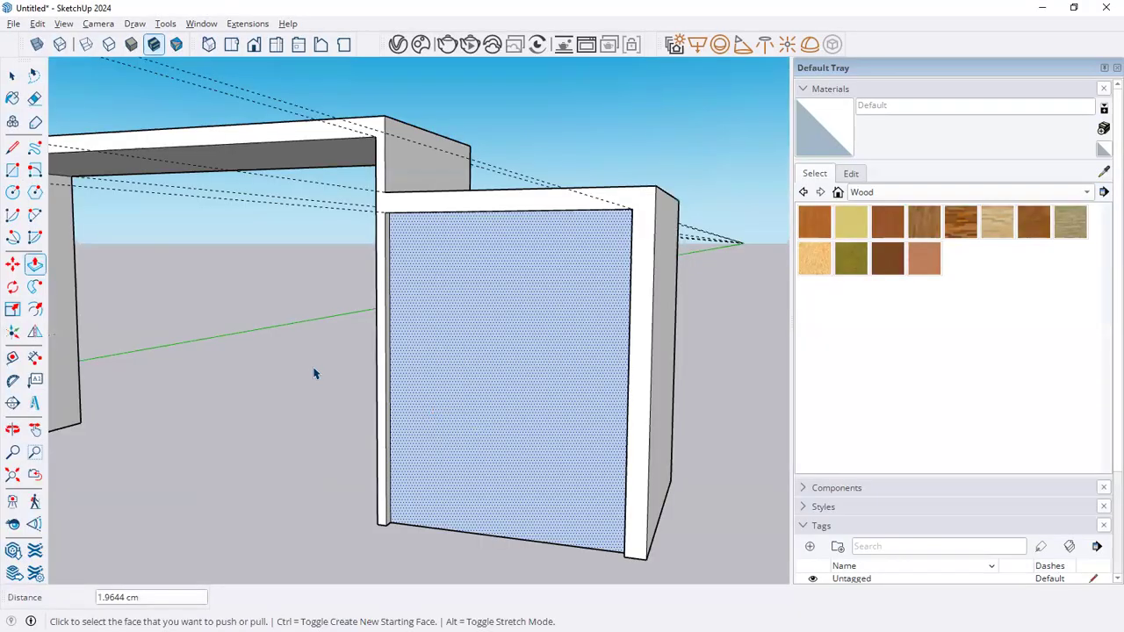
pyautogui.press('space')
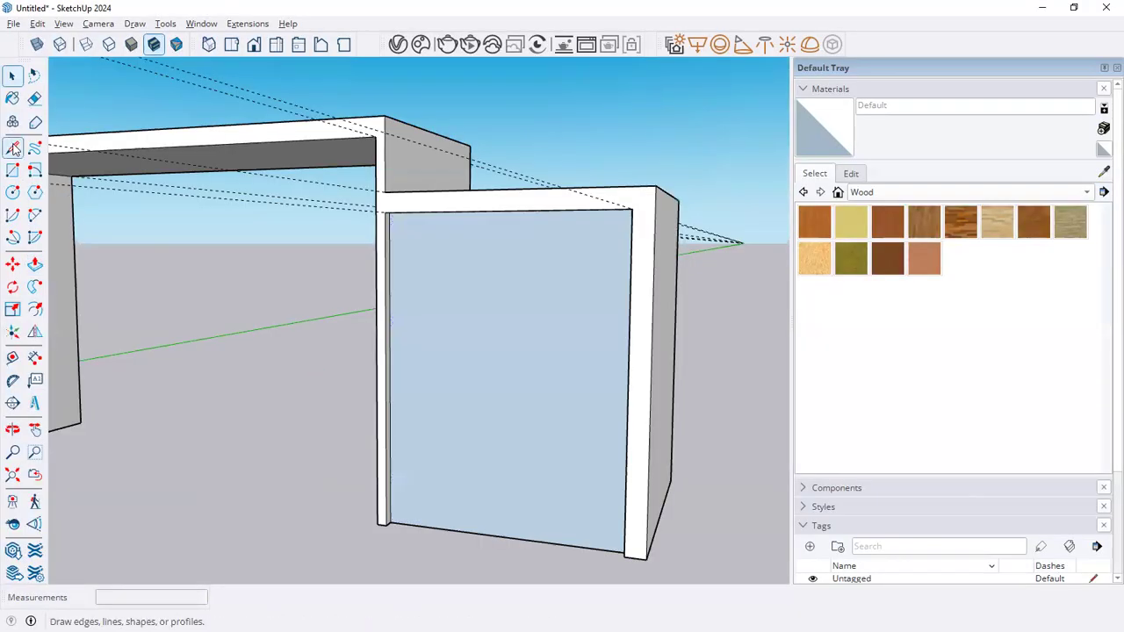
# Place a horizontal guide across the cabinet's recessed front, below the opening's top edge, to mark the first drawer.
pyautogui.click(12, 357)
pyautogui.click(407, 309)
pyautogui.moveTo(408, 225); pyautogui.dragTo(484, 168, button='middle')
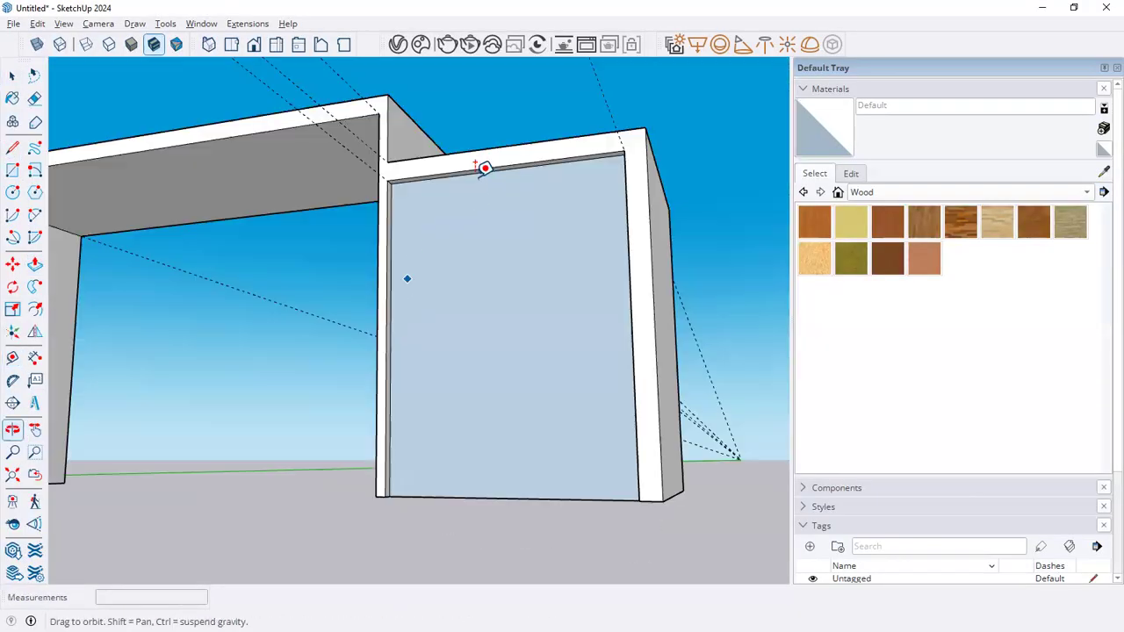
pyautogui.scroll(3, 430, 173)
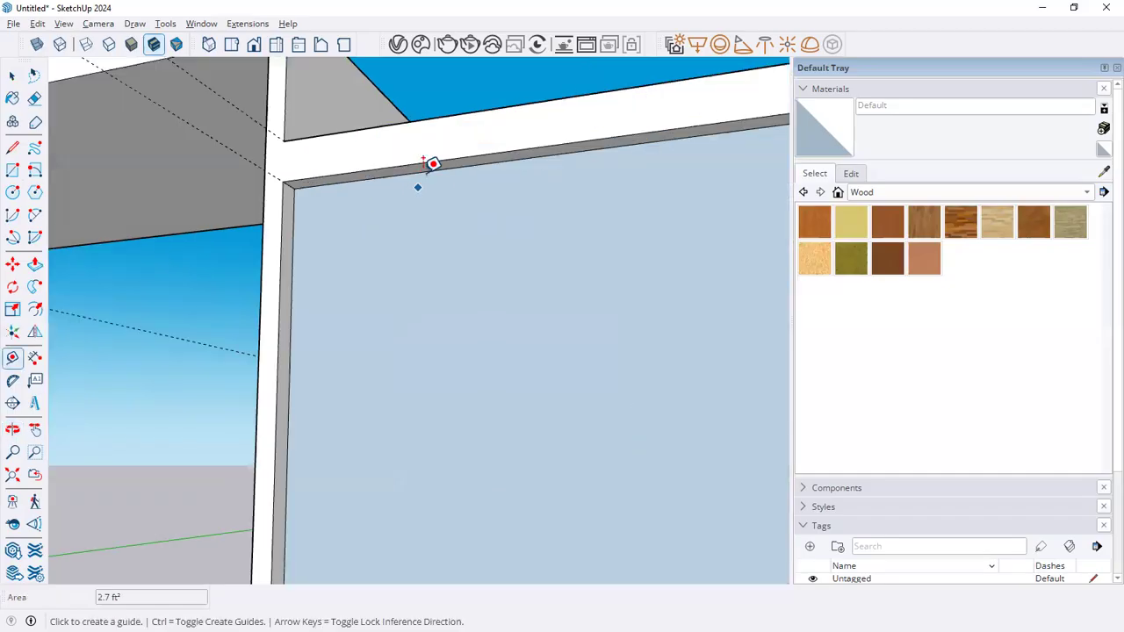
pyautogui.click(423, 172)
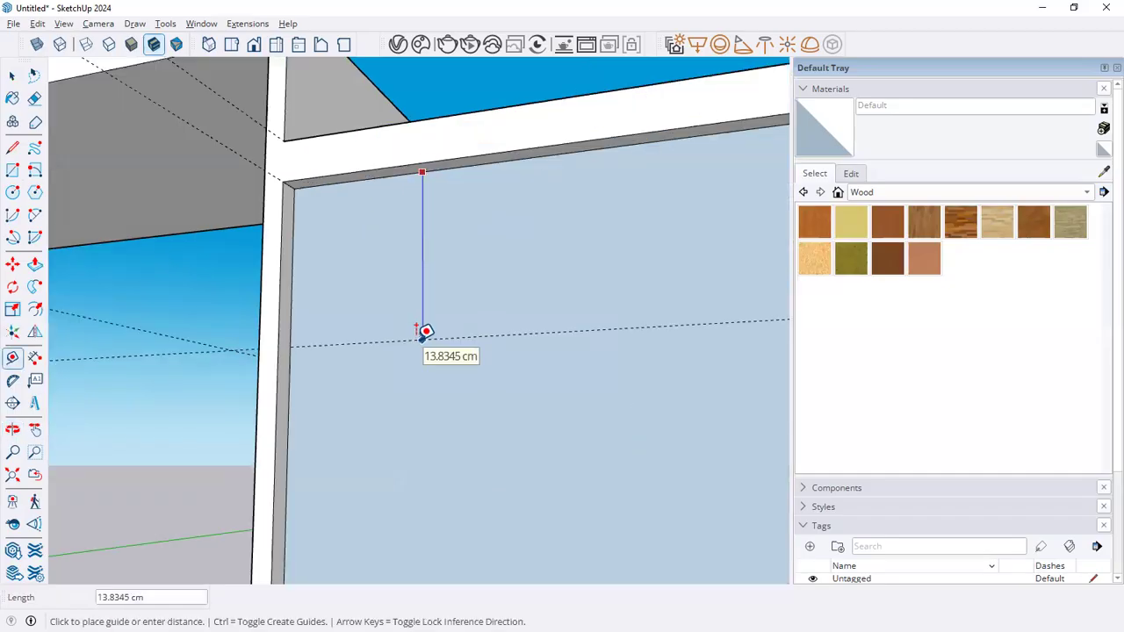
pyautogui.click(425, 331)
pyautogui.scroll(-4, 419, 300)
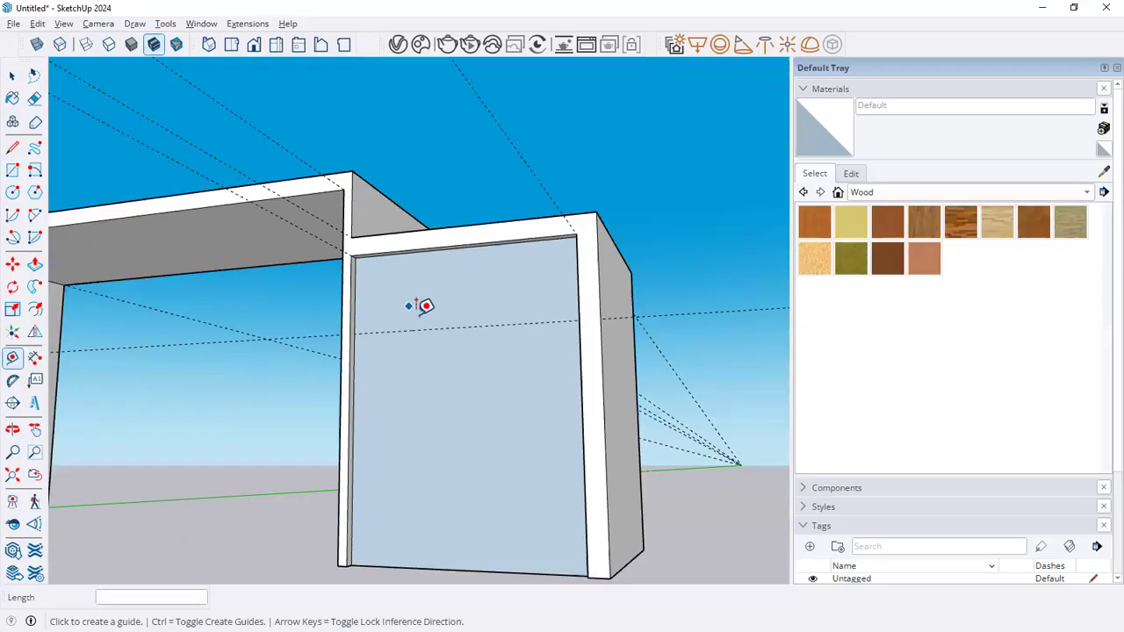
# Place a second horizontal guide on the cabinet front 15 cm below the first drawer guide.
pyautogui.click(408, 308)
pyautogui.scroll(-2, 410, 385)
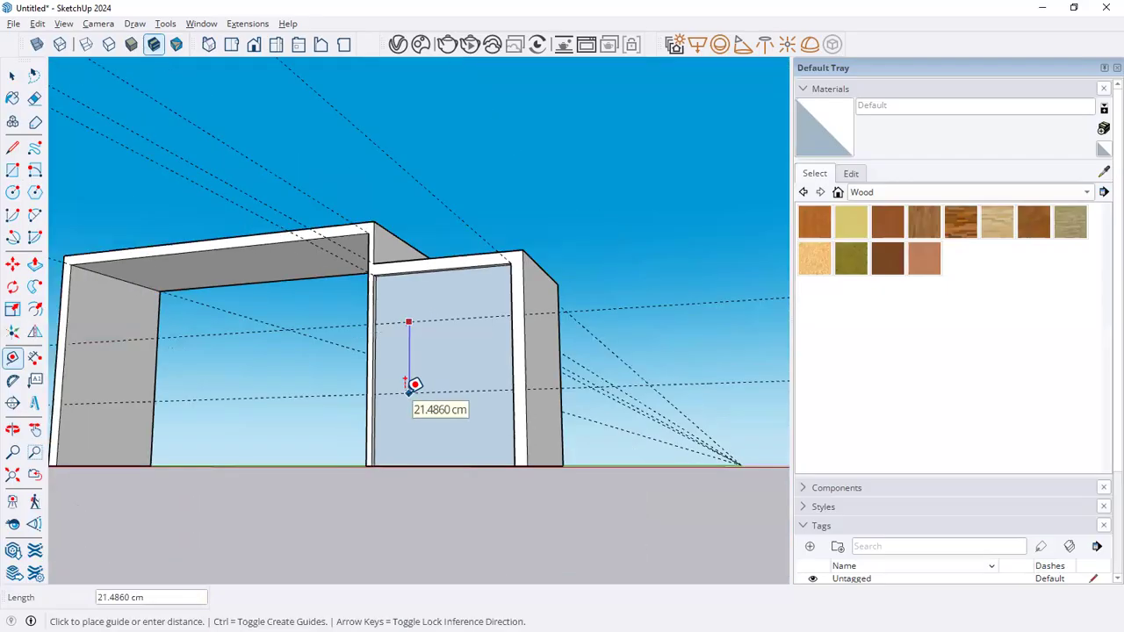
pyautogui.write('15')
pyautogui.press('Return')
# Draw a line along the upper guide across the full width of the cabinet's recessed front.
pyautogui.moveTo(381, 387); pyautogui.dragTo(301, 419, button='middle')
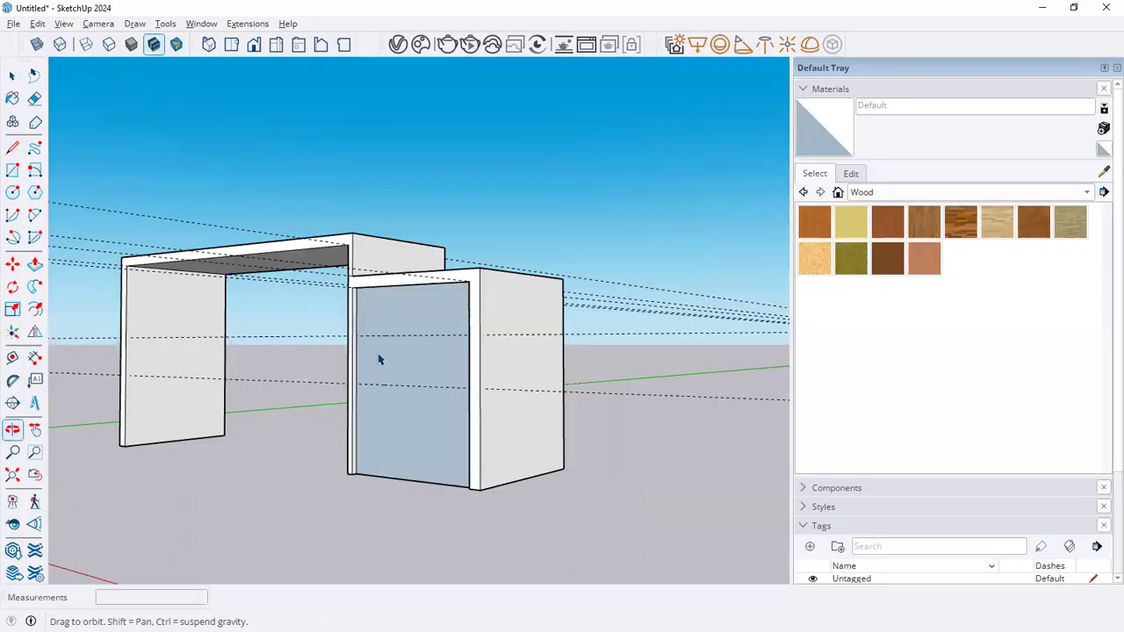
pyautogui.press('space')
pyautogui.scroll(3, 397, 299)
pyautogui.click(13, 147)
pyautogui.scroll(3, 334, 303)
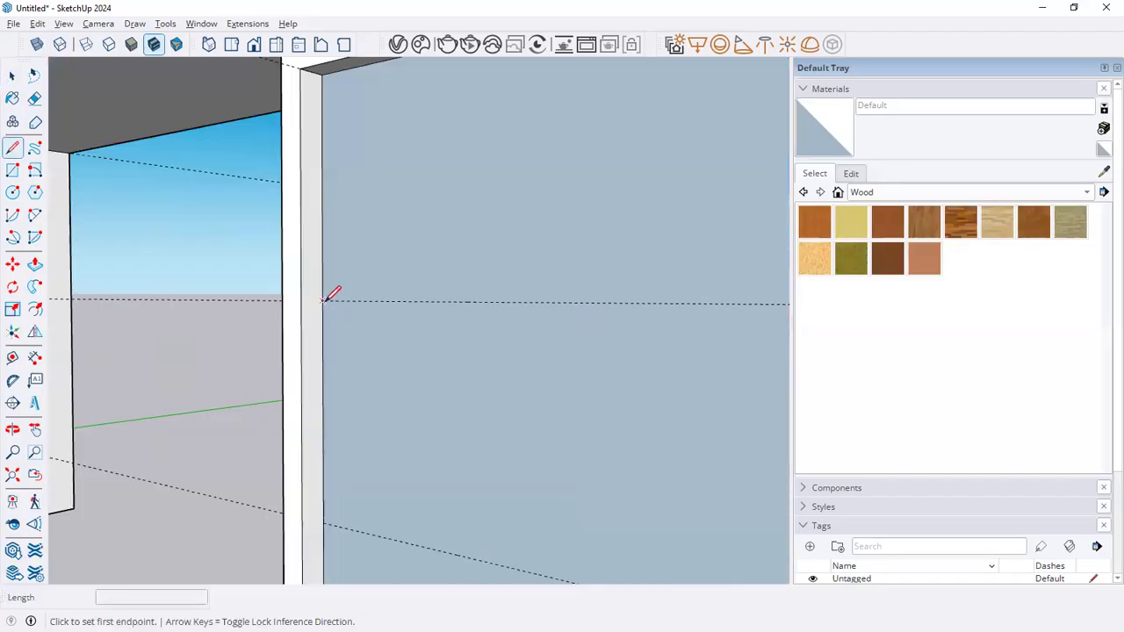
pyautogui.click(328, 296)
pyautogui.scroll(-3, 383, 363)
pyautogui.scroll(3, 694, 344)
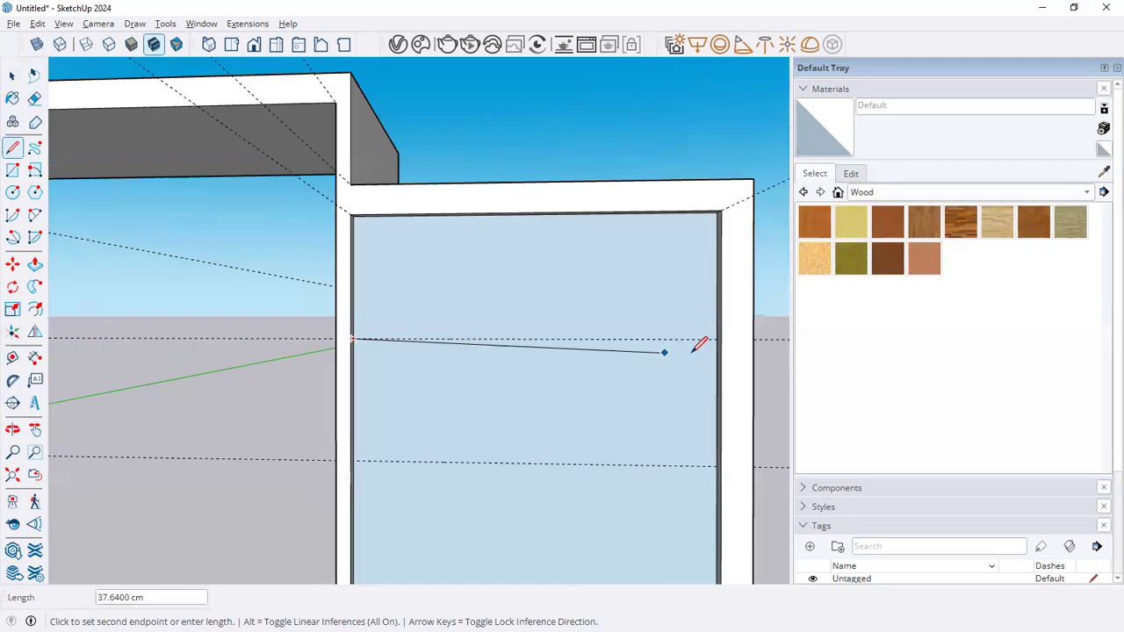
pyautogui.scroll(2, 734, 330)
pyautogui.click(735, 332)
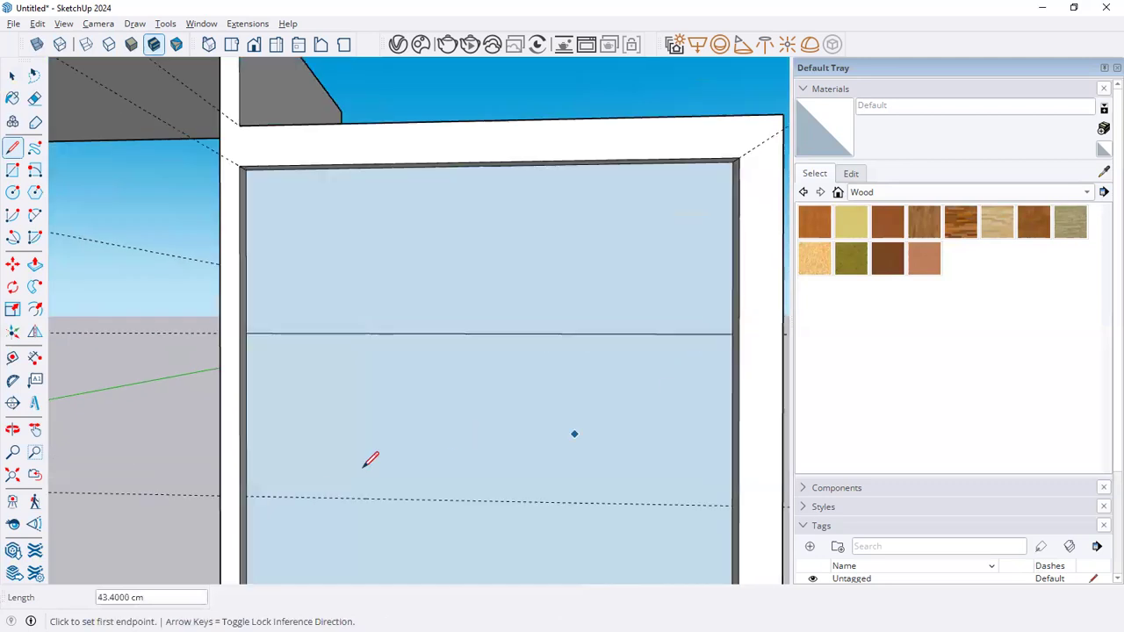
# Draw a second dividing line along the lower guide across the full width of the recessed front.
pyautogui.click(248, 496)
pyautogui.click(732, 506)
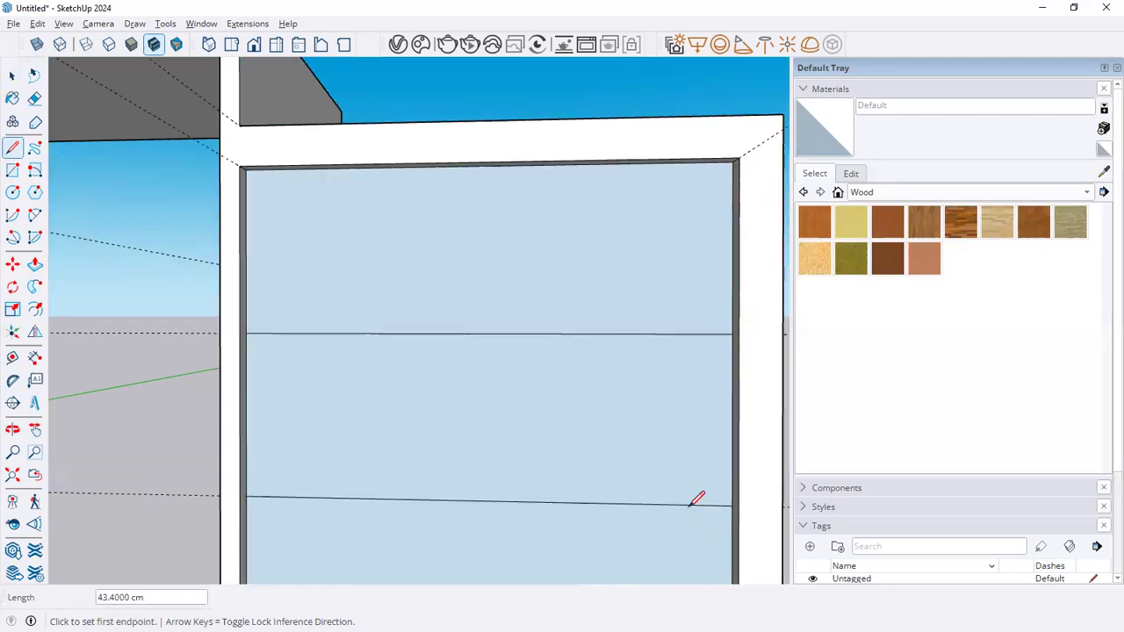
pyautogui.press('space')
# Place a parallel guide just below the upper dividing line to mark the gap between the first two drawers.
pyautogui.click(12, 358)
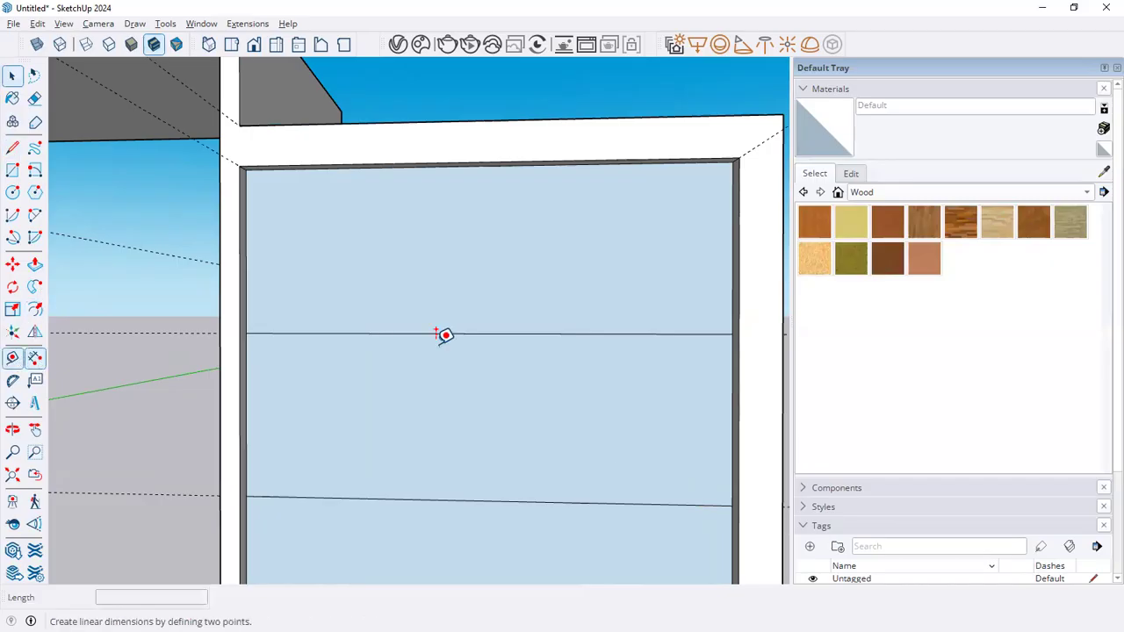
pyautogui.scroll(1, 445, 336)
pyautogui.click(408, 330)
pyautogui.click(414, 345)
pyautogui.scroll(-3, 356, 244)
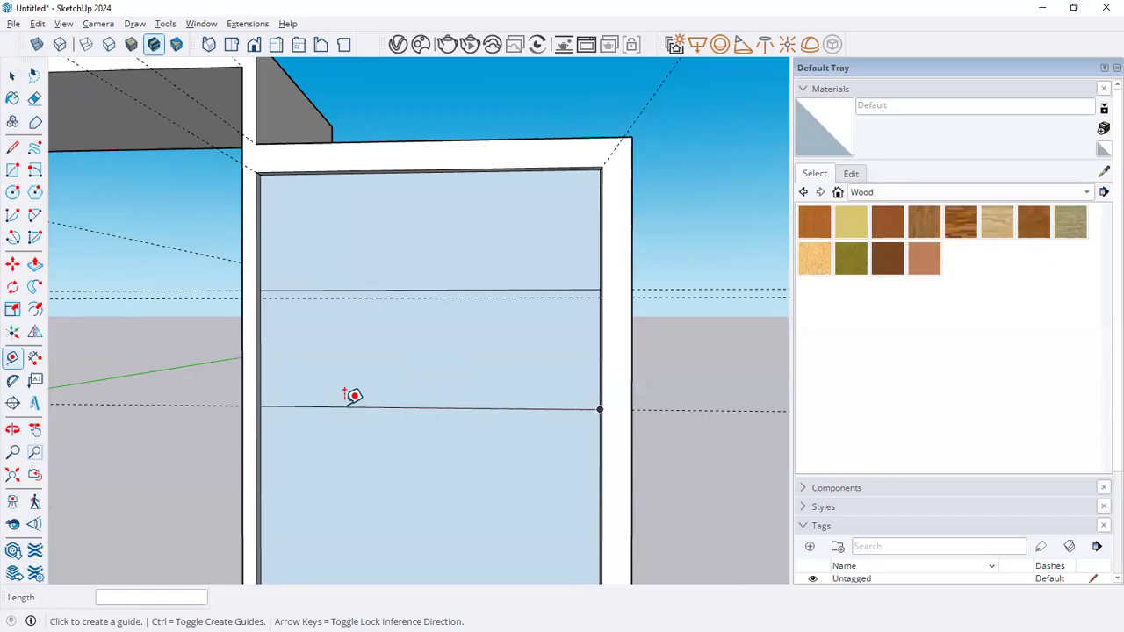
# Place a parallel guide 1 cm below the lower dividing line on the cabinet front.
pyautogui.click(350, 409)
pyautogui.press('Return')
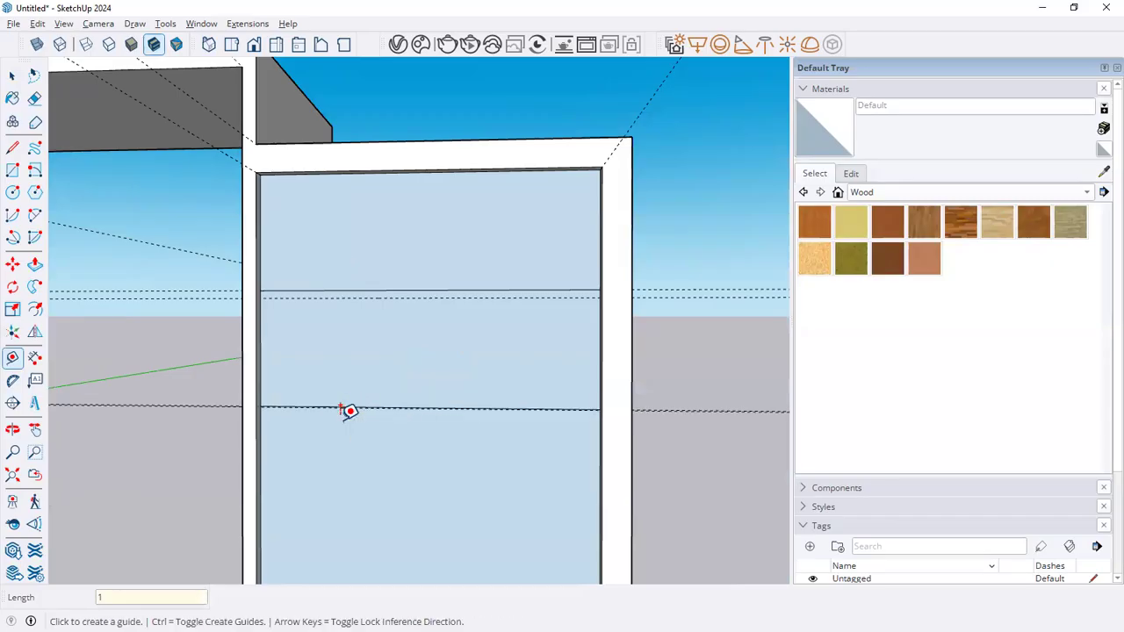
pyautogui.click(333, 438)
pyautogui.write('1')
pyautogui.press('Return')
pyautogui.press('space')
# Draw a 1 cm by 43.4 cm rectangle between the upper dividing line and the guide just below it.
pyautogui.moveTo(333, 348); pyautogui.dragTo(296, 366, button='middle')
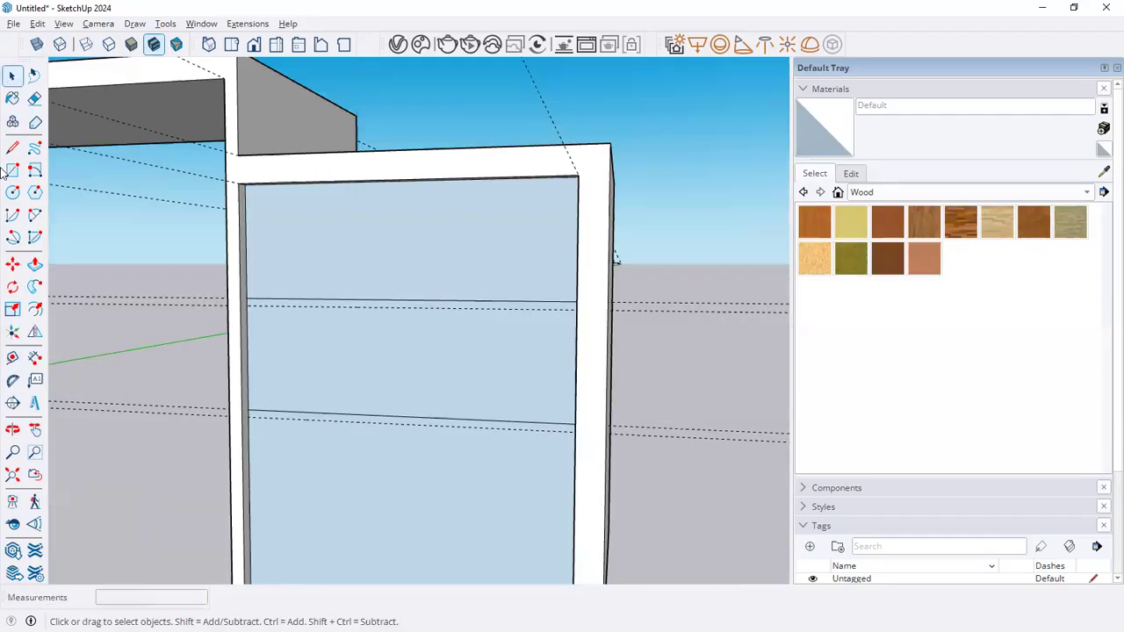
pyautogui.click(12, 171)
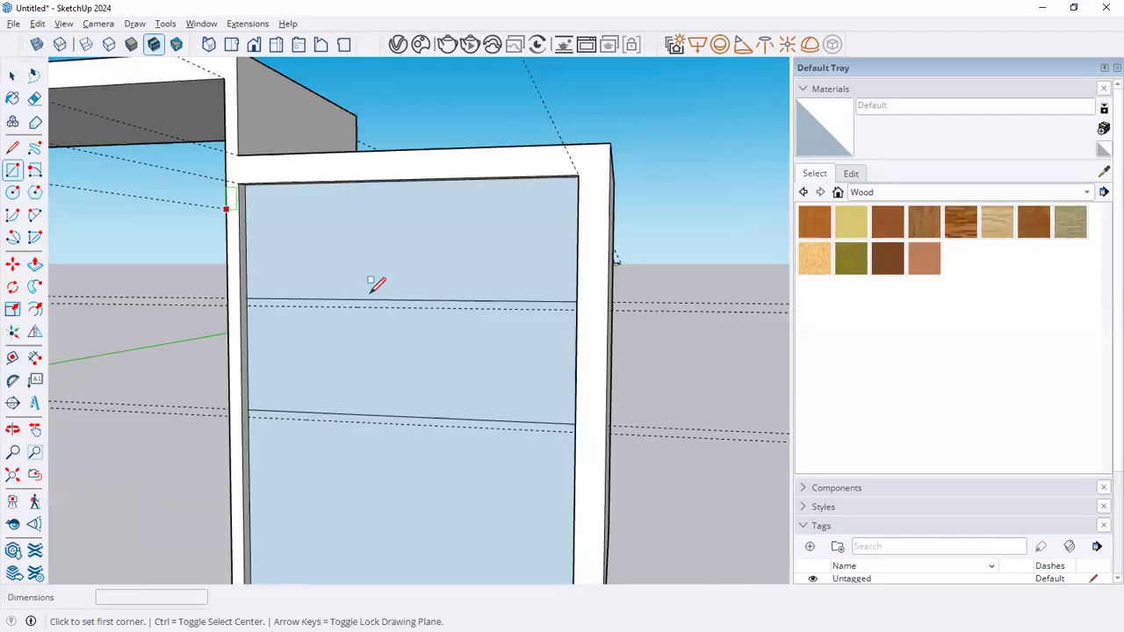
pyautogui.scroll(5, 192, 288)
pyautogui.click(164, 299)
pyautogui.scroll(-4, 257, 384)
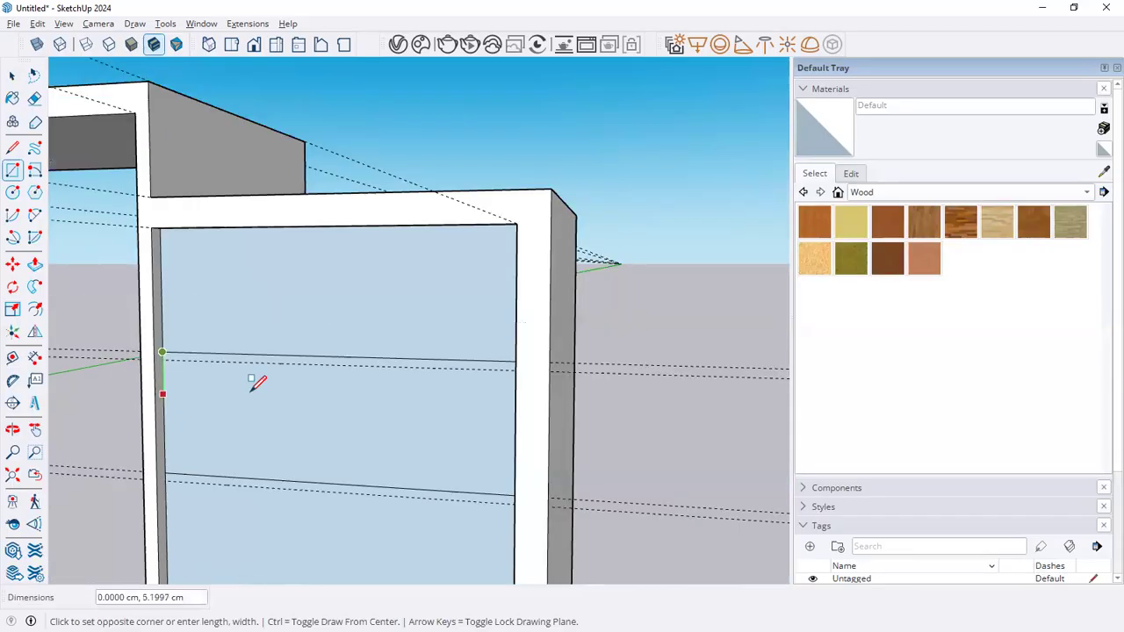
pyautogui.scroll(-1, 525, 392)
pyautogui.scroll(4, 632, 340)
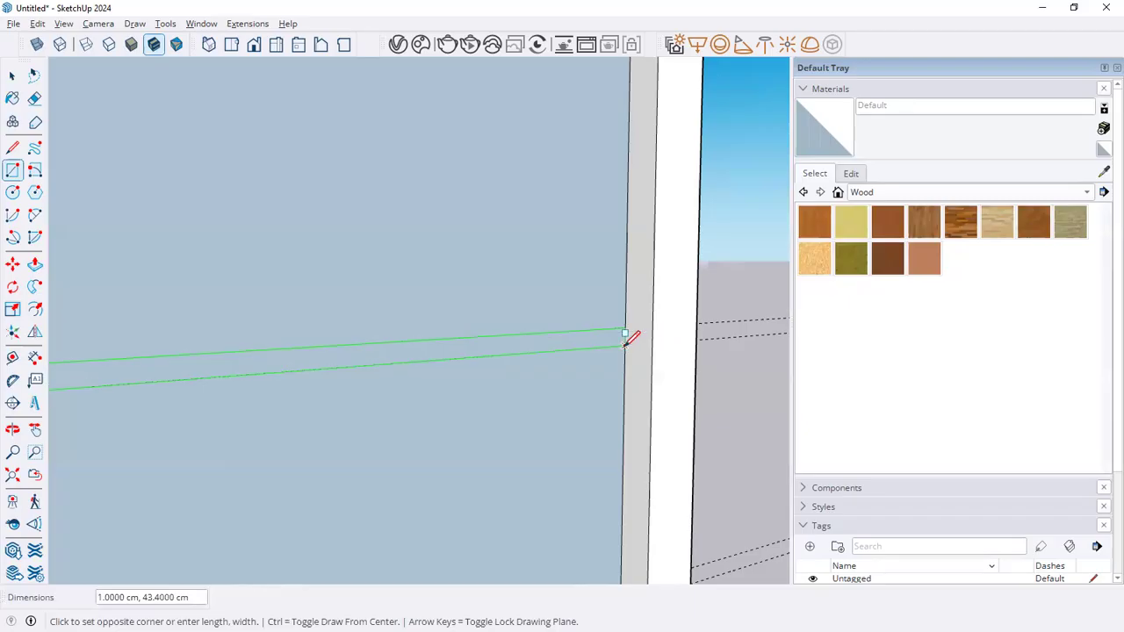
pyautogui.click(567, 390)
pyautogui.press('q')
# Push the strip between the first two drawers inward about 0.55 cm to form a groove.
pyautogui.press('p')
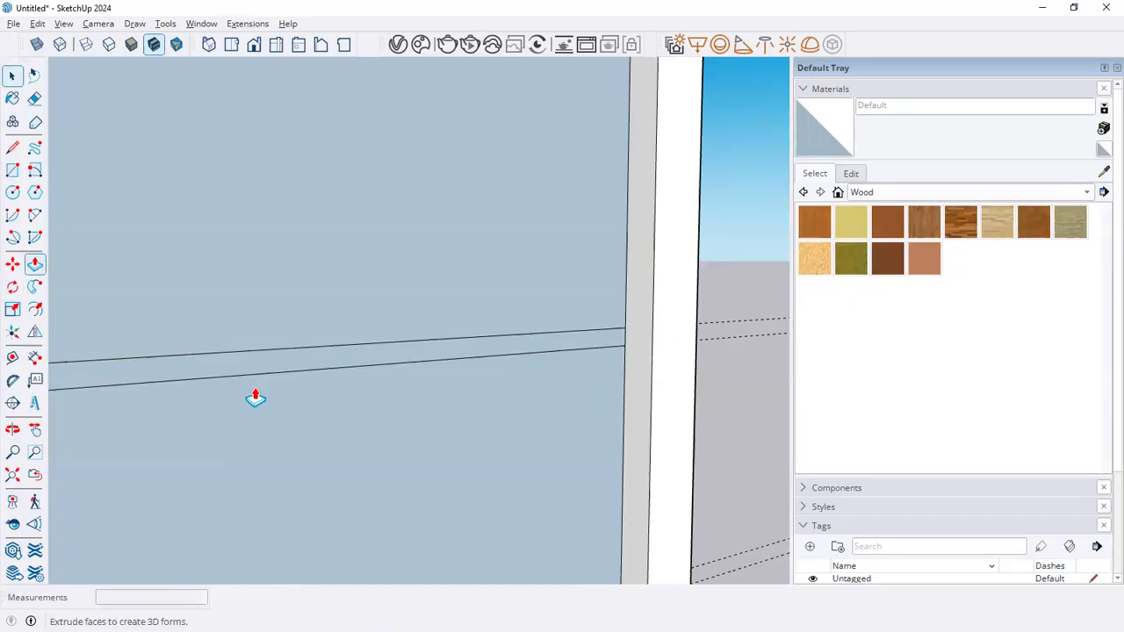
pyautogui.click(236, 372)
pyautogui.click(233, 371)
pyautogui.scroll(-2, 492, 327)
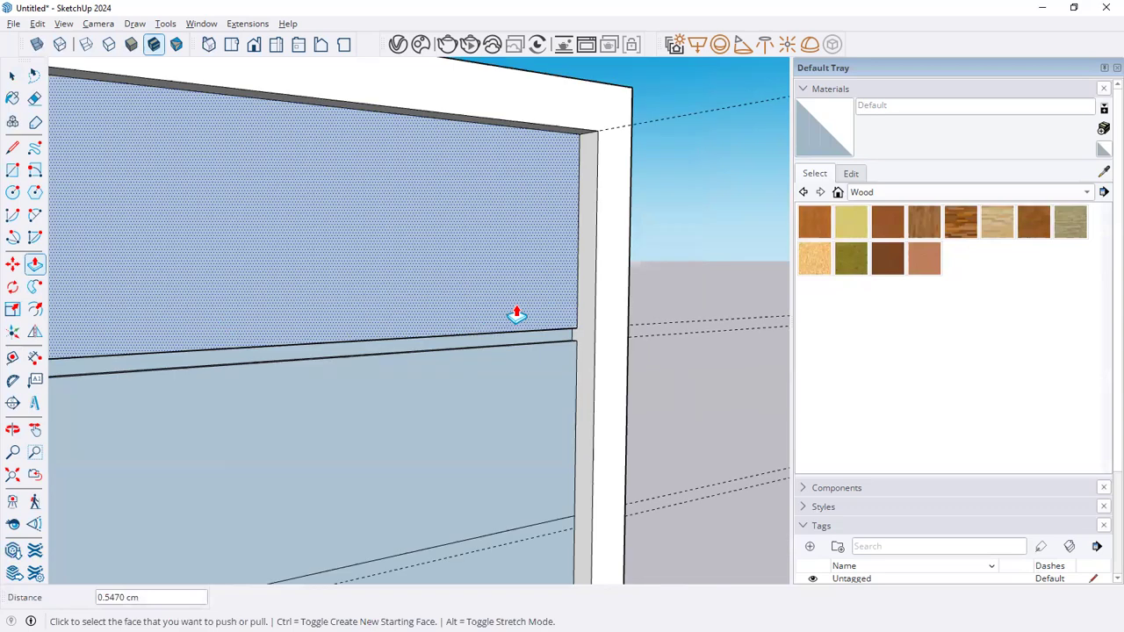
pyautogui.press('space')
# Draw a rectangle between the lower dividing line and its guide across the full width of the recessed front.
pyautogui.scroll(-2, 493, 413)
pyautogui.moveTo(510, 397); pyautogui.dragTo(206, 399, button='middle')
pyautogui.click(14, 176)
pyautogui.scroll(-2, 546, 359)
pyautogui.scroll(3, 175, 339)
pyautogui.click(161, 343)
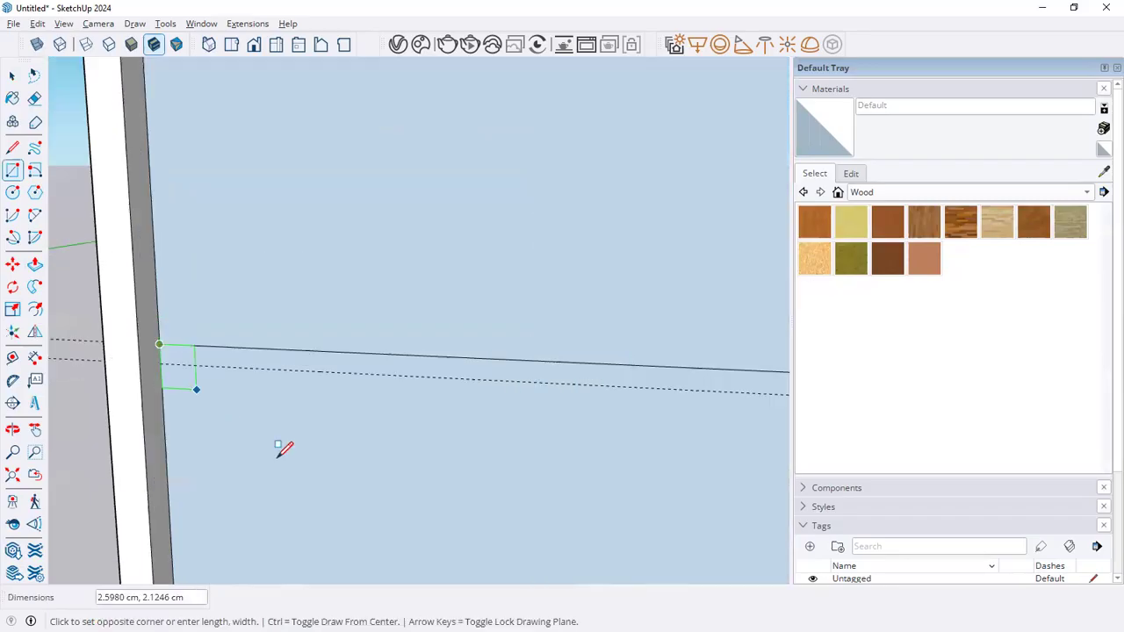
pyautogui.moveTo(439, 443); pyautogui.dragTo(427, 421, button='middle')
pyautogui.scroll(-3, 606, 403)
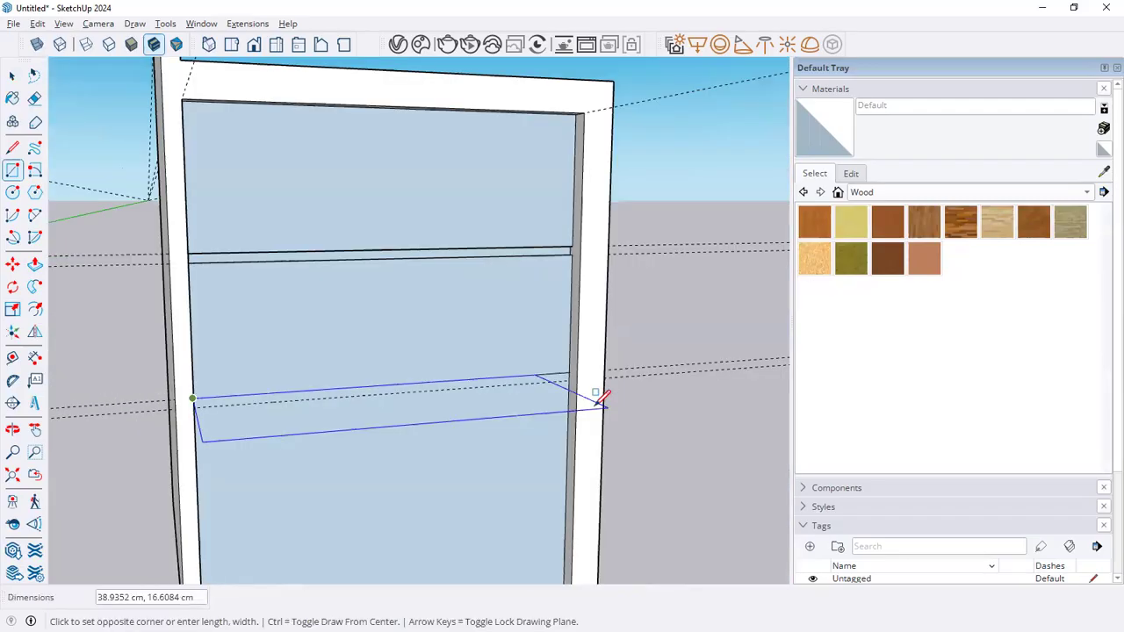
pyautogui.scroll(4, 537, 347)
pyautogui.click(533, 340)
pyautogui.press('space')
# Push the strip between the second and third drawers inward 0.5 cm.
pyautogui.press('s')
pyautogui.click(35, 265)
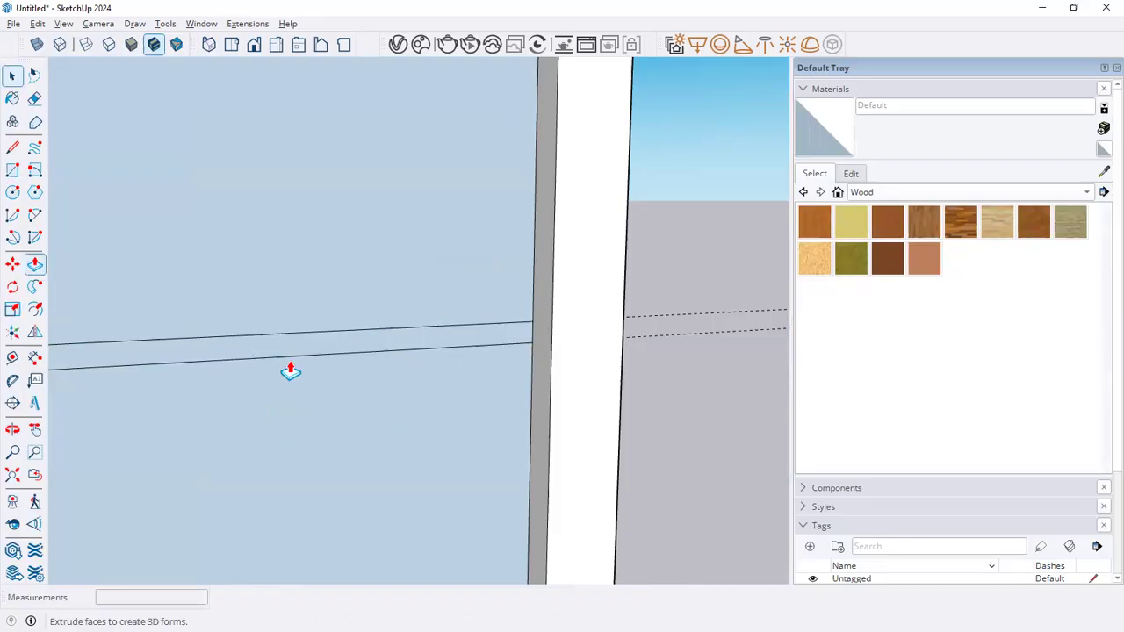
pyautogui.click(281, 355)
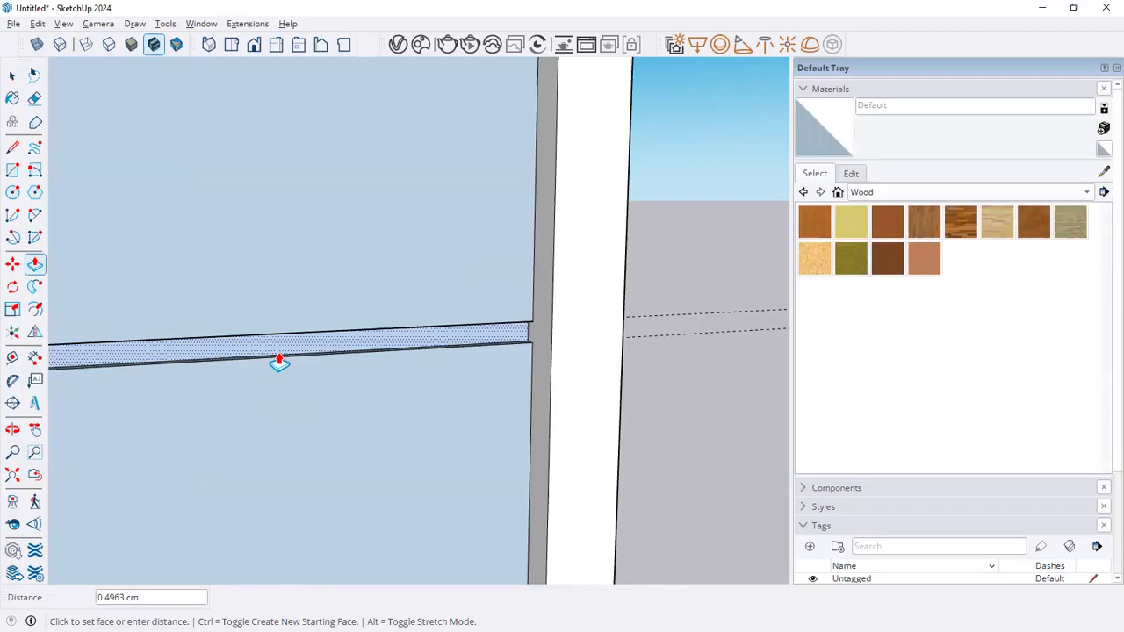
pyautogui.write('0.5')
pyautogui.press('Return')
pyautogui.press('space')
# Compare the desk model with the practice drawing in the PDF in Adobe Reader.
pyautogui.scroll(-6, 445, 356)
pyautogui.moveTo(519, 363); pyautogui.dragTo(501, 429, button='middle')
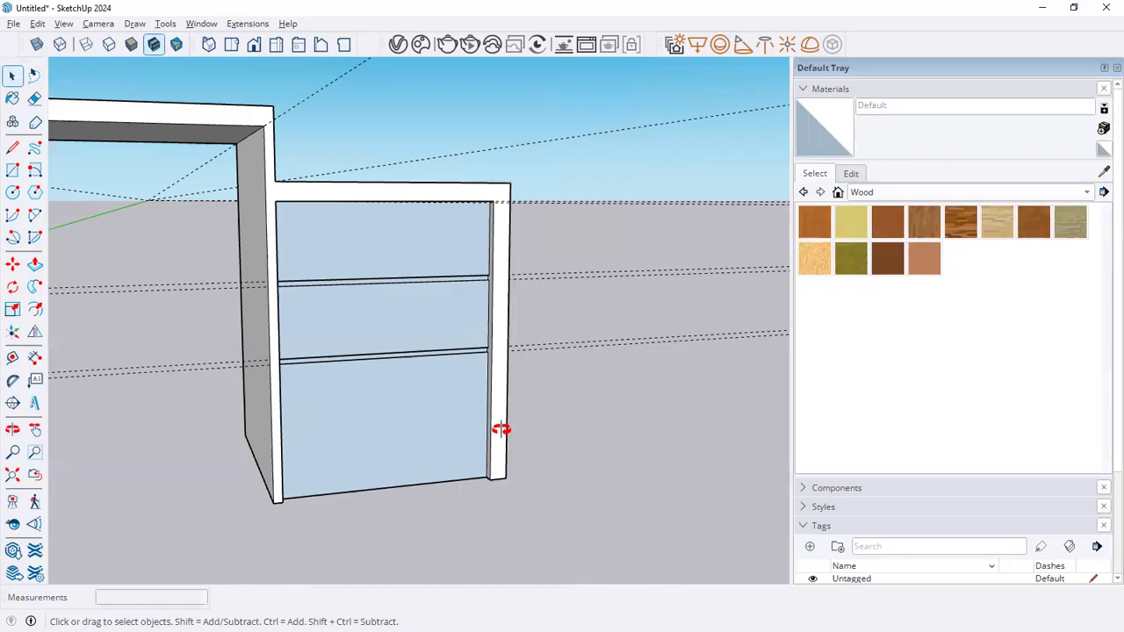
pyautogui.scroll(-3, 501, 429)
pyautogui.moveTo(389, 422); pyautogui.dragTo(355, 421, button='middle')
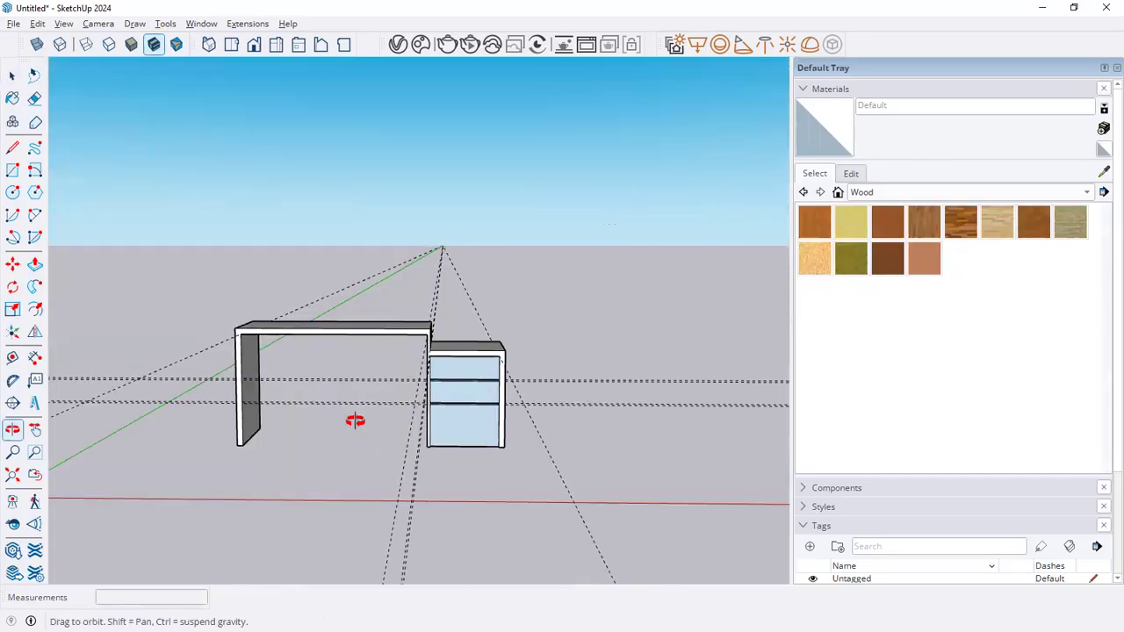
pyautogui.hotkey('alt', 'Tab')
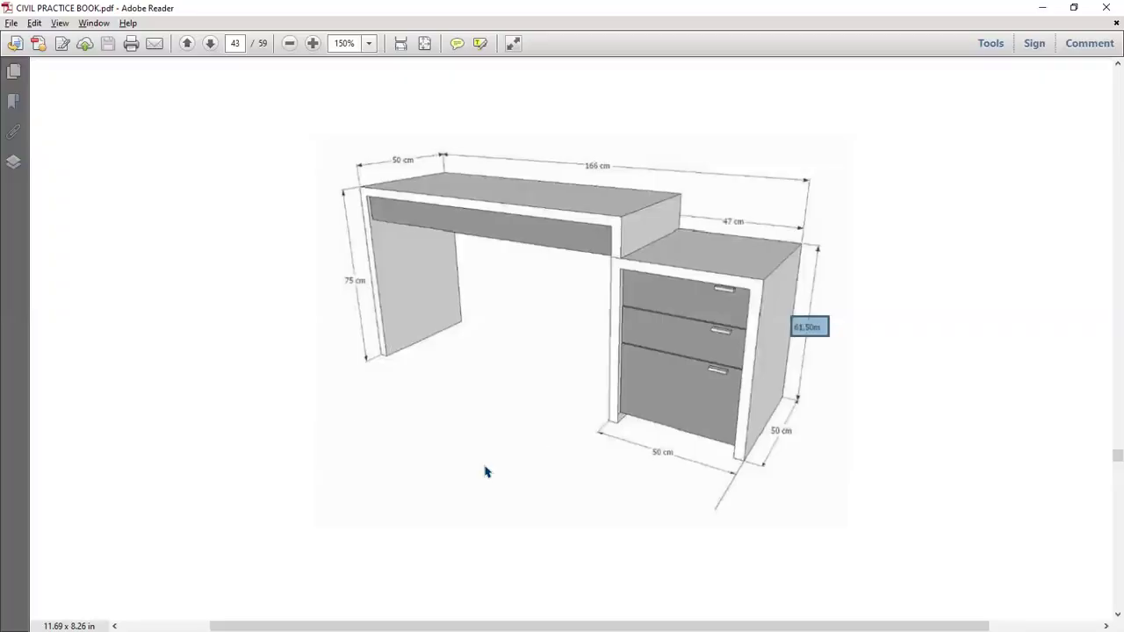
pyautogui.hotkey('alt', 'Tab')
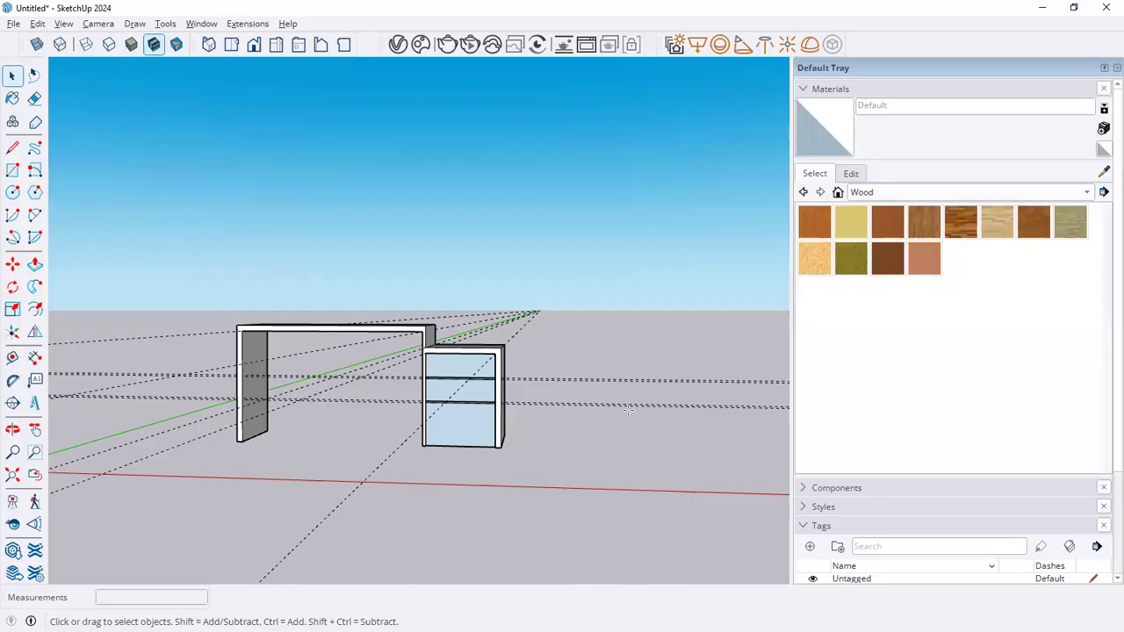
pyautogui.hotkey('alt', 'Tab')
pyautogui.hotkey('alt', 'Tab')
# Push the face under the drawer section up about 1.54 cm between the cabinet's side panels.
pyautogui.moveTo(437, 376); pyautogui.dragTo(434, 359)
pyautogui.moveTo(482, 479); pyautogui.dragTo(460, 454)
pyautogui.press('space')
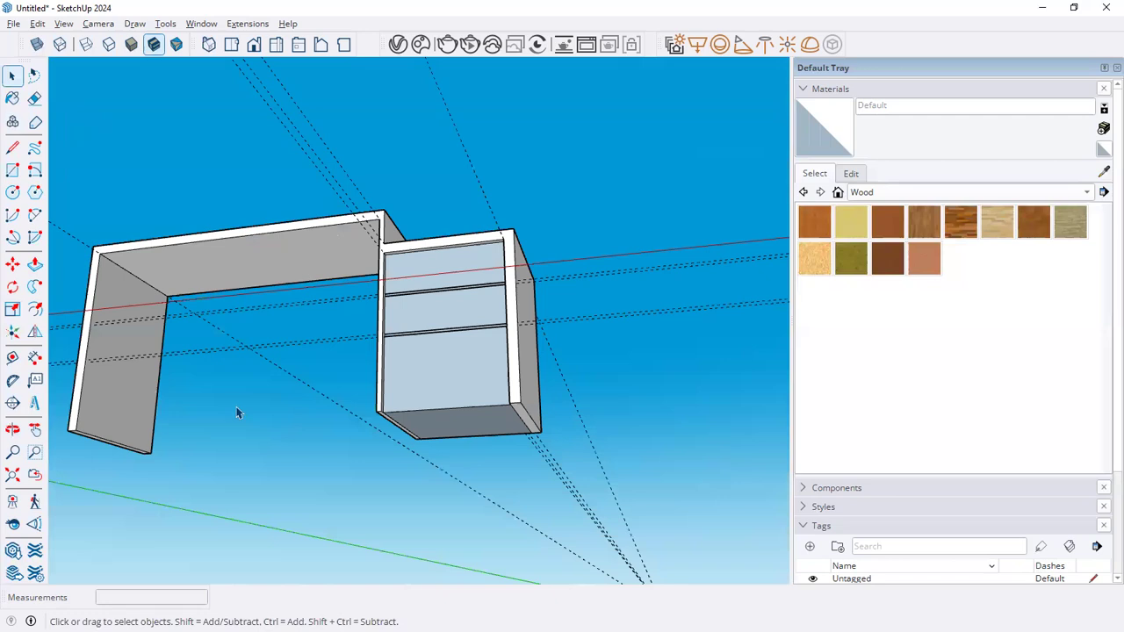
pyautogui.click(34, 264)
pyautogui.scroll(3, 410, 384)
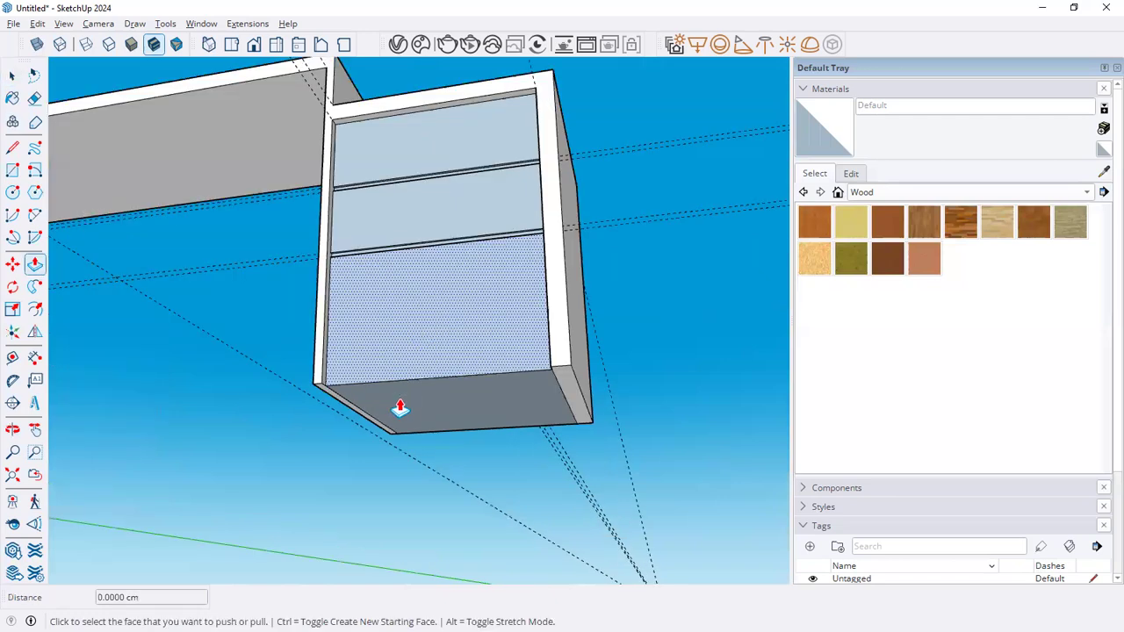
pyautogui.scroll(2, 399, 397)
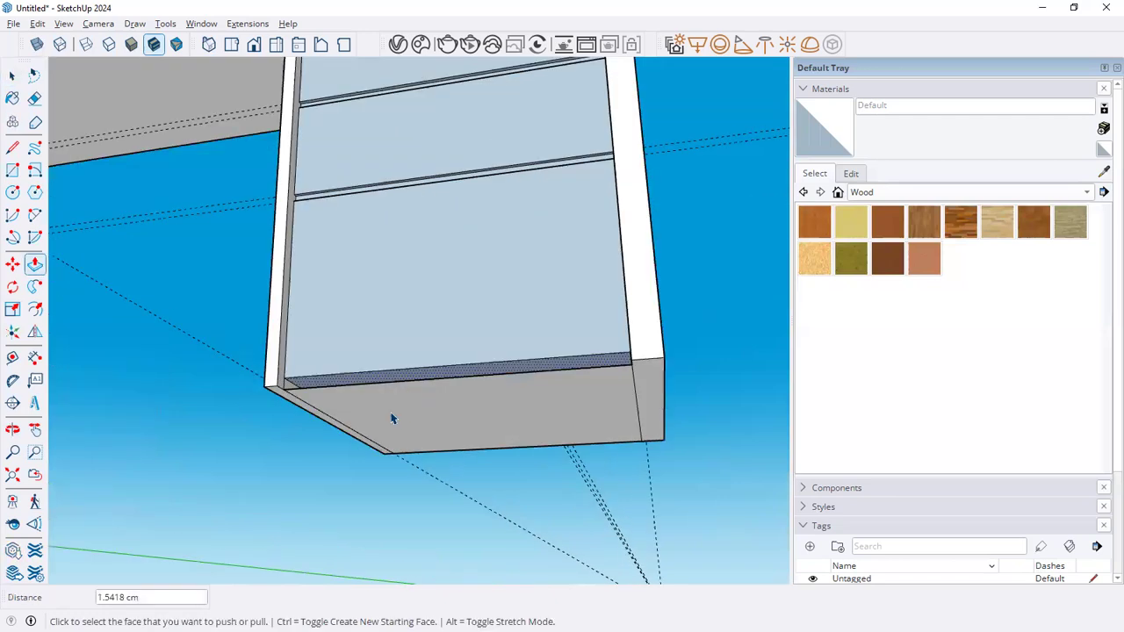
pyautogui.press('space')
pyautogui.click(393, 419)
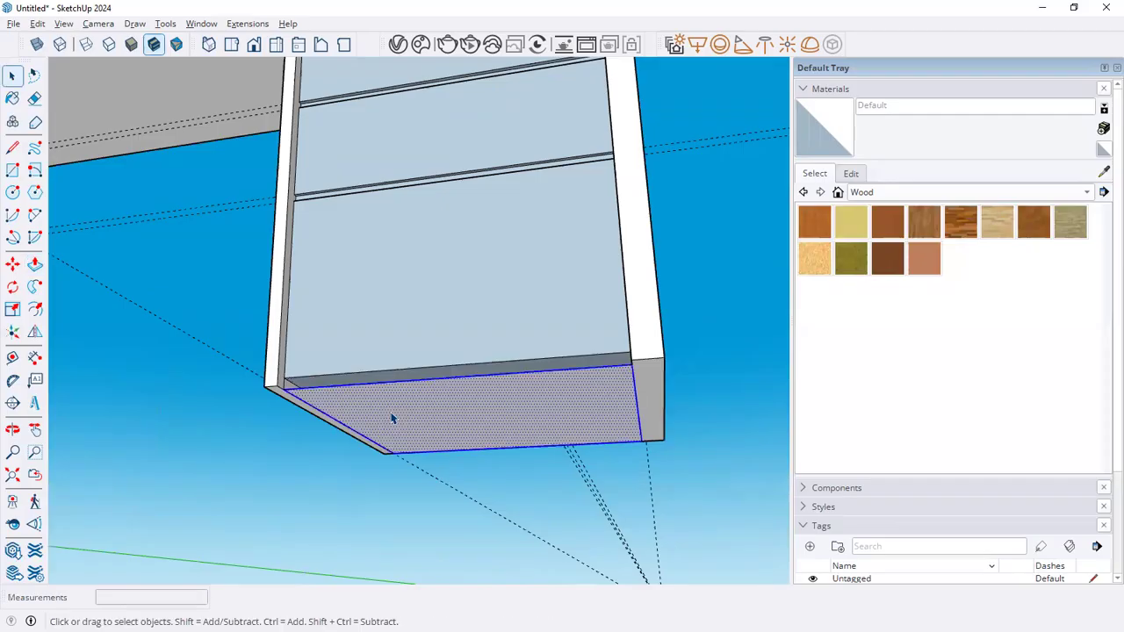
pyautogui.press('Delete')
pyautogui.hotkey('ctrl', 'z')
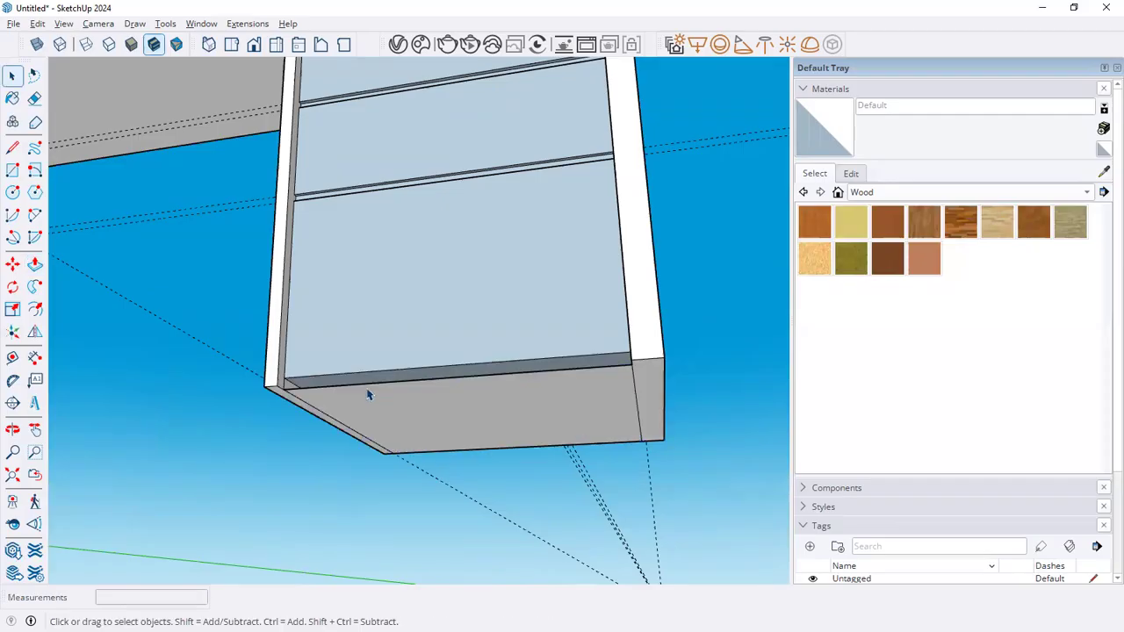
pyautogui.click(369, 387)
pyautogui.press('Delete')
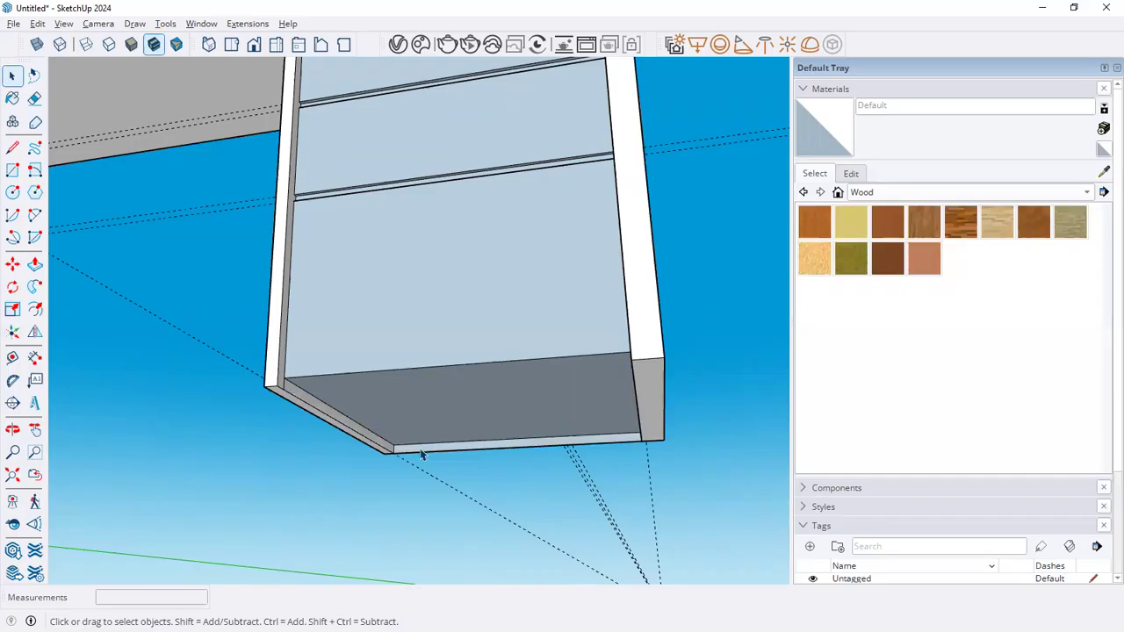
pyautogui.click(425, 451)
pyautogui.press('Delete')
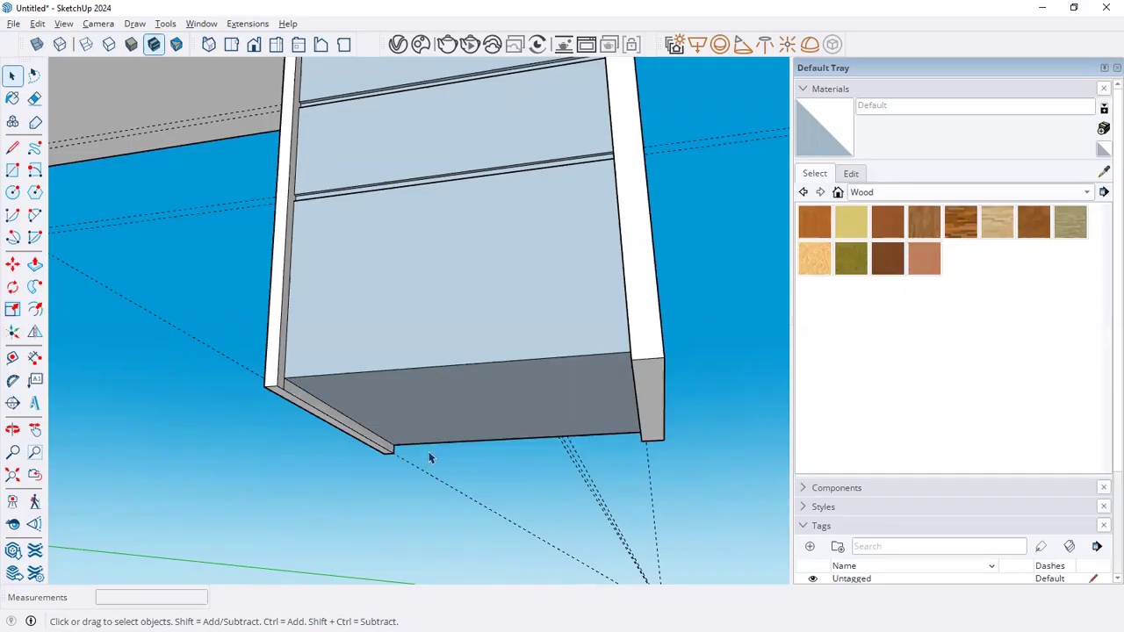
pyautogui.hotkey('ctrl', 'z')
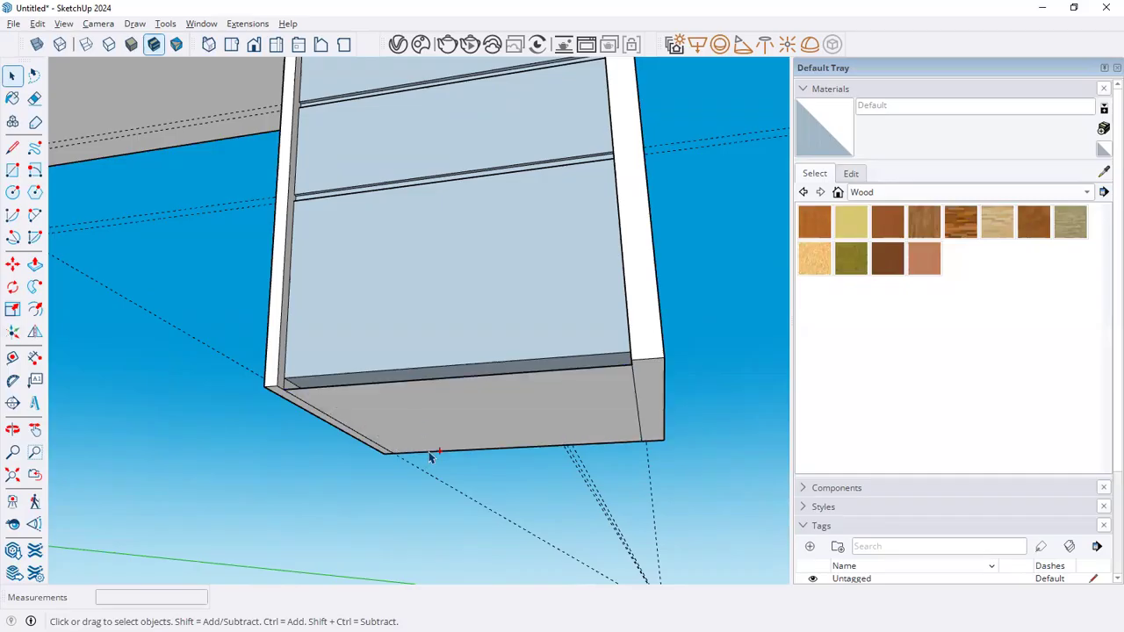
# Delete the leftover face at the cabinet's underside together with its front and back edges.
pyautogui.click(416, 419)
pyautogui.press('Delete')
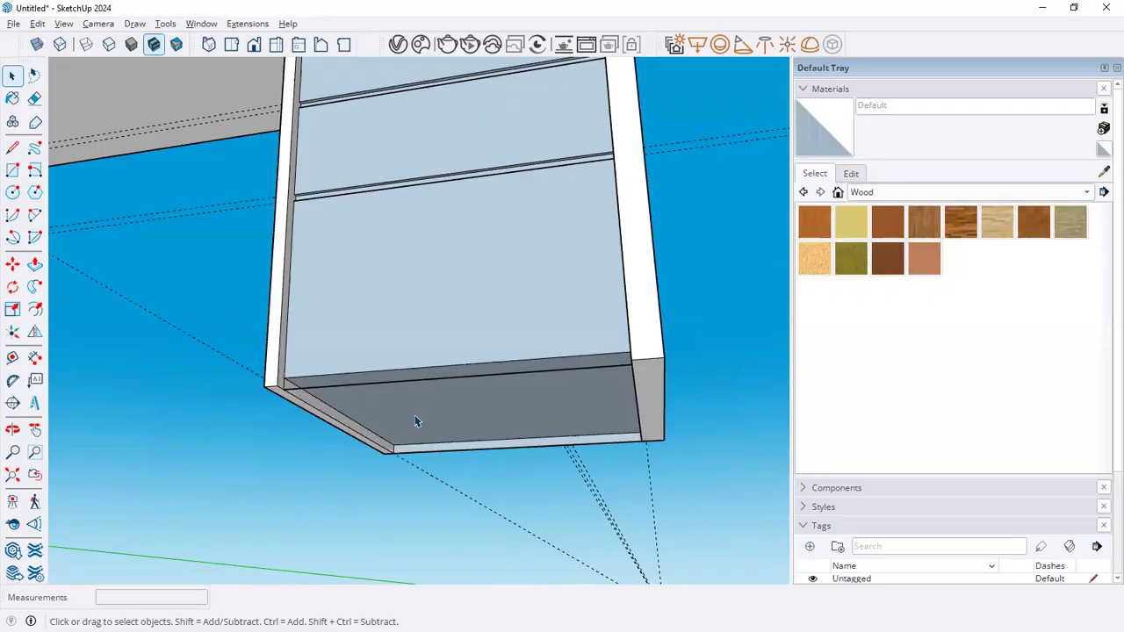
pyautogui.click(413, 385)
pyautogui.press('Delete')
pyautogui.scroll(3, 435, 461)
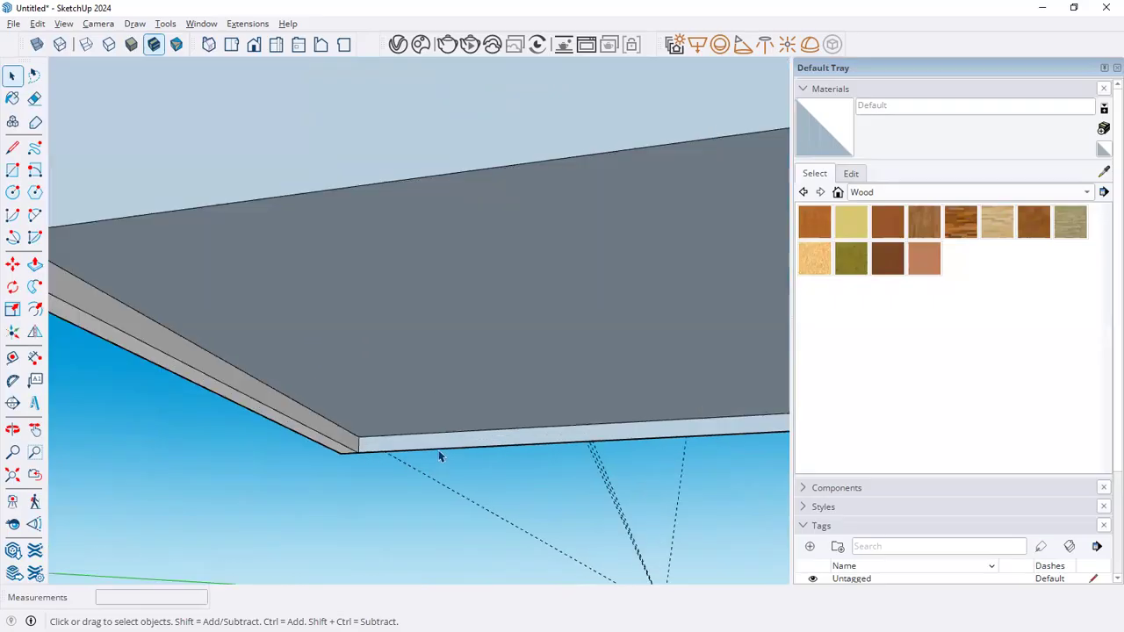
pyautogui.scroll(2, 441, 456)
pyautogui.click(439, 453)
pyautogui.press('Delete')
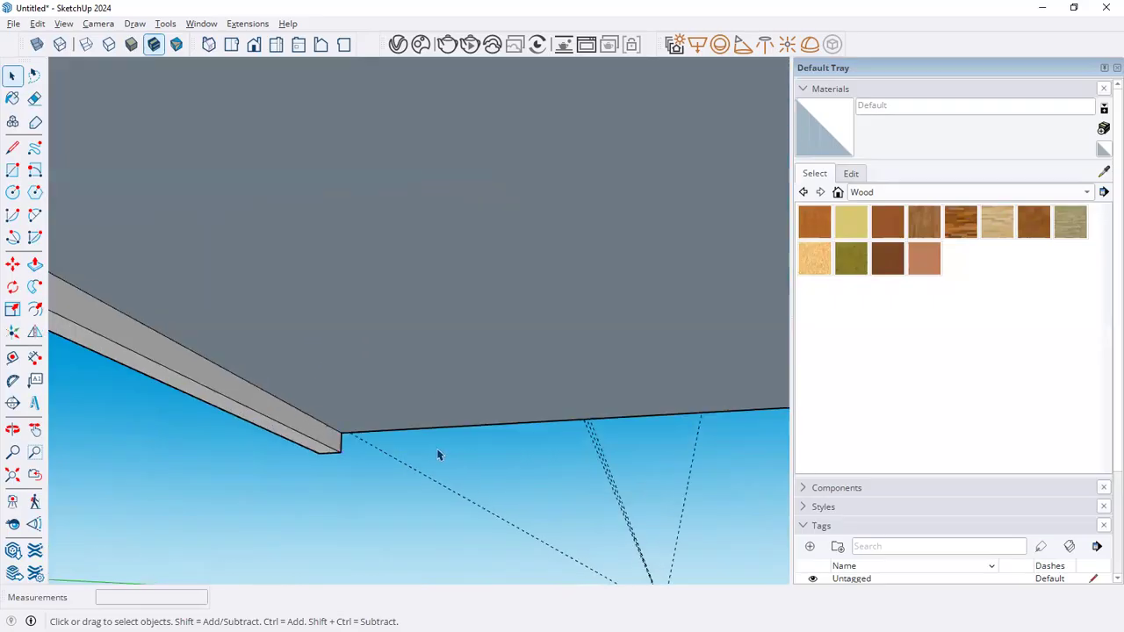
# Draw a small horizontal rectangle for a handle near the right end of the top drawer front.
pyautogui.moveTo(427, 443); pyautogui.dragTo(495, 606, button='middle')
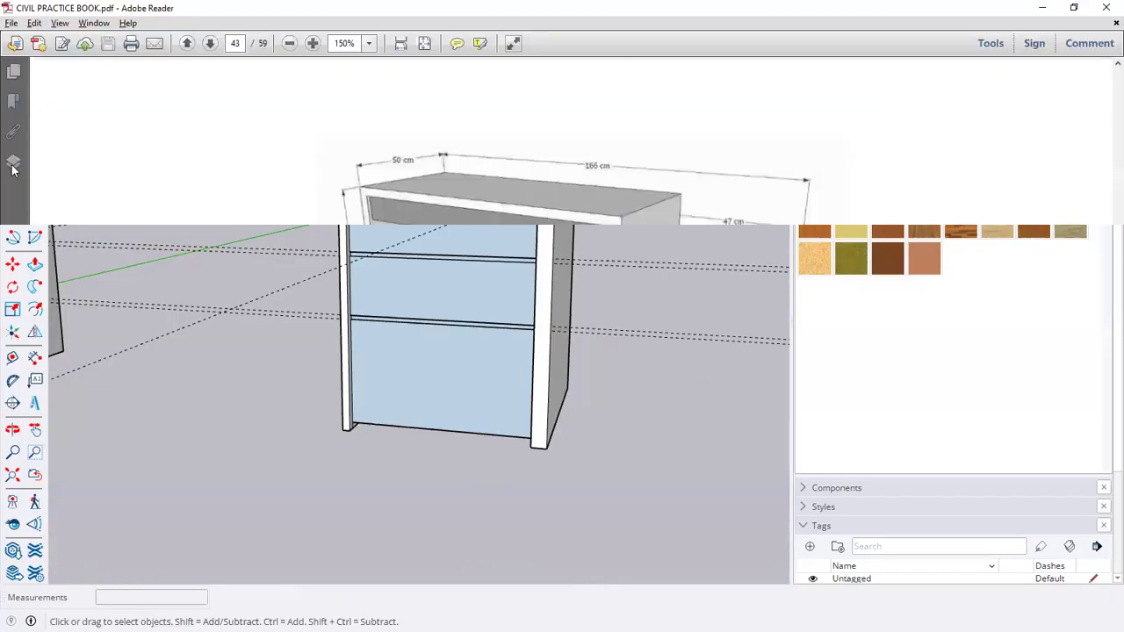
pyautogui.click(12, 171)
pyautogui.scroll(3, 503, 211)
pyautogui.click(498, 257)
pyautogui.scroll(3, 547, 238)
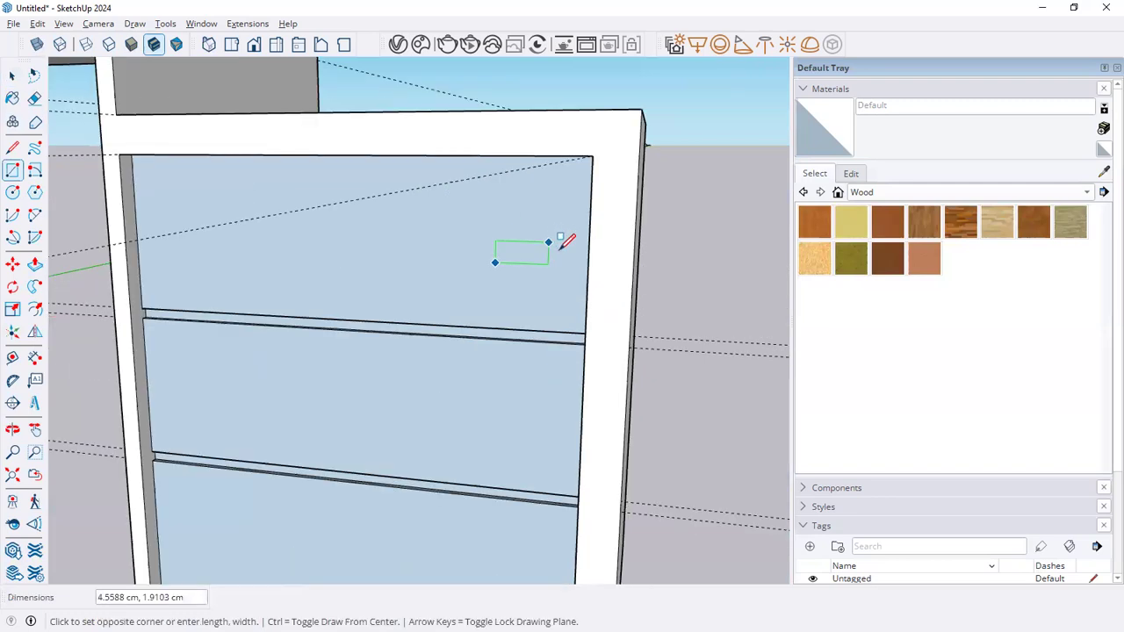
pyautogui.click(561, 252)
pyautogui.press('space')
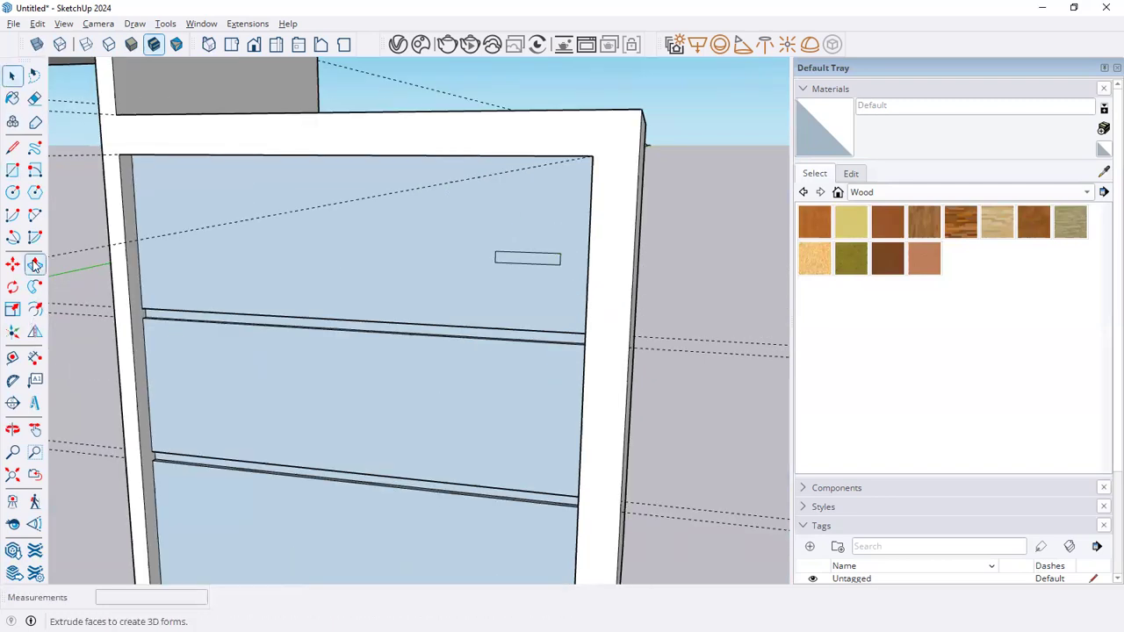
# Extrude the handle rectangle outward about 1.24 cm from the top drawer front.
pyautogui.click(34, 264)
pyautogui.scroll(2, 565, 252)
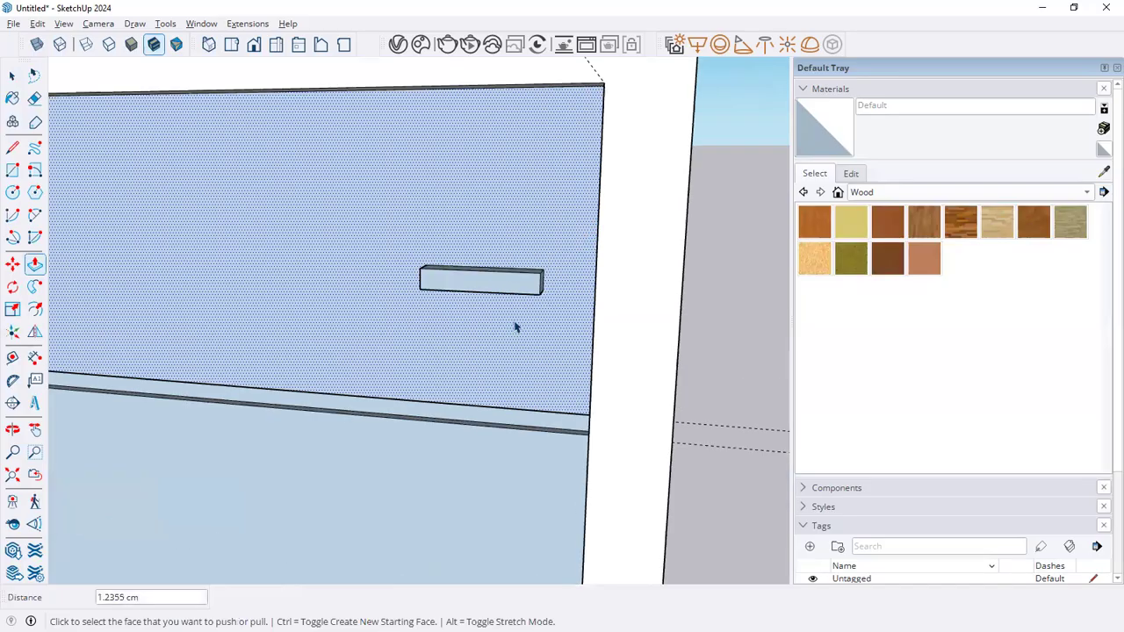
pyautogui.press('space')
# Draw a 43.4 cm wide rectangle over the cabinet's open back, from the lower inner corner to the opposite upper corner.
pyautogui.scroll(-5, 518, 325)
pyautogui.press('o')
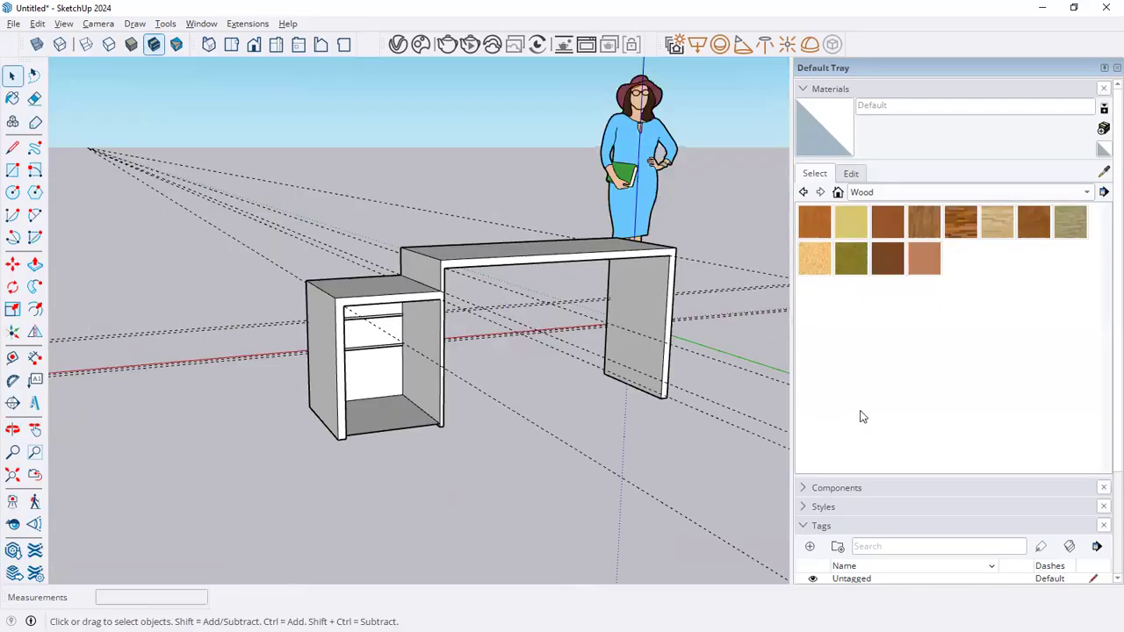
pyautogui.scroll(1, 444, 390)
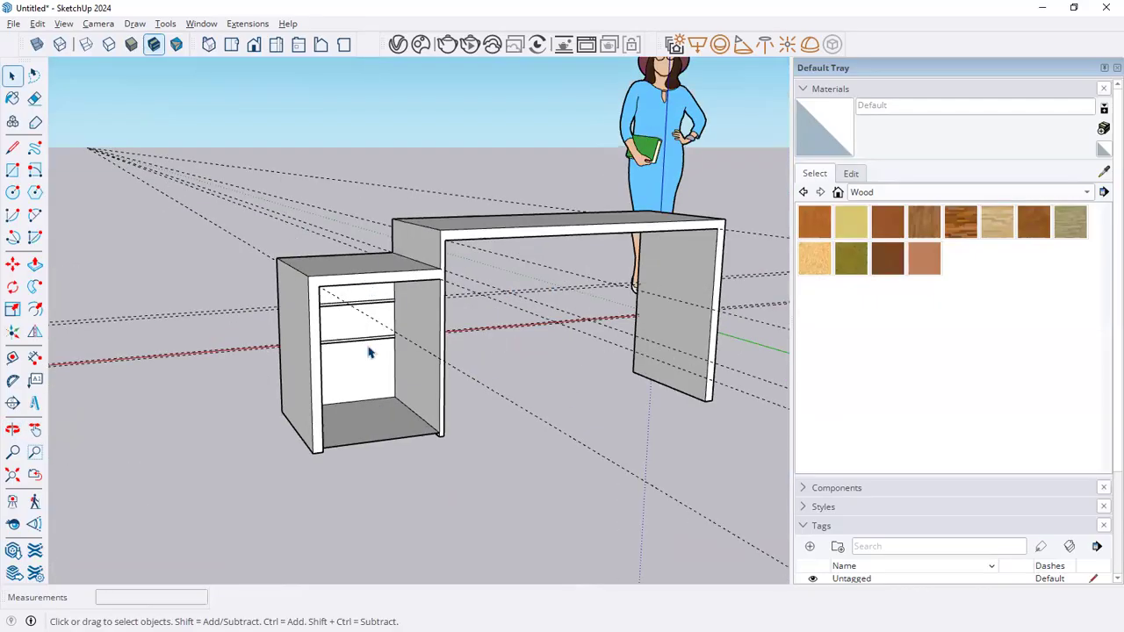
pyautogui.click(12, 169)
pyautogui.scroll(1, 351, 443)
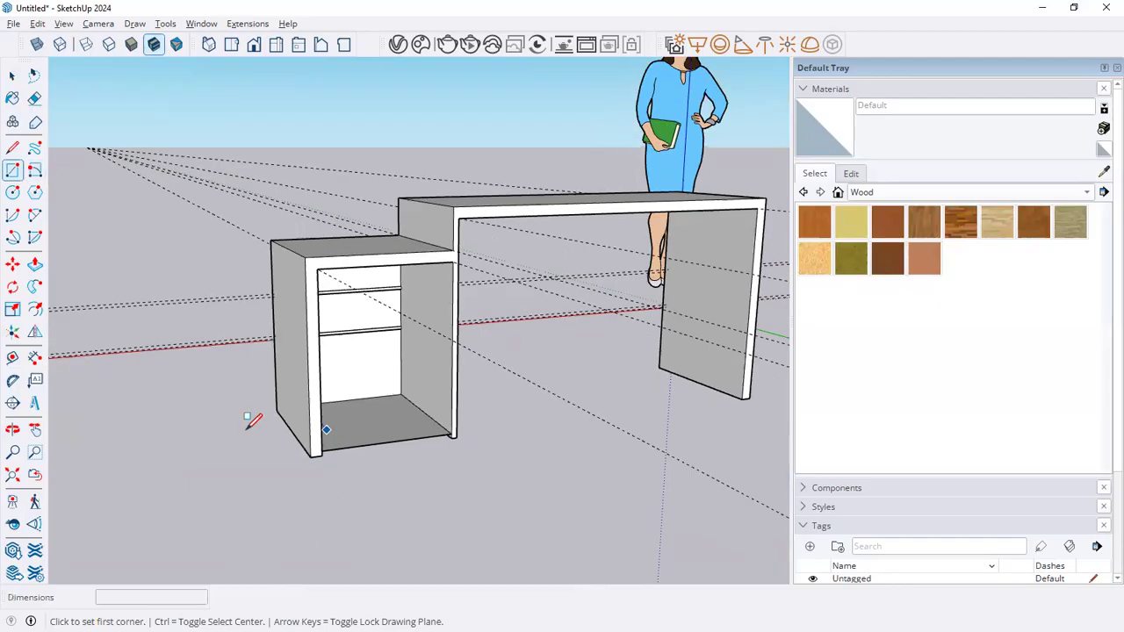
pyautogui.scroll(4, 246, 404)
pyautogui.click(233, 403)
pyautogui.scroll(-3, 443, 518)
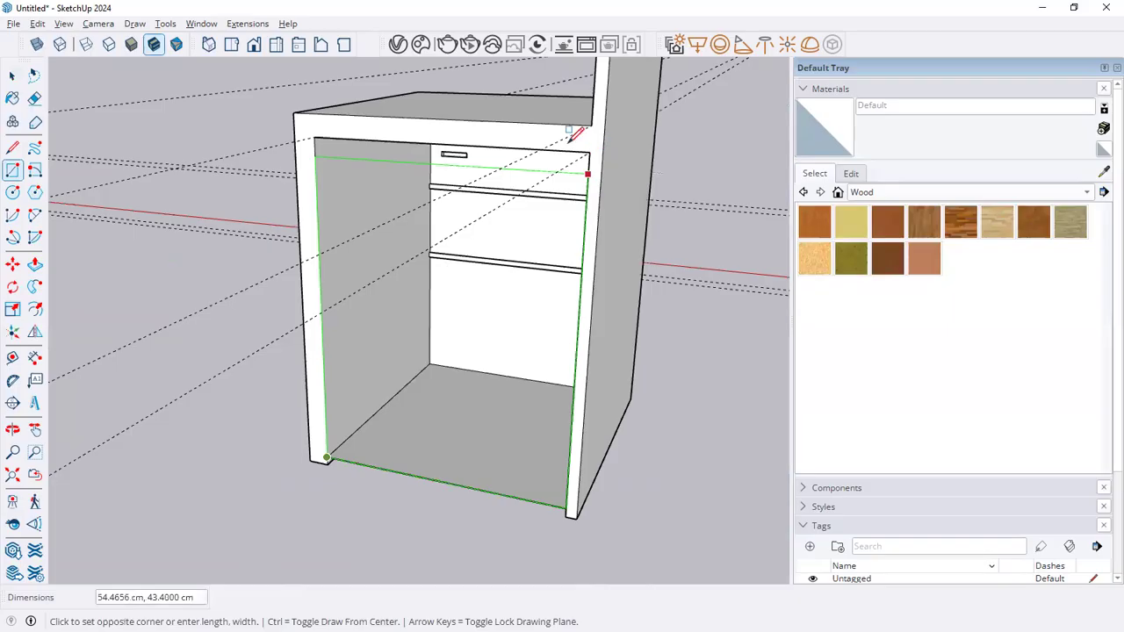
pyautogui.click(590, 149)
pyautogui.press('space')
pyautogui.moveTo(337, 419); pyautogui.dragTo(334, 432, button='middle')
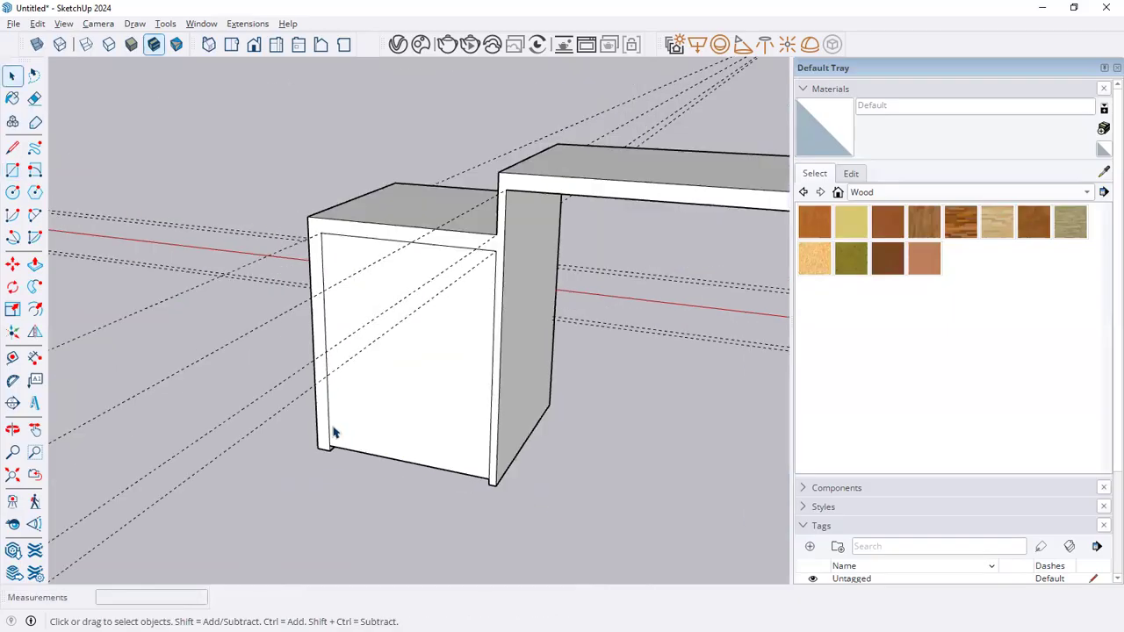
pyautogui.click(35, 192)
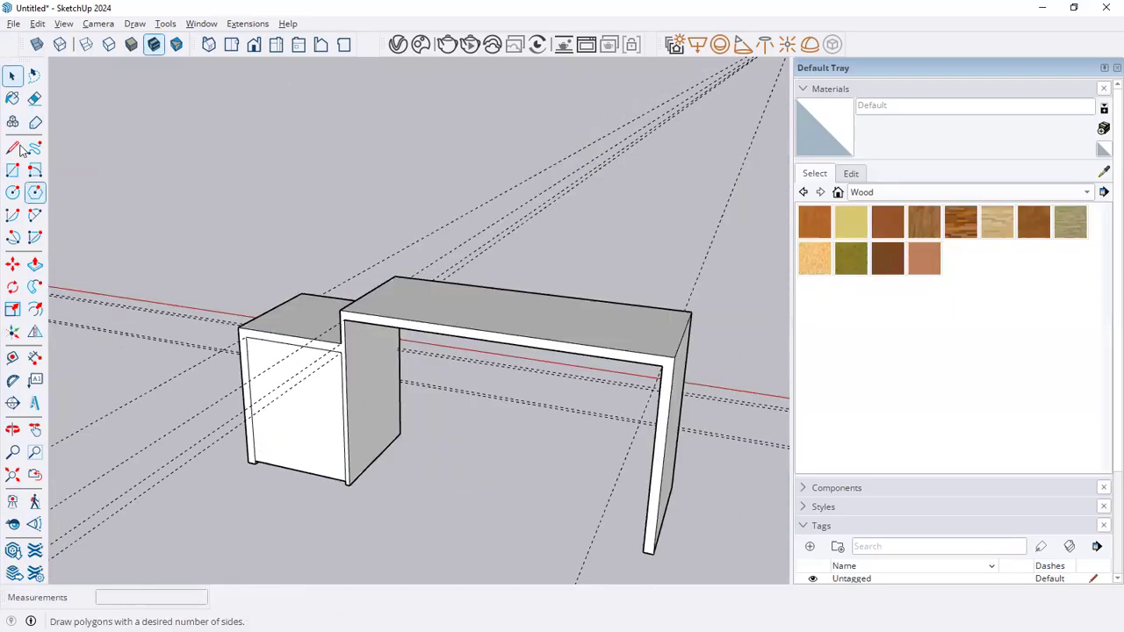
# Draw a 117.2 cm horizontal line across the back, from the cabinet's upper inner corner to the far table leg, closing a panel under the tabletop.
pyautogui.scroll(5, 343, 375)
pyautogui.press('space')
pyautogui.press('l')
pyautogui.click(352, 360)
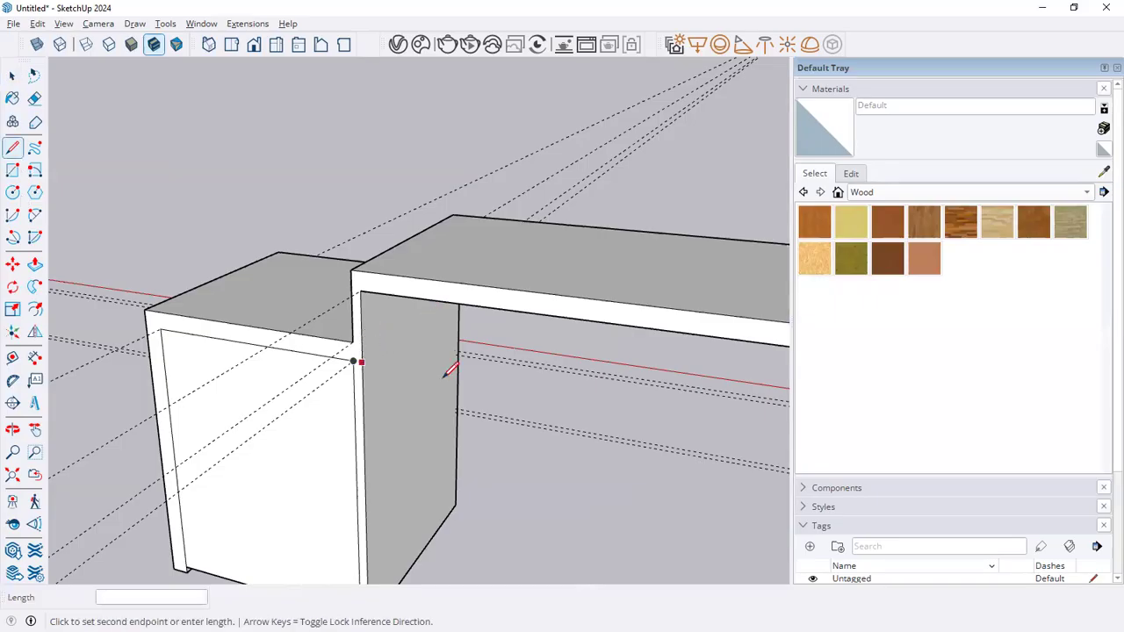
pyautogui.scroll(-2, 429, 378)
pyautogui.scroll(-2, 594, 395)
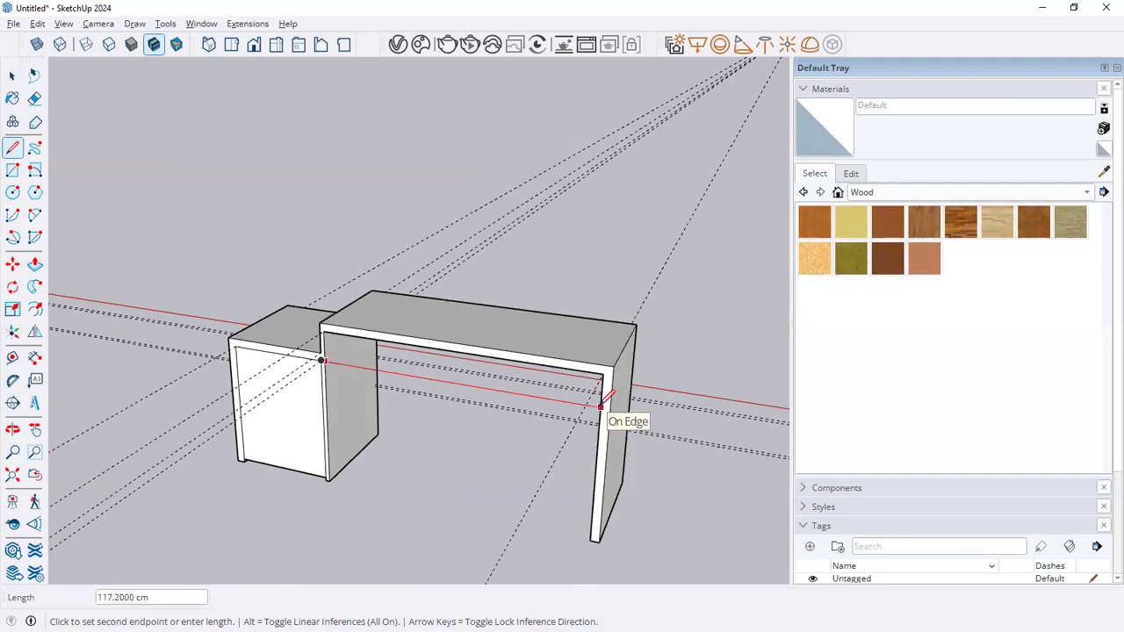
pyautogui.press('Escape')
pyautogui.press('space')
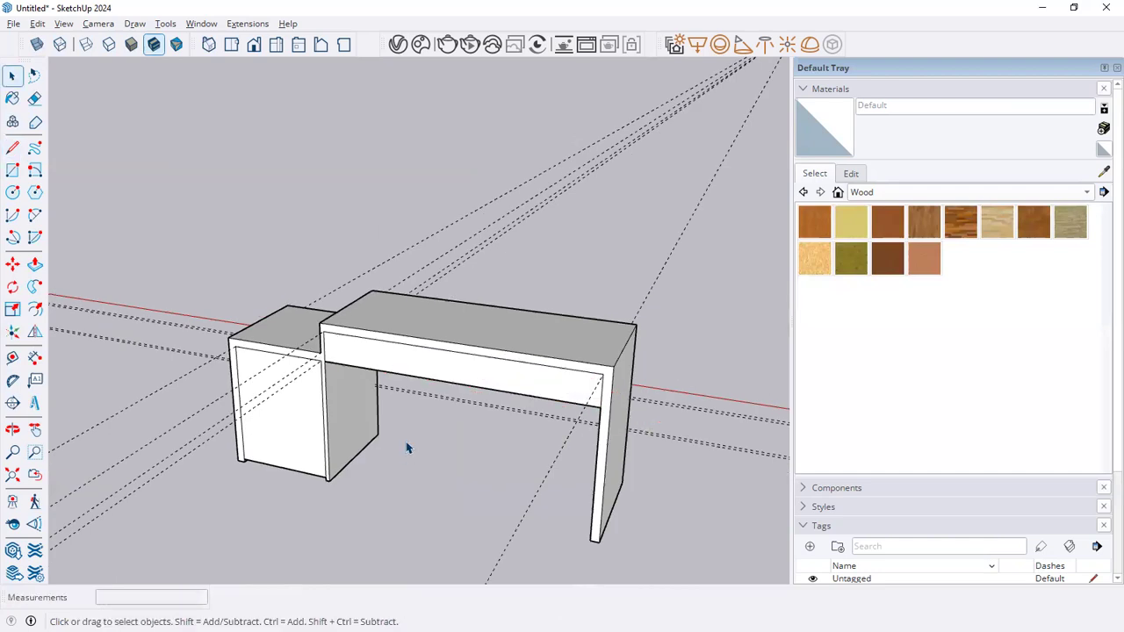
# Extrude the back panel under the tabletop by about 1.36 cm with Push/Pull from the front side.
pyautogui.moveTo(406, 452); pyautogui.dragTo(717, 409, button='middle')
pyautogui.moveTo(325, 386); pyautogui.dragTo(619, 327, button='middle')
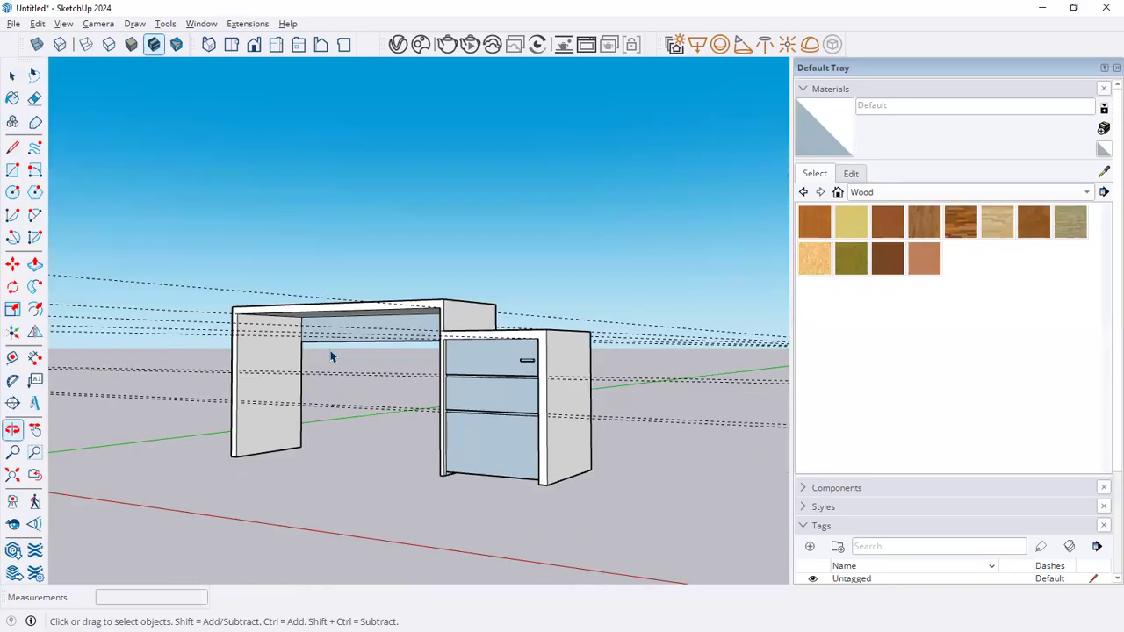
pyautogui.scroll(3, 313, 352)
pyautogui.press('p')
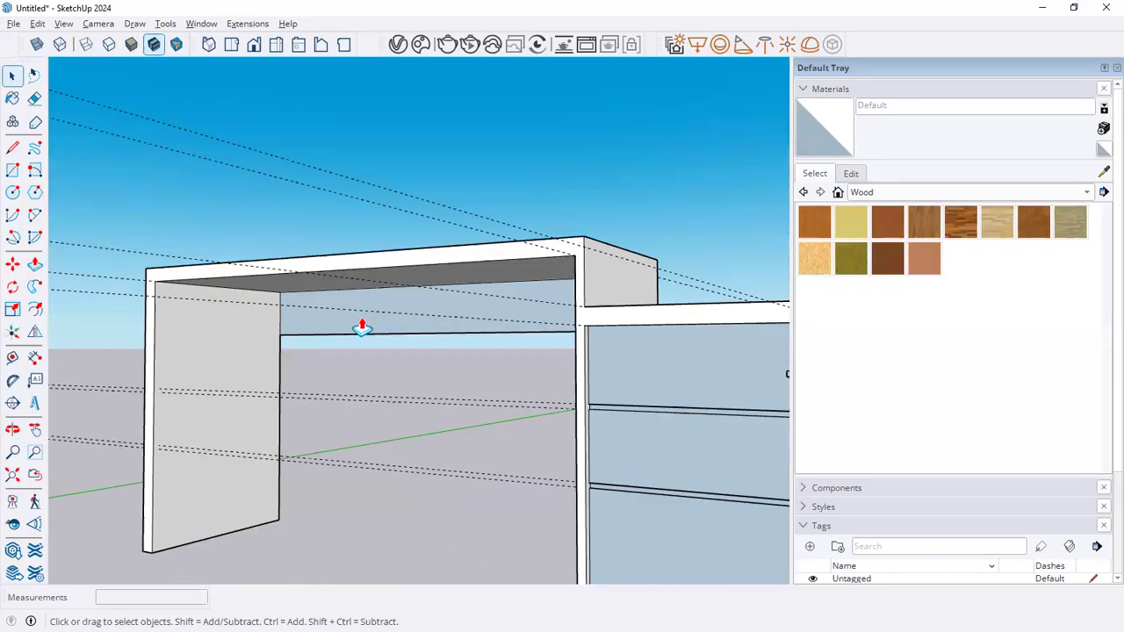
pyautogui.click(364, 325)
pyautogui.scroll(2, 360, 329)
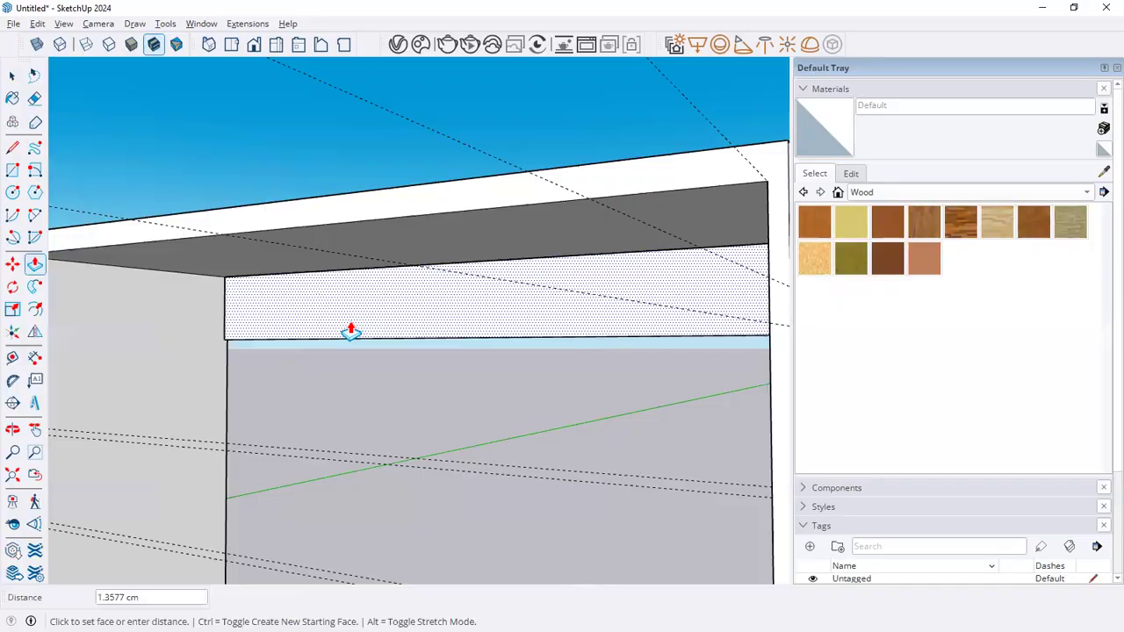
pyautogui.click(350, 331)
pyautogui.press('space')
pyautogui.scroll(-3, 374, 399)
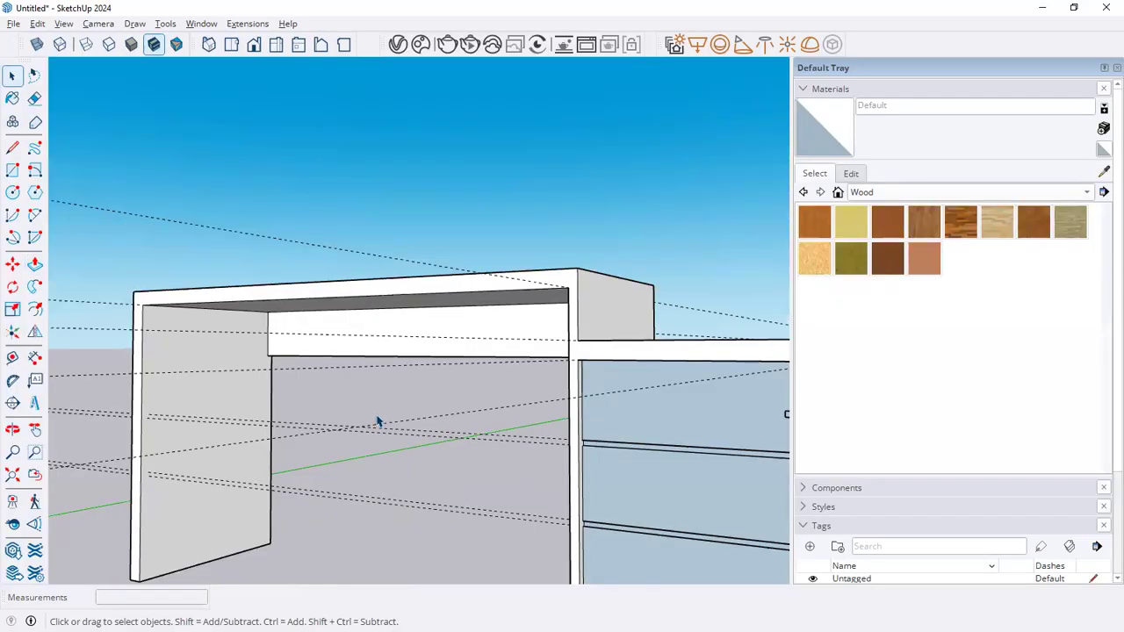
# Switch to the isometric view and delete all the construction guide lines around the desk.
pyautogui.moveTo(381, 477); pyautogui.dragTo(256, 173, button='middle')
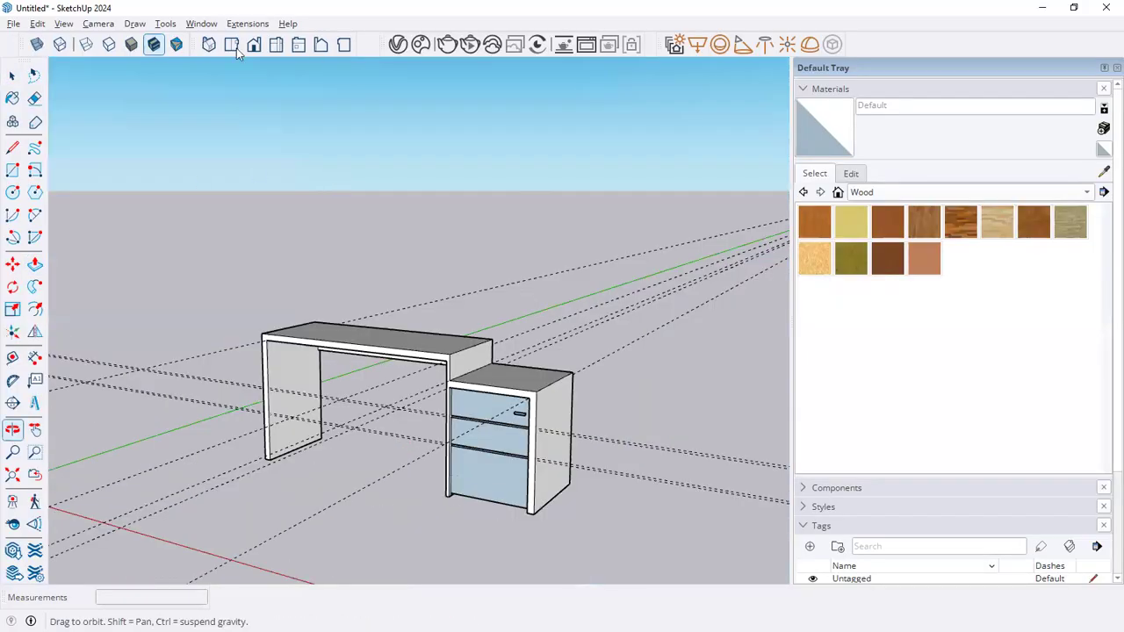
pyautogui.click(210, 48)
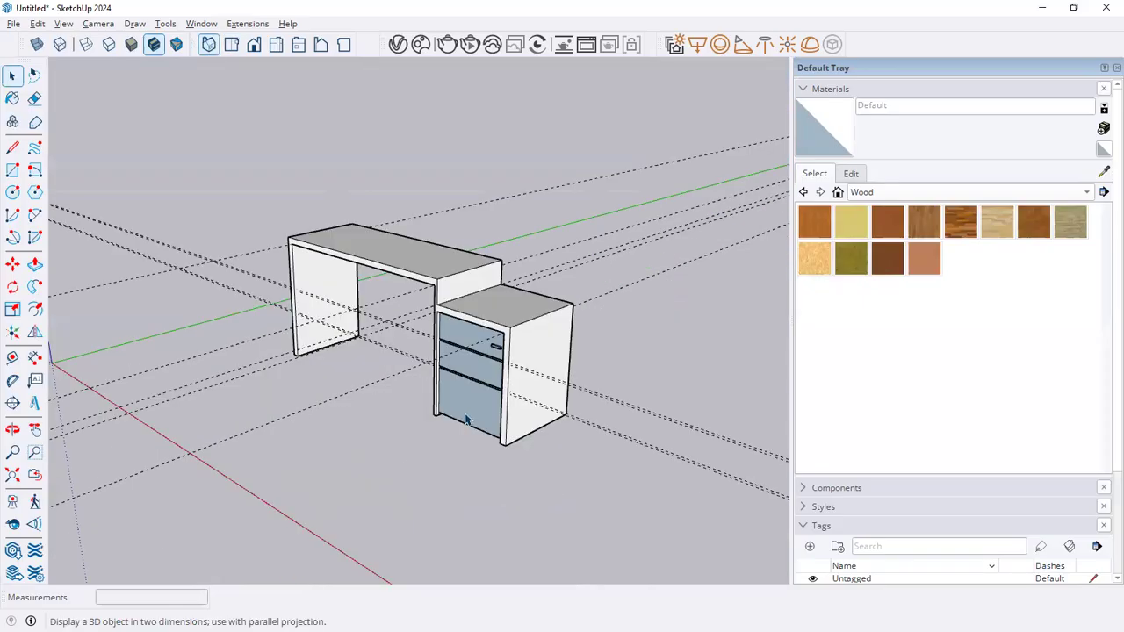
pyautogui.moveTo(422, 419)
pyautogui.mouseDown(button='middle')
pyautogui.moveTo(409, 410)
pyautogui.moveTo(414, 422)
pyautogui.mouseUp(button='middle')
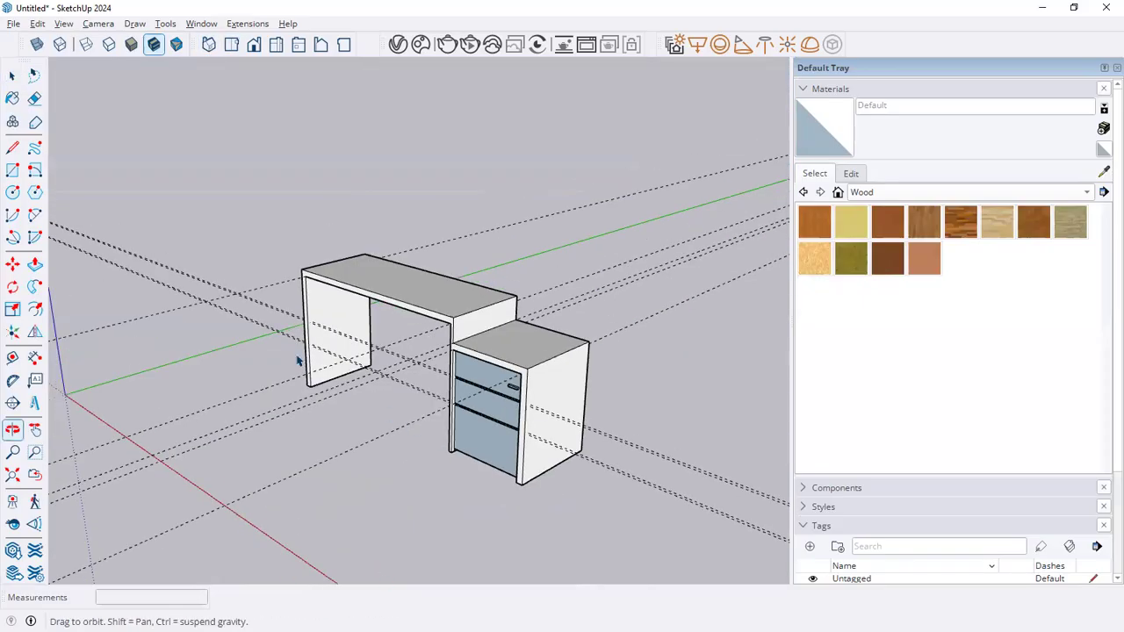
pyautogui.moveTo(647, 374); pyautogui.dragTo(620, 494, button='middle')
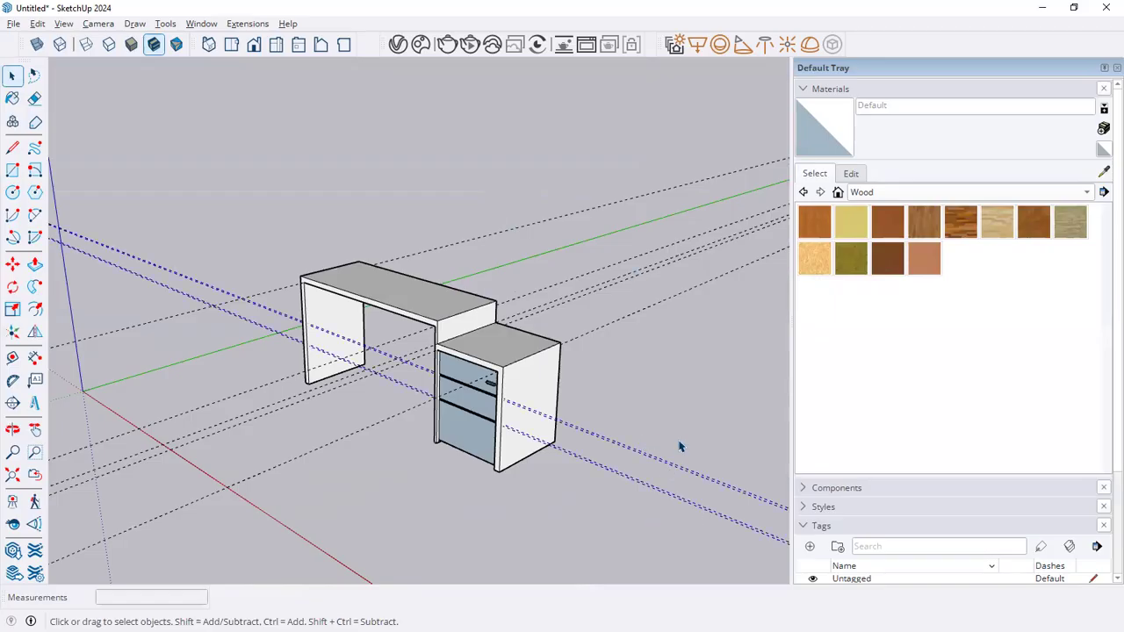
pyautogui.press('Delete')
pyautogui.press('Delete')
pyautogui.moveTo(557, 198); pyautogui.dragTo(557, 198)
pyautogui.press('Delete')
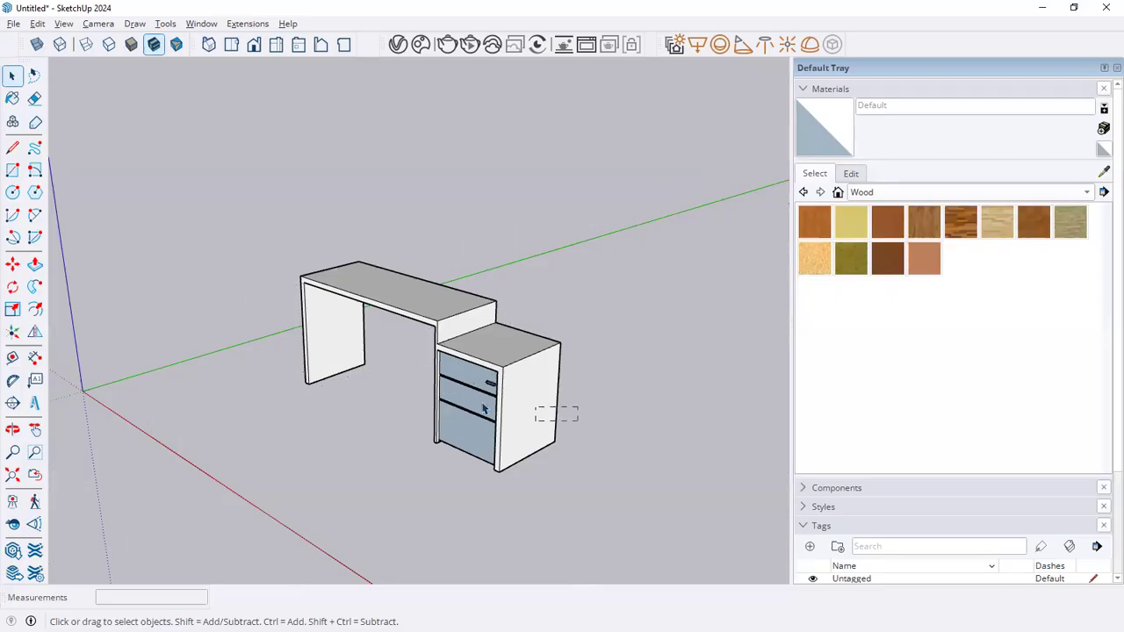
pyautogui.moveTo(483, 404); pyautogui.dragTo(482, 404)
pyautogui.press('Delete')
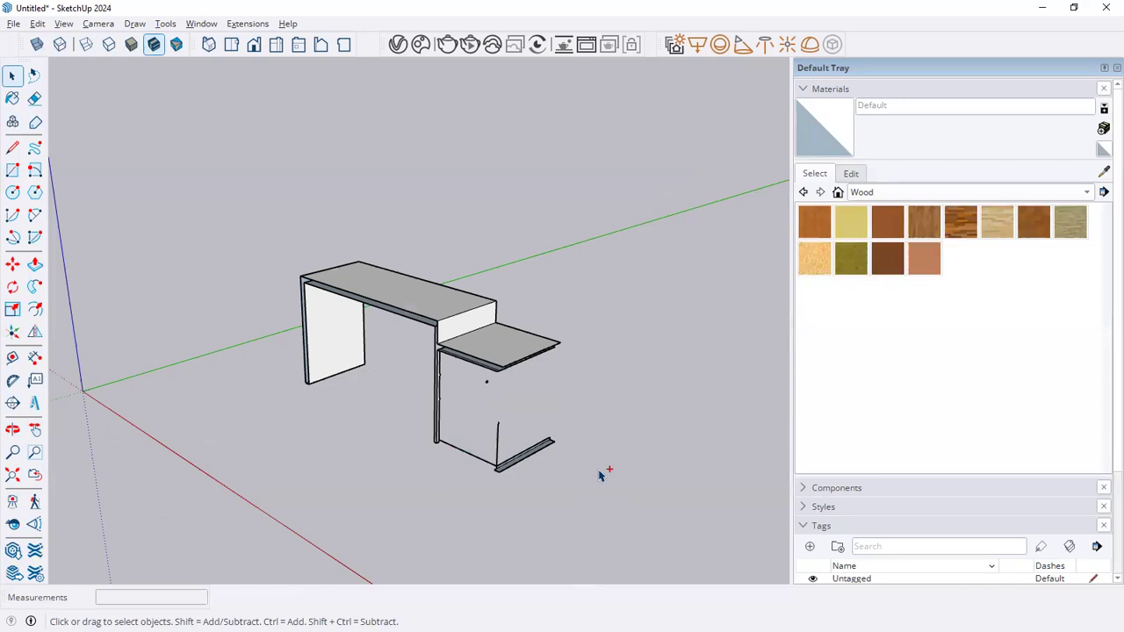
pyautogui.hotkey('ctrl', 'z')
# Paint the main table's top, inner leg face, front edges and exposed side with Wood Floor Light.
pyautogui.moveTo(574, 460); pyautogui.dragTo(570, 417, button='middle')
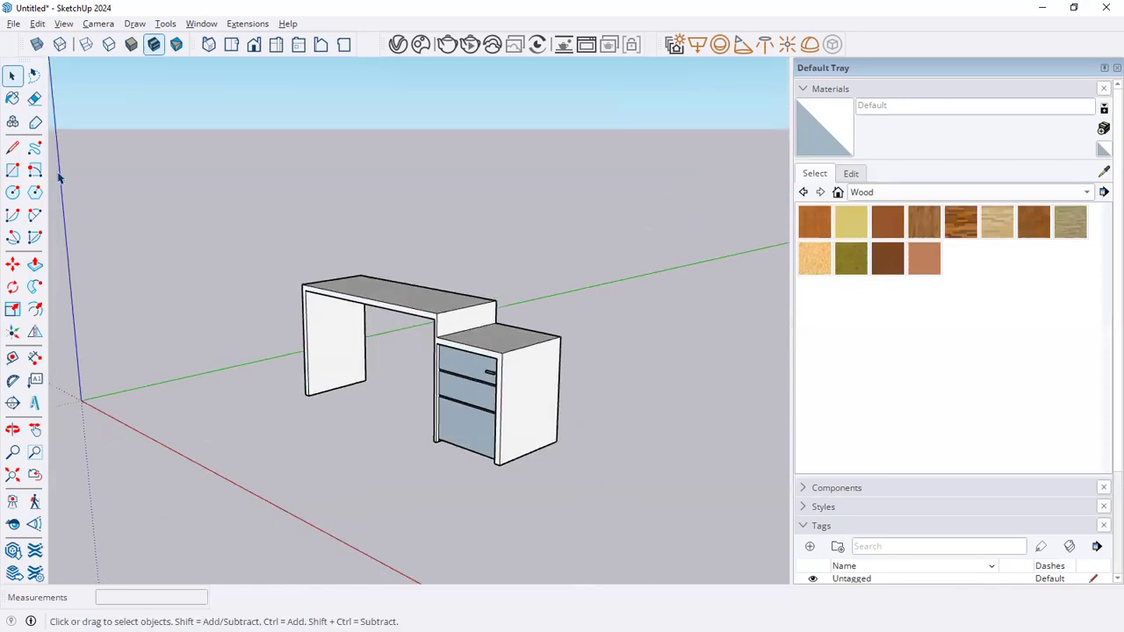
pyautogui.click(12, 99)
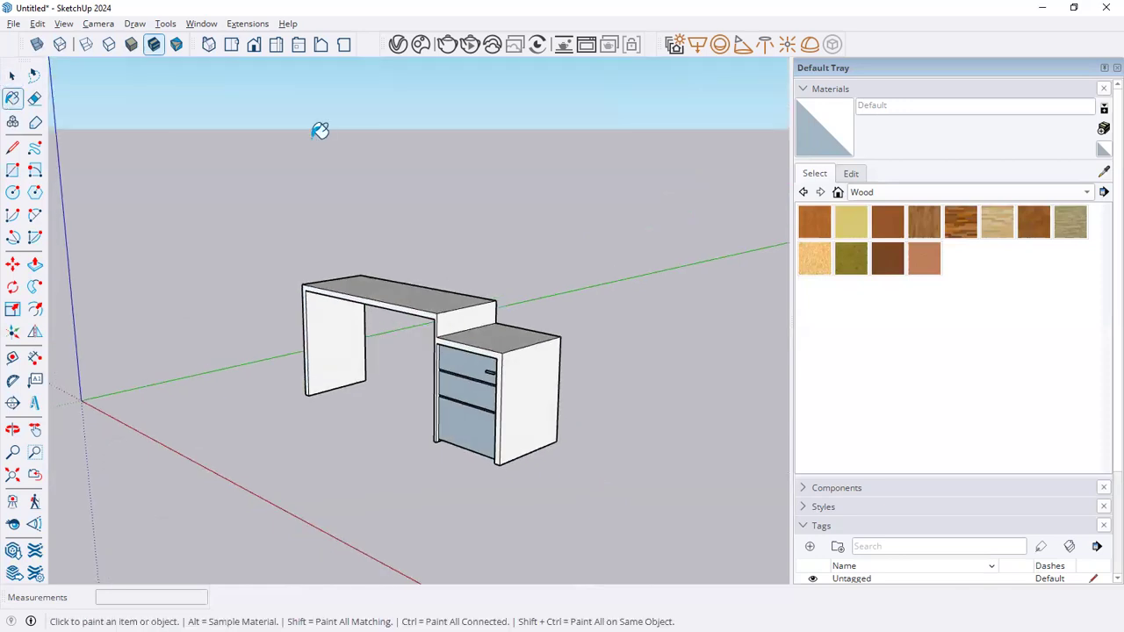
pyautogui.click(998, 221)
pyautogui.click(426, 294)
pyautogui.moveTo(393, 318); pyautogui.dragTo(363, 334, button='middle')
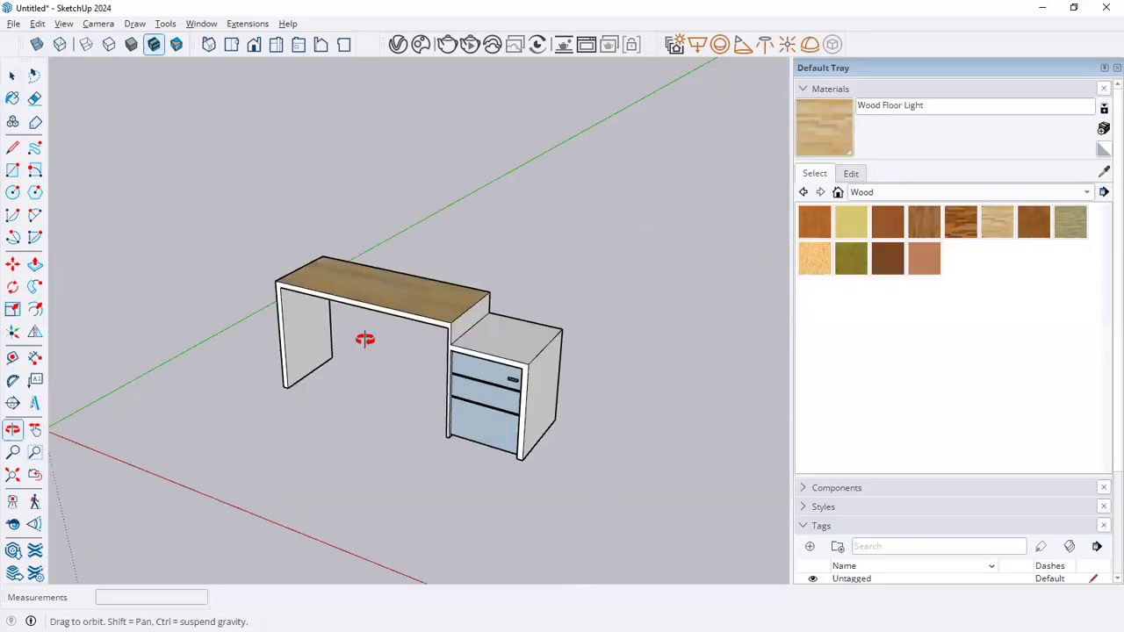
pyautogui.scroll(3, 255, 268)
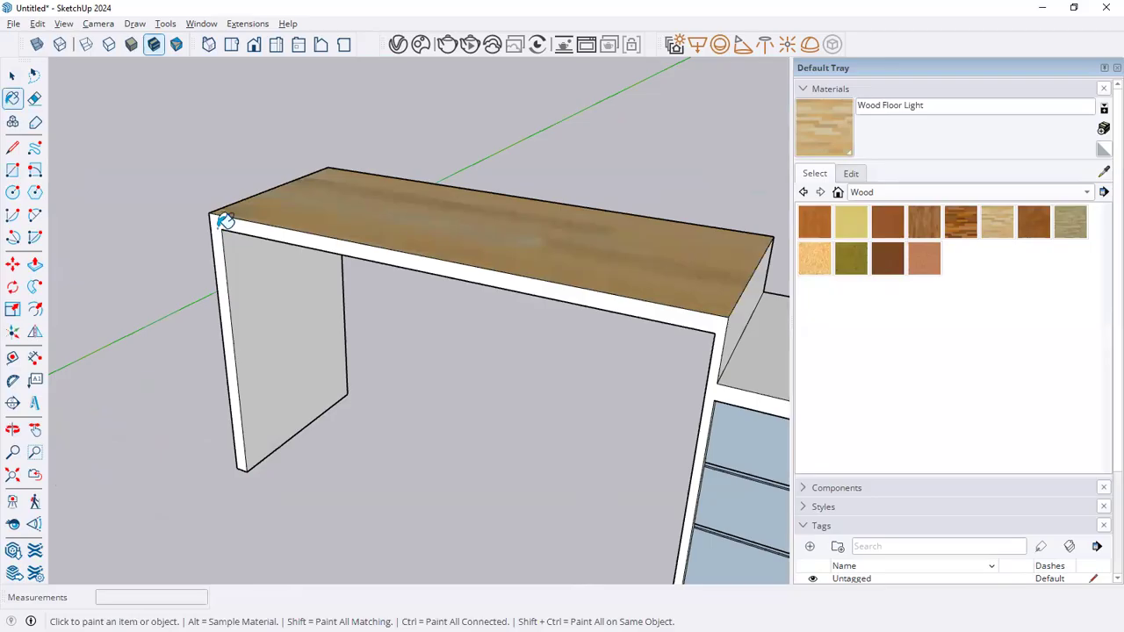
pyautogui.click(276, 280)
pyautogui.click(246, 235)
pyautogui.click(738, 329)
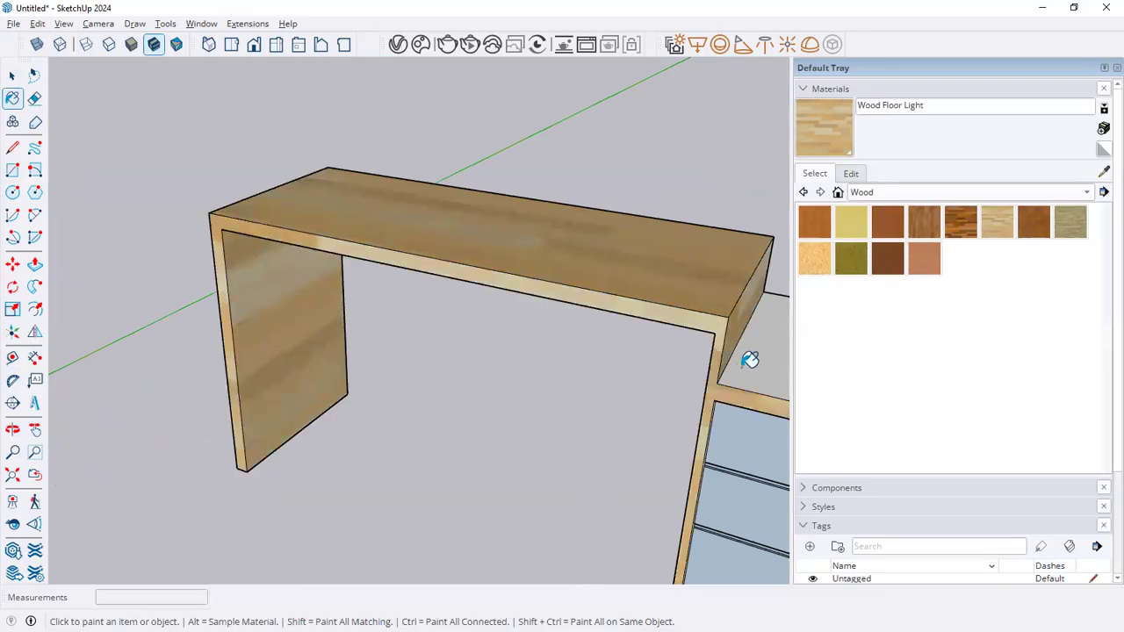
# Paint the side cabinet's top and outer side with Wood Floor Light.
pyautogui.click(742, 365)
pyautogui.scroll(-1, 457, 290)
pyautogui.scroll(-4, 647, 331)
pyautogui.moveTo(678, 360); pyautogui.dragTo(689, 372, button='middle')
pyautogui.click(691, 392)
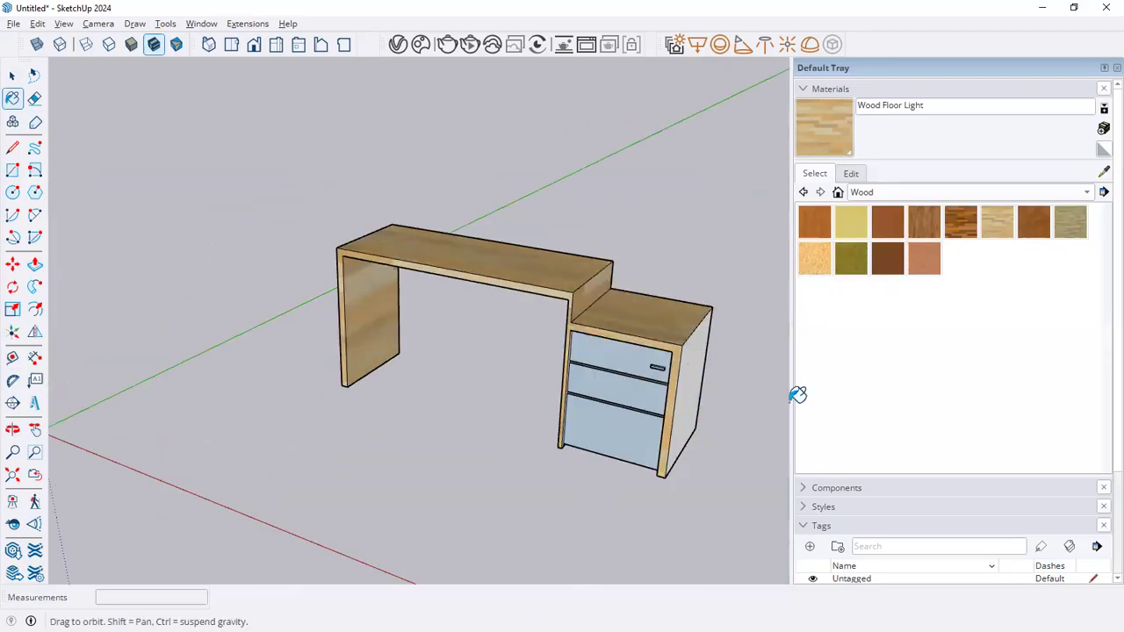
# Try the corrugated material from the Metal collection on the three drawer fronts.
pyautogui.click(882, 193)
pyautogui.click(874, 129)
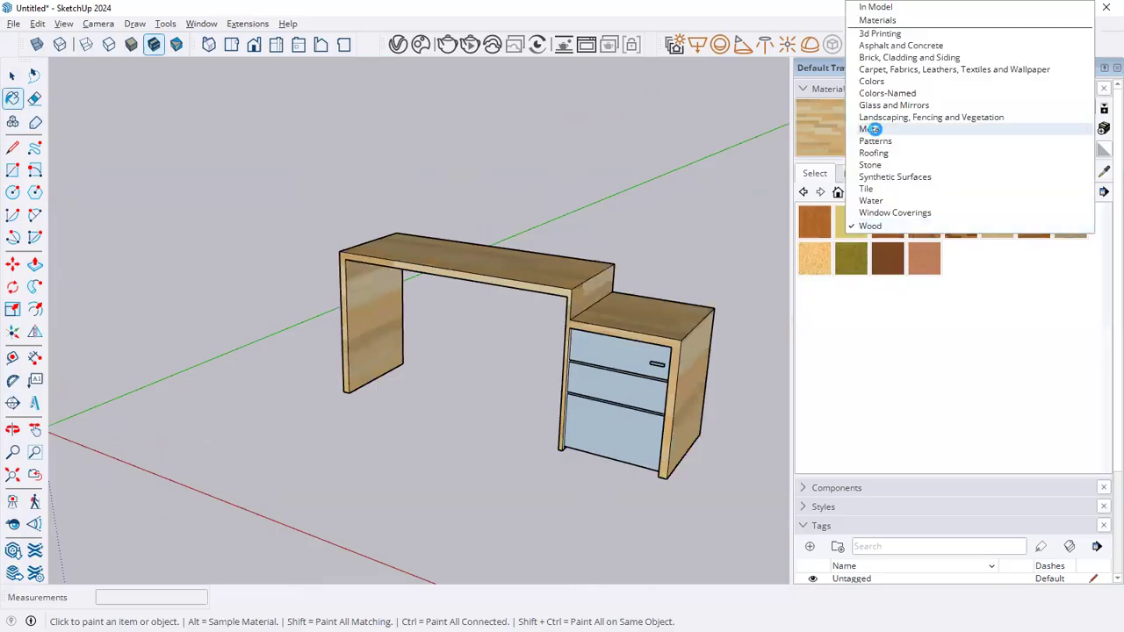
pyautogui.click(888, 221)
pyautogui.click(622, 360)
pyautogui.click(623, 387)
pyautogui.click(628, 433)
# Repaint the drawer fronts with Aluminum and apply the same material to the back panel under the tabletop.
pyautogui.moveTo(682, 405)
pyautogui.mouseDown(button='middle')
pyautogui.moveTo(717, 325)
pyautogui.moveTo(733, 336)
pyautogui.mouseUp(button='middle')
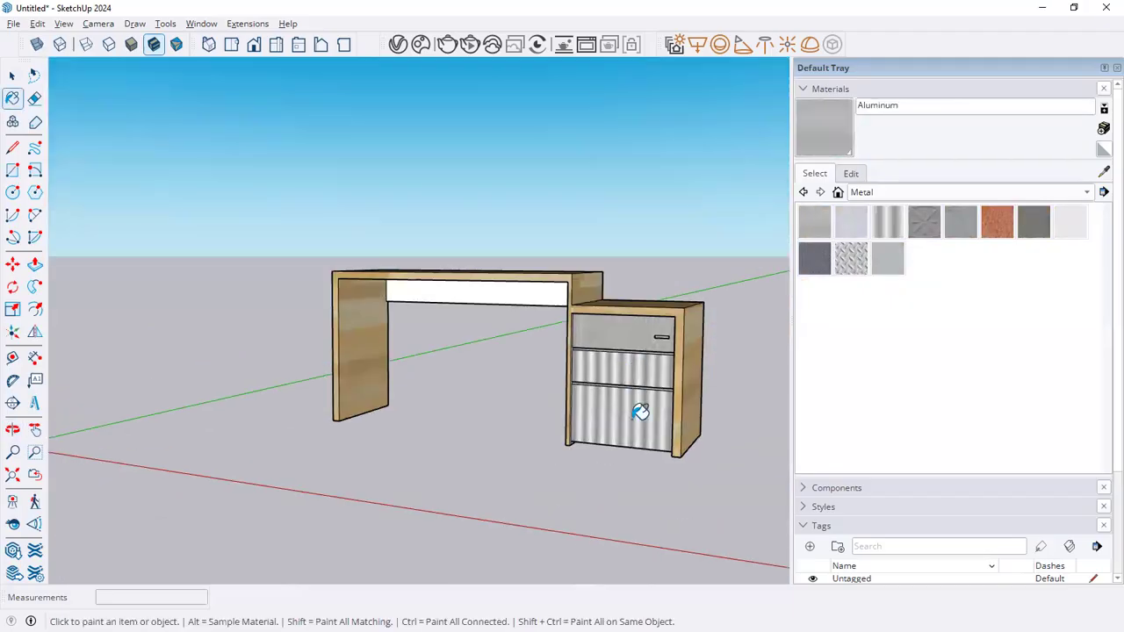
pyautogui.keyDown('shift'); pyautogui.click(629, 408); pyautogui.keyUp('shift')
pyautogui.moveTo(629, 407)
pyautogui.mouseDown(button='middle')
pyautogui.moveTo(598, 406)
pyautogui.moveTo(498, 289)
pyautogui.moveTo(583, 401)
pyautogui.moveTo(637, 408)
pyautogui.mouseUp(button='middle')
pyautogui.click(497, 295)
pyautogui.press('space')
pyautogui.moveTo(375, 392); pyautogui.dragTo(285, 377, button='middle')
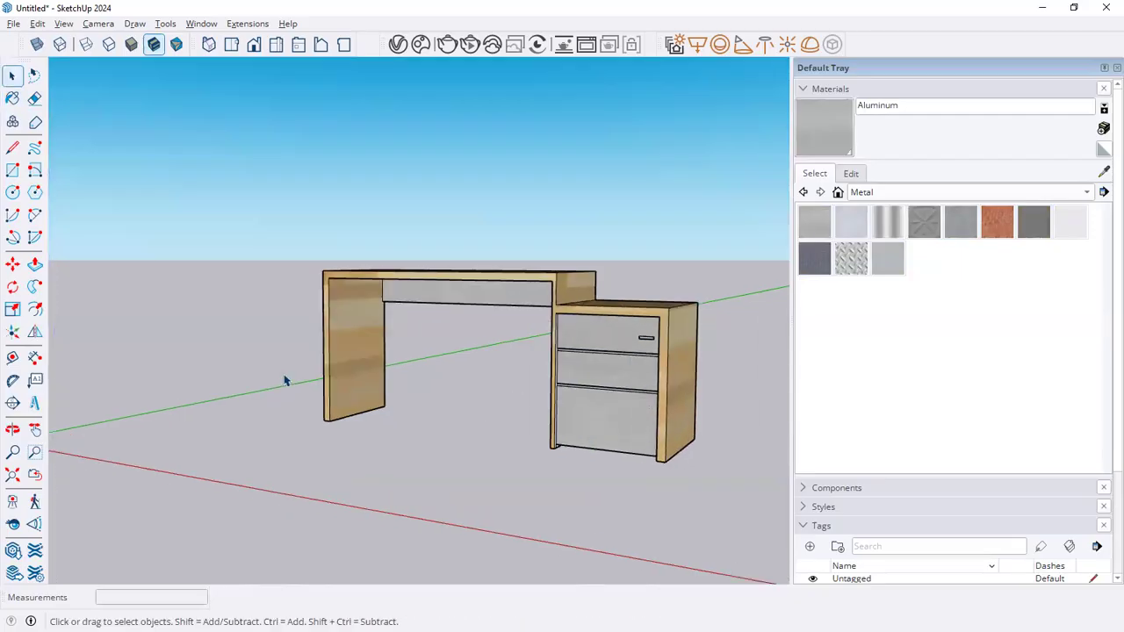
pyautogui.moveTo(415, 410); pyautogui.dragTo(378, 369, button='middle')
# Save the model as "2. table" in the Sketchup project folder.
pyautogui.click(13, 24)
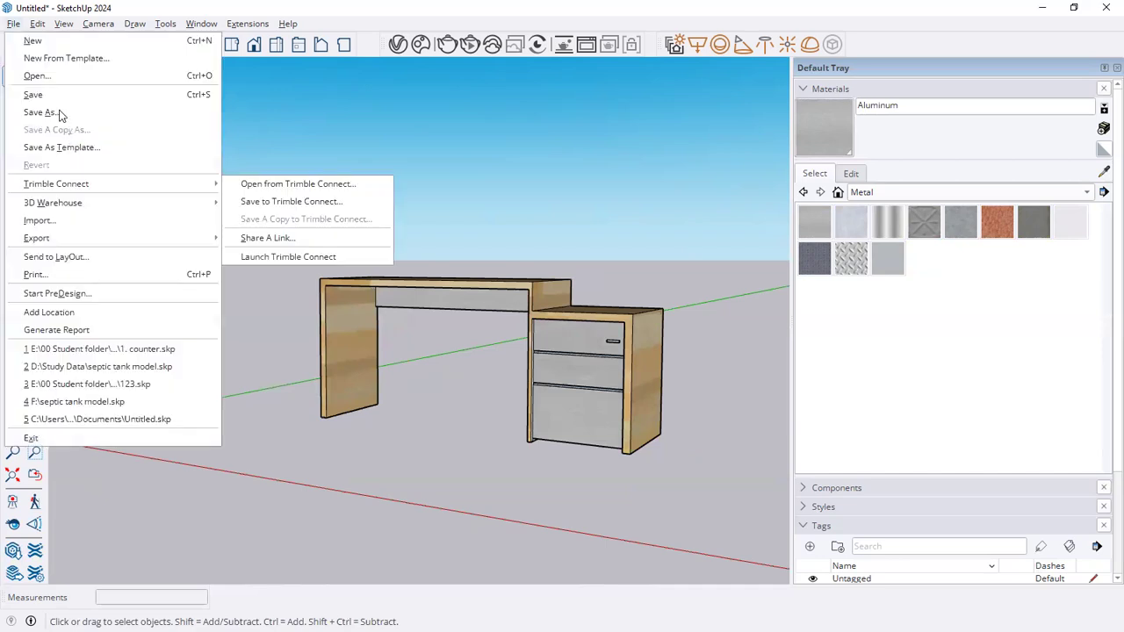
pyautogui.click(58, 111)
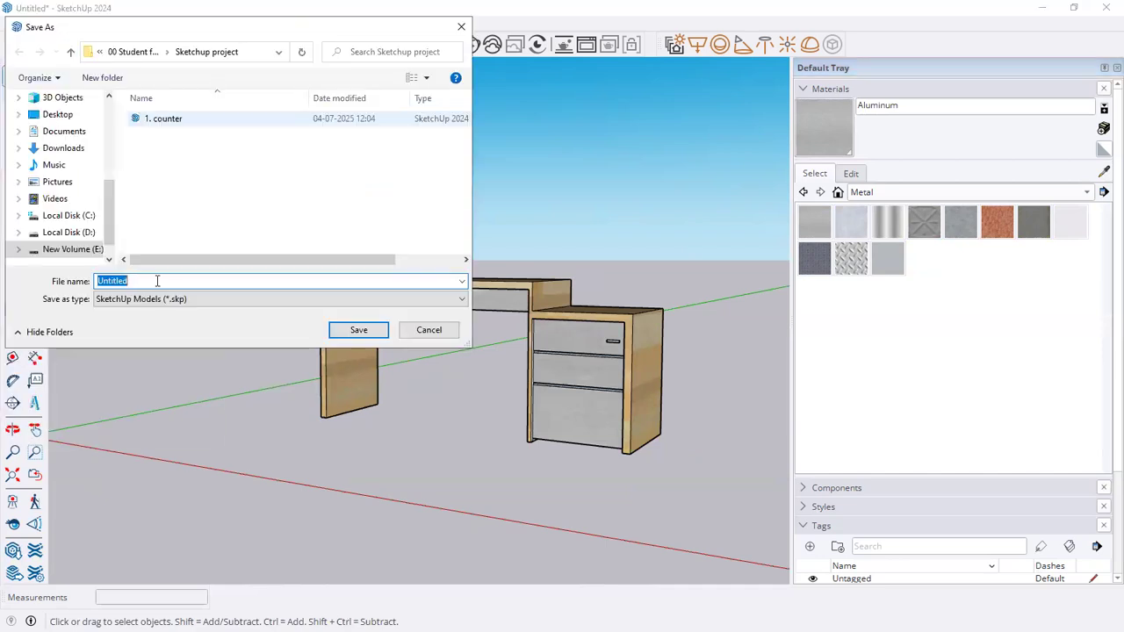
pyautogui.write('2. t')
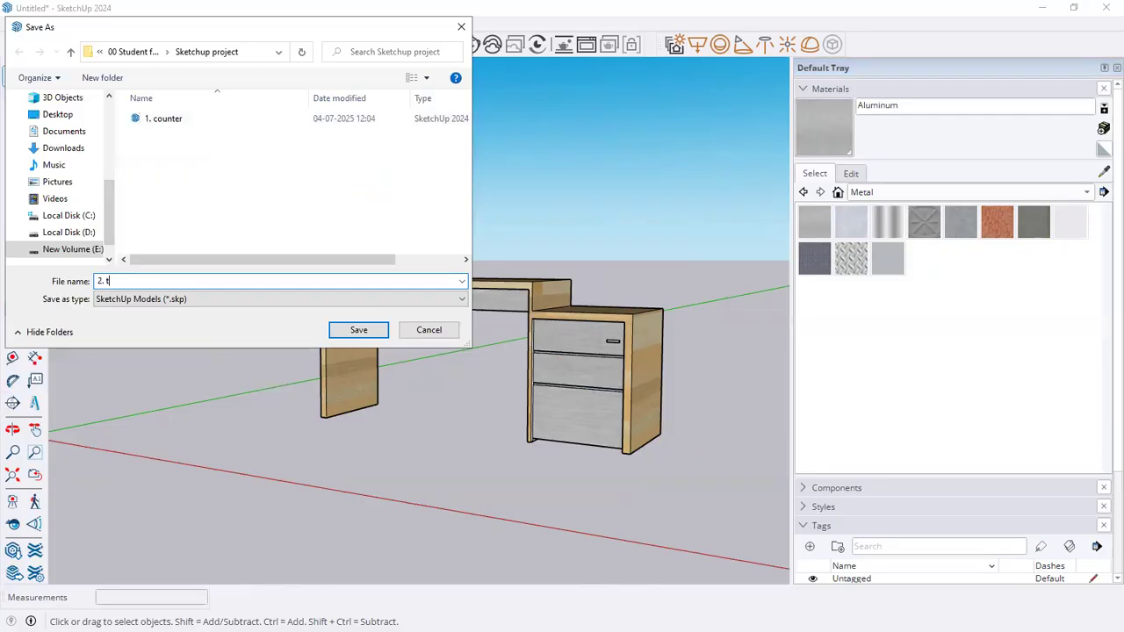
pyautogui.write('able')
pyautogui.click(383, 333)
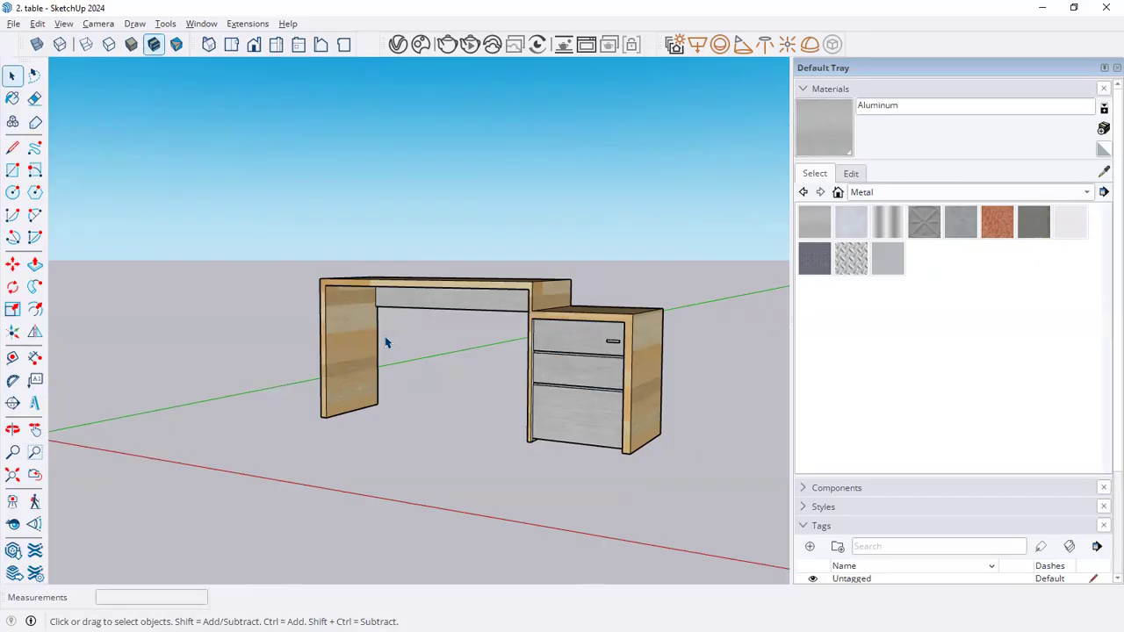
# Draw a rectangle about 4.45 cm by 122.6 cm along the rear edge of the main tabletop.
pyautogui.scroll(-3, 452, 427)
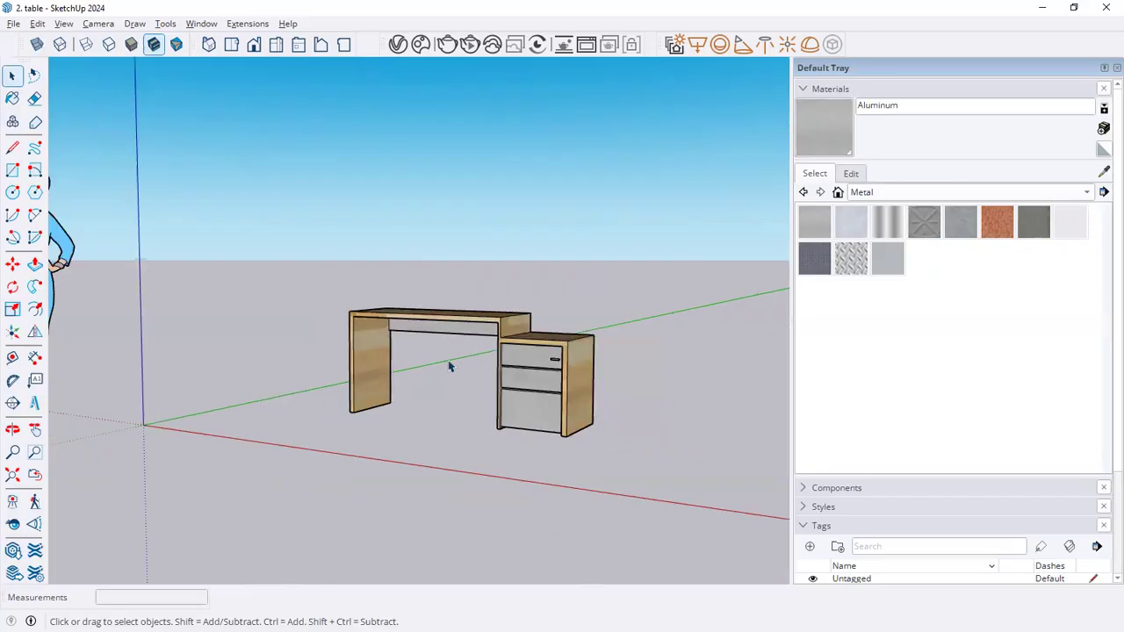
pyautogui.scroll(2, 354, 348)
pyautogui.moveTo(307, 352); pyautogui.dragTo(398, 352, button='middle')
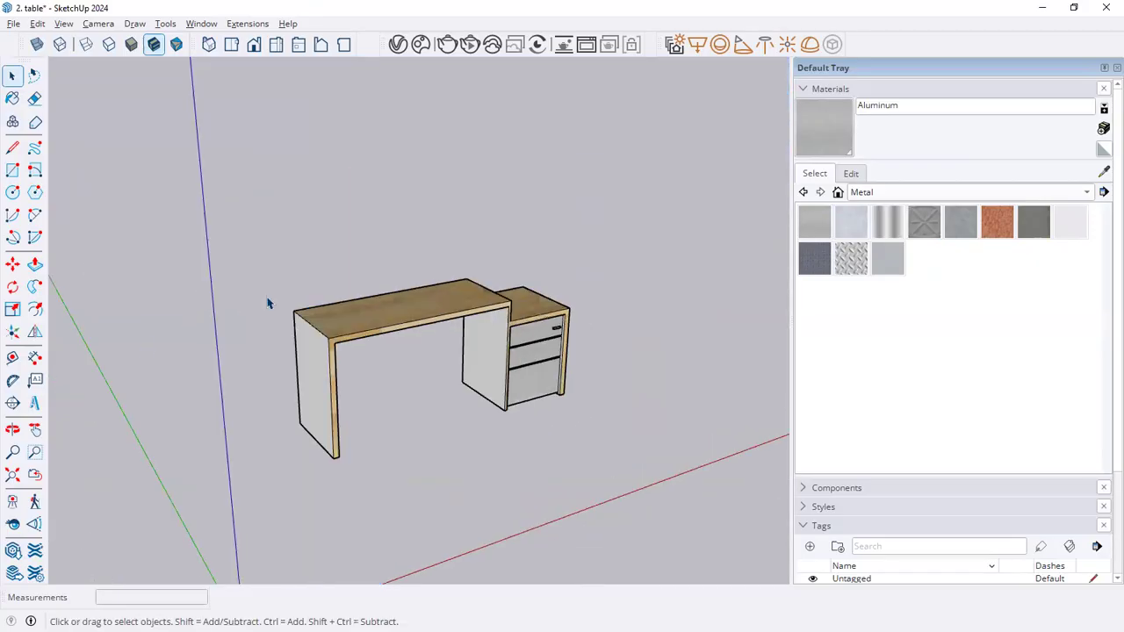
pyautogui.press('r')
pyautogui.scroll(2, 250, 277)
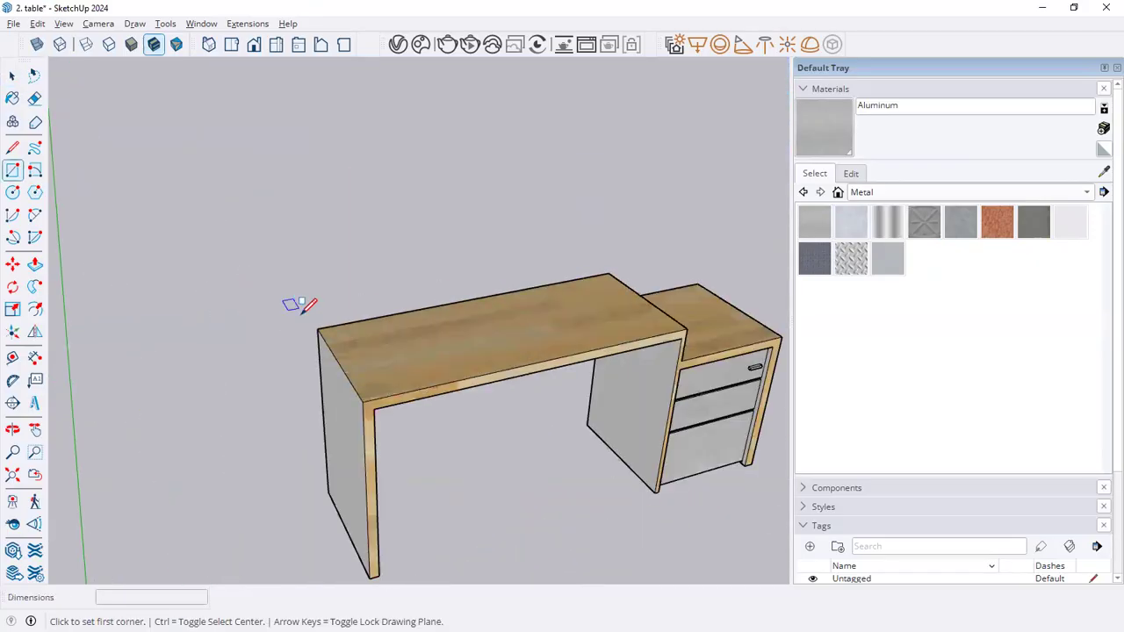
pyautogui.scroll(2, 321, 327)
pyautogui.click(321, 329)
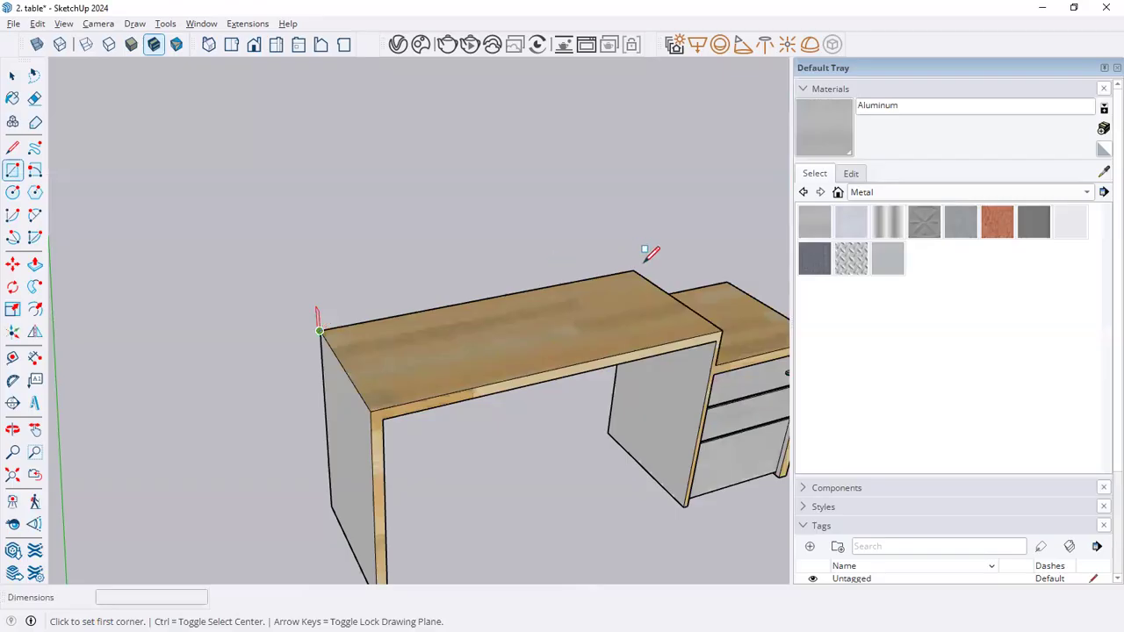
pyautogui.scroll(2, 647, 263)
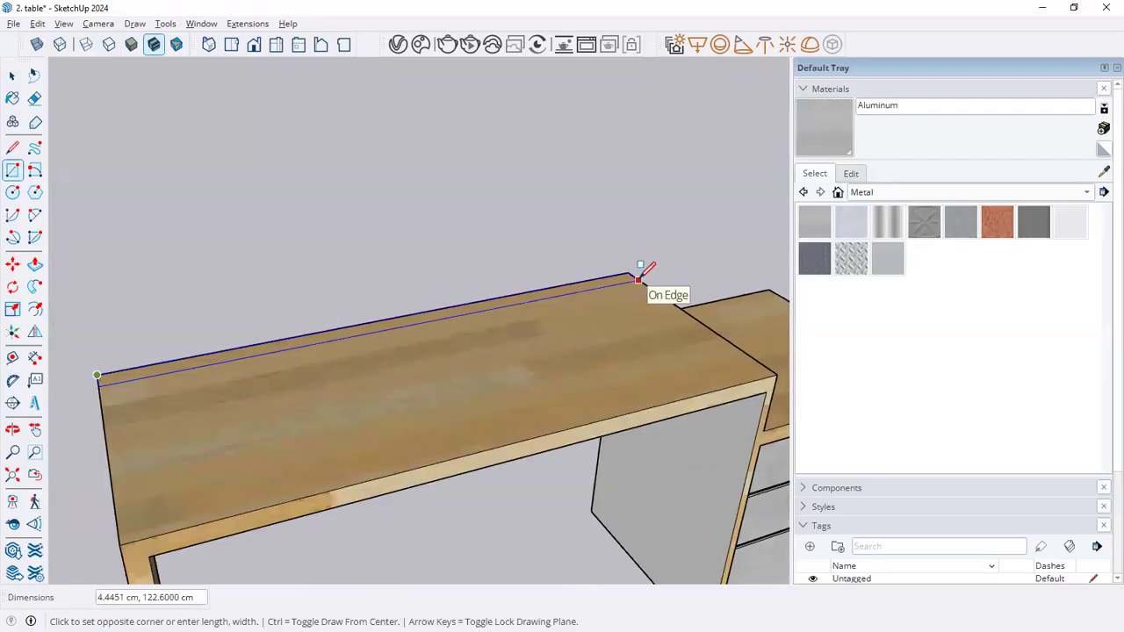
pyautogui.click(591, 301)
# Pull the narrow rear strip of the tabletop up about 18.16 cm to form a raised back board.
pyautogui.press('space')
pyautogui.press('p')
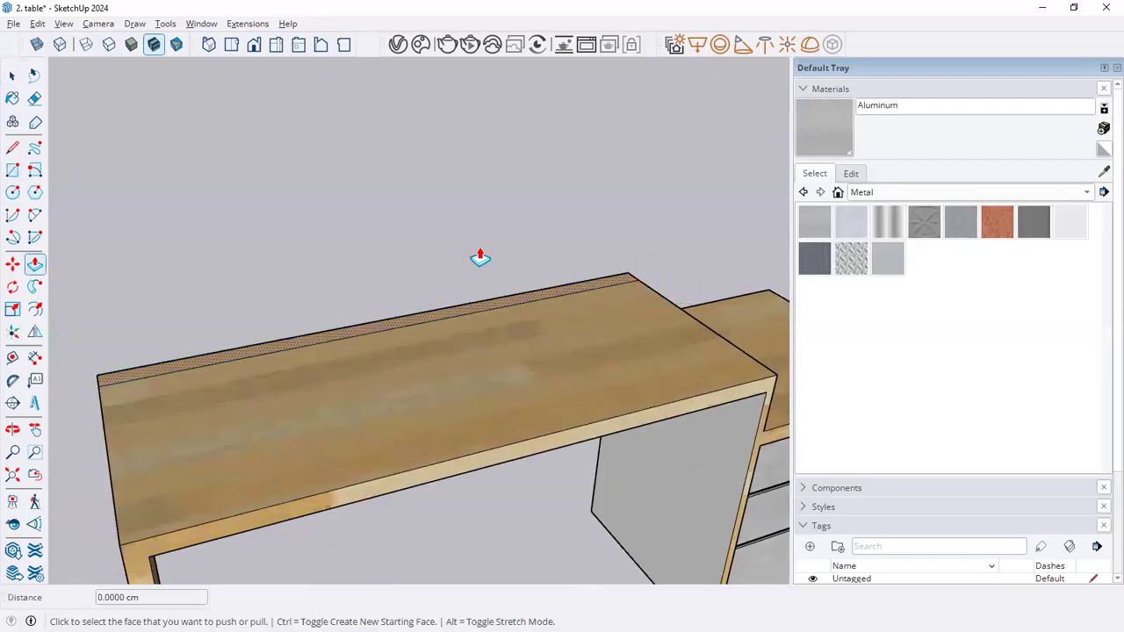
pyautogui.click(481, 304)
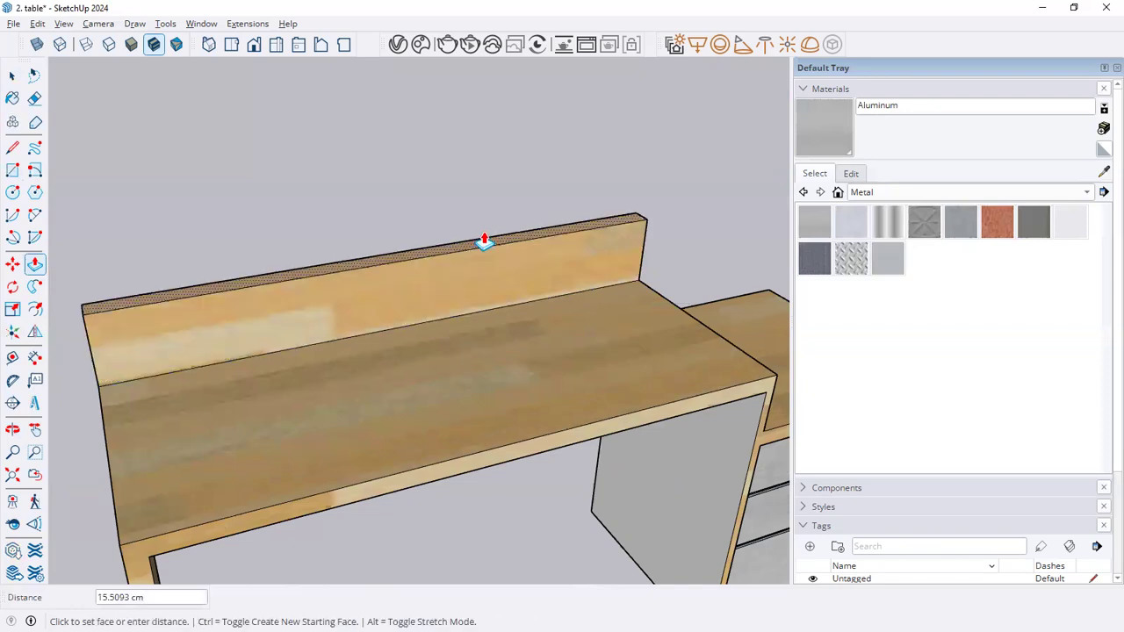
pyautogui.click(484, 241)
pyautogui.moveTo(445, 296); pyautogui.dragTo(389, 290, button='middle')
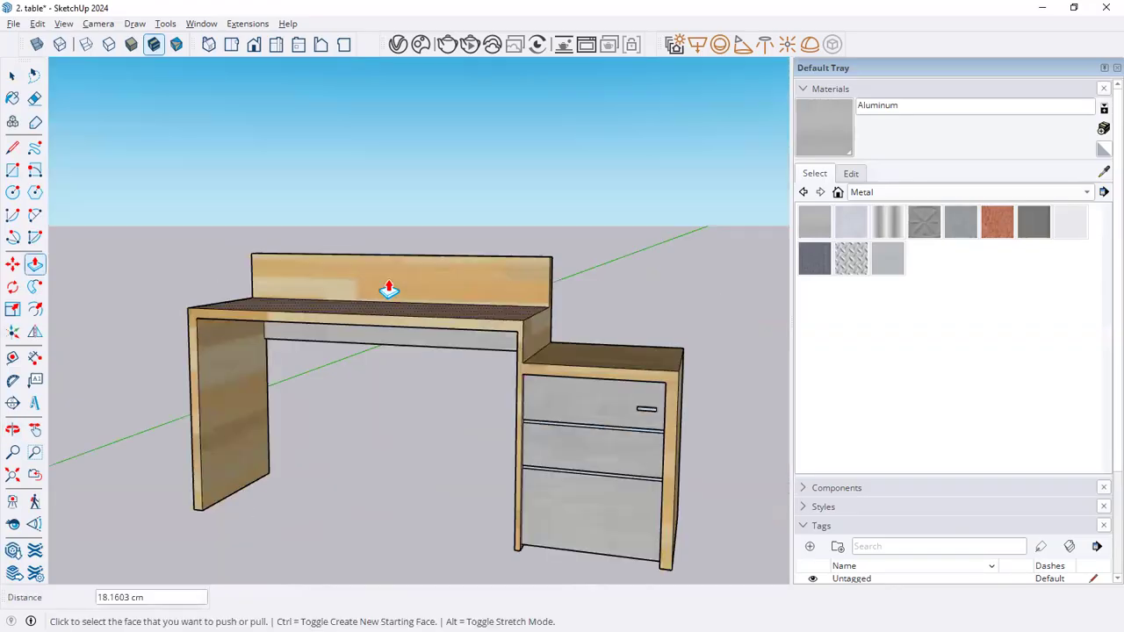
pyautogui.press('o')
pyautogui.moveTo(389, 286); pyautogui.dragTo(395, 369)
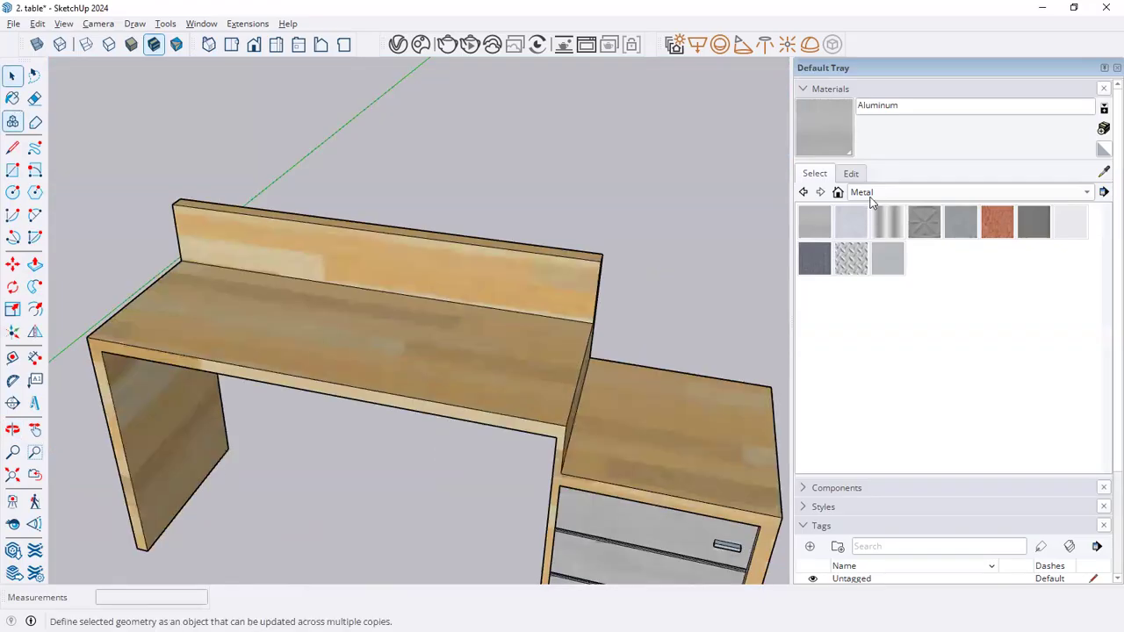
# Paint the front face of the raised back board with Translucent Glass Blue from the Glass and Mirrors materials.
pyautogui.click(882, 190)
pyautogui.click(882, 165)
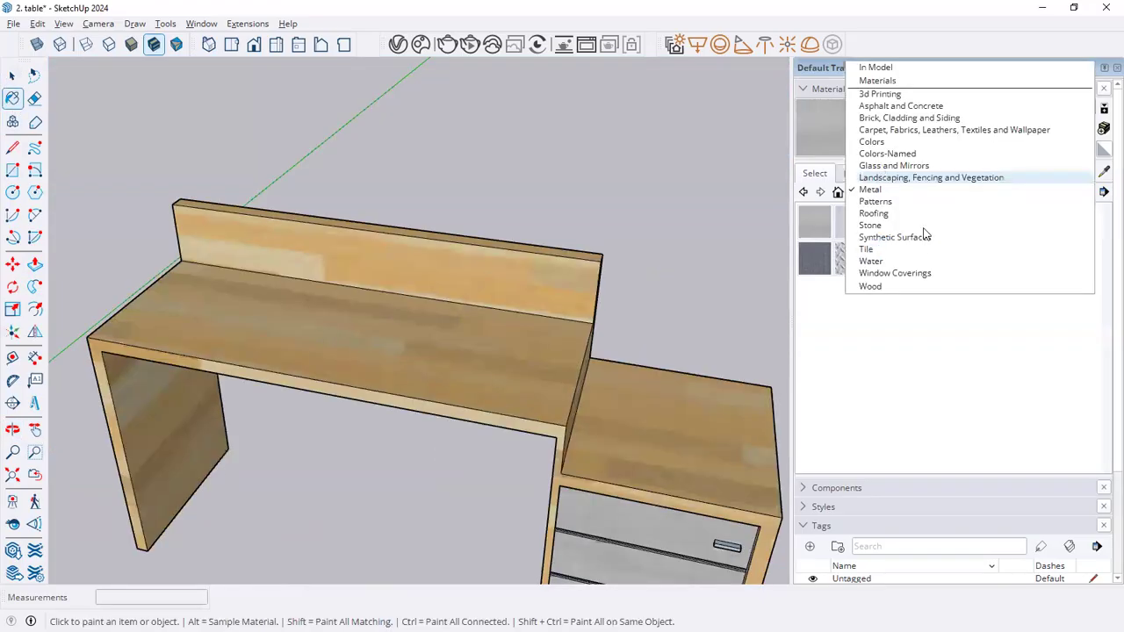
pyautogui.click(924, 228)
pyautogui.press('o')
# Try to paint the undivided rear face of the desk with Translucent Glass Blue.
pyautogui.moveTo(732, 352); pyautogui.dragTo(600, 390)
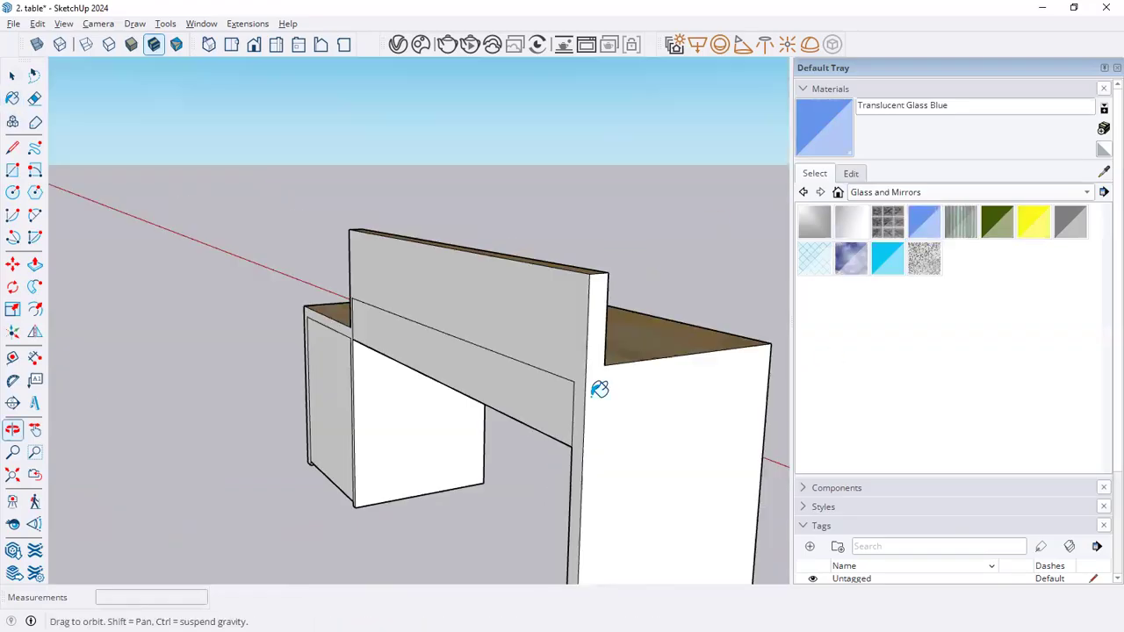
pyautogui.moveTo(650, 331); pyautogui.dragTo(657, 321, button='middle')
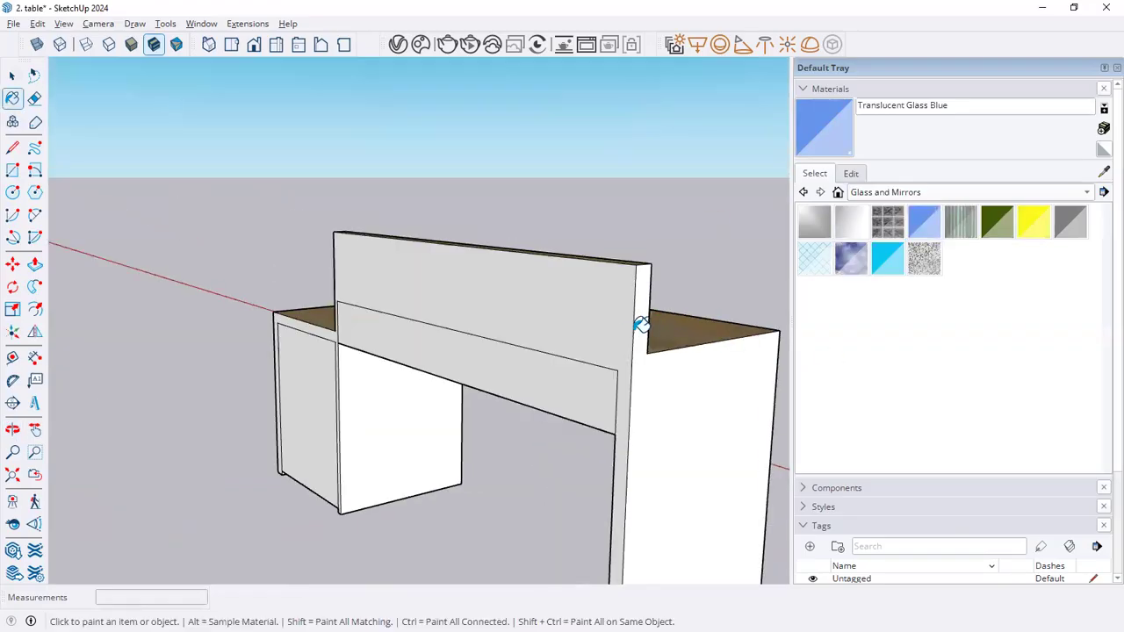
pyautogui.click(639, 367)
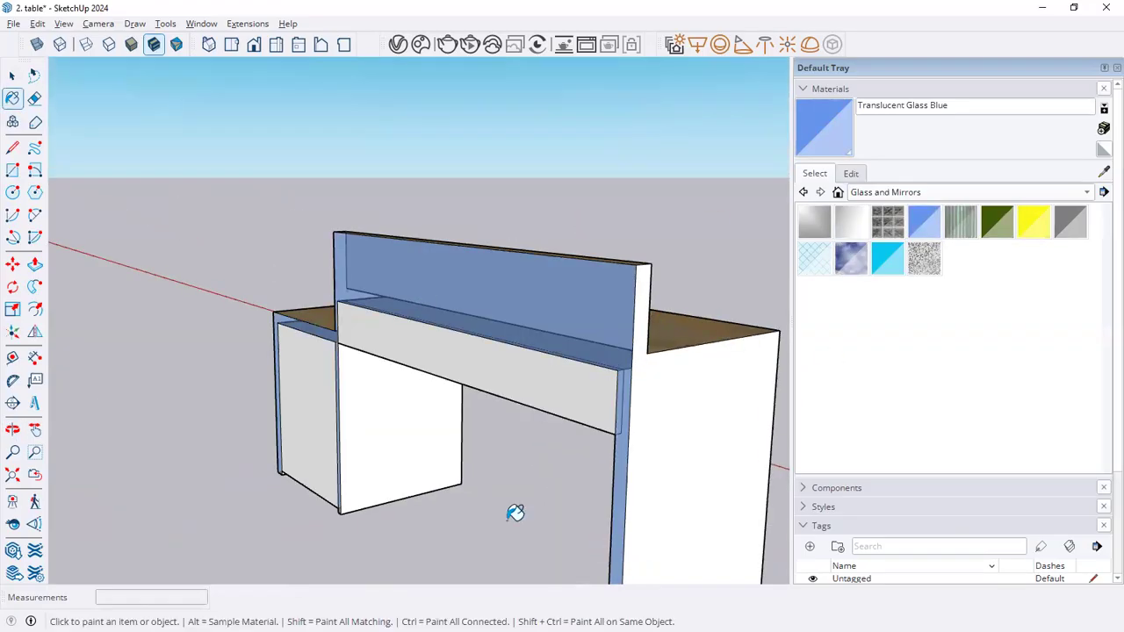
pyautogui.moveTo(453, 425)
pyautogui.mouseDown(button='middle')
pyautogui.moveTo(502, 431)
pyautogui.moveTo(489, 434)
pyautogui.mouseUp(button='middle')
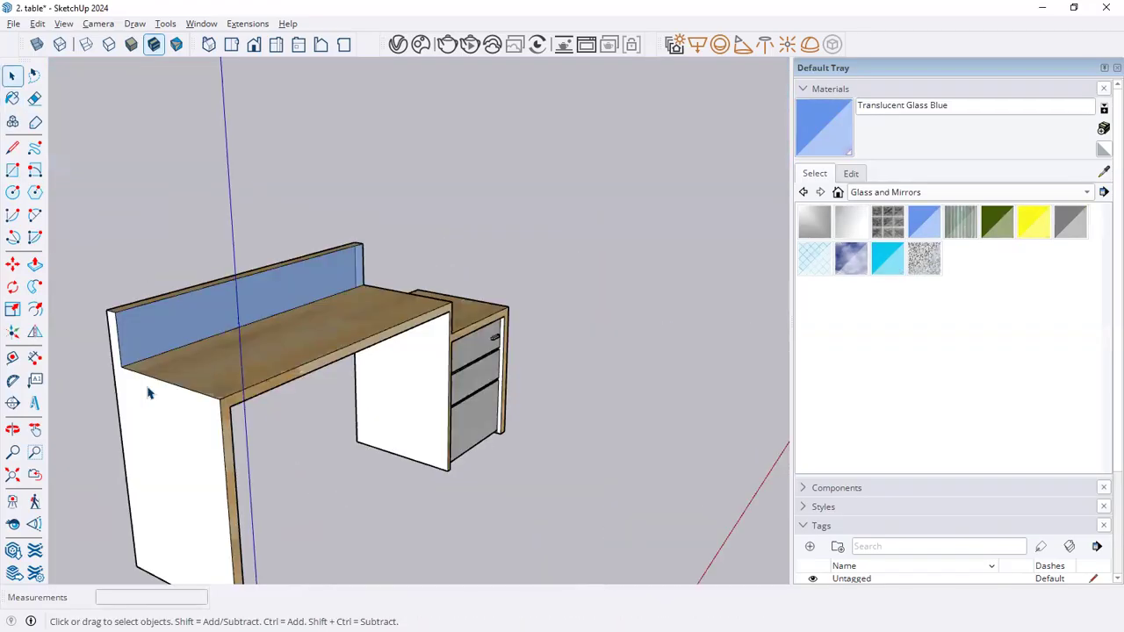
pyautogui.moveTo(160, 352); pyautogui.dragTo(147, 344, button='middle')
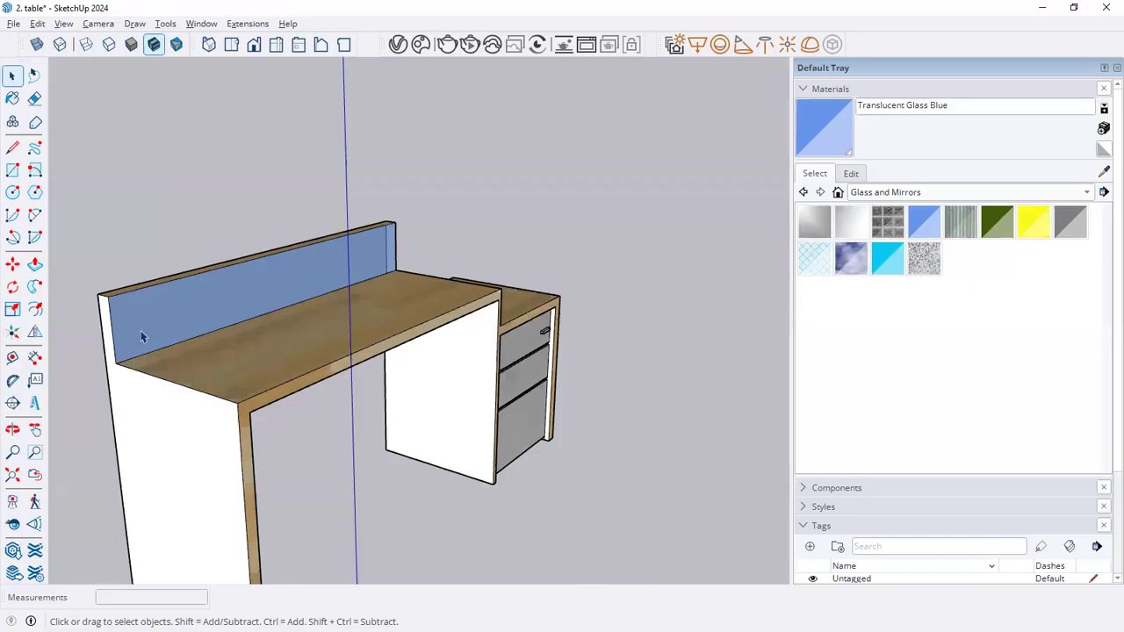
# Draw lines at tabletop level about 4.45 cm across the board's free end and along its rear face to the cabinet end.
pyautogui.moveTo(177, 390); pyautogui.dragTo(507, 406, button='middle')
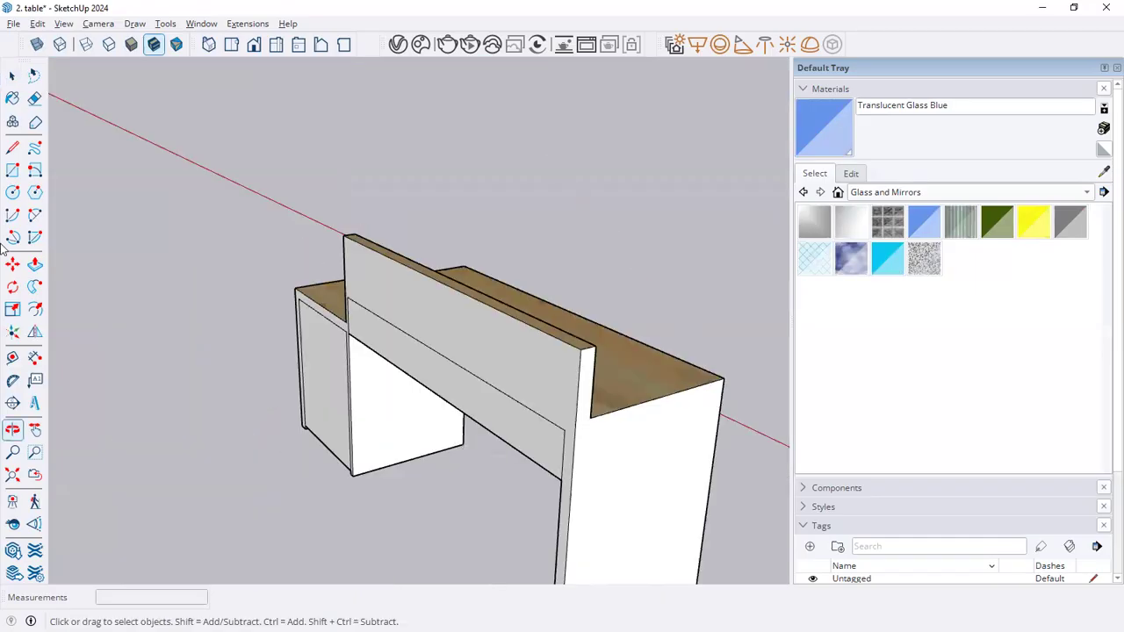
pyautogui.click(13, 151)
pyautogui.scroll(1, 595, 416)
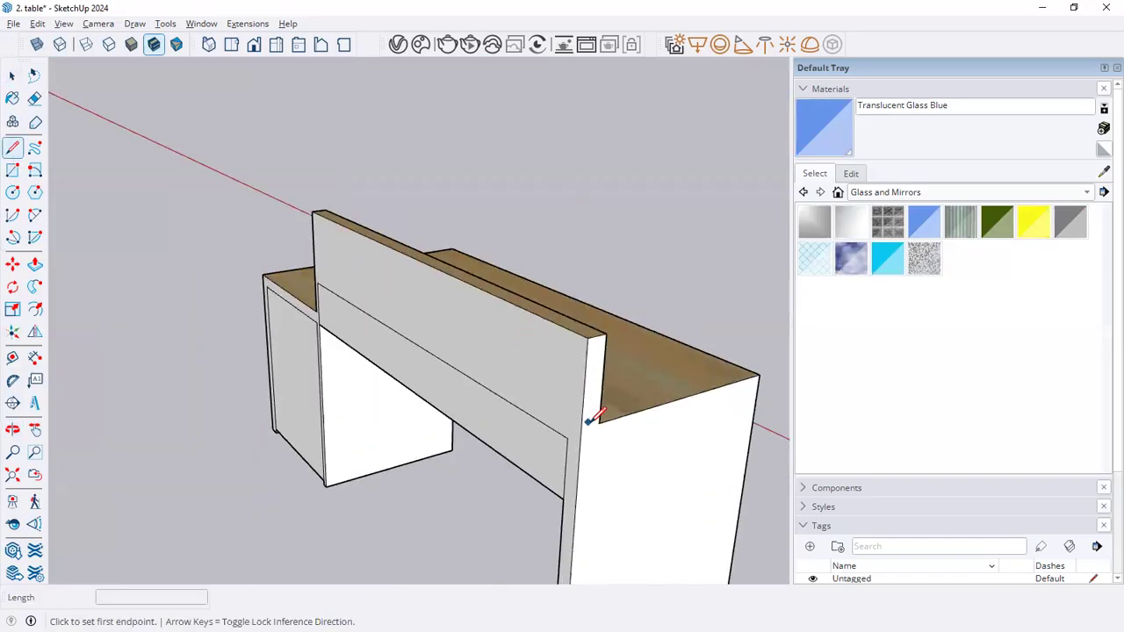
pyautogui.click(600, 423)
pyautogui.click(582, 429)
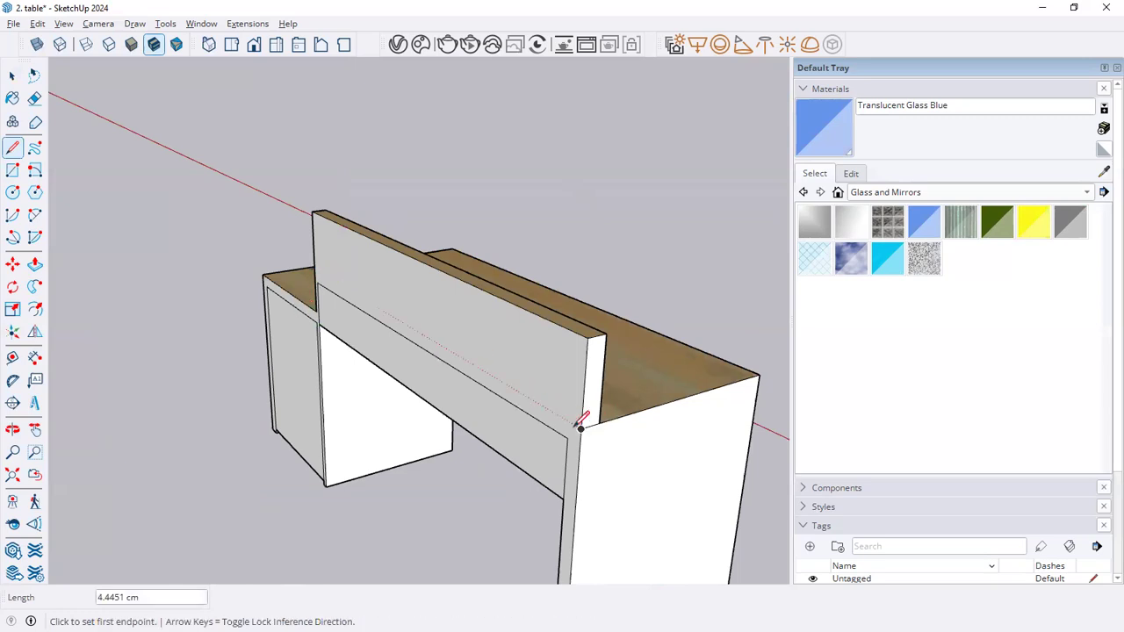
pyautogui.click(554, 409)
pyautogui.click(320, 268)
pyautogui.press('space')
# Paint the back board's rear face, top and free end with Translucent Glass Blue.
pyautogui.click(10, 96)
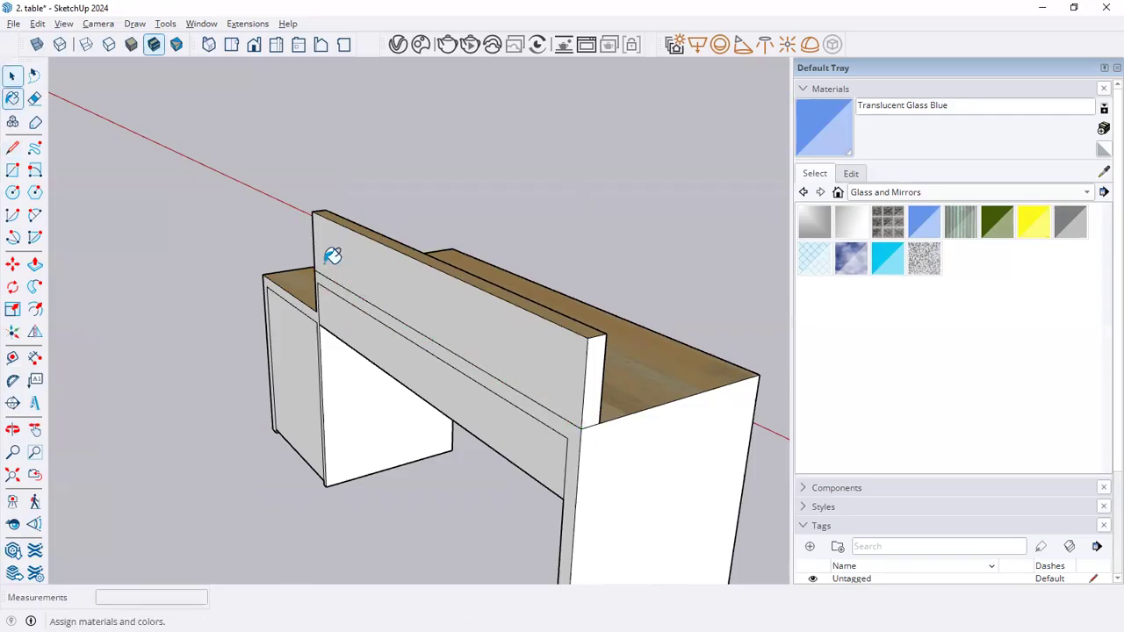
pyautogui.click(393, 319)
pyautogui.scroll(2, 547, 314)
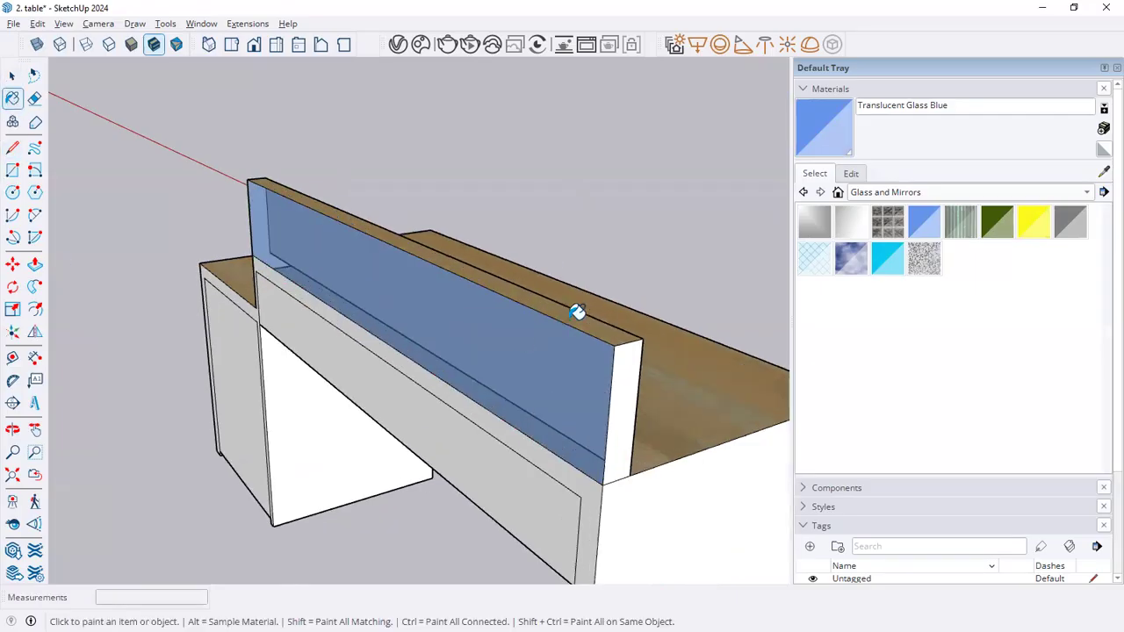
pyautogui.click(621, 408)
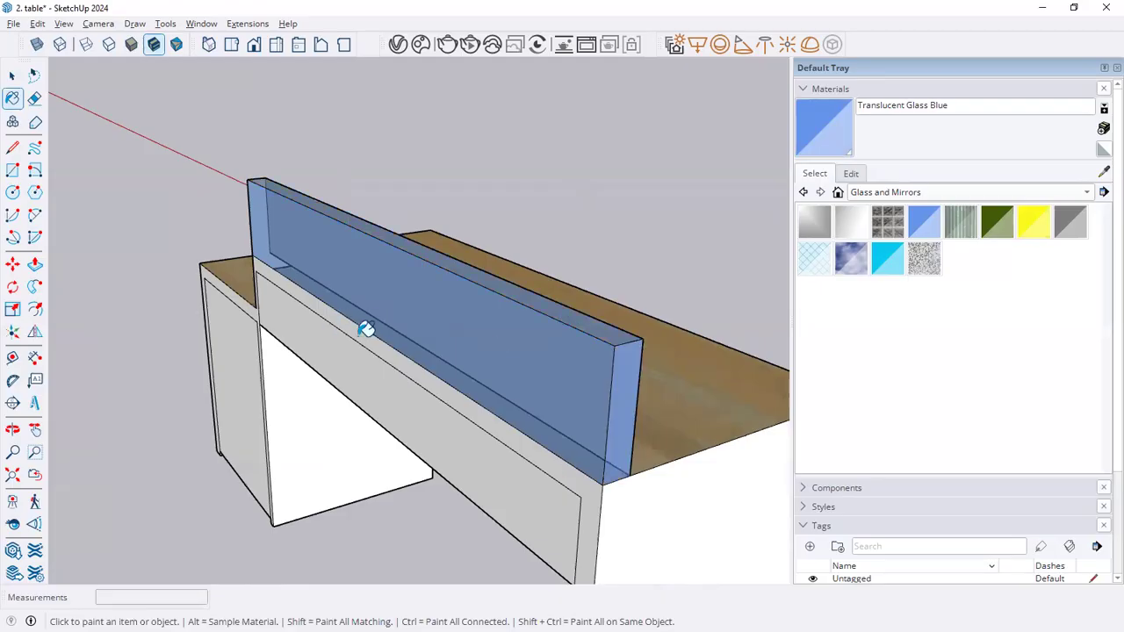
pyautogui.scroll(-3, 257, 276)
# Try to paint the board's cabinet-side end face with Translucent Glass Blue.
pyautogui.moveTo(525, 254); pyautogui.dragTo(504, 290, button='middle')
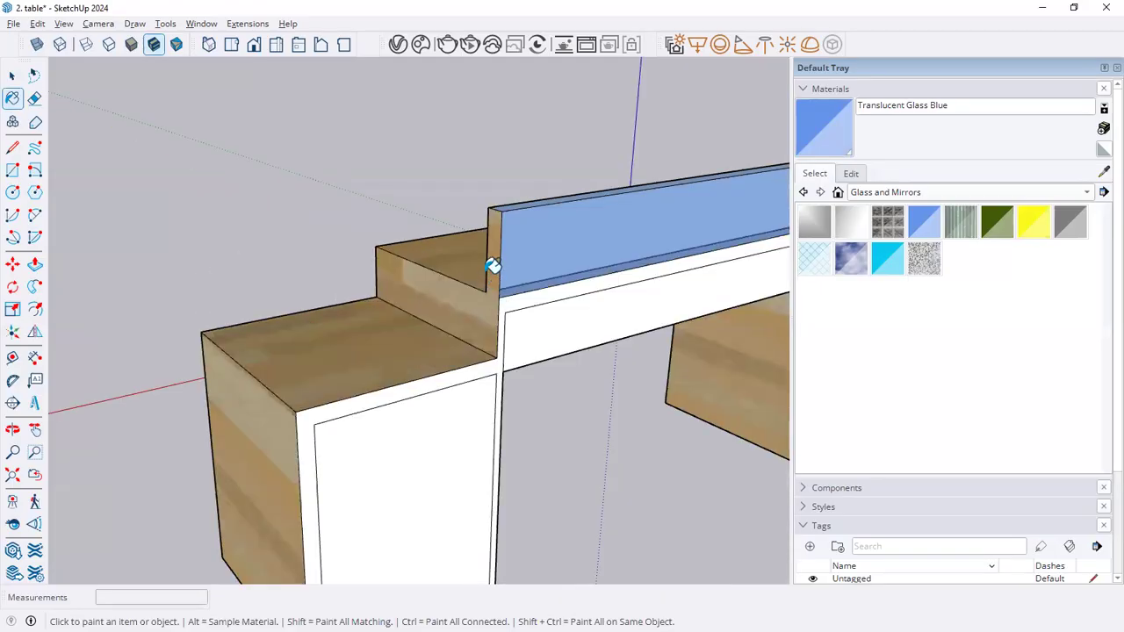
pyautogui.scroll(2, 498, 264)
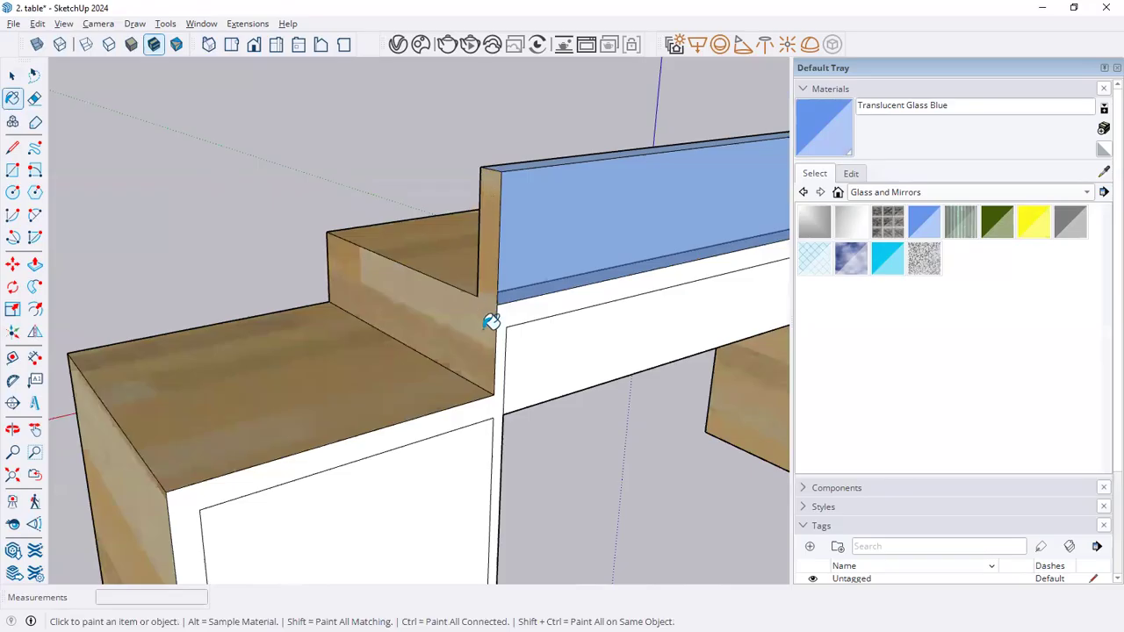
pyautogui.click(410, 330)
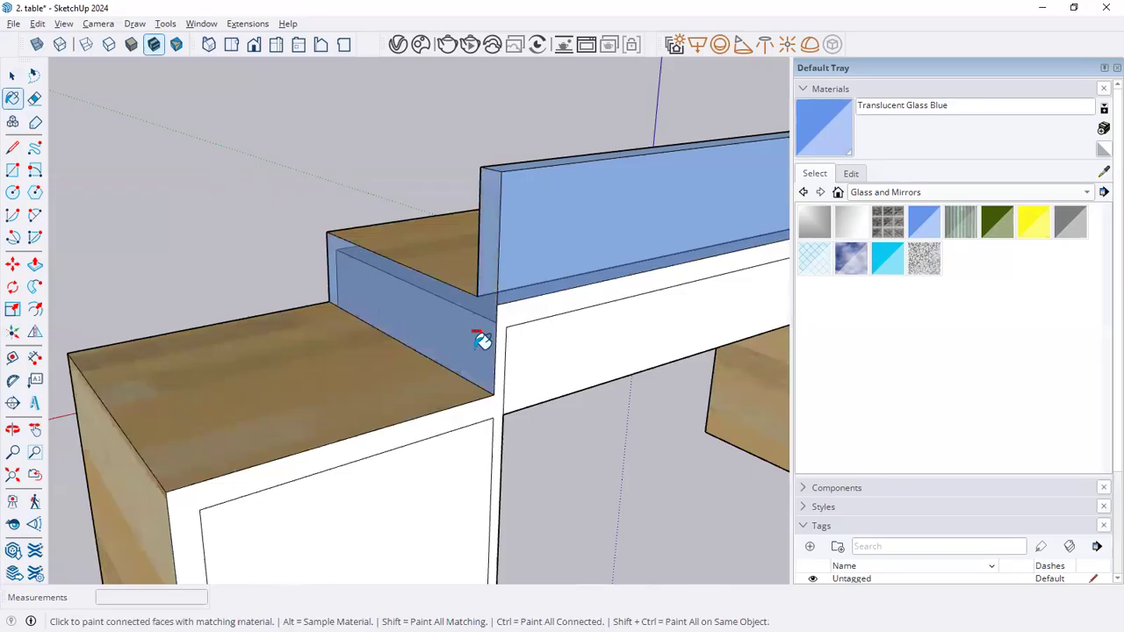
pyautogui.hotkey('ctrl', 'z')
# Draw a line about 4.45 cm across the cabinet-side end at tabletop level to separate the board from the desk side.
pyautogui.click(12, 147)
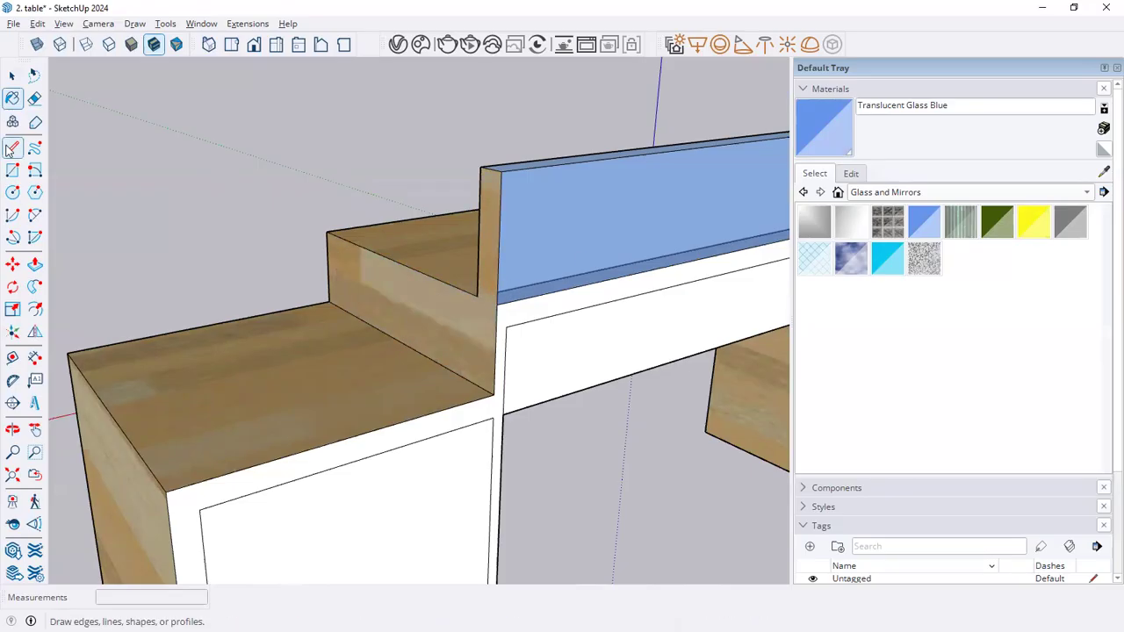
pyautogui.scroll(1, 443, 292)
pyautogui.click(473, 310)
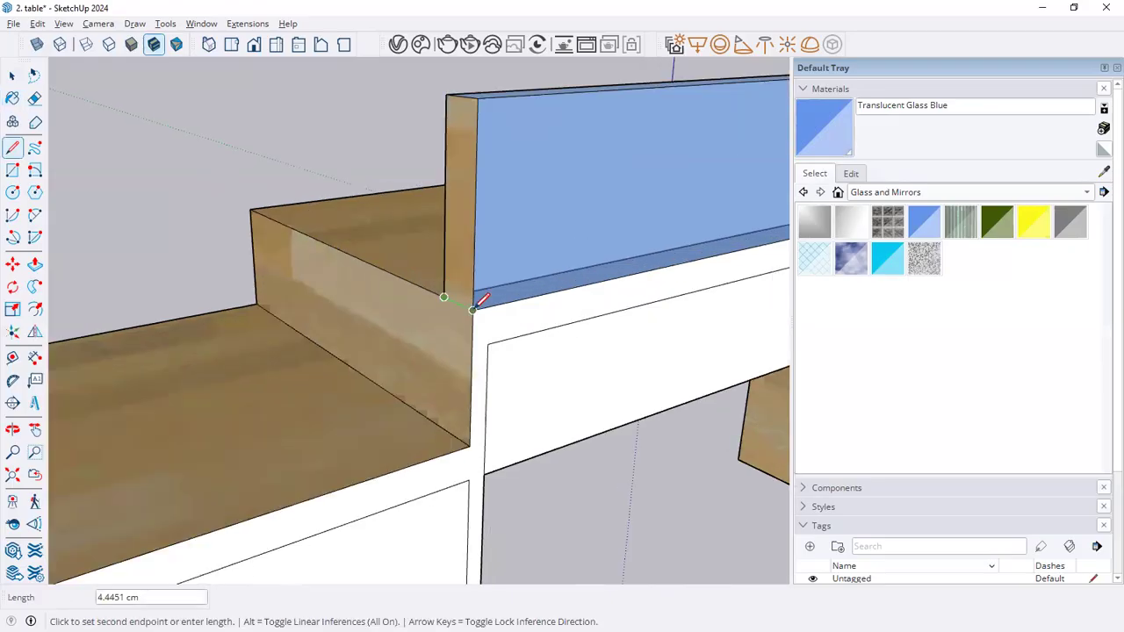
pyautogui.click(471, 337)
pyautogui.press('space')
# Paint the back board's separated cabinet-side end with Translucent Glass Blue.
pyautogui.click(11, 97)
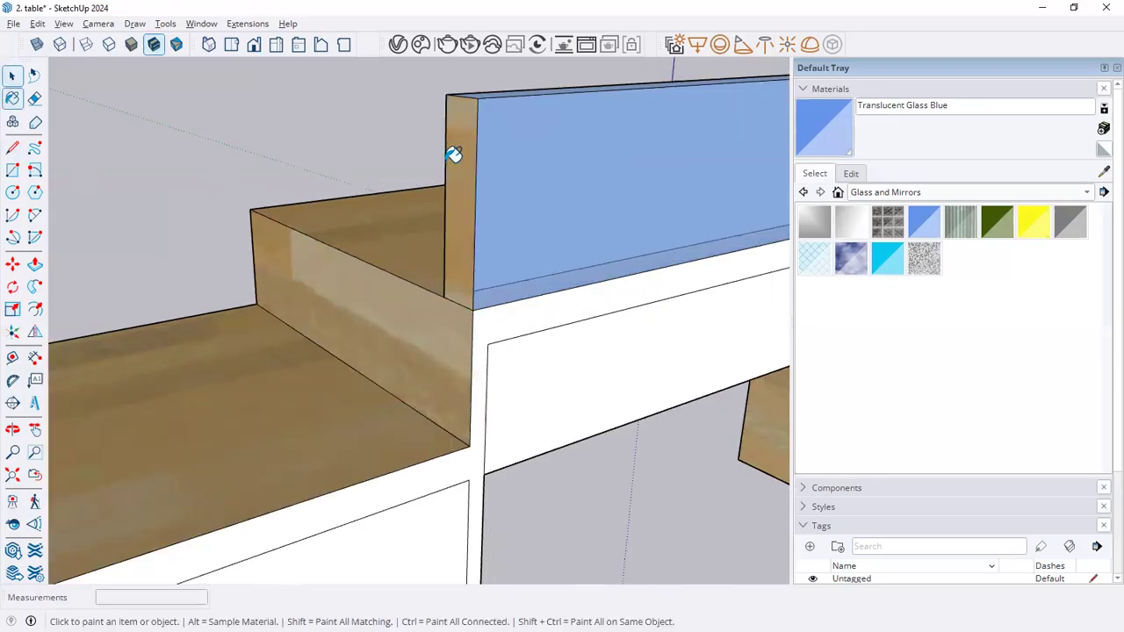
pyautogui.scroll(-2, 331, 276)
pyautogui.scroll(-5, 696, 321)
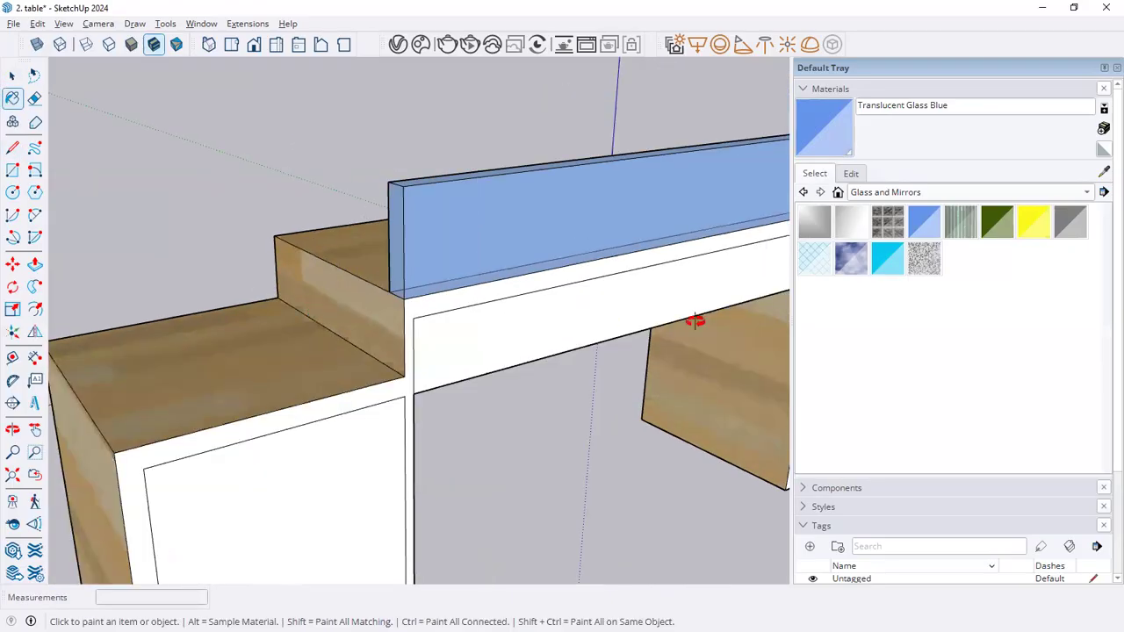
pyautogui.moveTo(188, 264); pyautogui.dragTo(190, 265, button='middle')
pyautogui.press('o')
pyautogui.scroll(3, 411, 358)
pyautogui.press('b')
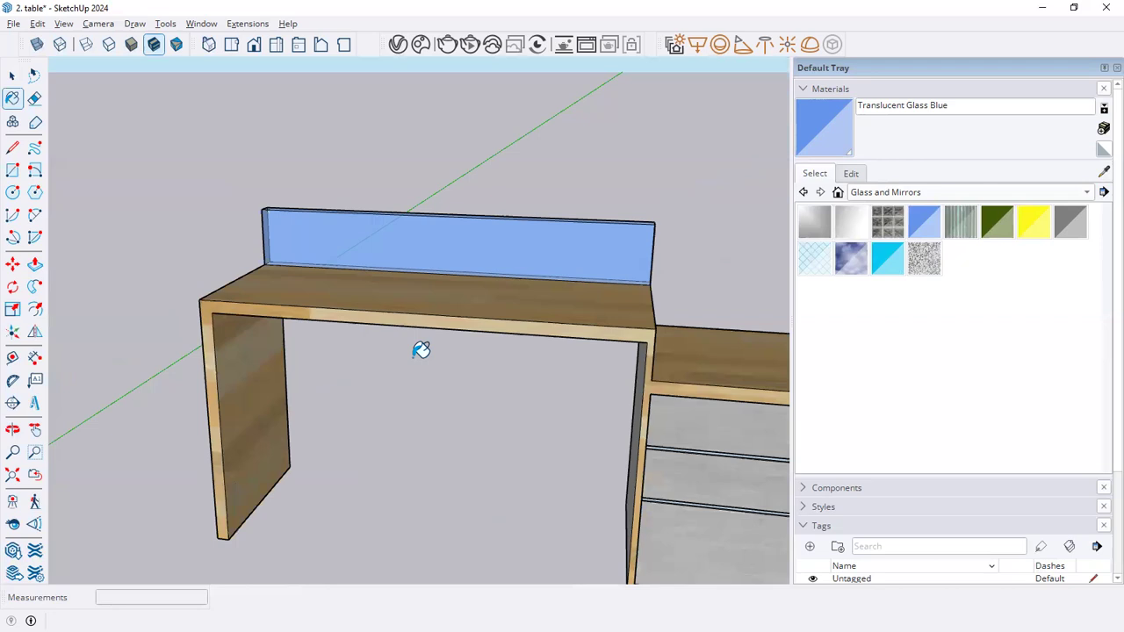
# Draw a rectangle about 3.83 cm by 18.16 cm on the glass board's front face at the end away from the cabinet.
pyautogui.scroll(4, 263, 251)
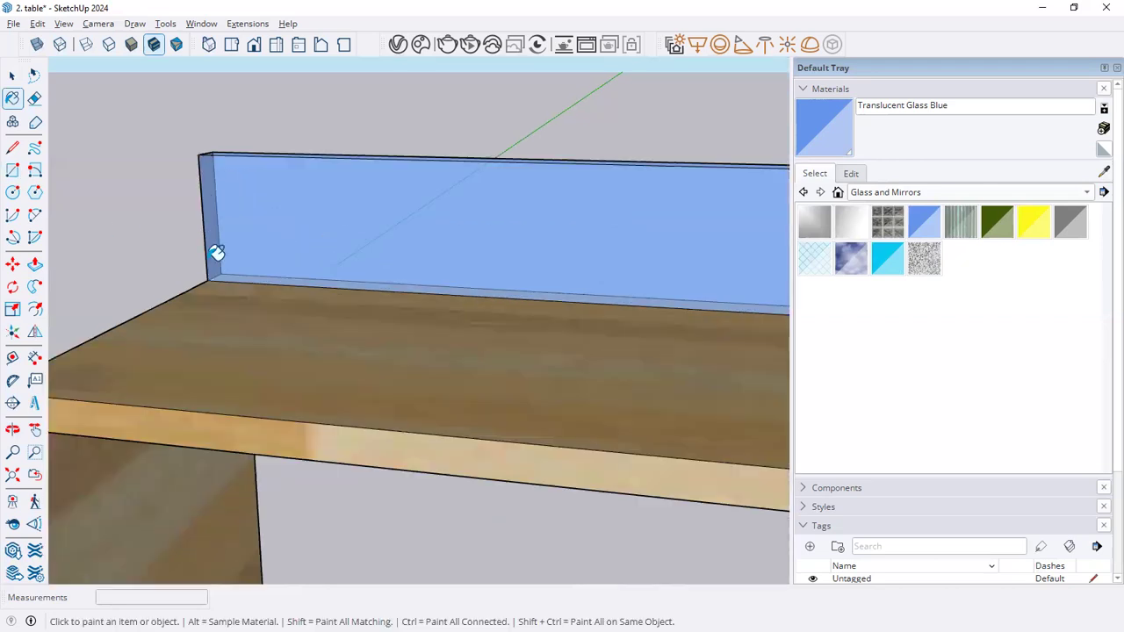
pyautogui.press('r')
pyautogui.click(201, 282)
pyautogui.click(220, 139)
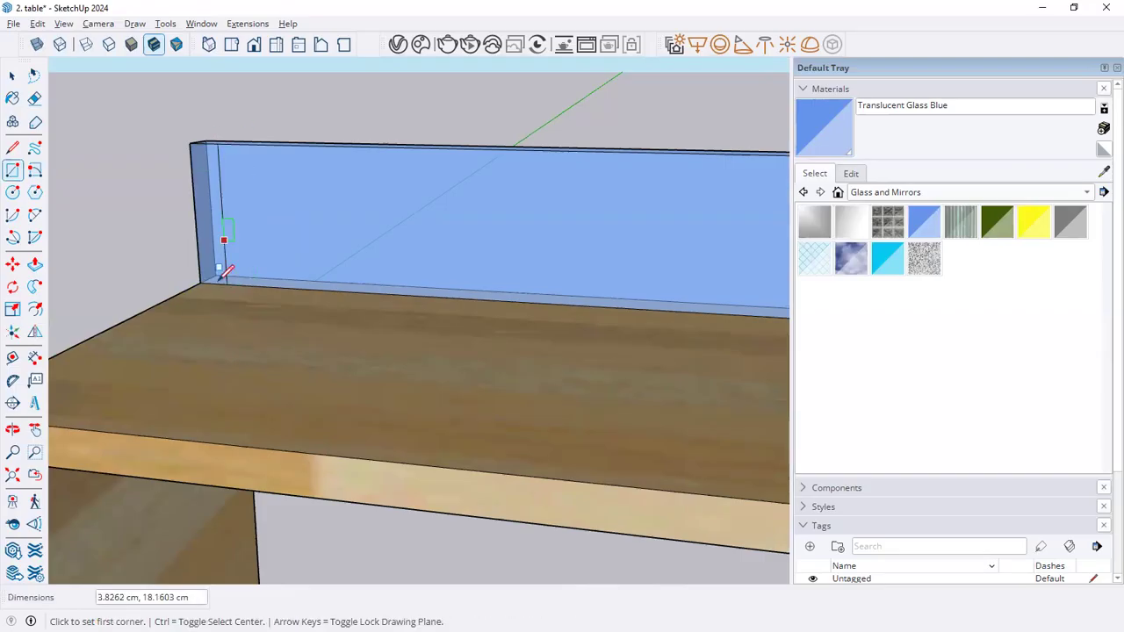
# Paint the narrow strip at the free end of the glass board with Metal Embossed from the Metal materials.
pyautogui.click(13, 99)
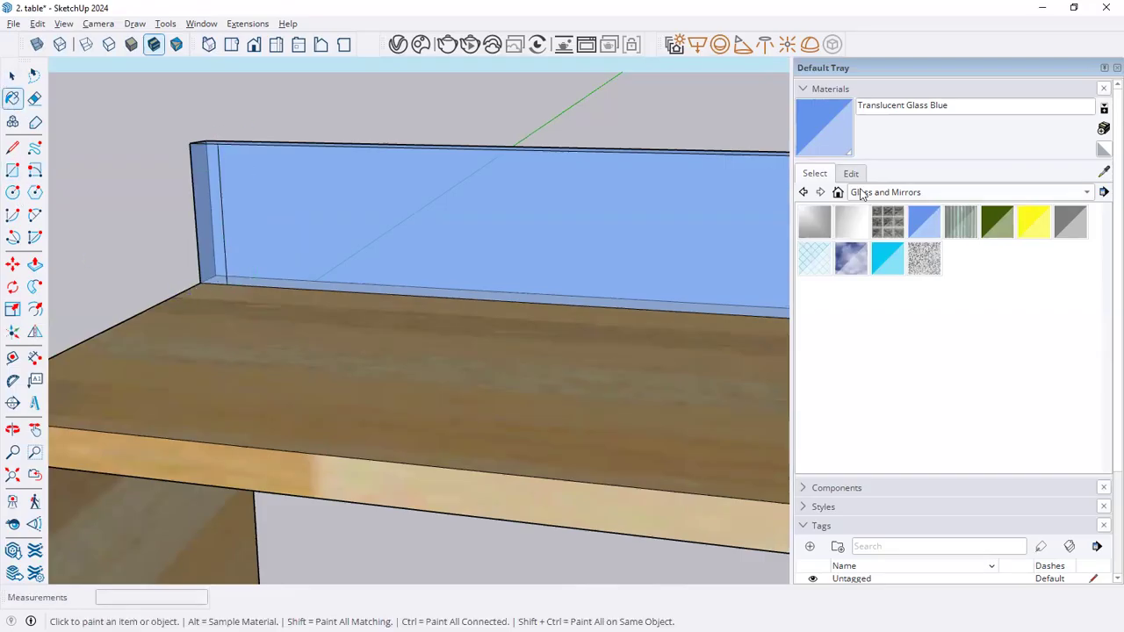
pyautogui.click(864, 194)
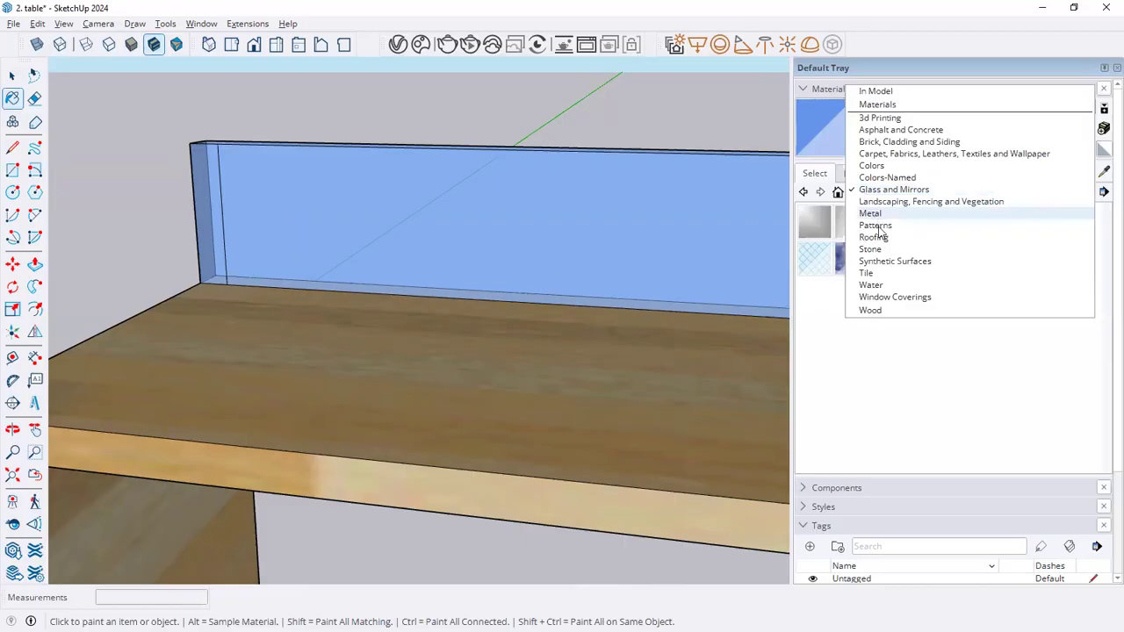
pyautogui.click(870, 214)
pyautogui.click(922, 225)
pyautogui.click(219, 277)
pyautogui.moveTo(220, 277)
pyautogui.mouseDown(button='middle')
pyautogui.moveTo(178, 293)
pyautogui.moveTo(324, 115)
pyautogui.moveTo(298, 121)
pyautogui.mouseUp(button='middle')
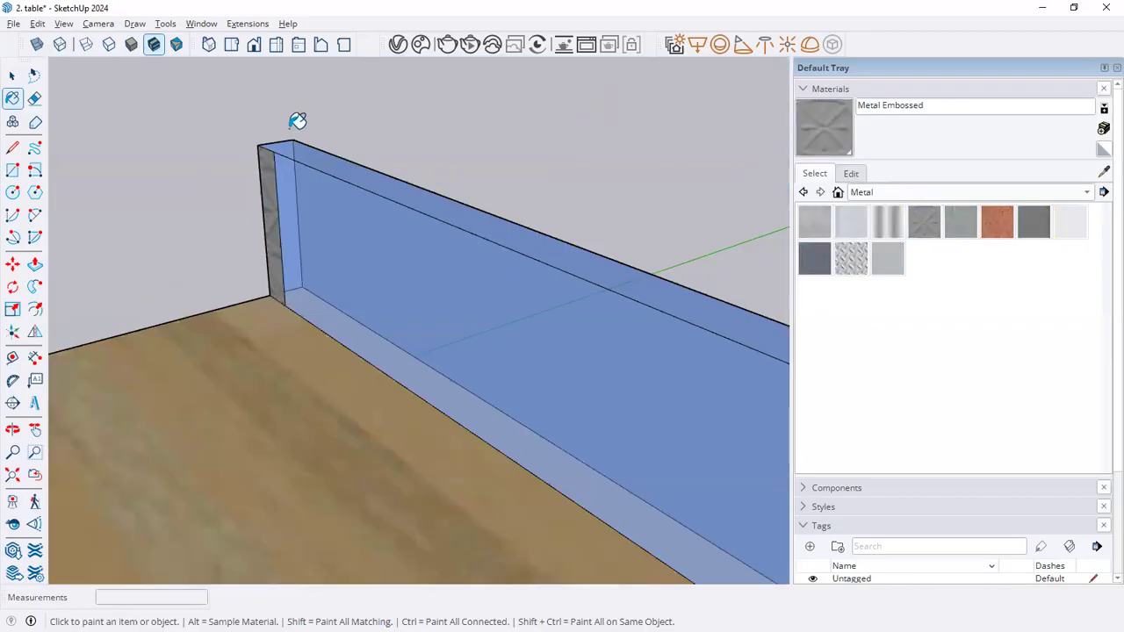
pyautogui.click(35, 264)
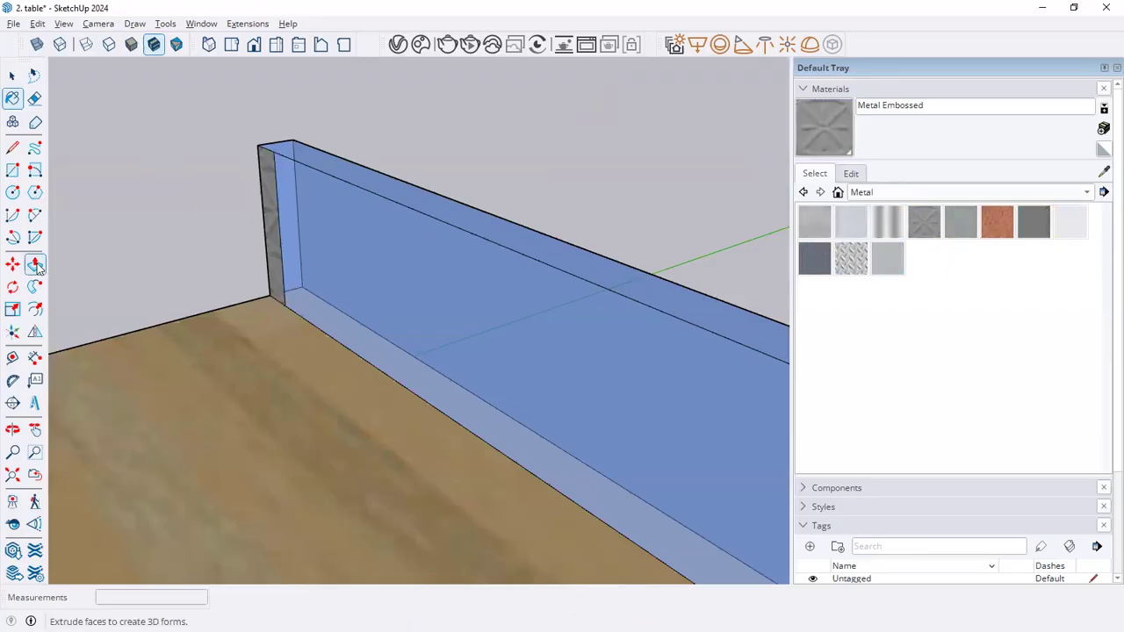
pyautogui.click(290, 209)
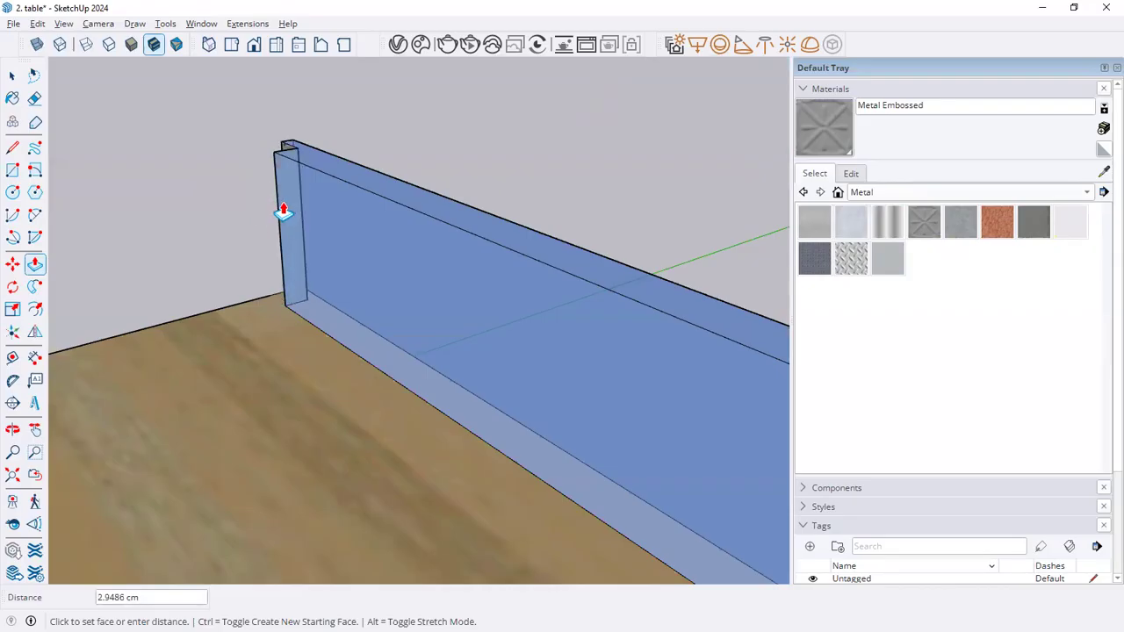
pyautogui.press('space')
# Push the glass board's free end face inward about 3.83 cm to the edge of the metal strip.
pyautogui.moveTo(268, 184); pyautogui.dragTo(626, 177, button='middle')
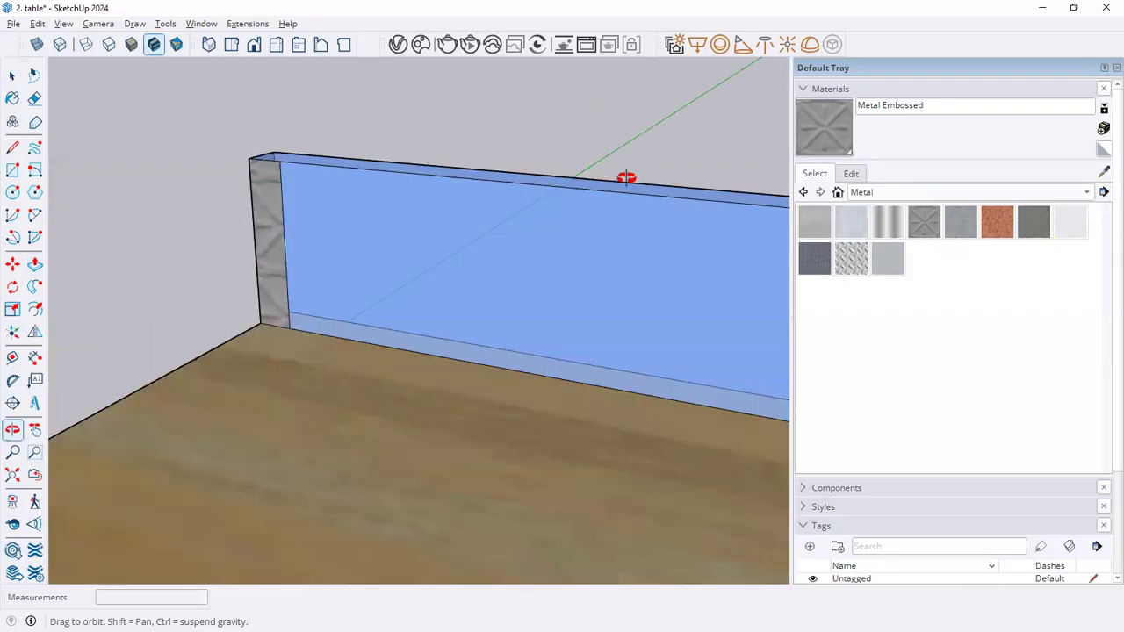
pyautogui.click(36, 266)
pyautogui.scroll(2, 246, 219)
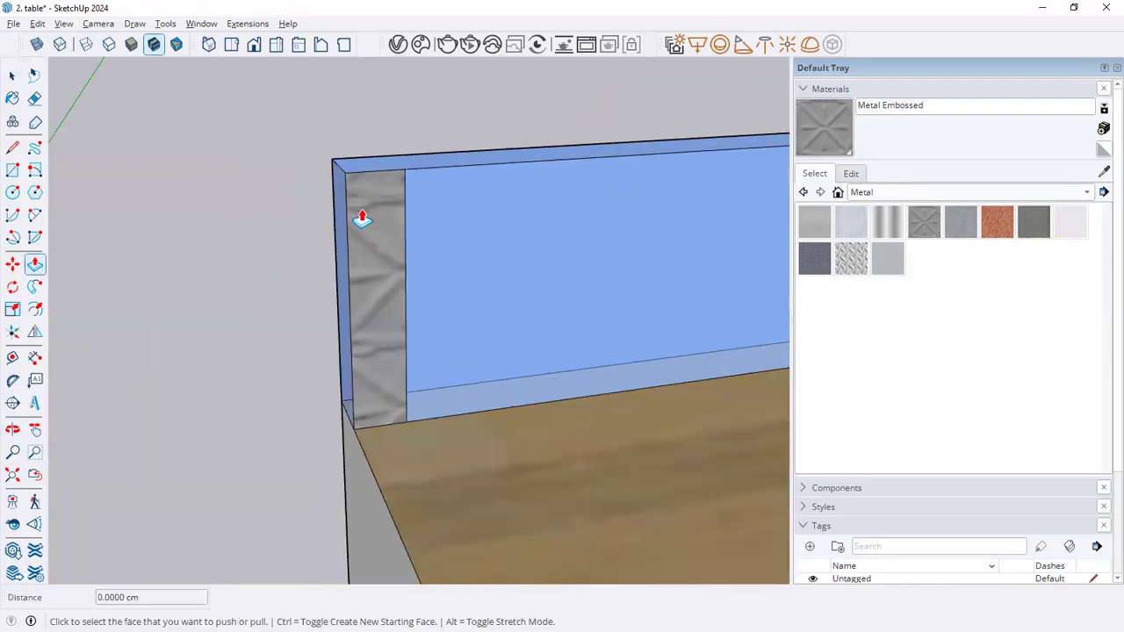
pyautogui.click(394, 216)
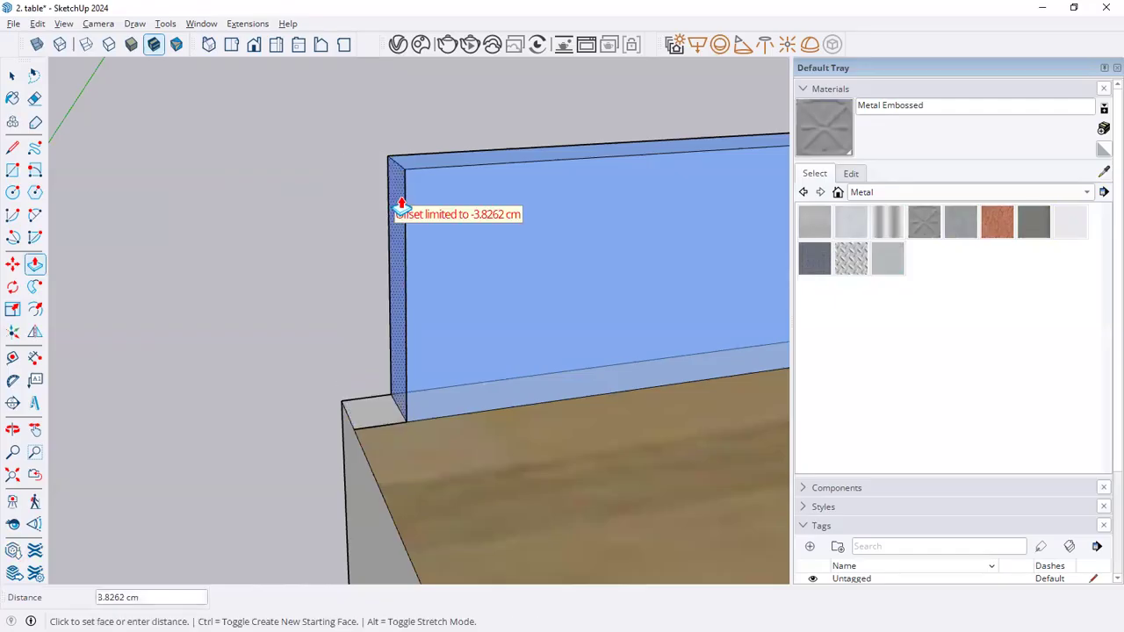
pyautogui.press('Escape')
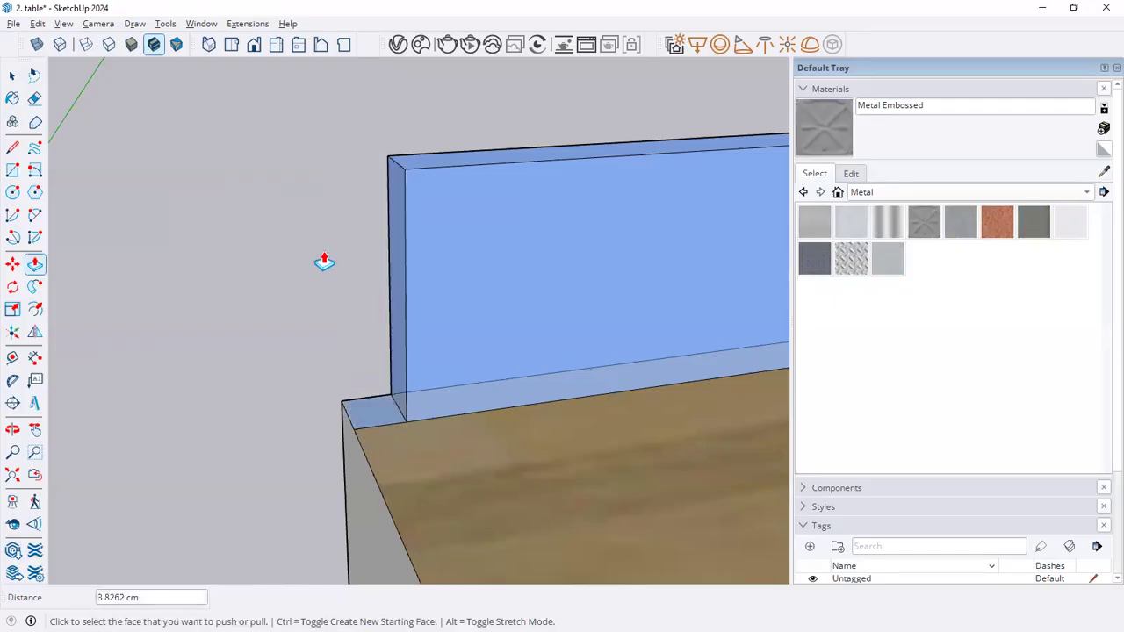
# Paint the exposed patch beside the glass board with Metal Embossed and pull it up about 18.16 cm as an end post.
pyautogui.click(12, 98)
pyautogui.click(389, 407)
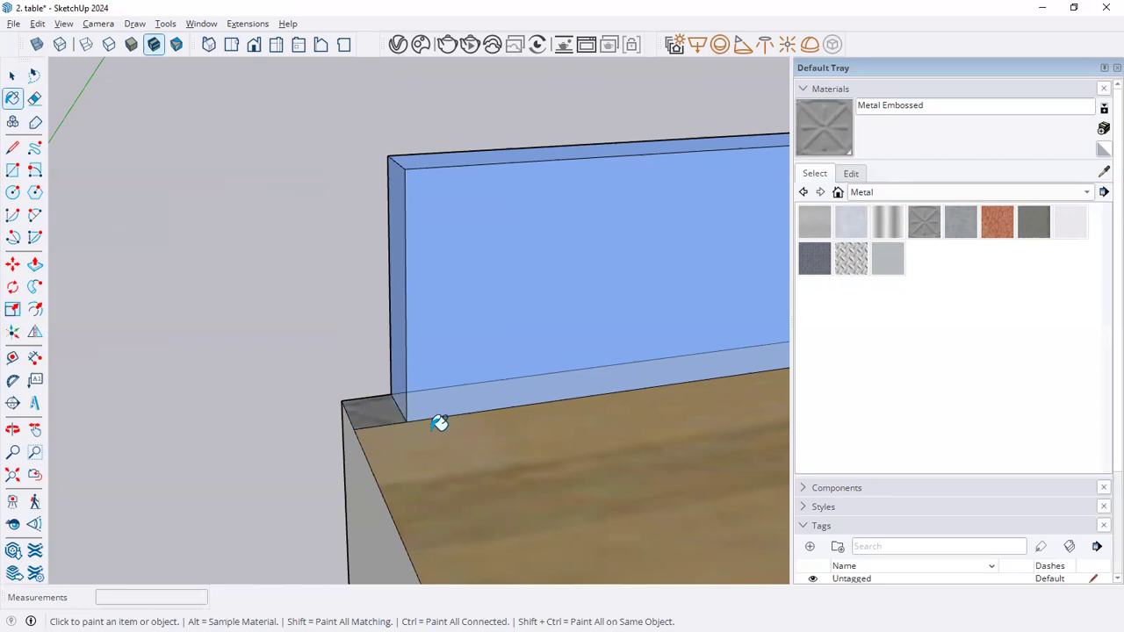
pyautogui.click(36, 273)
pyautogui.click(384, 419)
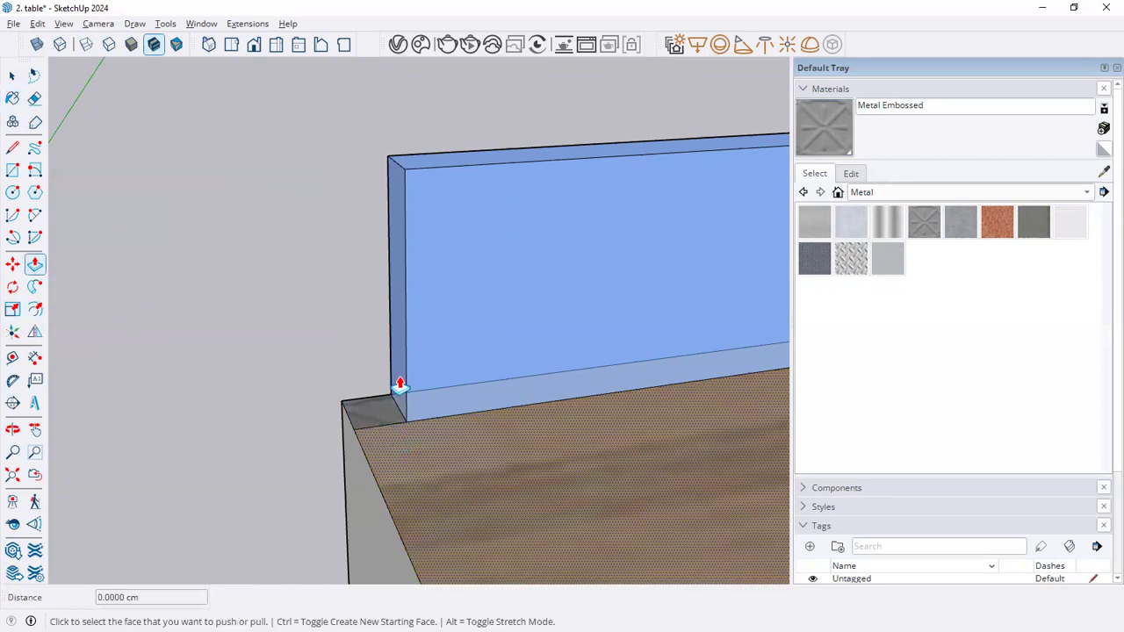
pyautogui.click(257, 279)
pyautogui.scroll(-3, 252, 276)
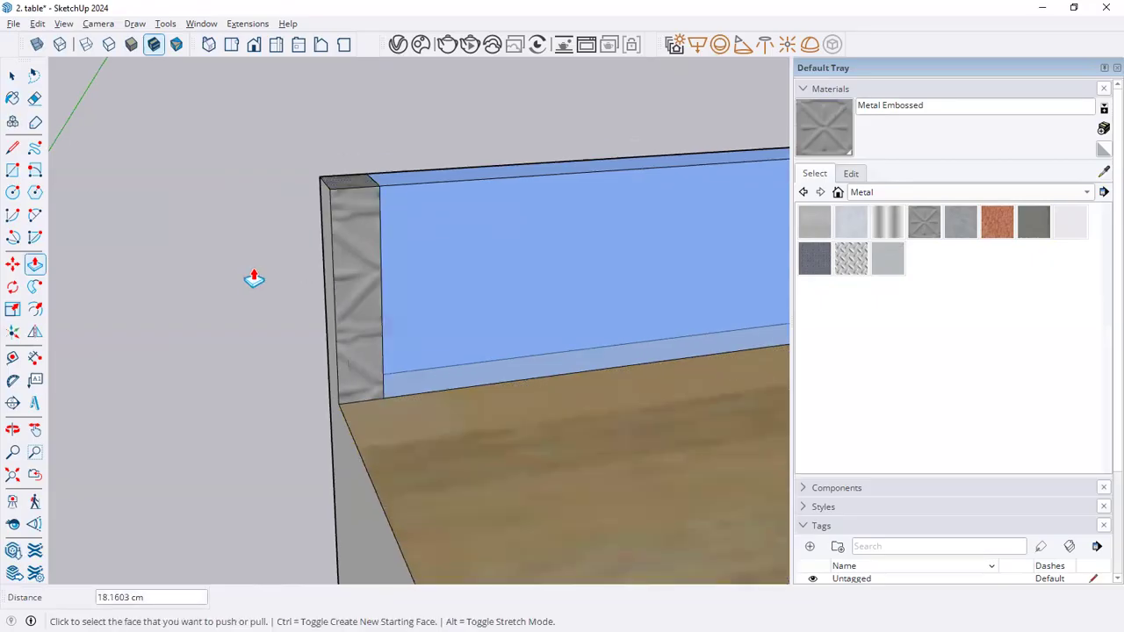
pyautogui.scroll(-3, 217, 325)
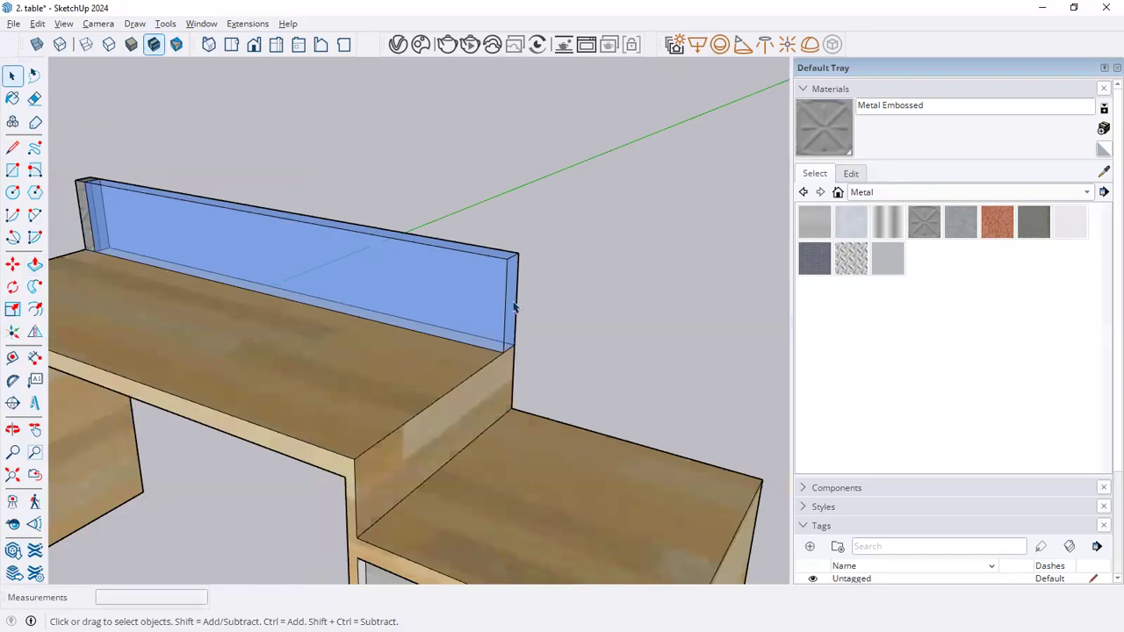
# Push the glass board's end face at the cabinet side inward by about 4 cm.
pyautogui.scroll(2, 530, 358)
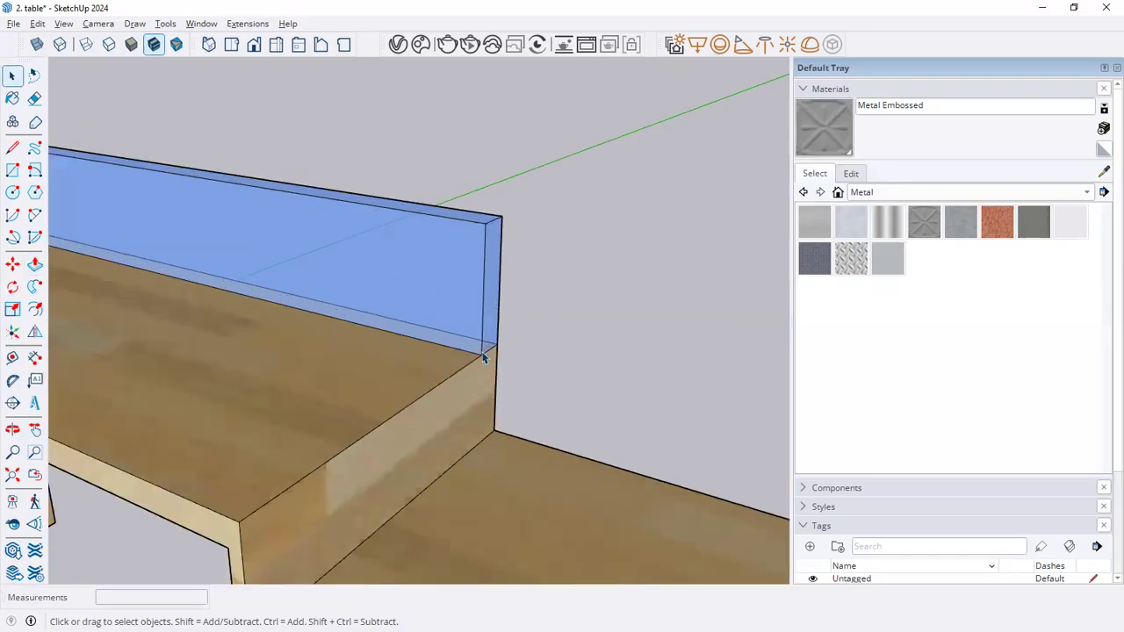
pyautogui.scroll(1, 483, 358)
pyautogui.press('p')
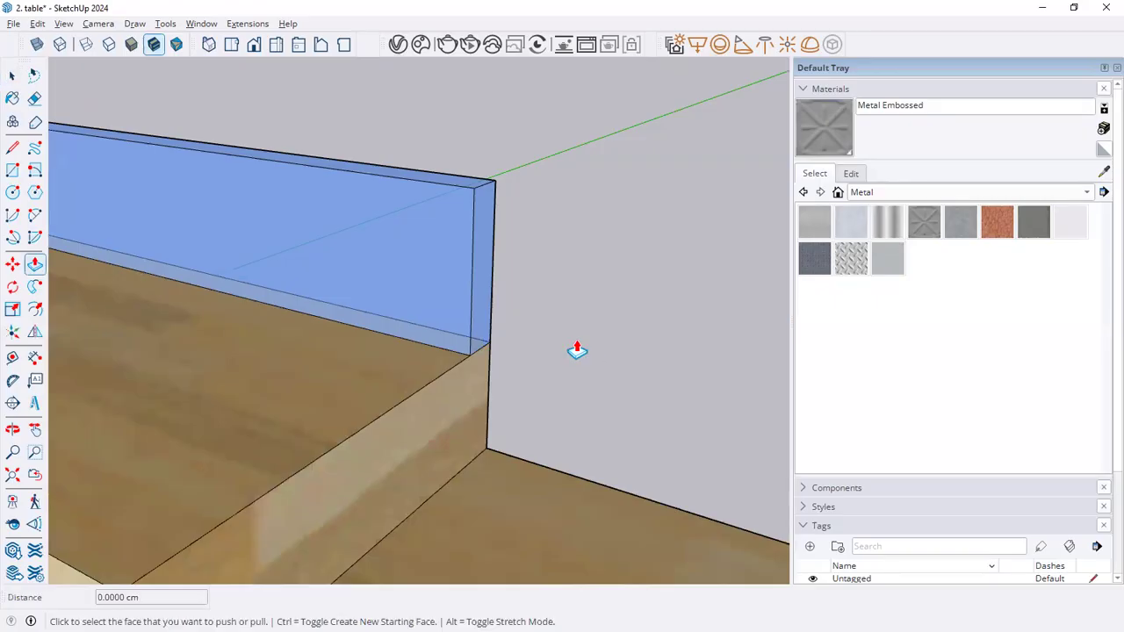
pyautogui.click(487, 322)
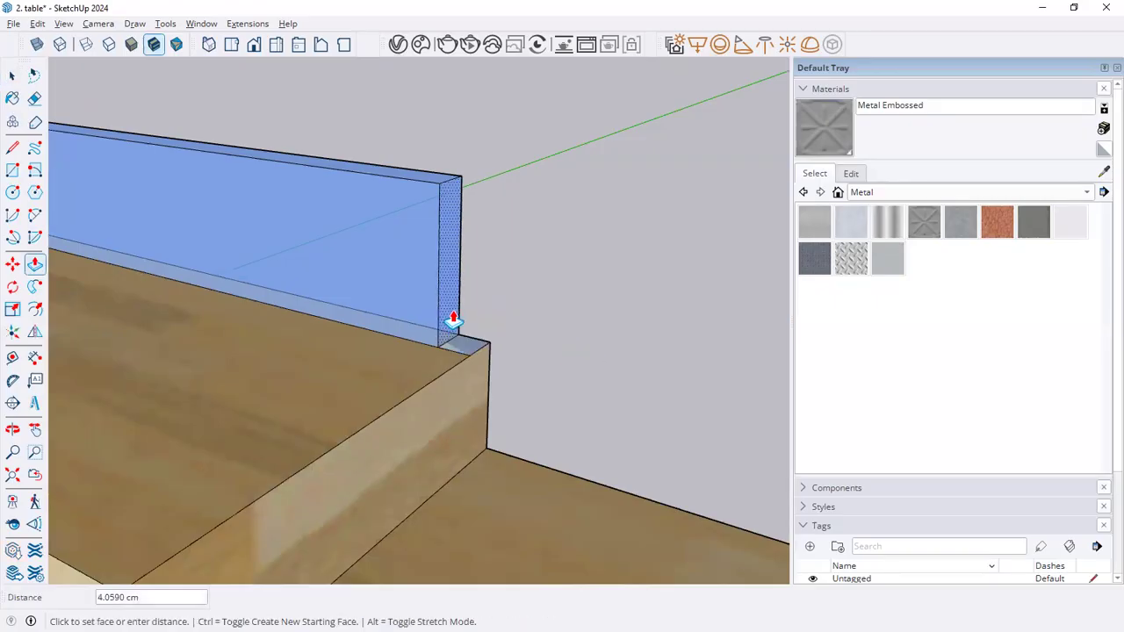
pyautogui.click(454, 322)
pyautogui.press('space')
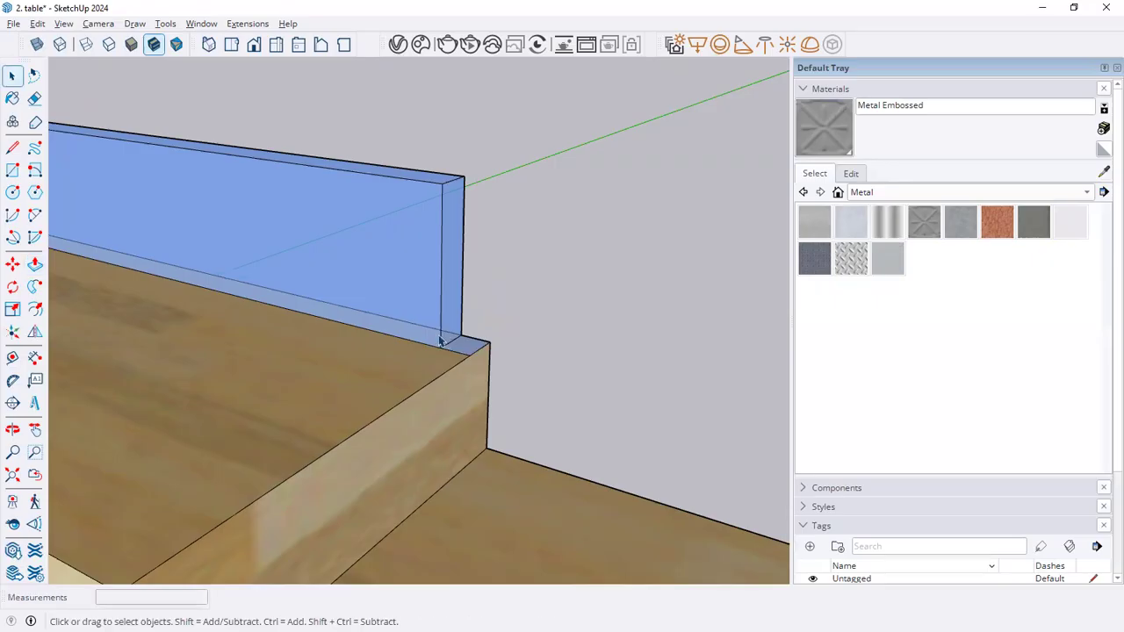
# Paint the exposed patch at the cabinet end with Metal Embossed and pull it up to the glass board's top as an end post.
pyautogui.click(13, 98)
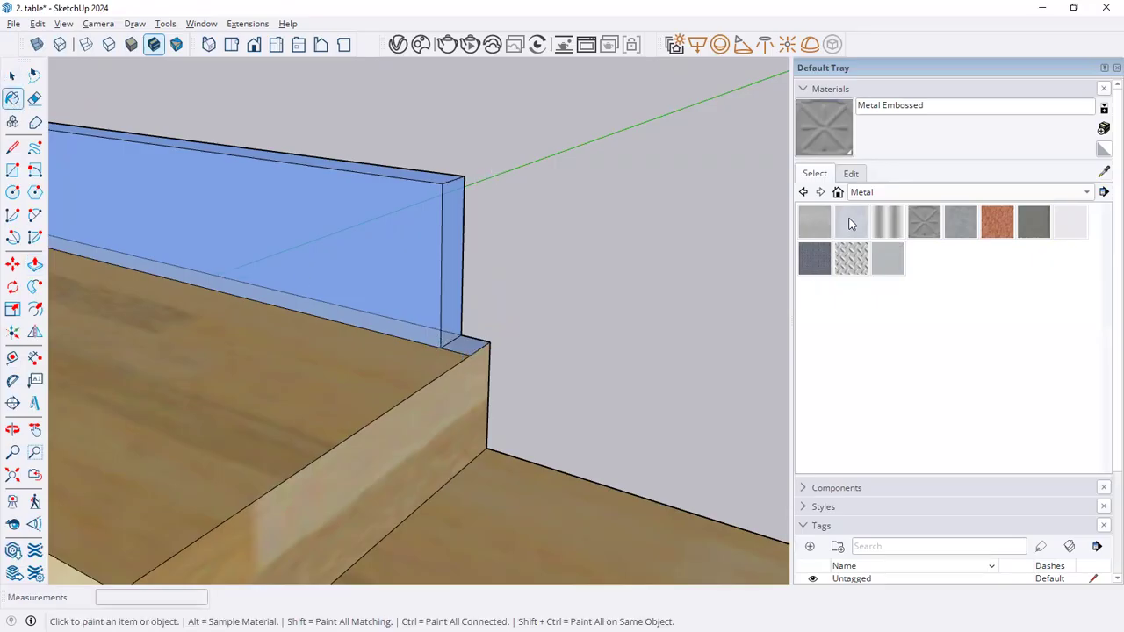
pyautogui.click(466, 345)
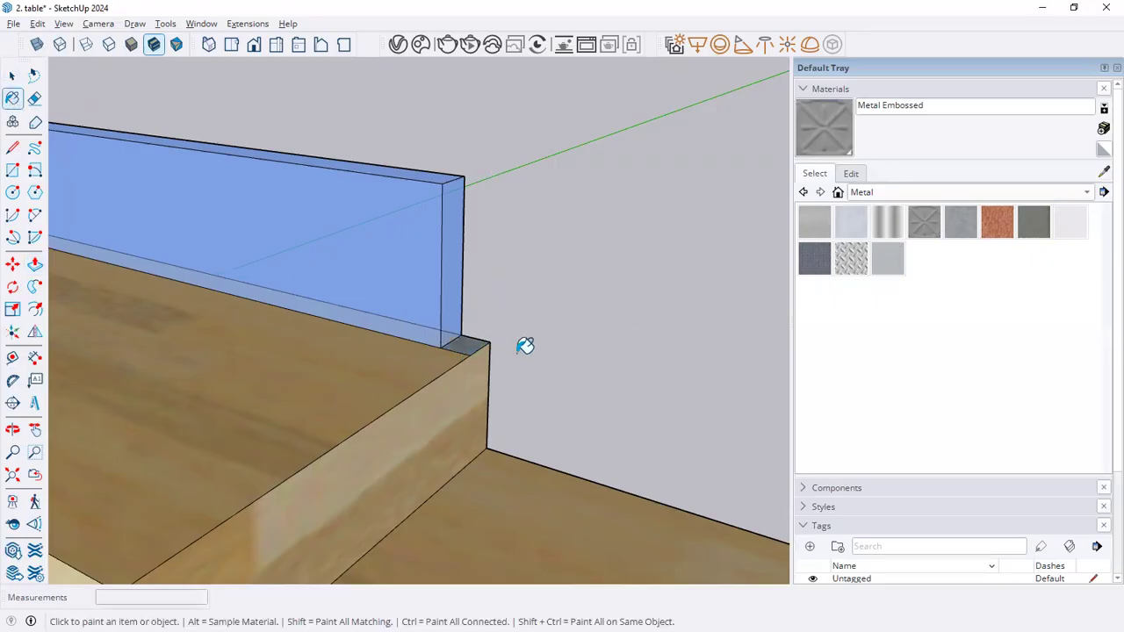
pyautogui.press('p')
pyautogui.click(472, 346)
pyautogui.press('space')
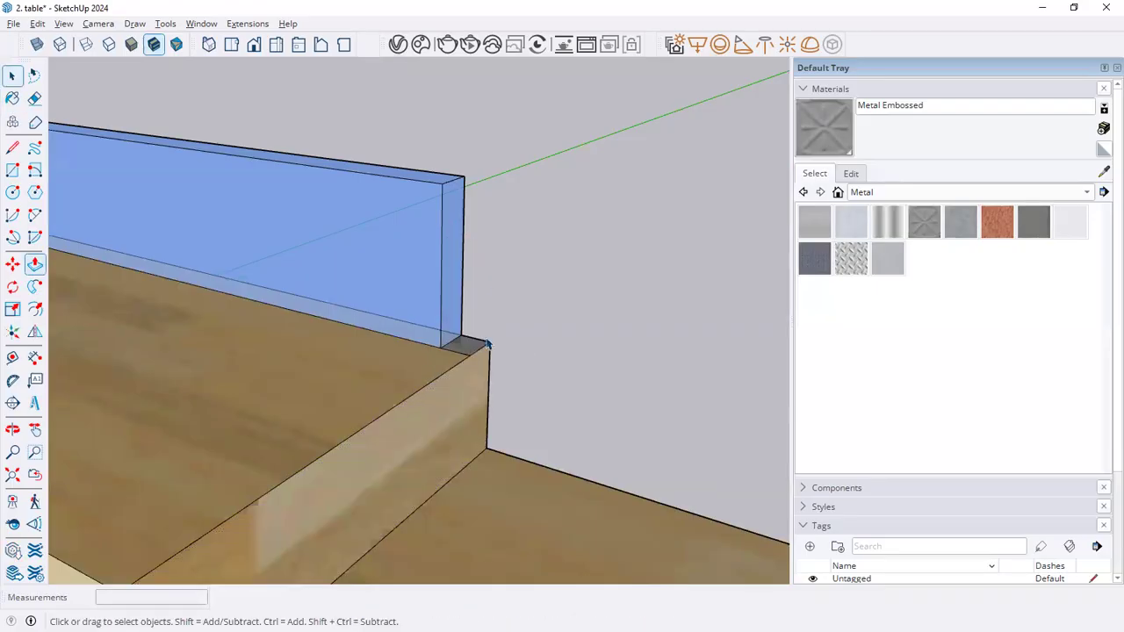
pyautogui.press('p')
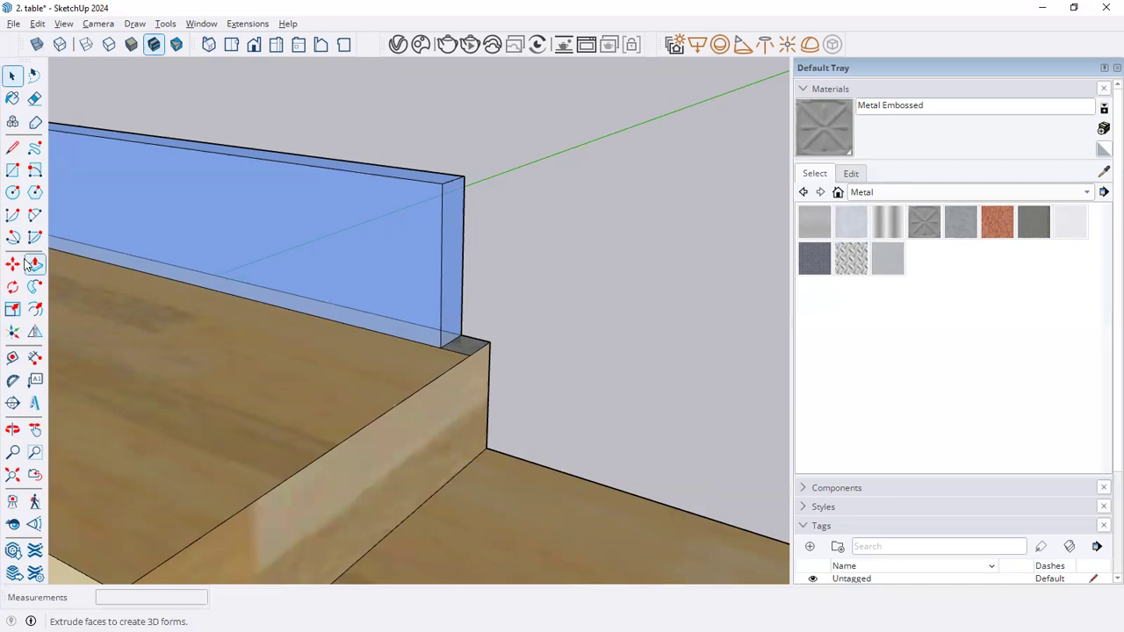
pyautogui.click(461, 345)
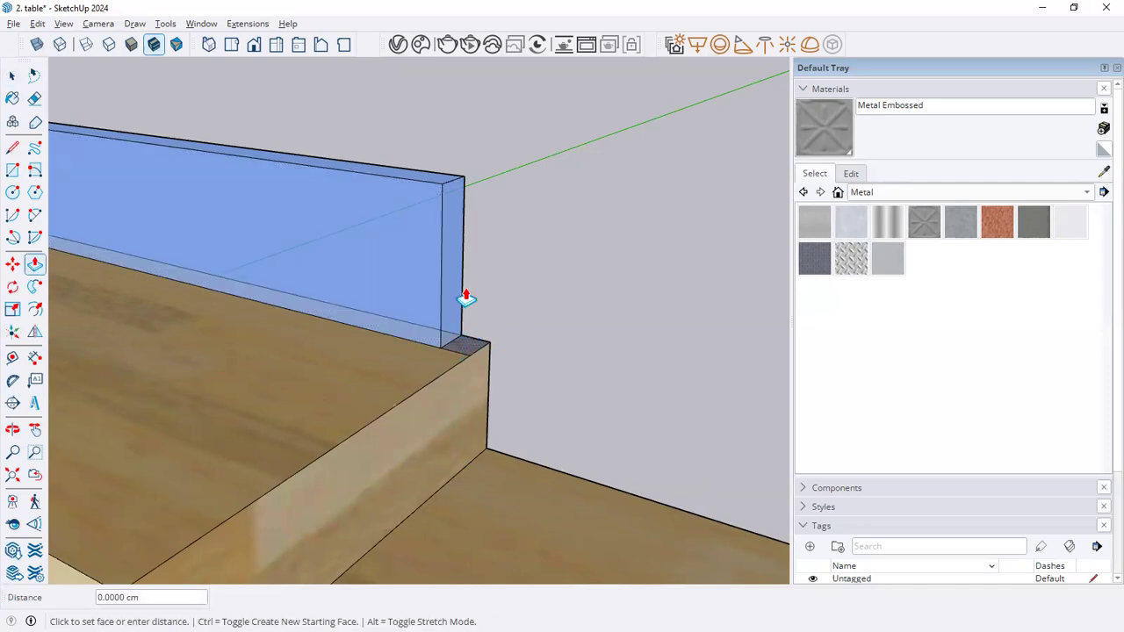
pyautogui.click(445, 184)
pyautogui.press('space')
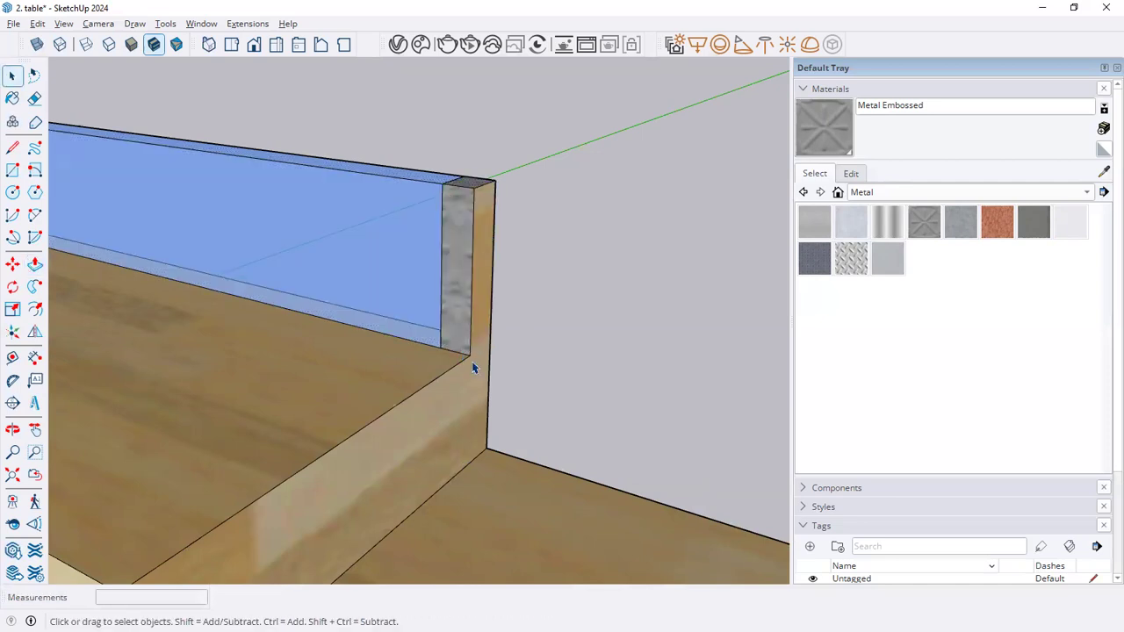
# Separate the cabinet-side post's outer face from the desk with a line at its base and paint it Metal Embossed.
pyautogui.click(13, 148)
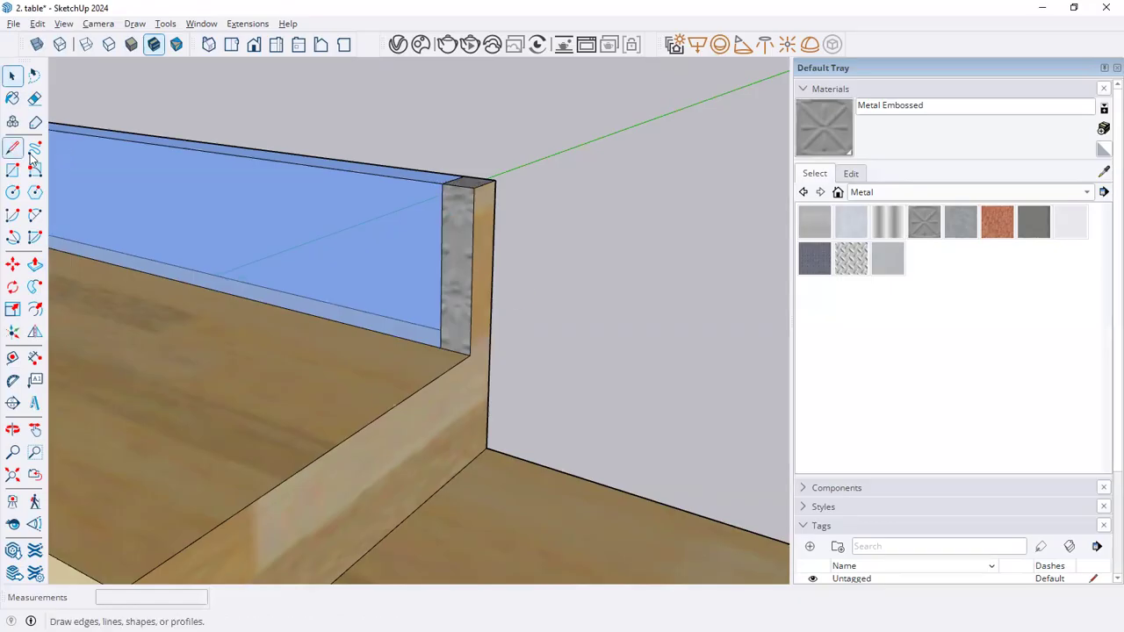
pyautogui.click(470, 355)
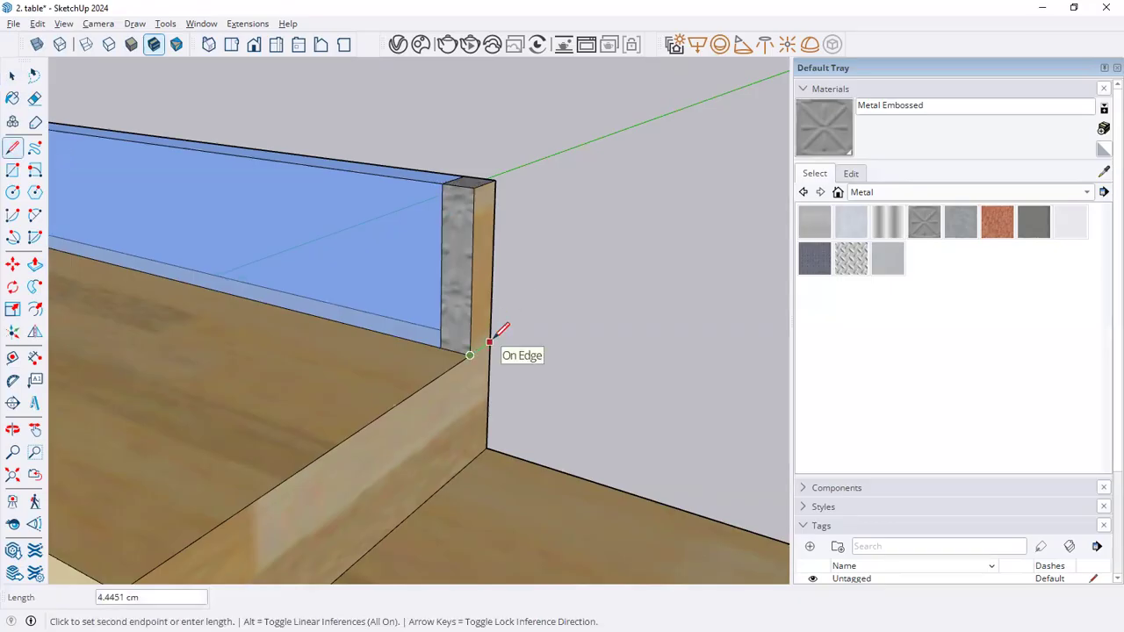
pyautogui.press('space')
pyautogui.click(13, 97)
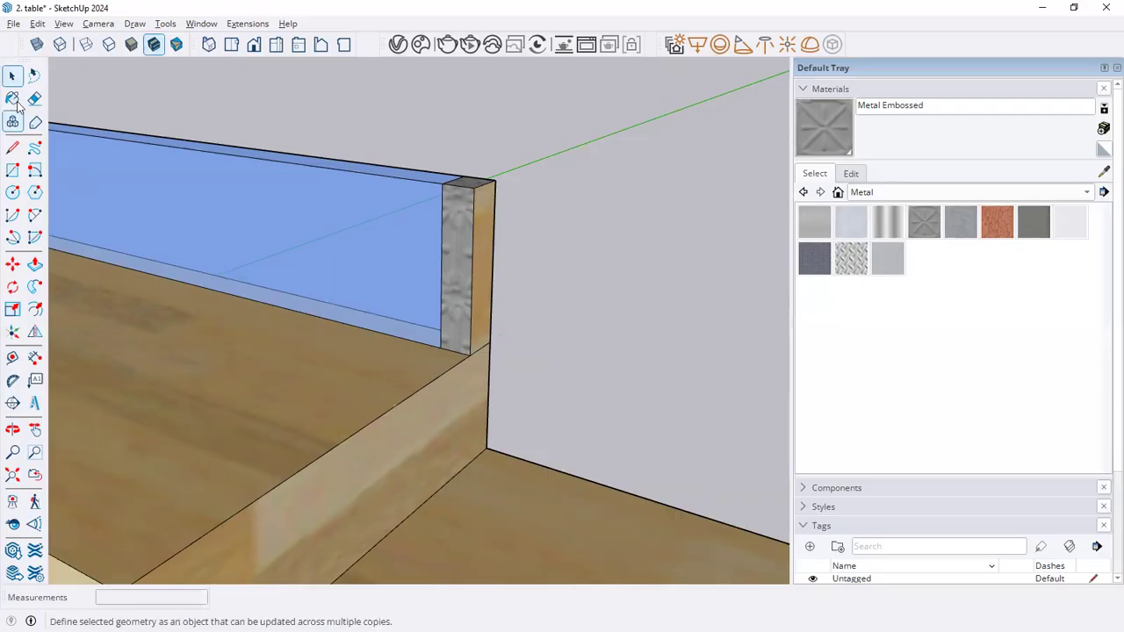
pyautogui.click(486, 283)
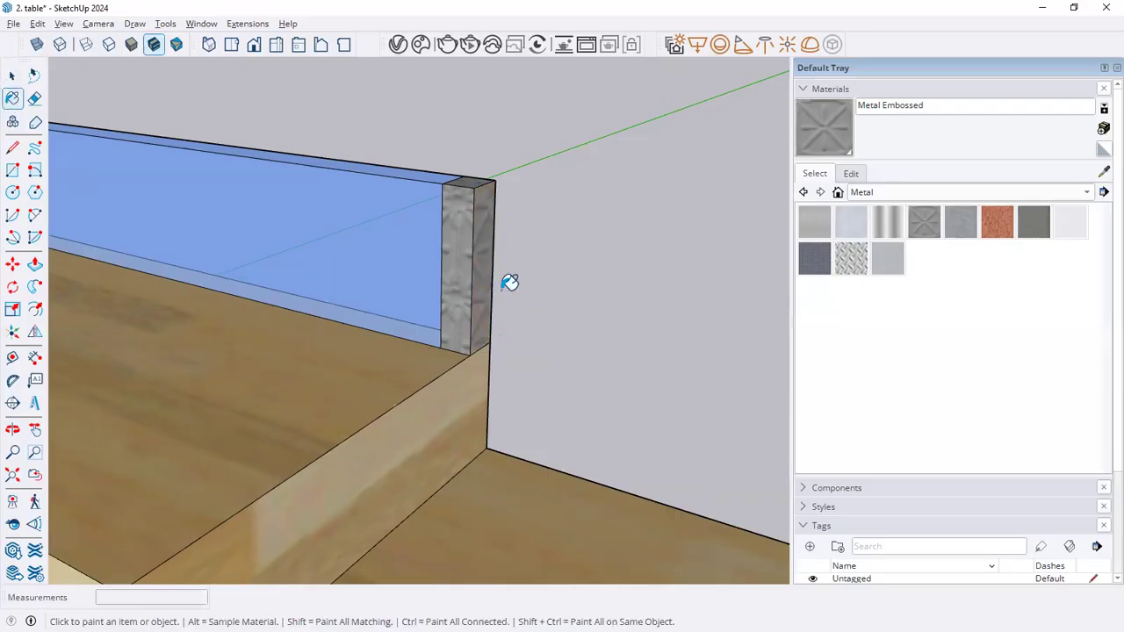
# Separate the end posts' rear faces from the desk's back with lines at their bases and paint them Metal Embossed.
pyautogui.scroll(-2, 560, 314)
pyautogui.moveTo(561, 314); pyautogui.dragTo(10, 310, button='middle')
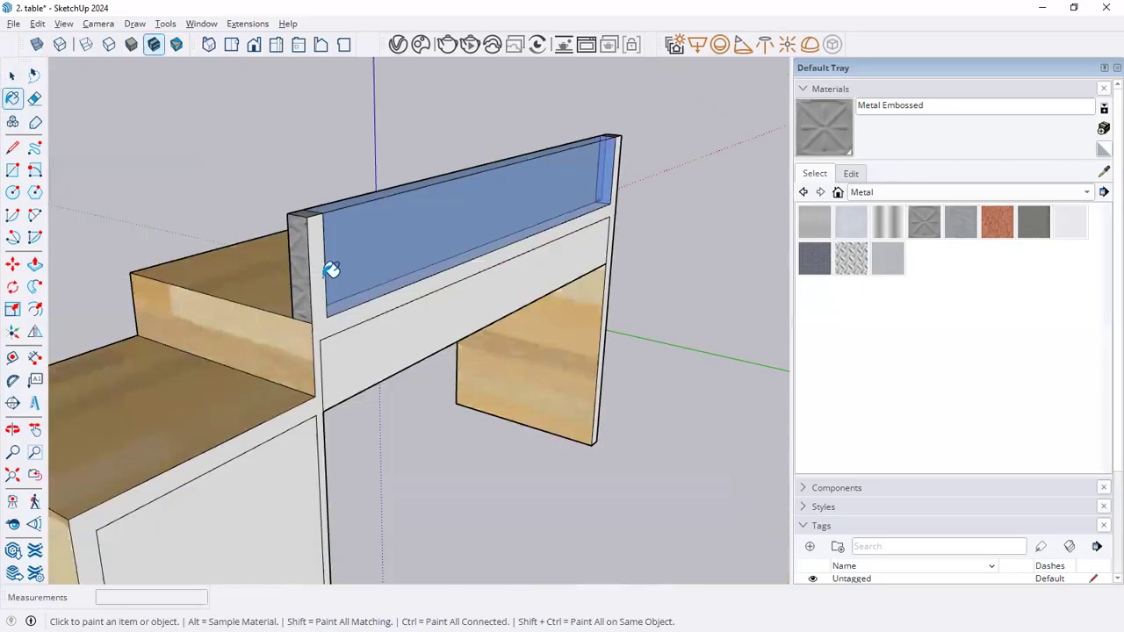
pyautogui.scroll(3, 321, 274)
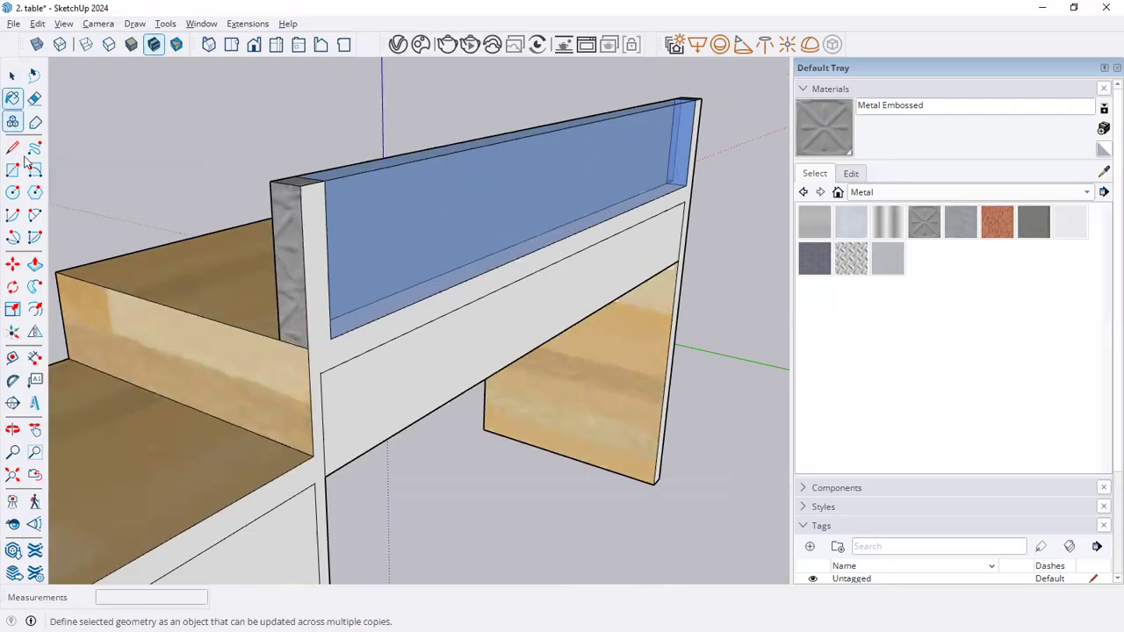
pyautogui.press('l')
pyautogui.scroll(2, 298, 352)
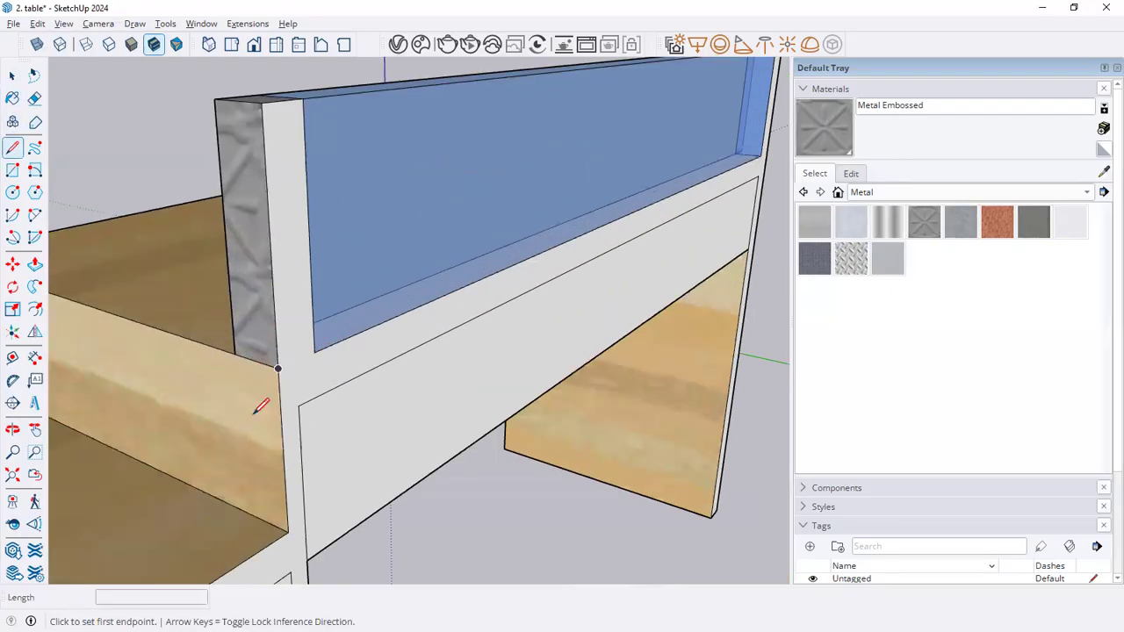
pyautogui.moveTo(668, 214); pyautogui.dragTo(715, 181, button='middle')
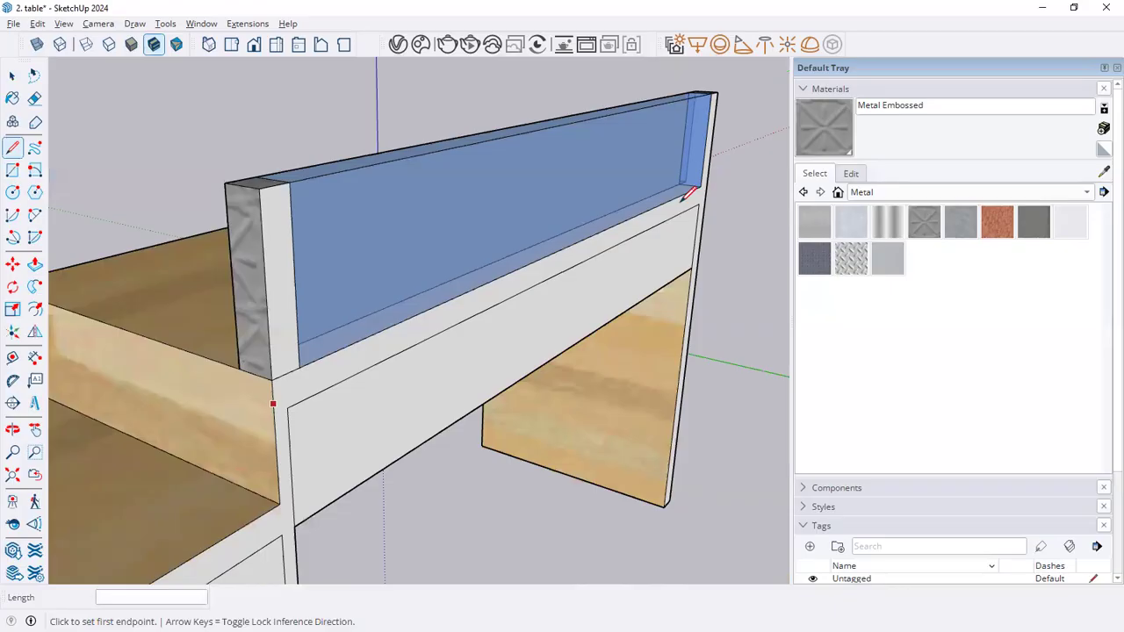
pyautogui.click(683, 200)
pyautogui.scroll(3, 684, 198)
pyautogui.press('space')
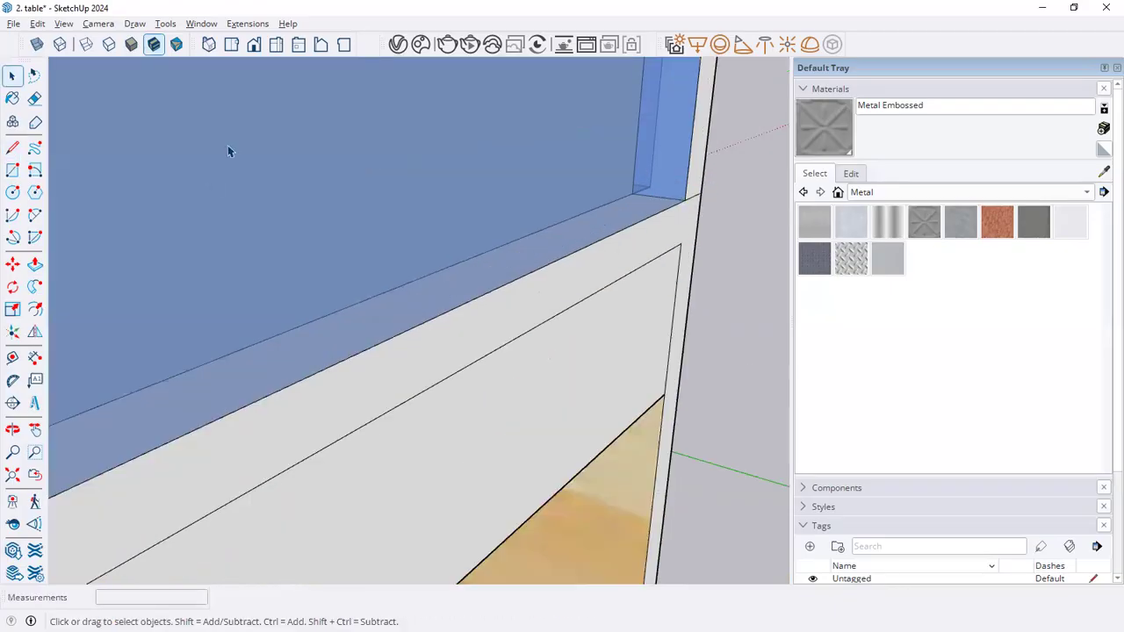
pyautogui.click(12, 98)
pyautogui.moveTo(732, 289); pyautogui.dragTo(824, 152, button='middle')
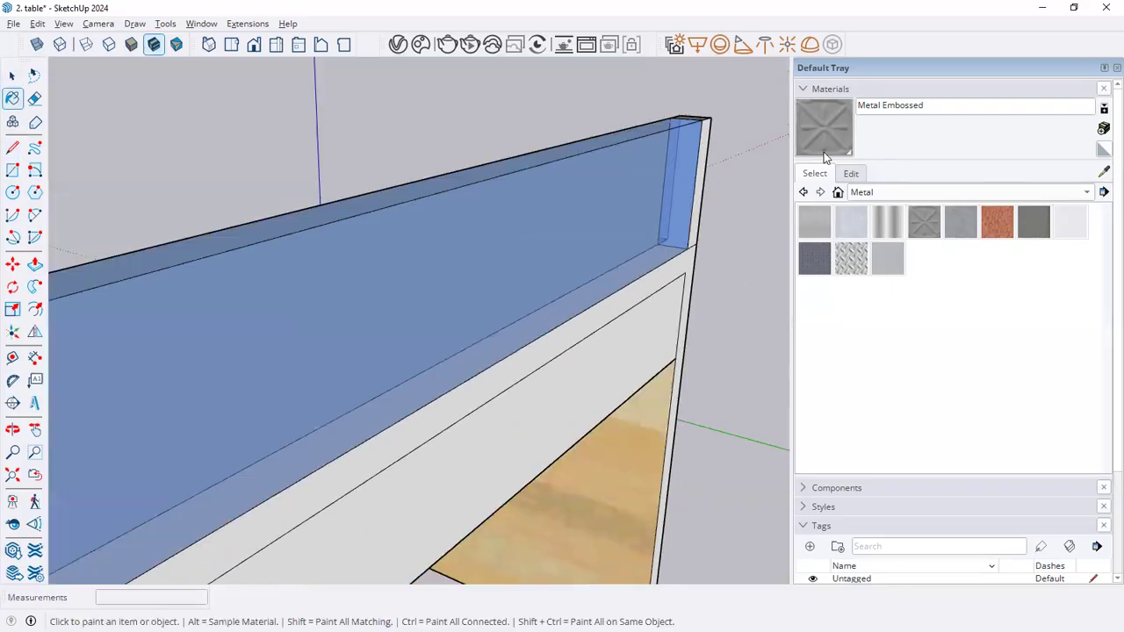
pyautogui.scroll(-1, 815, 164)
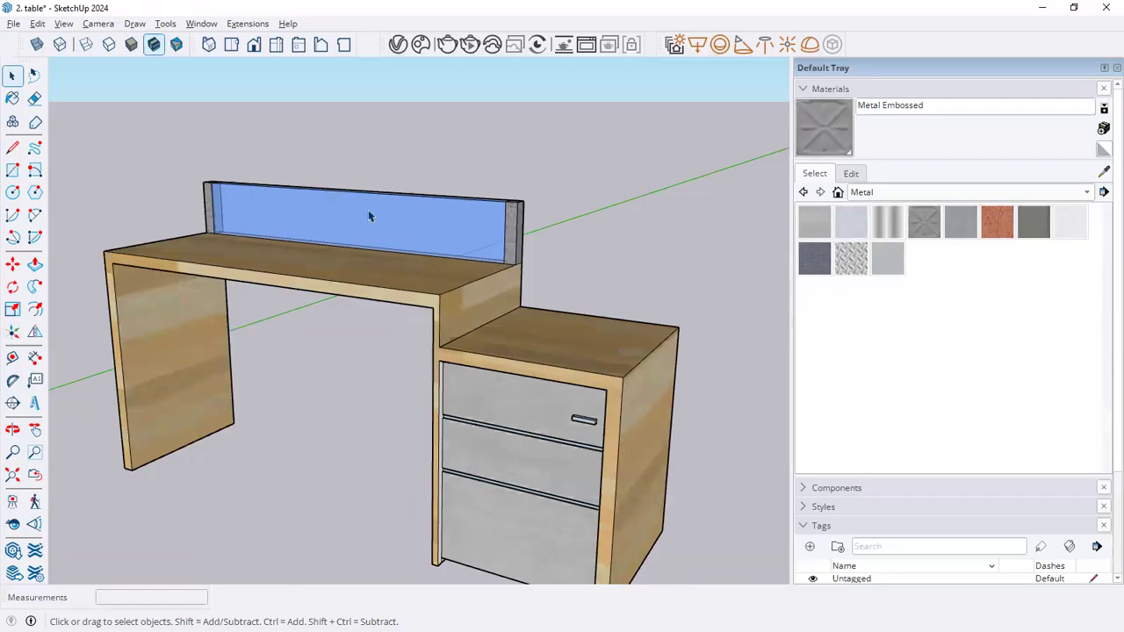
# Place a guide line 2 cm above the glass board's bottom front edge.
pyautogui.scroll(3, 217, 228)
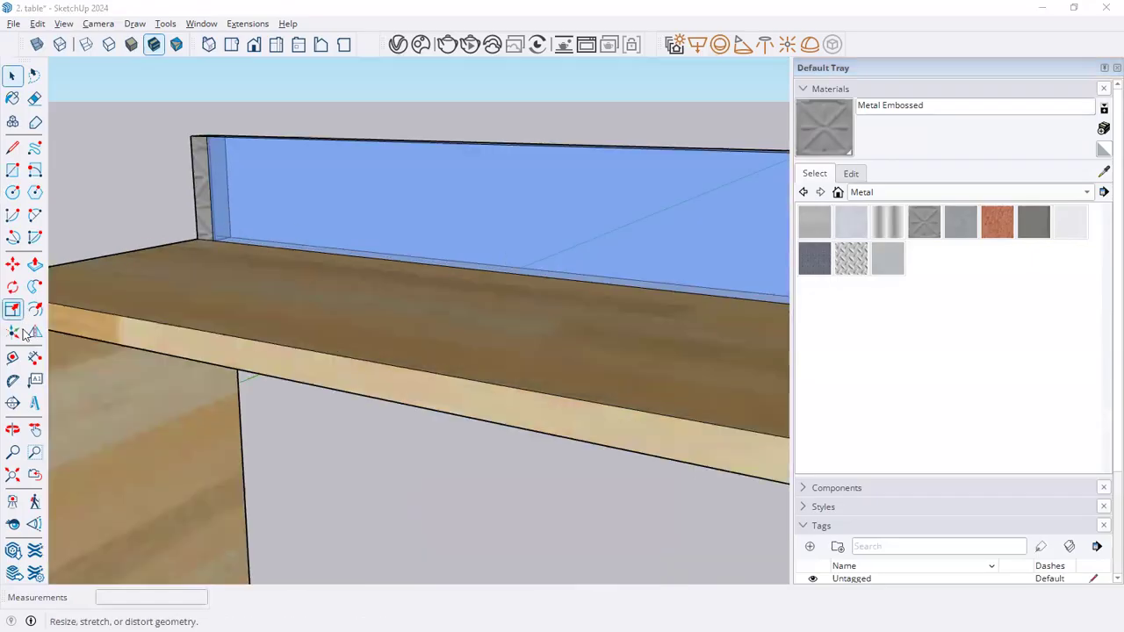
pyautogui.click(12, 358)
pyautogui.click(277, 237)
pyautogui.scroll(2, 278, 237)
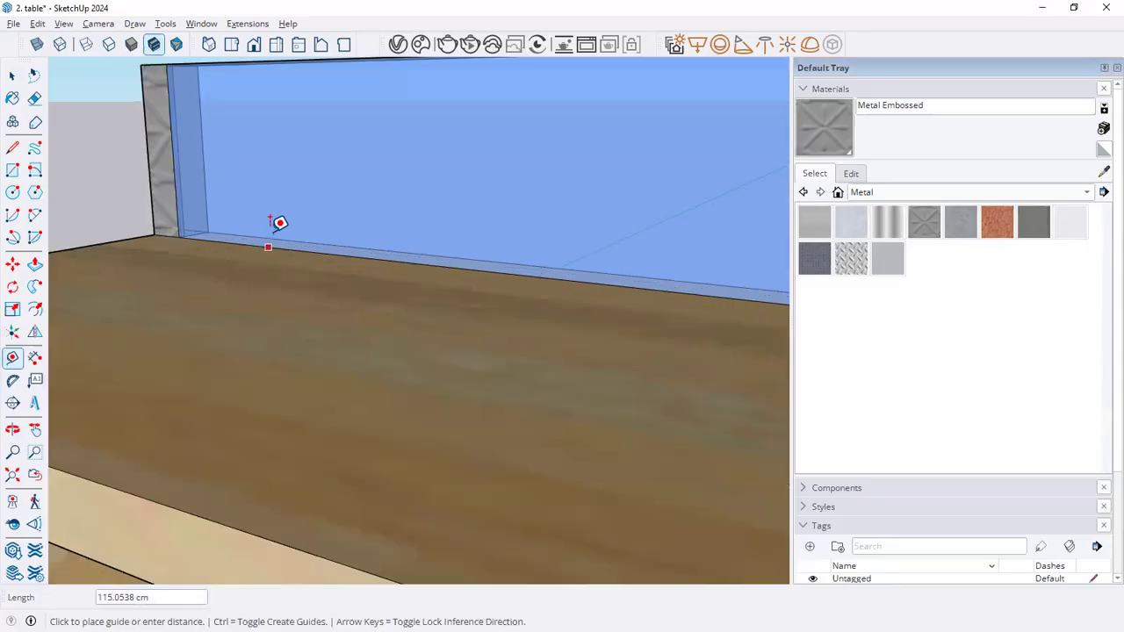
pyautogui.write('1')
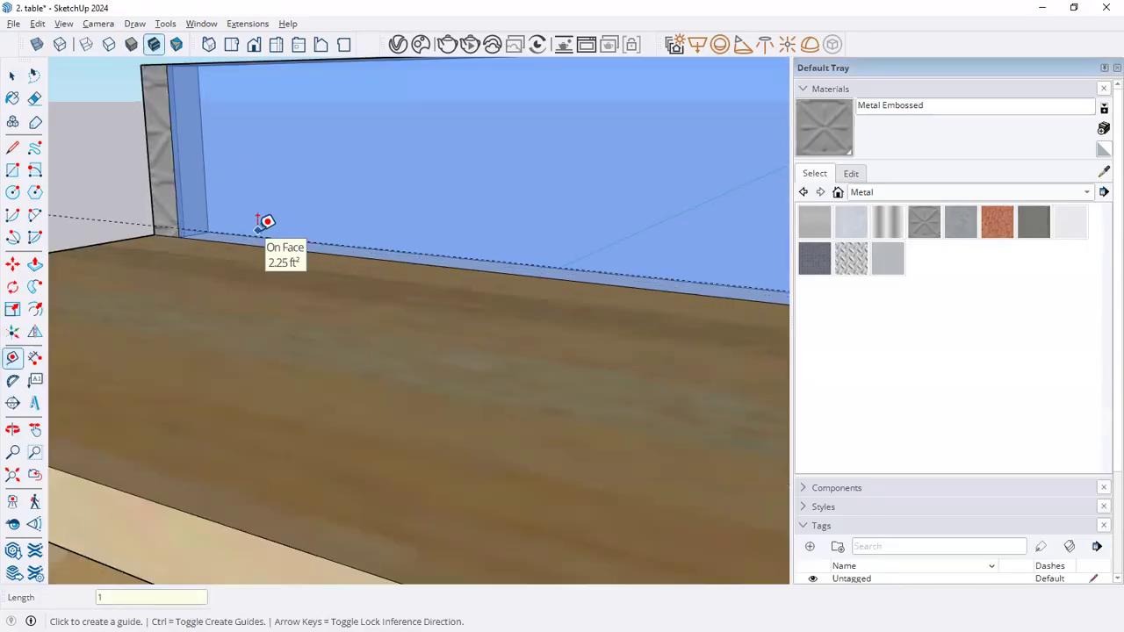
pyautogui.click(240, 237)
pyautogui.write('2')
# Draw a line along the guide between the two end posts and paint the strip beneath it with Metal Embossed.
pyautogui.click(12, 147)
pyautogui.click(180, 211)
pyautogui.scroll(-2, 196, 261)
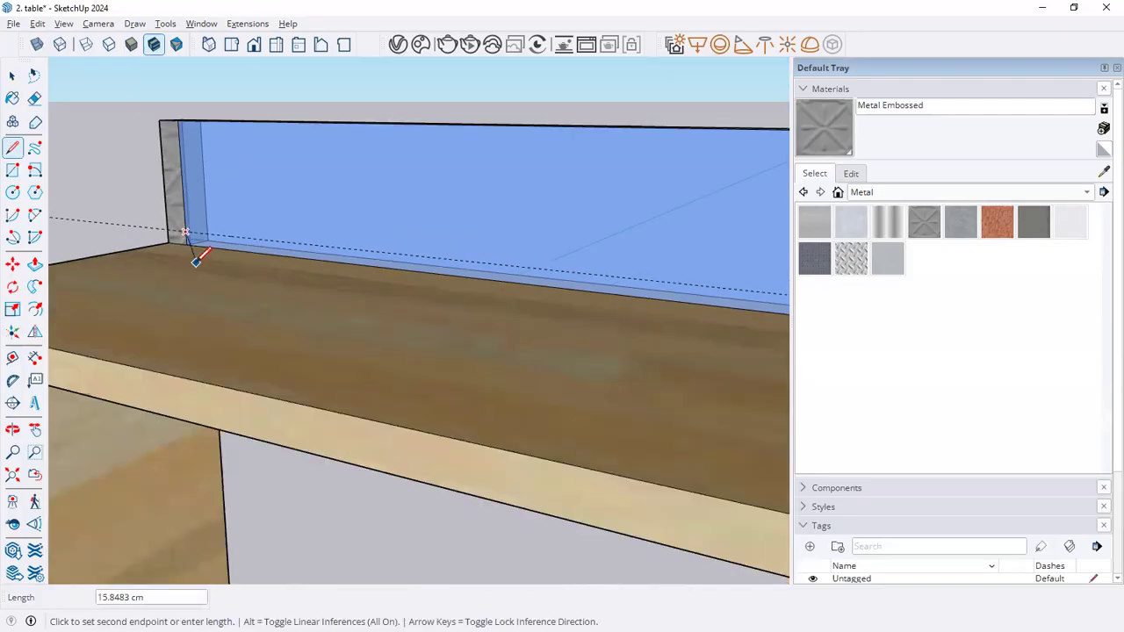
pyautogui.keyDown('shift'); pyautogui.moveTo(575, 301); pyautogui.dragTo(290, 291, button='middle'); pyautogui.keyUp('shift')
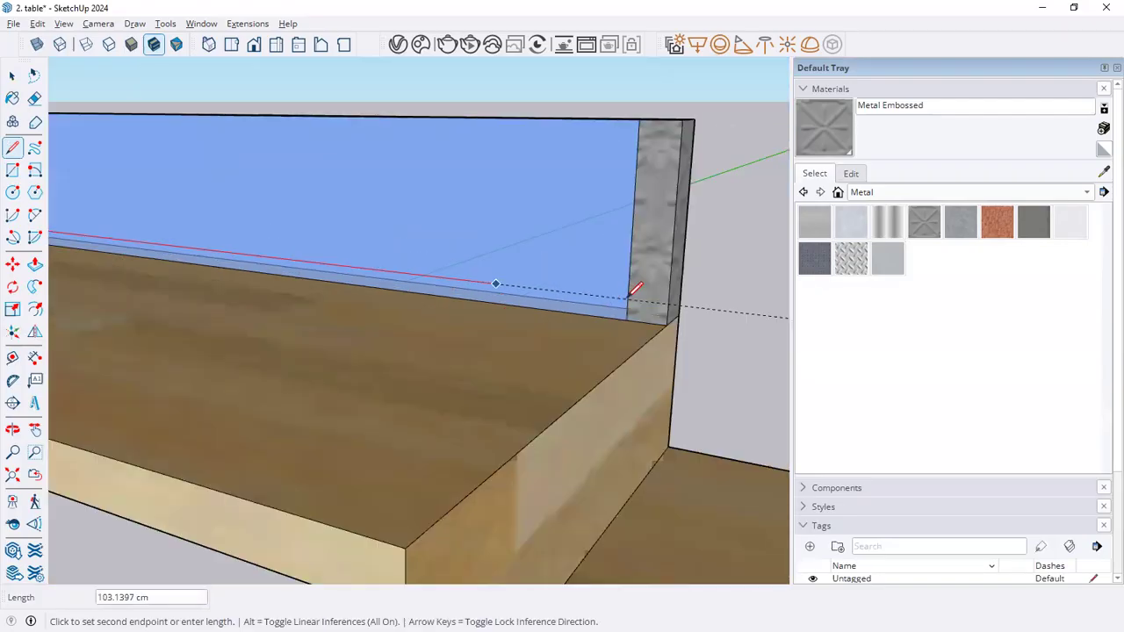
pyautogui.click(630, 297)
pyautogui.press('space')
pyautogui.click(12, 97)
pyautogui.click(310, 268)
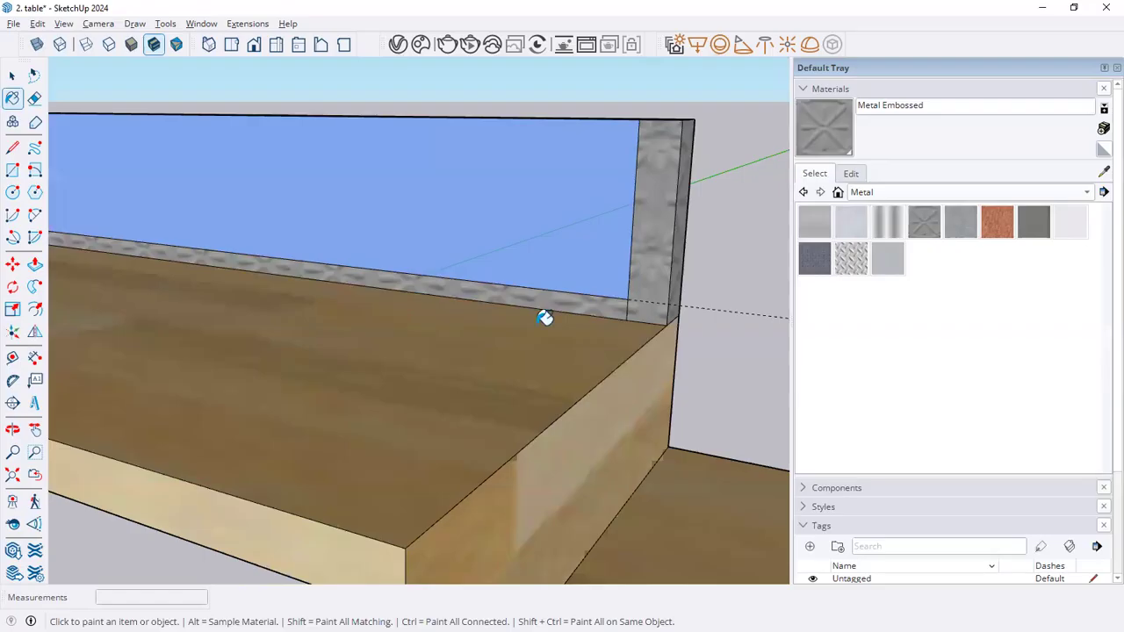
# Push the strip below the glass through the board's 4.4451 cm thickness to open a gap above the desktop.
pyautogui.moveTo(121, 326); pyautogui.dragTo(11, 332, button='middle')
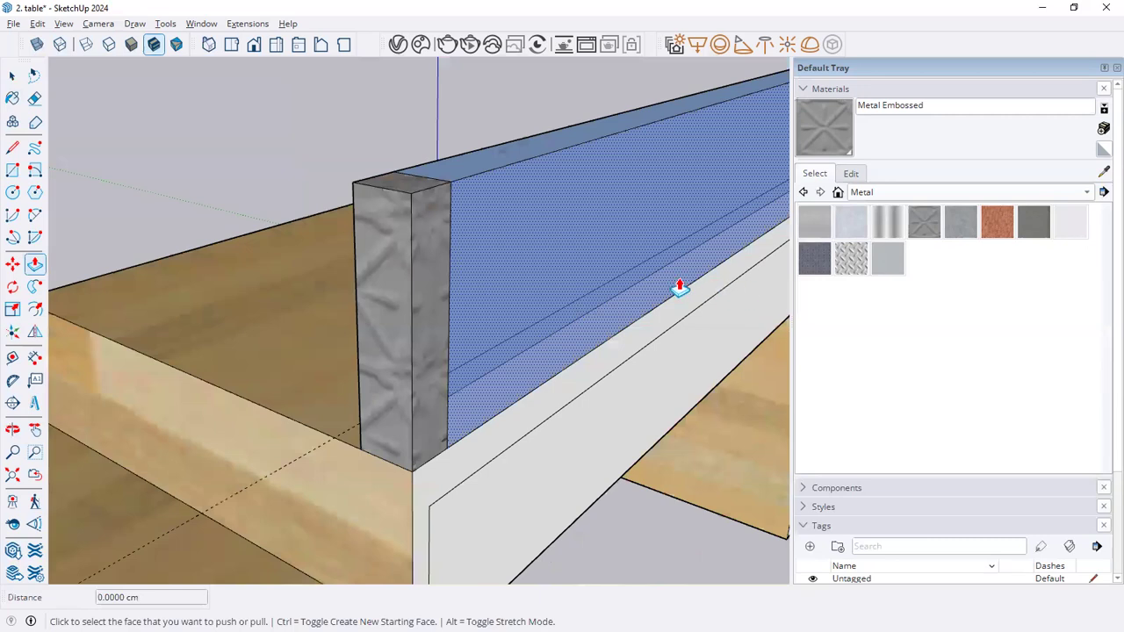
pyautogui.click(682, 281)
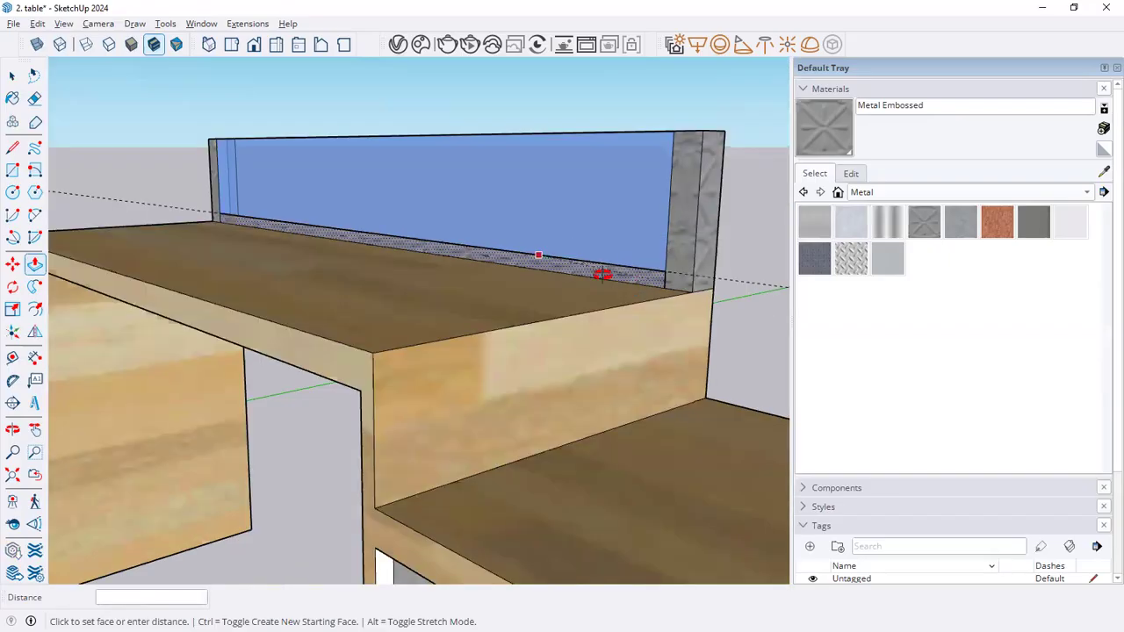
pyautogui.click(377, 191)
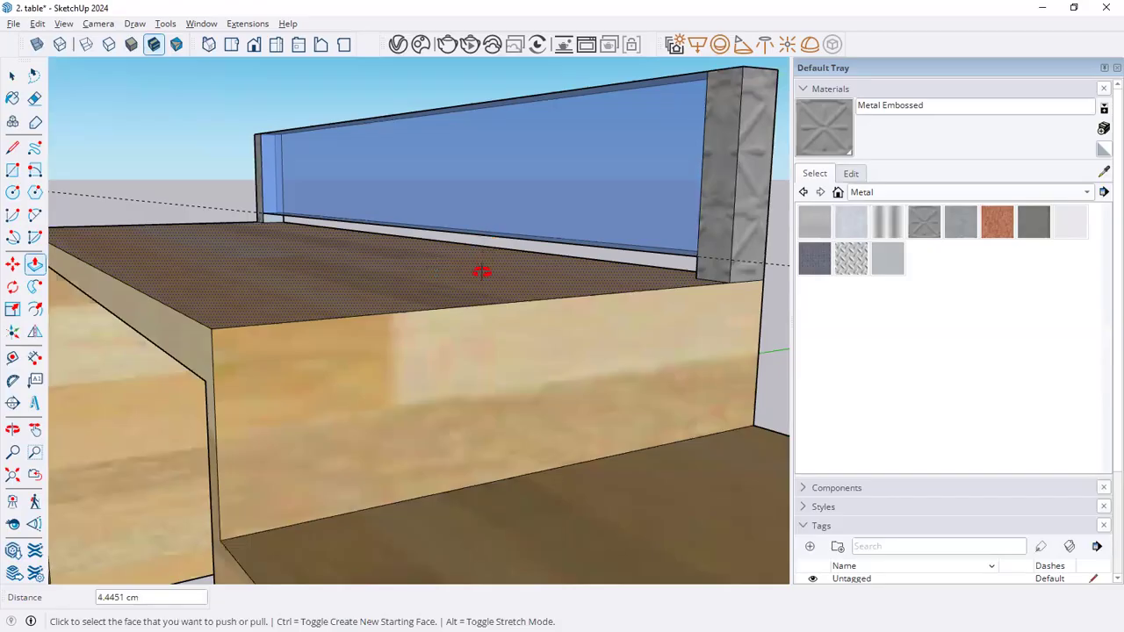
# Draw a rectangle about 115.05 cm by 2 cm between the end posts across the front of the gap under the glass.
pyautogui.moveTo(482, 272); pyautogui.dragTo(616, 321, button='middle')
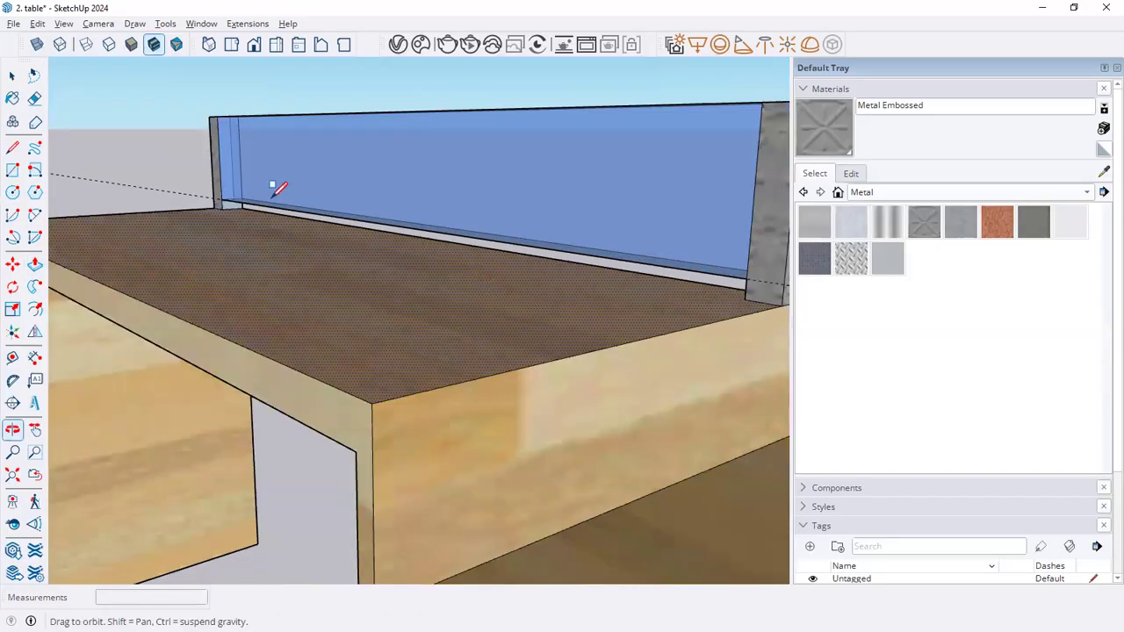
pyautogui.scroll(4, 157, 189)
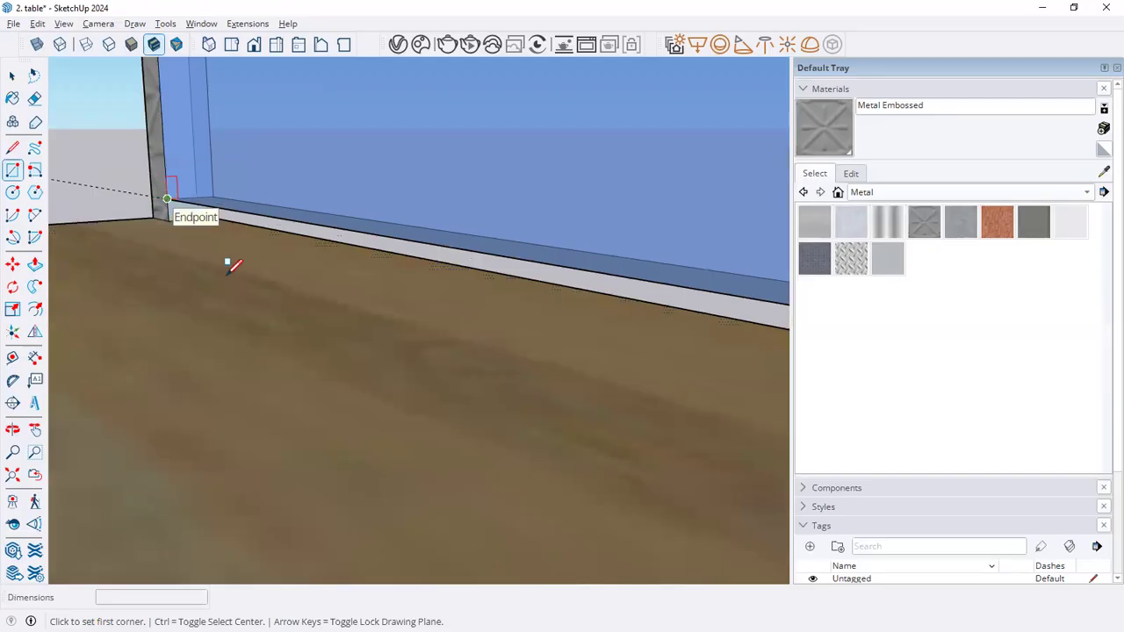
pyautogui.click(169, 207)
pyautogui.scroll(-3, 180, 237)
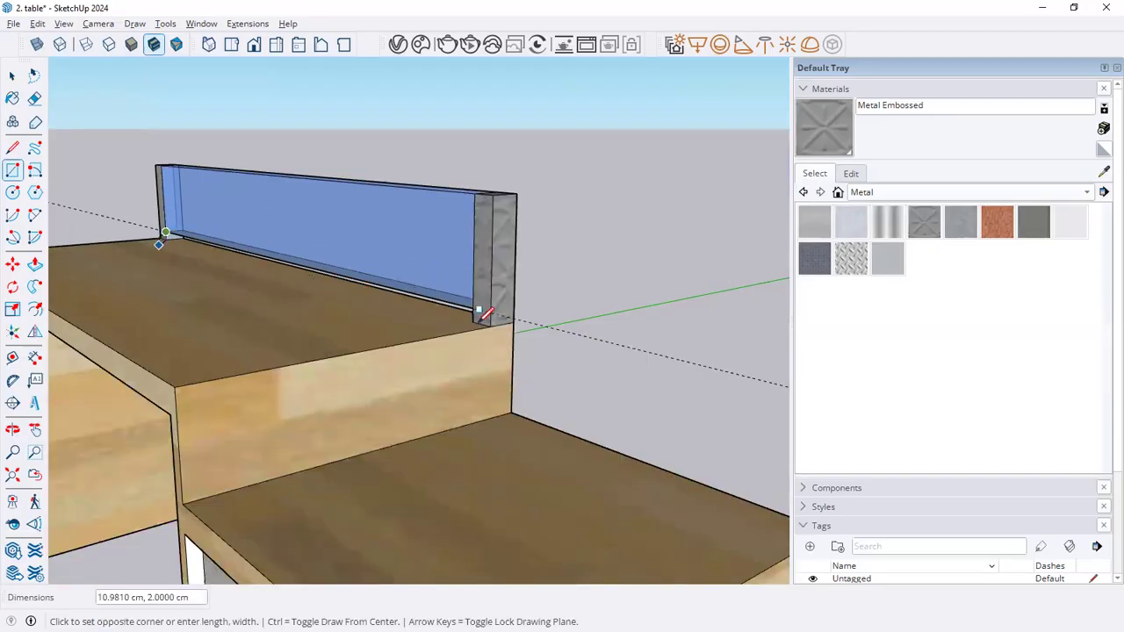
pyautogui.scroll(4, 539, 314)
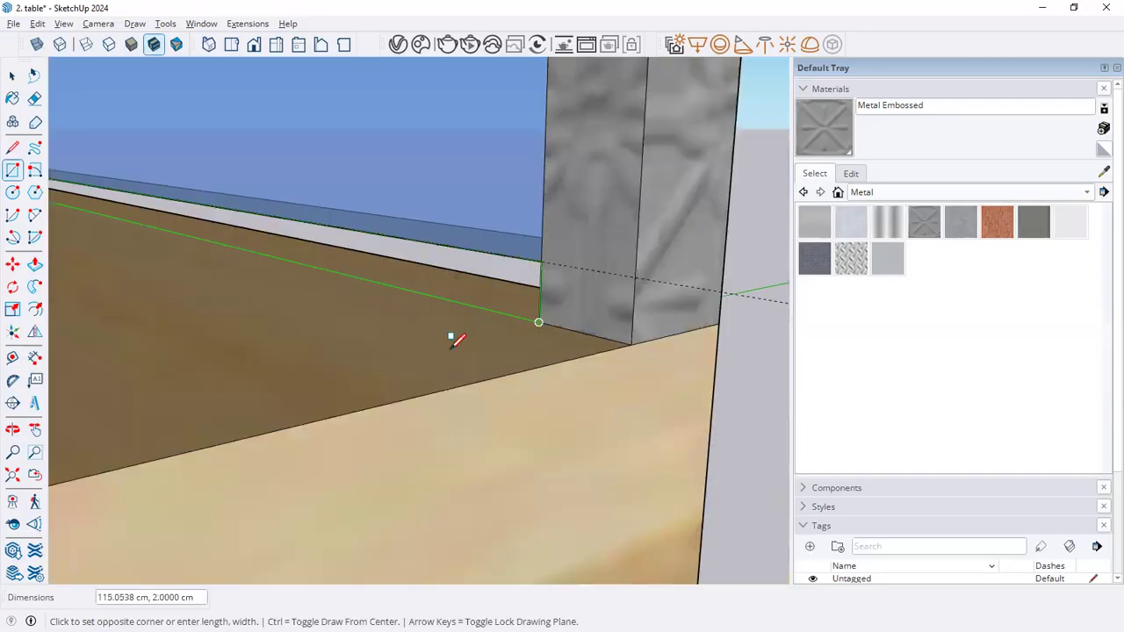
pyautogui.click(452, 338)
# Paint the new strip beneath the glass with Metal Embossed.
pyautogui.press('e')
pyautogui.press('b')
pyautogui.click(329, 280)
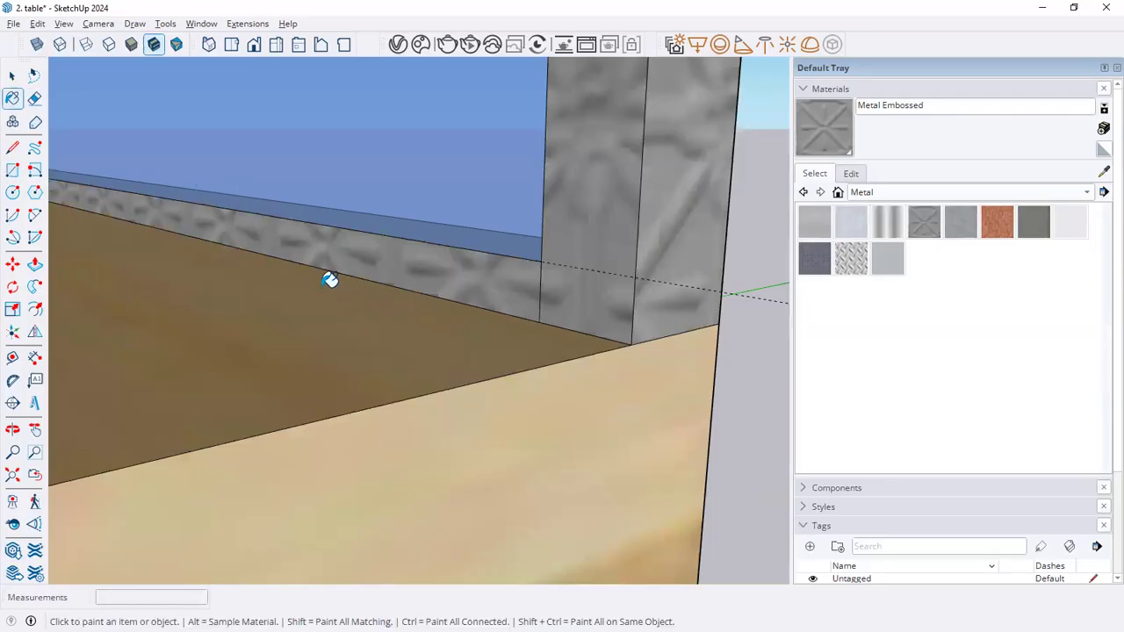
# Inspect the strip beneath the glass from the back of the desk and from the drawer side.
pyautogui.scroll(-2, 330, 273)
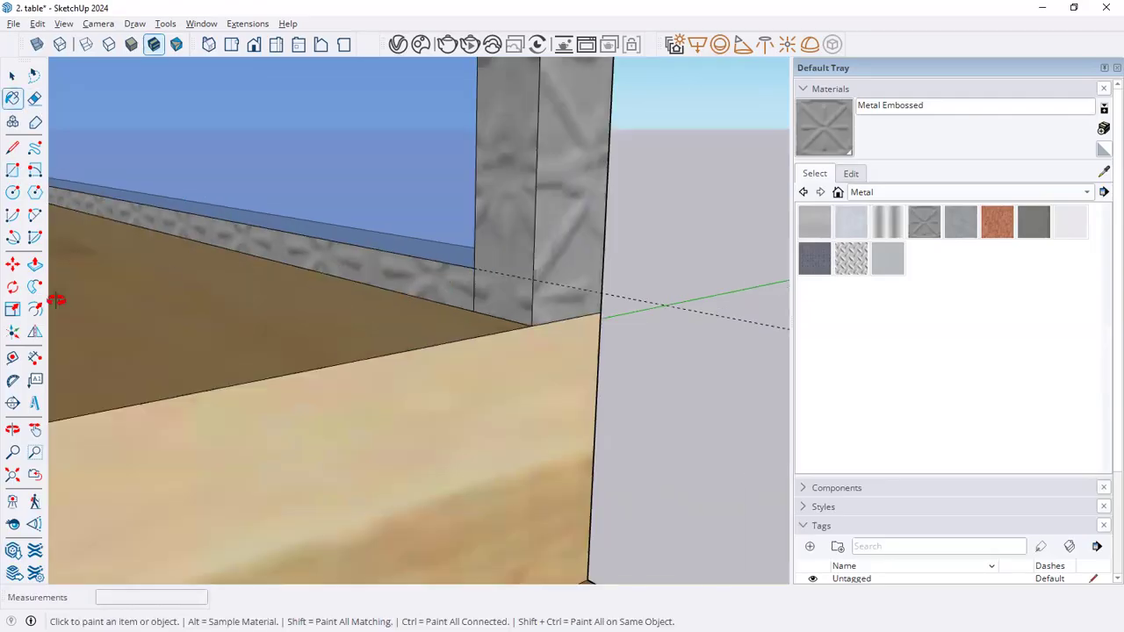
pyautogui.scroll(-5, 186, 266)
pyautogui.scroll(3, 249, 239)
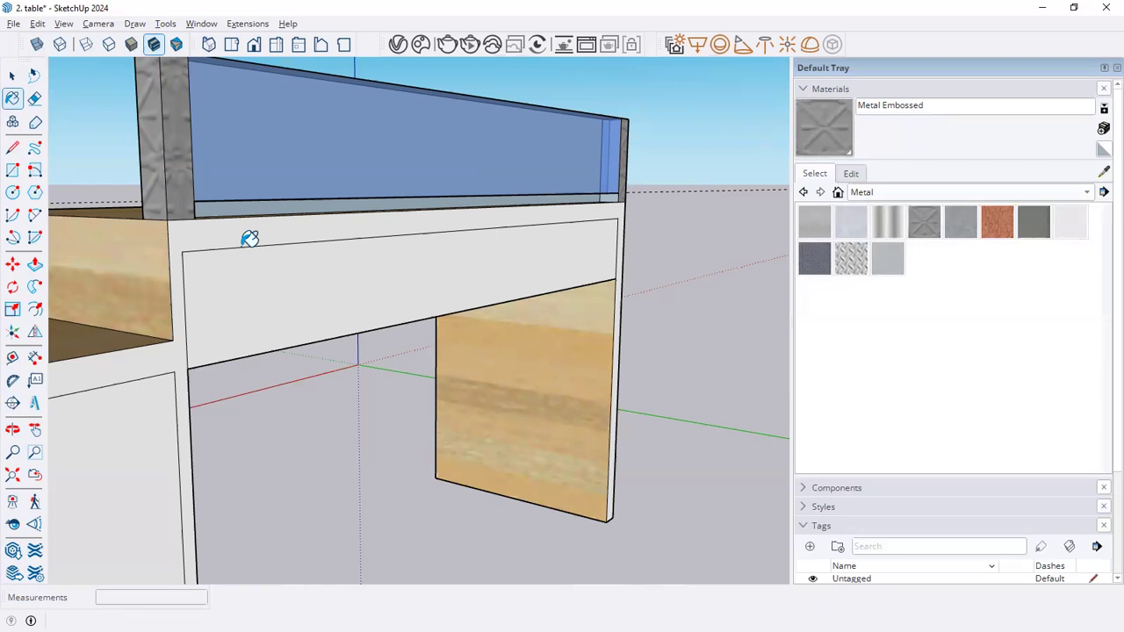
pyautogui.press('p')
pyautogui.moveTo(304, 191); pyautogui.dragTo(195, 222, button='middle')
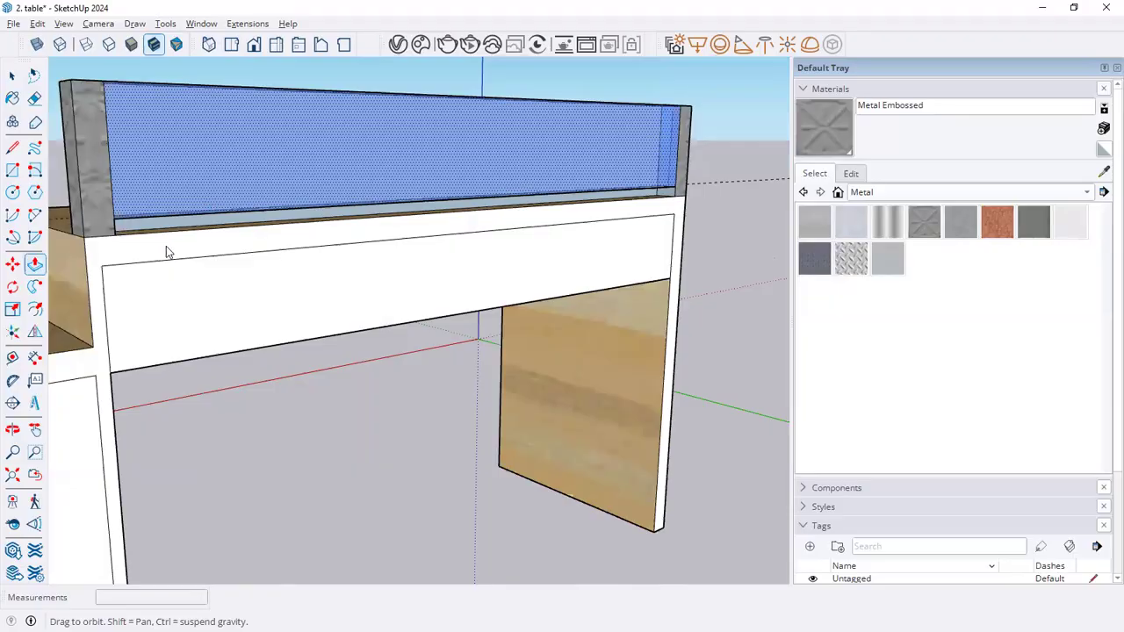
pyautogui.scroll(2, 158, 294)
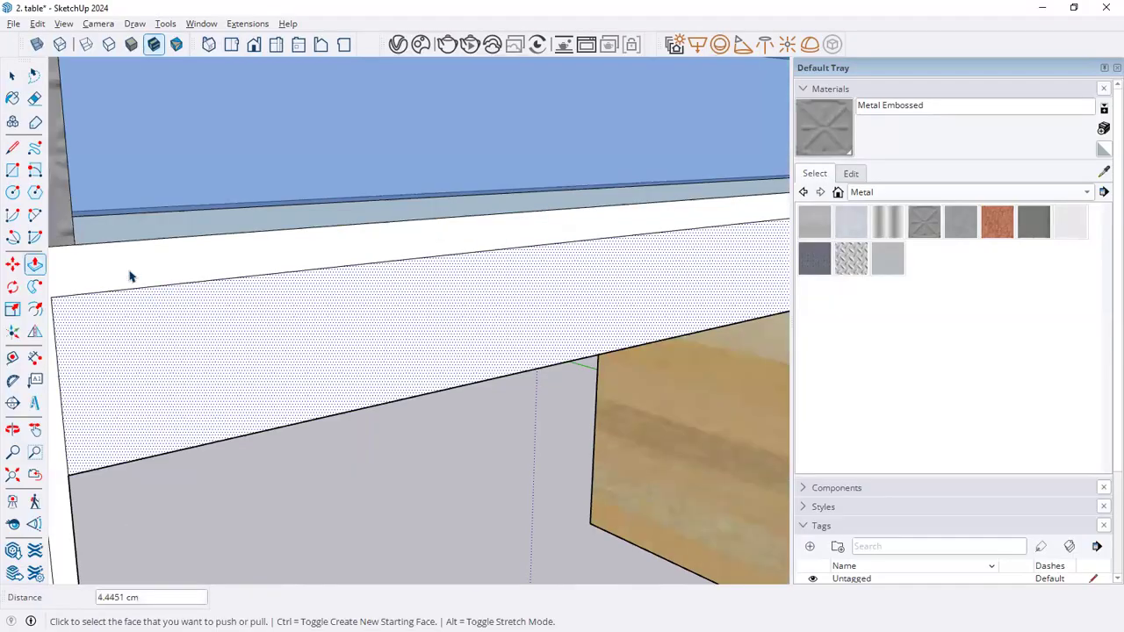
pyautogui.press('b')
pyautogui.scroll(-3, 176, 246)
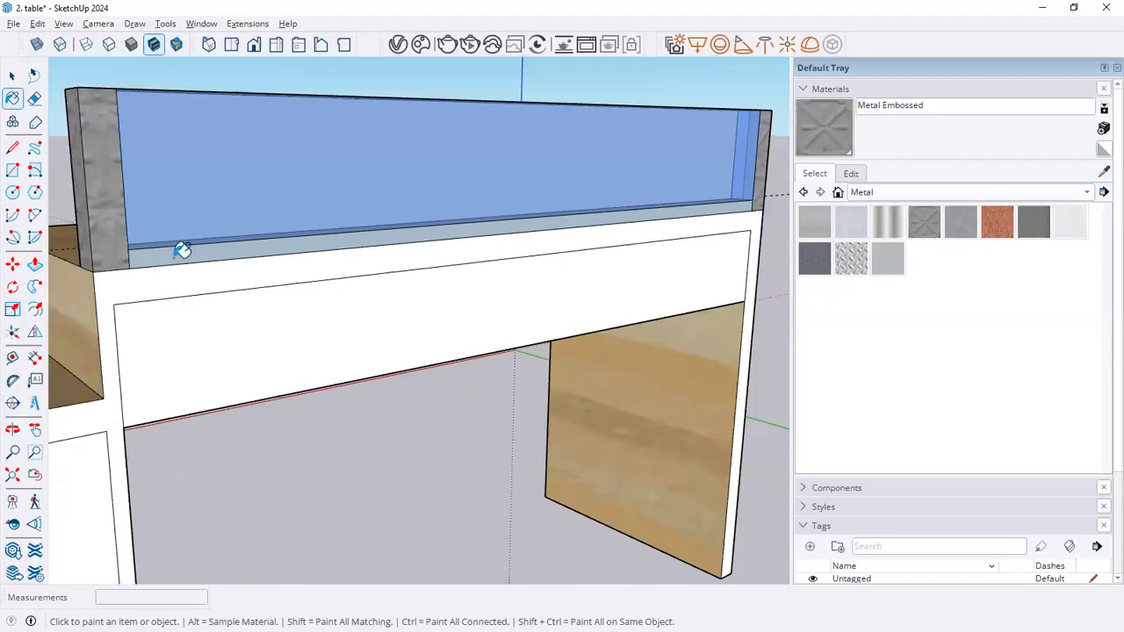
pyautogui.moveTo(359, 244)
pyautogui.mouseDown(button='middle')
pyautogui.moveTo(369, 284)
pyautogui.moveTo(708, 235)
pyautogui.mouseUp(button='middle')
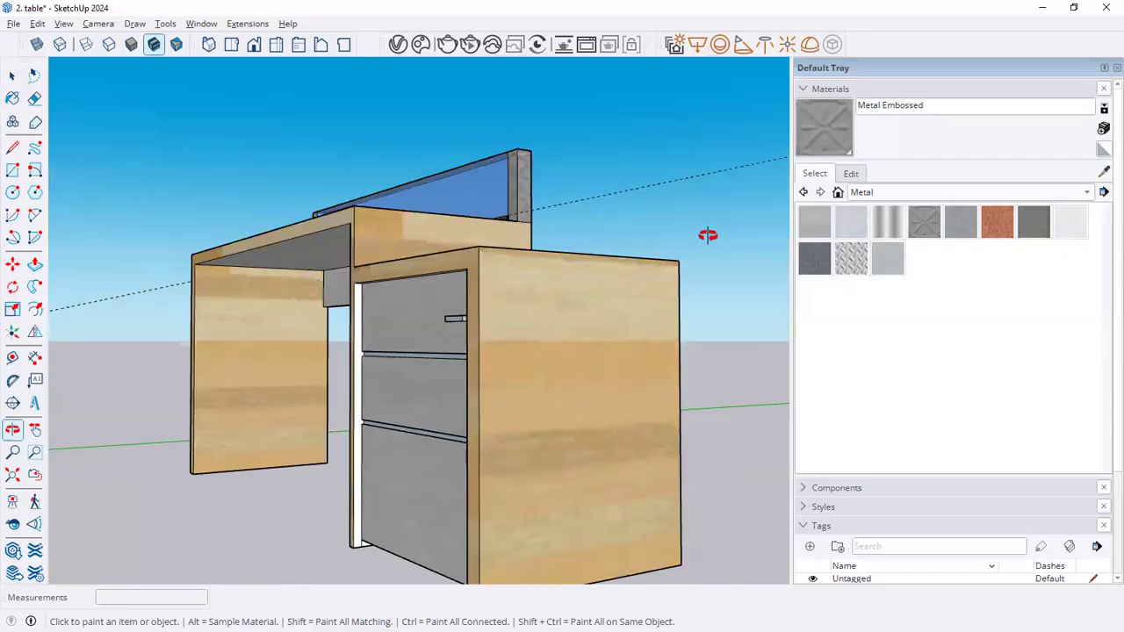
pyautogui.moveTo(489, 409); pyautogui.dragTo(510, 339, button='middle')
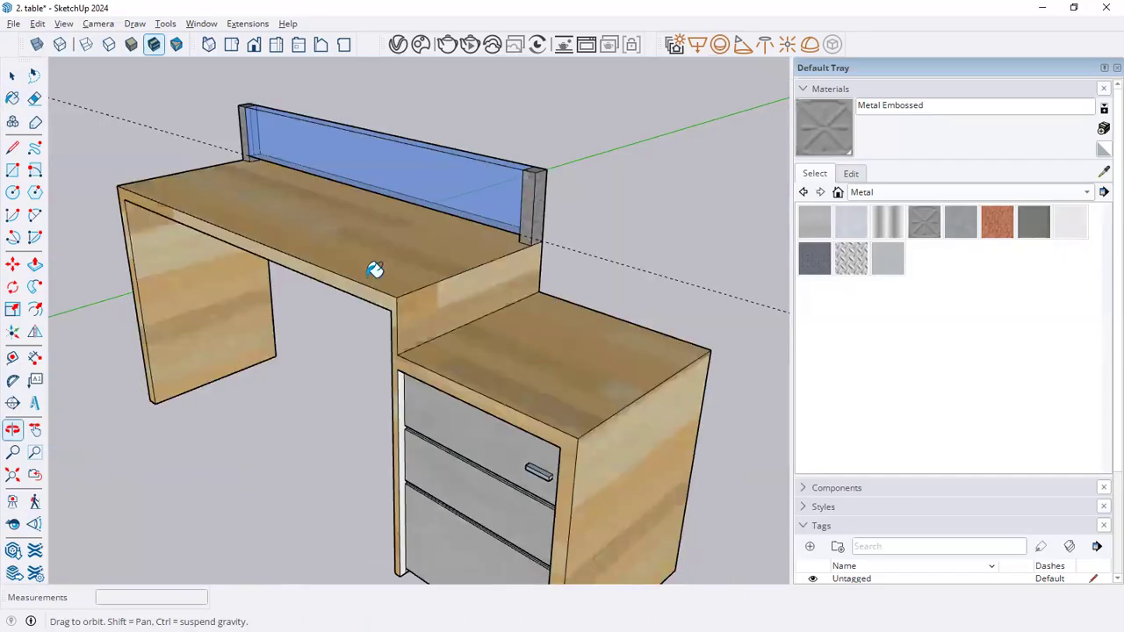
# Push/Pull the Metal Embossed strip beneath the glass, using the glass face as the depth reference.
pyautogui.scroll(5, 500, 227)
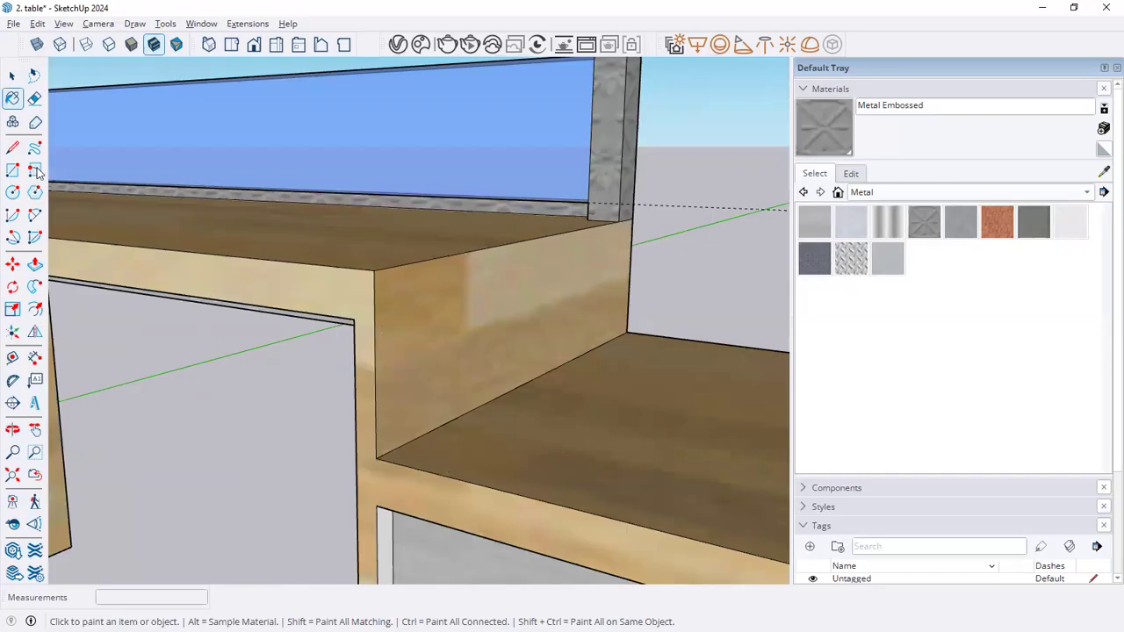
pyautogui.click(34, 264)
pyautogui.scroll(3, 515, 220)
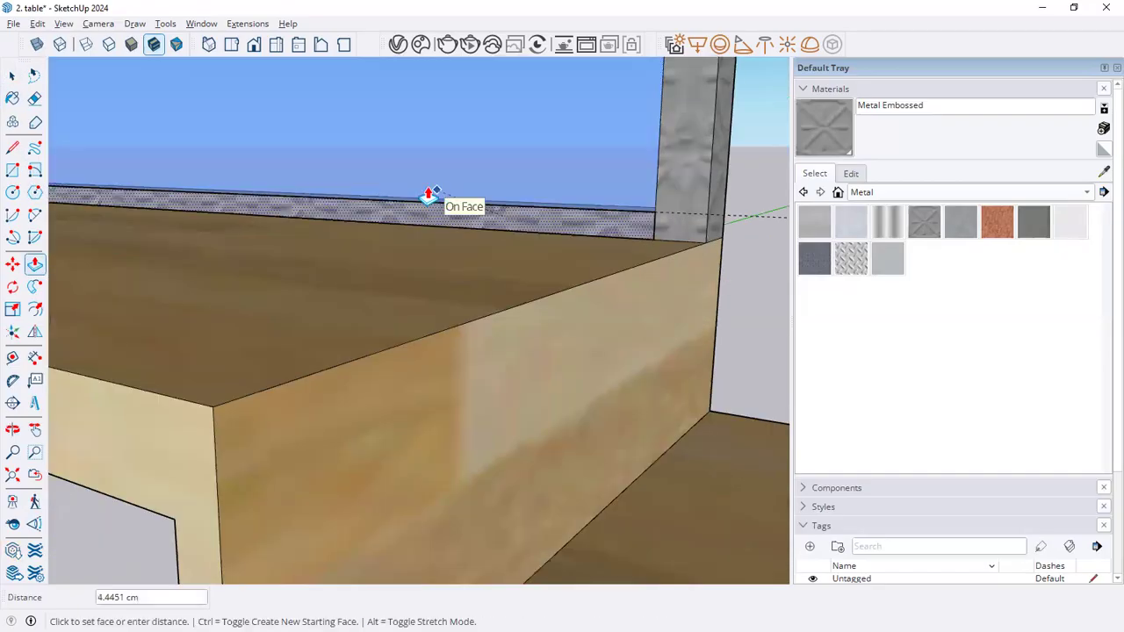
pyautogui.click(396, 181)
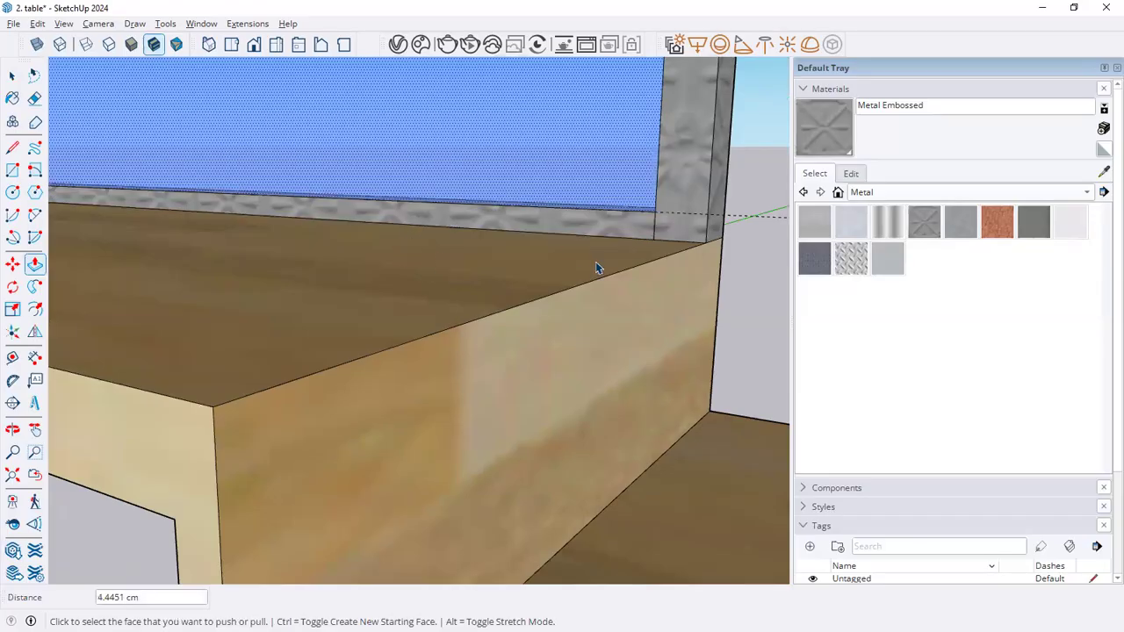
pyautogui.press('space')
# Save the finished desk model over the existing file "2. table" in the Sketchup project folder.
pyautogui.scroll(-5, 529, 213)
pyautogui.press('o')
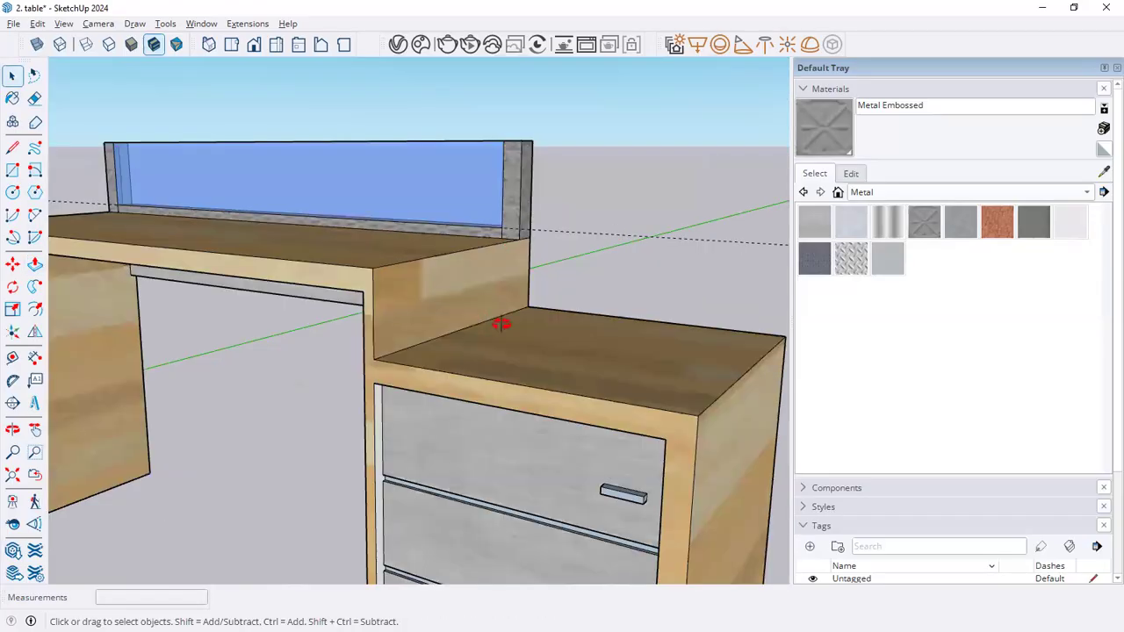
pyautogui.moveTo(502, 324); pyautogui.dragTo(537, 346)
pyautogui.moveTo(271, 332); pyautogui.dragTo(271, 332)
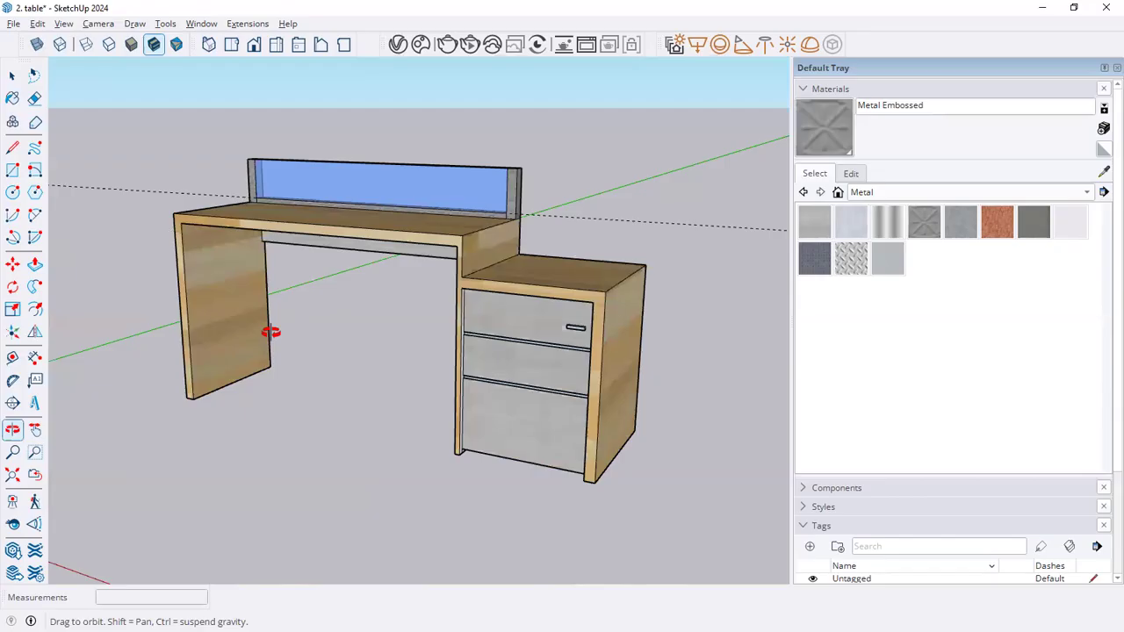
pyautogui.press('space')
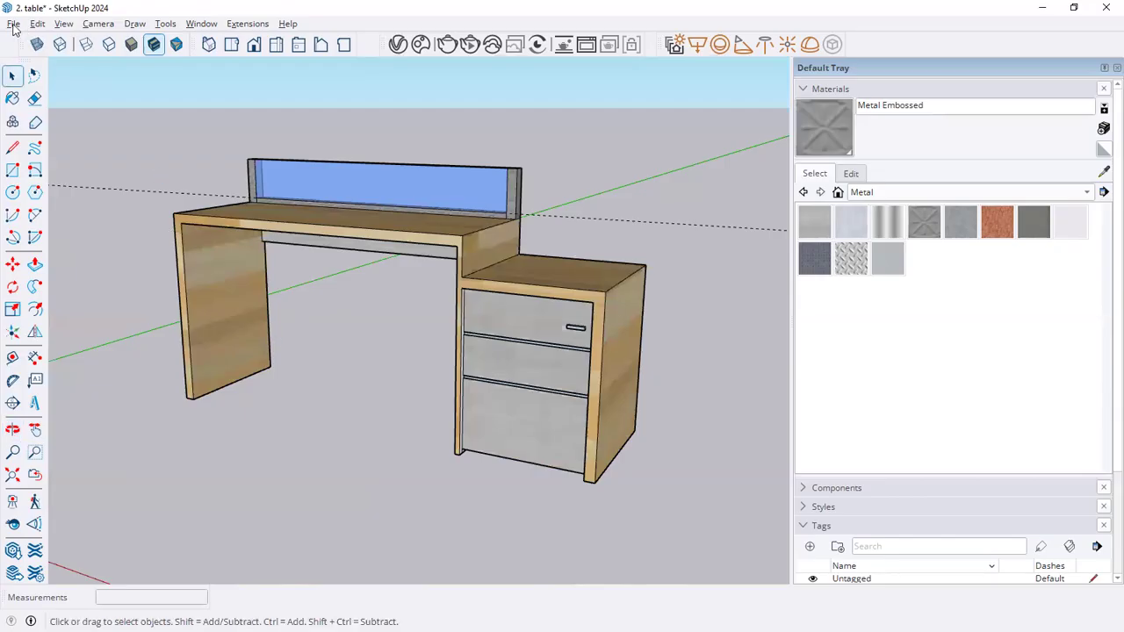
pyautogui.click(14, 24)
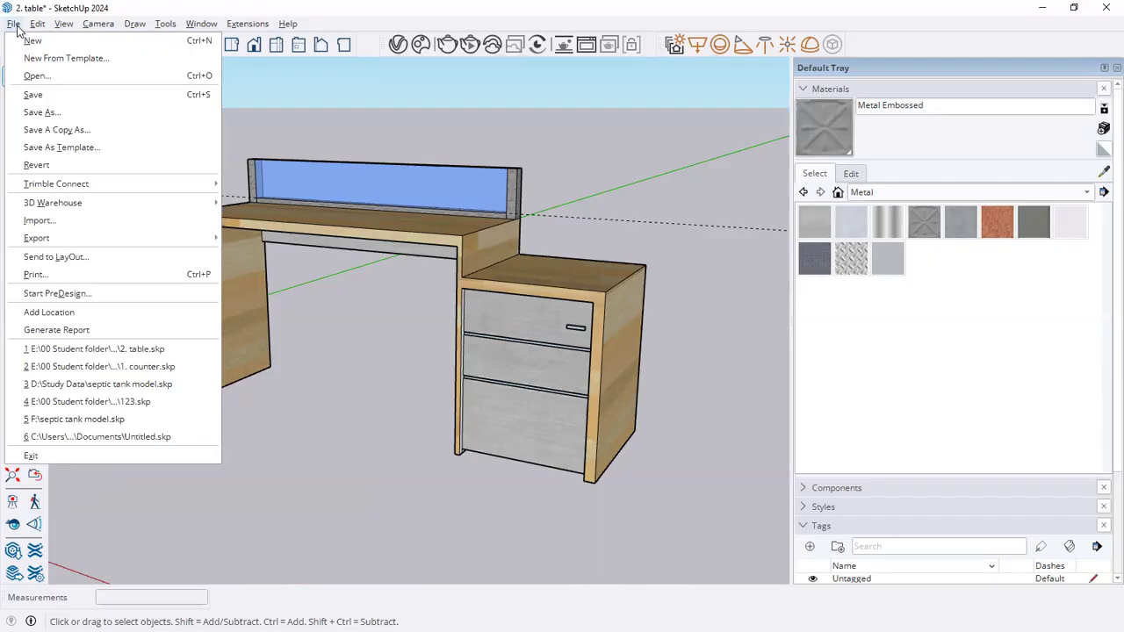
pyautogui.click(43, 112)
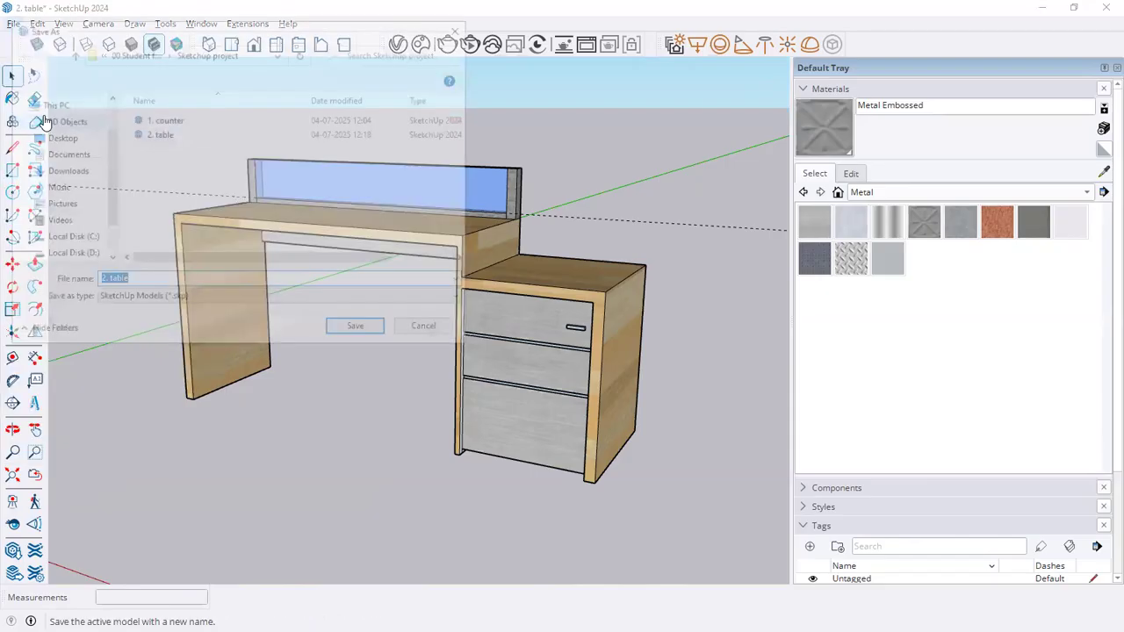
pyautogui.click(181, 136)
pyautogui.click(359, 331)
pyautogui.click(597, 327)
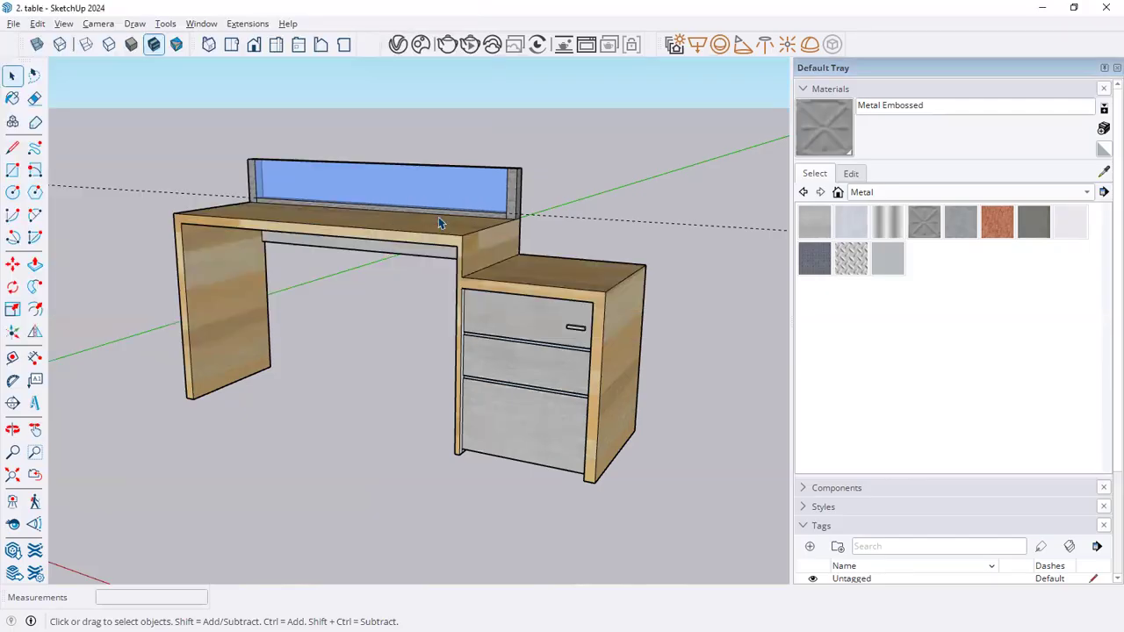
# Start exporting the framed view of the whole desk as a 2D graphic.
pyautogui.press('o')
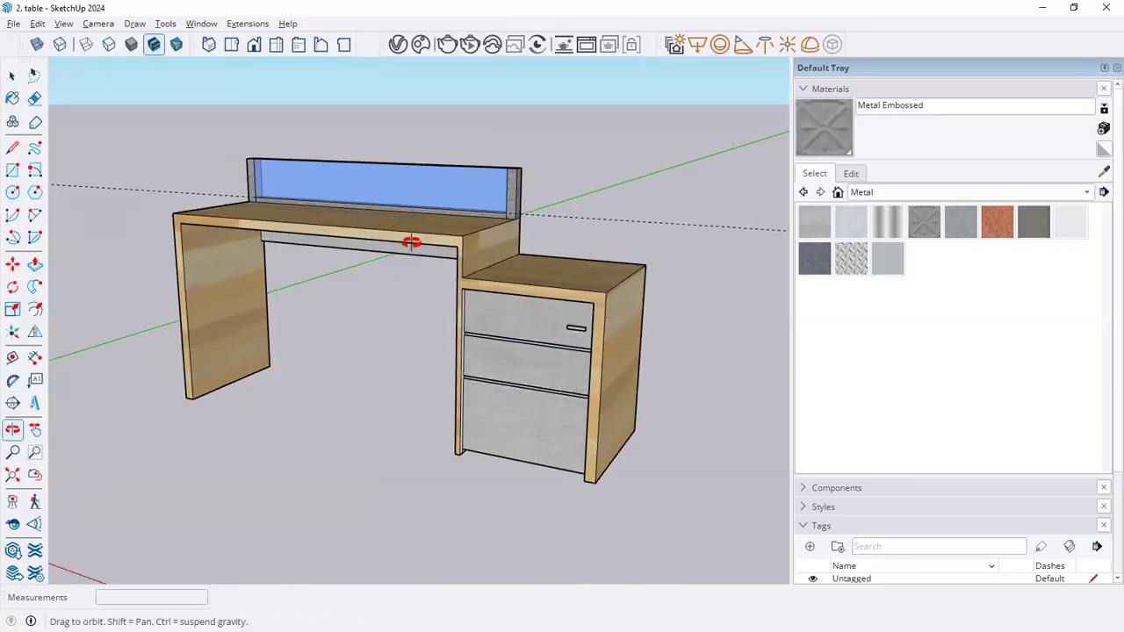
pyautogui.press('space')
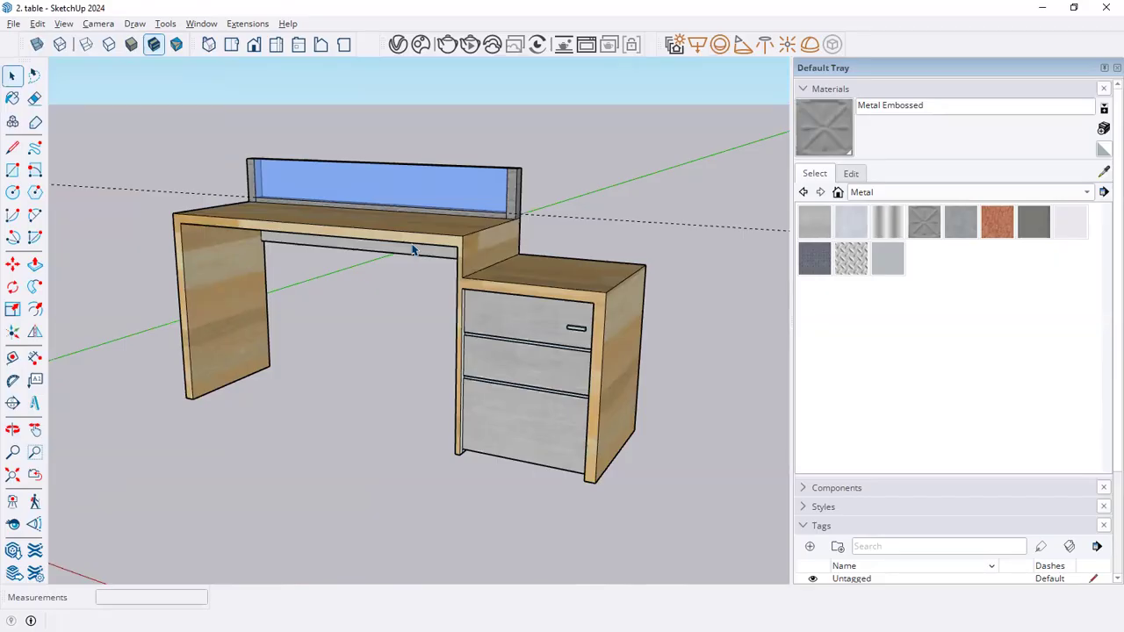
pyautogui.click(13, 23)
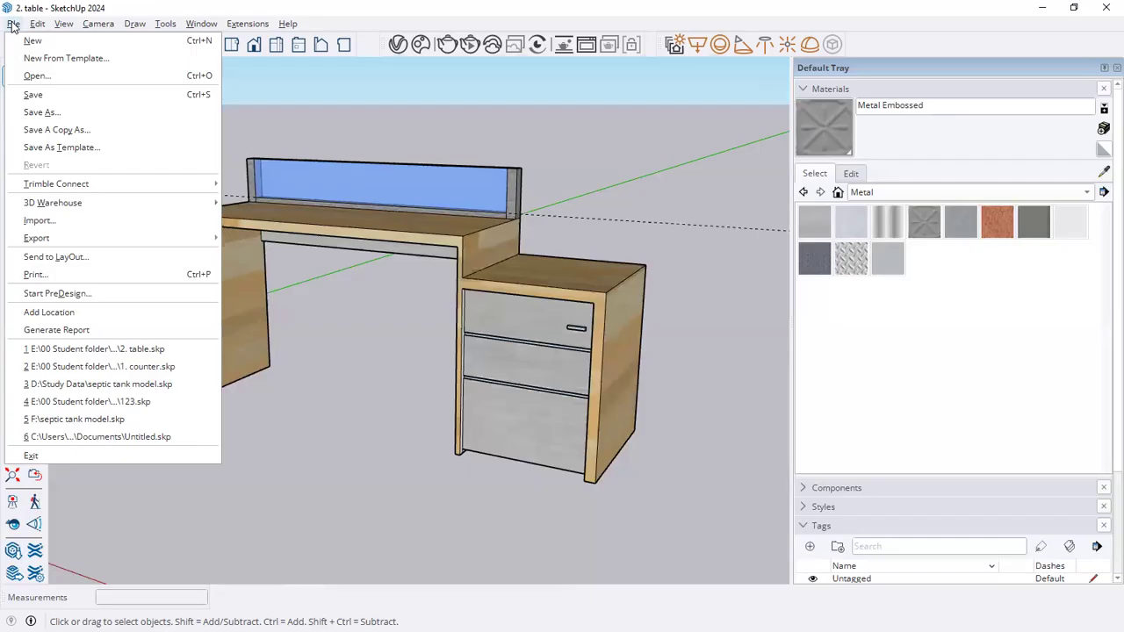
pyautogui.moveTo(48, 238)
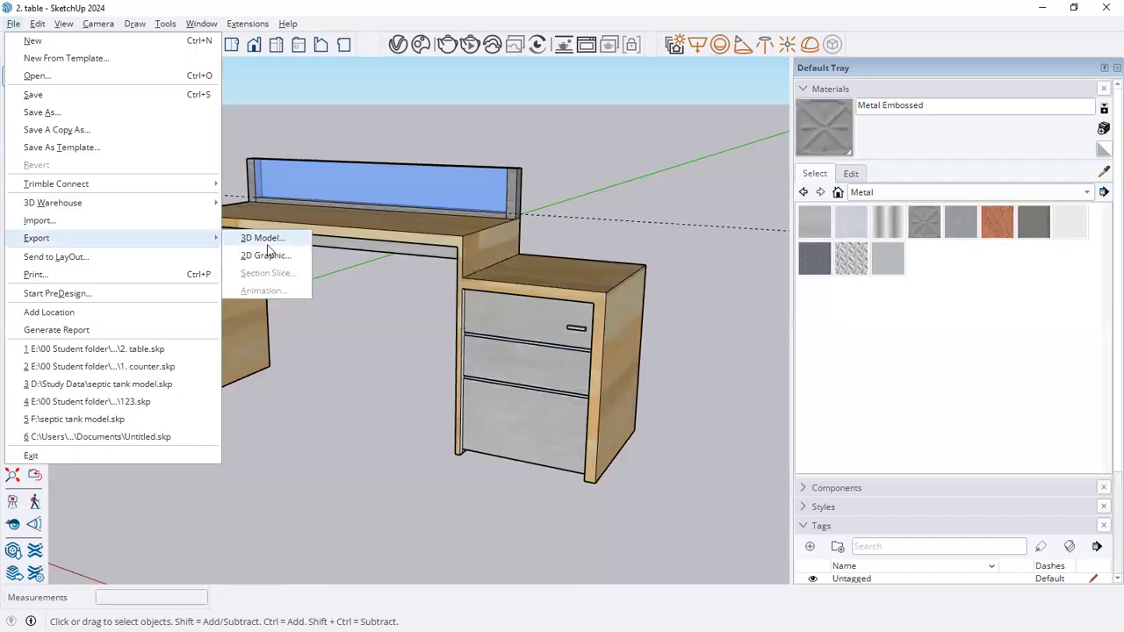
pyautogui.click(246, 256)
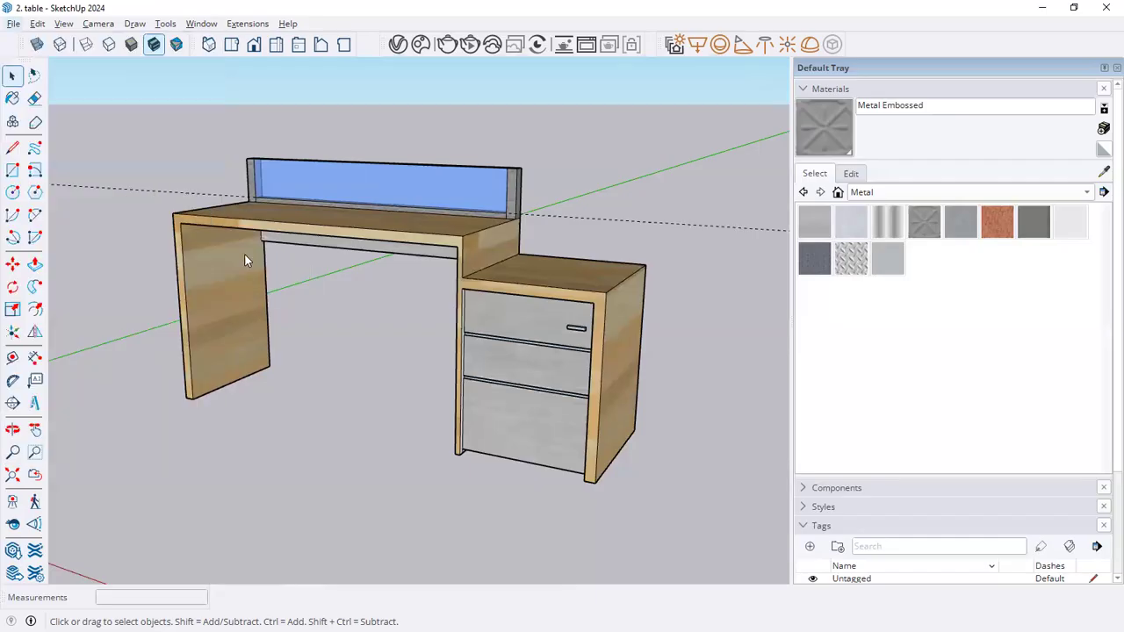